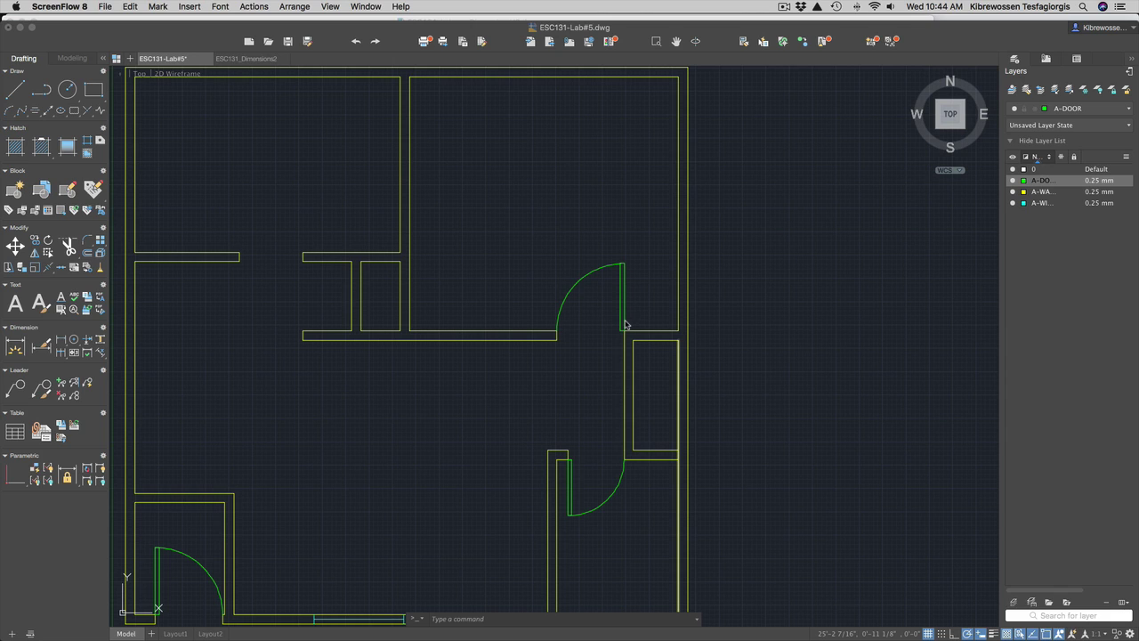
Zoom the floor plan drawing to its extents.
{"action": "left_click", "coordinate": [761, 337]}
{"action": "left_click", "coordinate": [760, 334]}
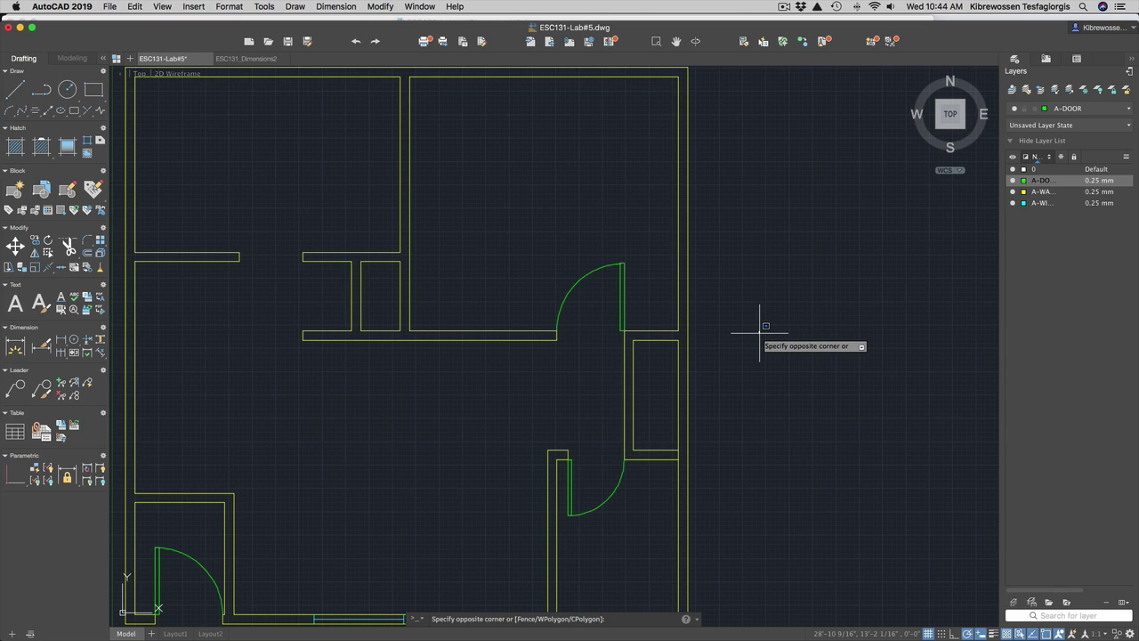
{"action": "key", "text": "Escape"}
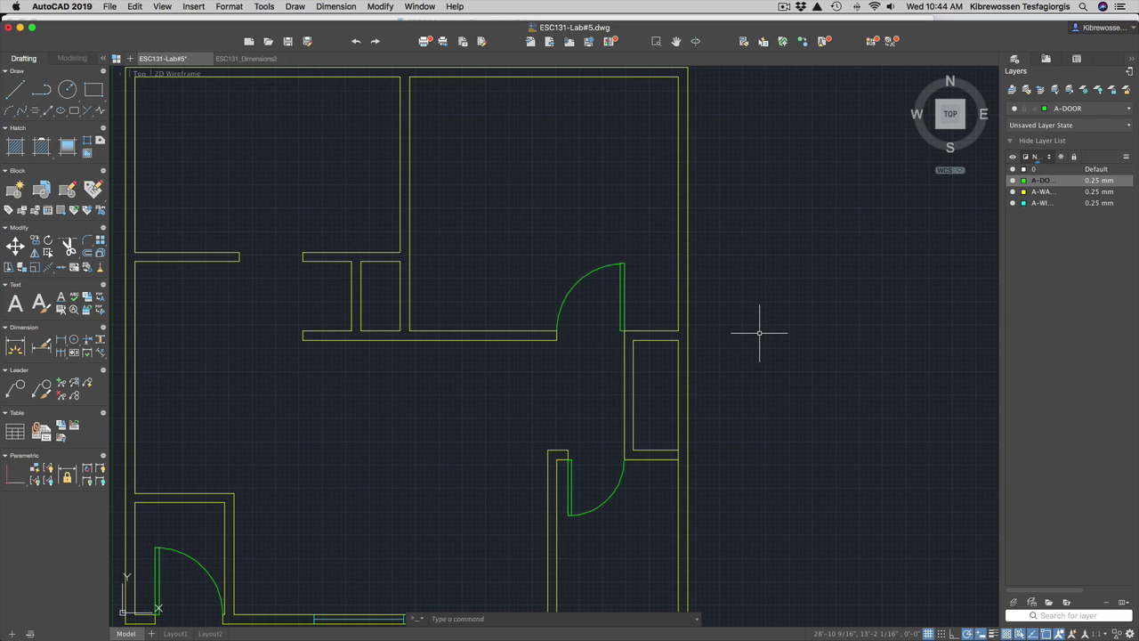
{"action": "type", "text": "z"}
{"action": "key", "text": "Return"}
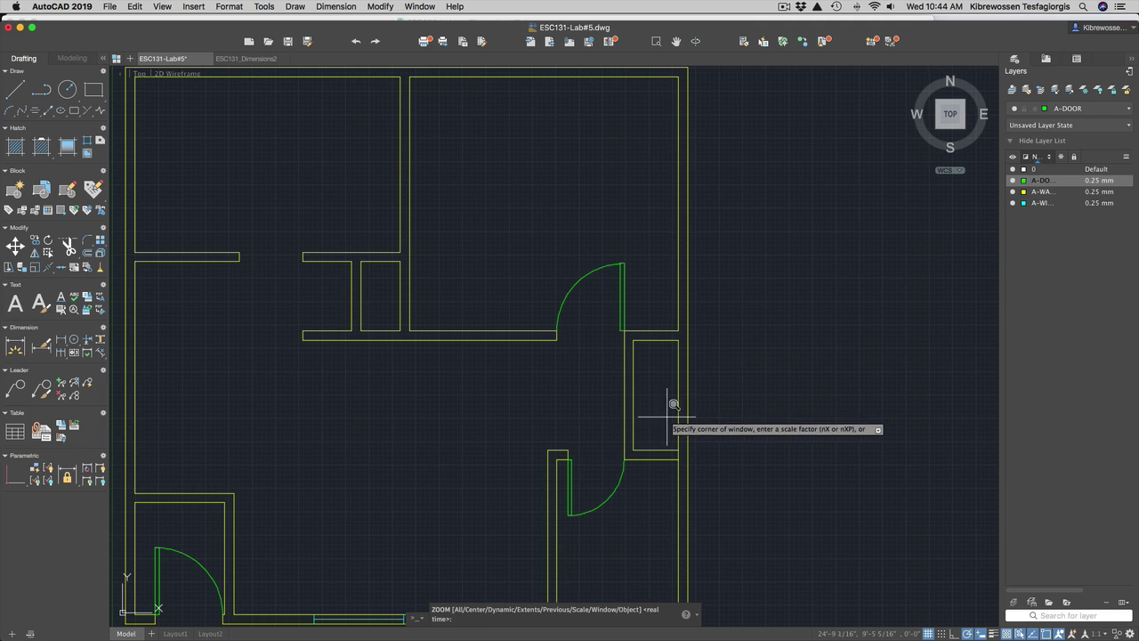
{"action": "type", "text": "p"}
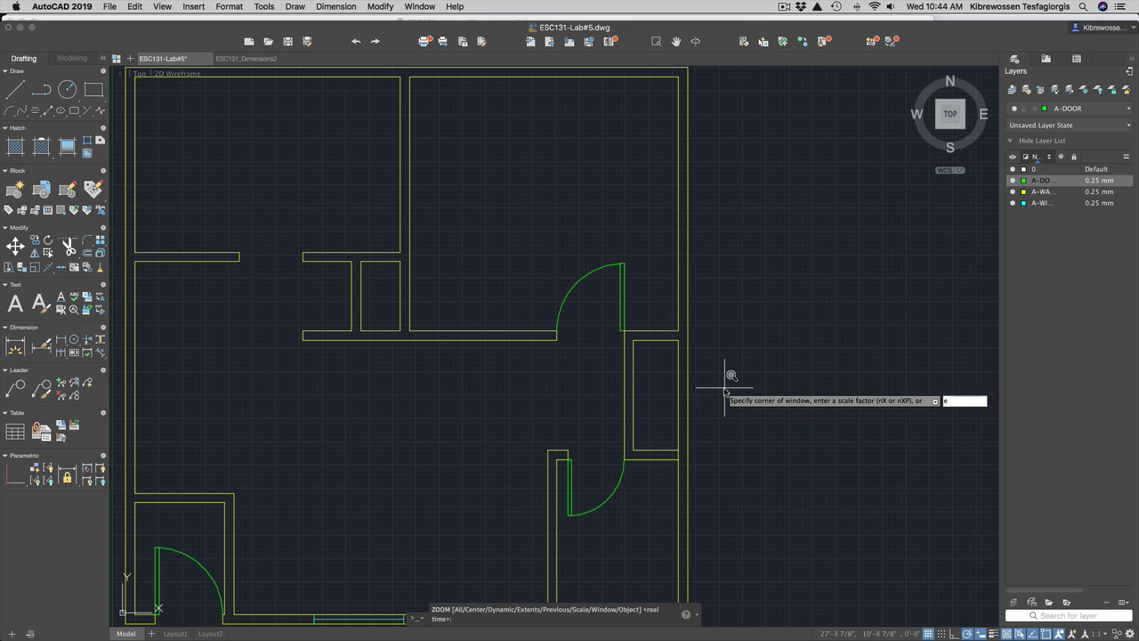
{"action": "key", "text": "Return"}
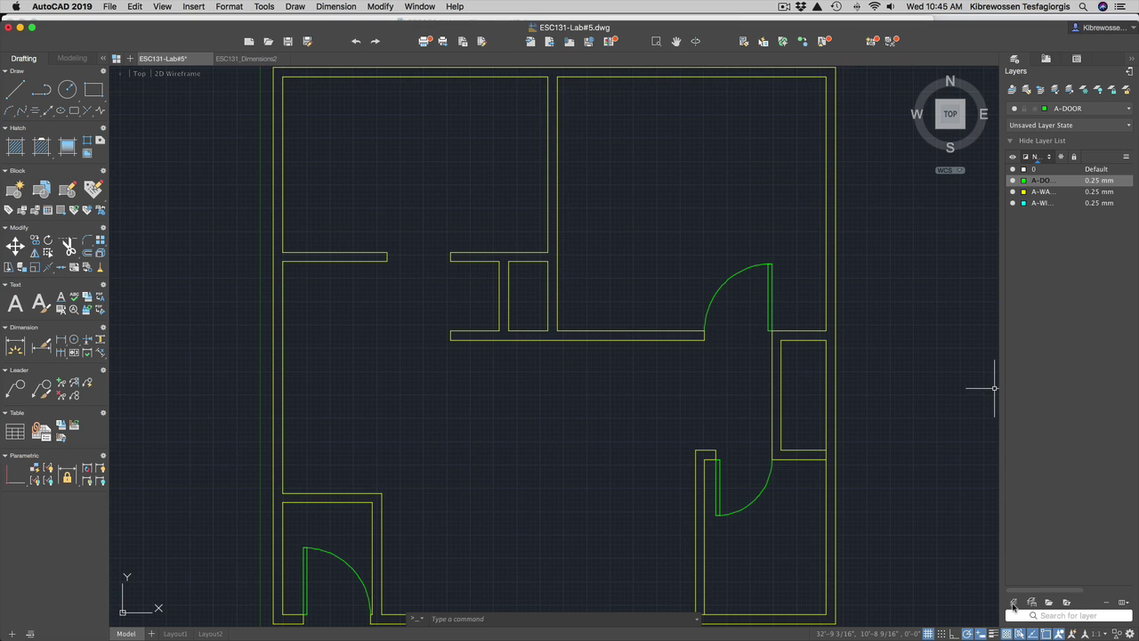
Switch to the lab instructions in Word, highlight the A-DIMS layer requirement, and return to the AutoCAD drawing.
{"action": "key", "text": "ctrl+Up"}
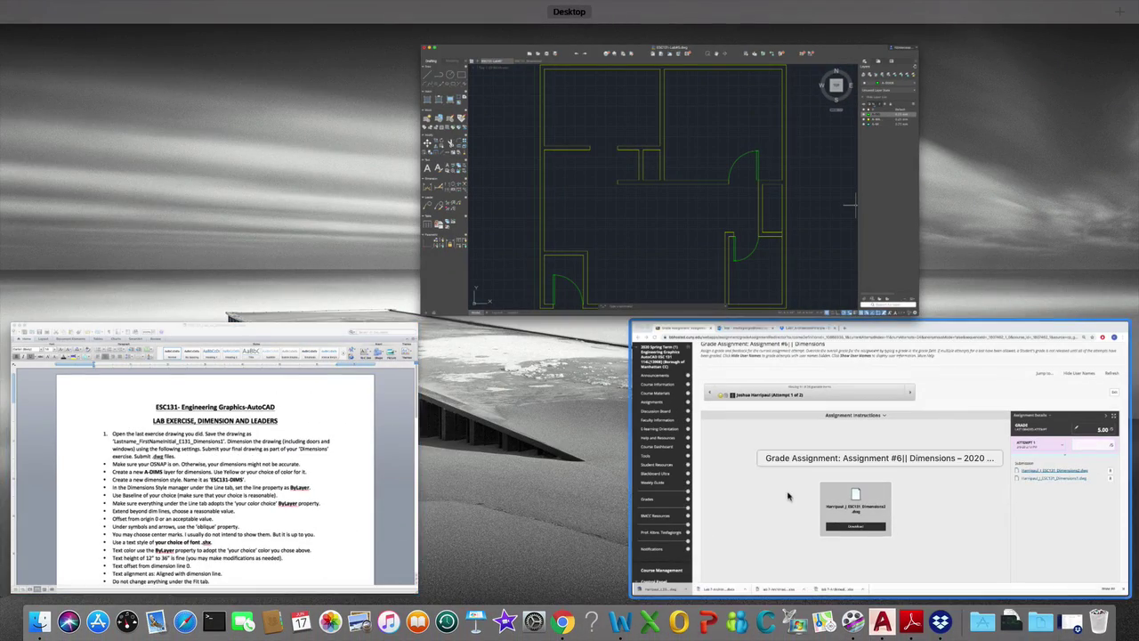
{"action": "left_click", "coordinate": [854, 462]}
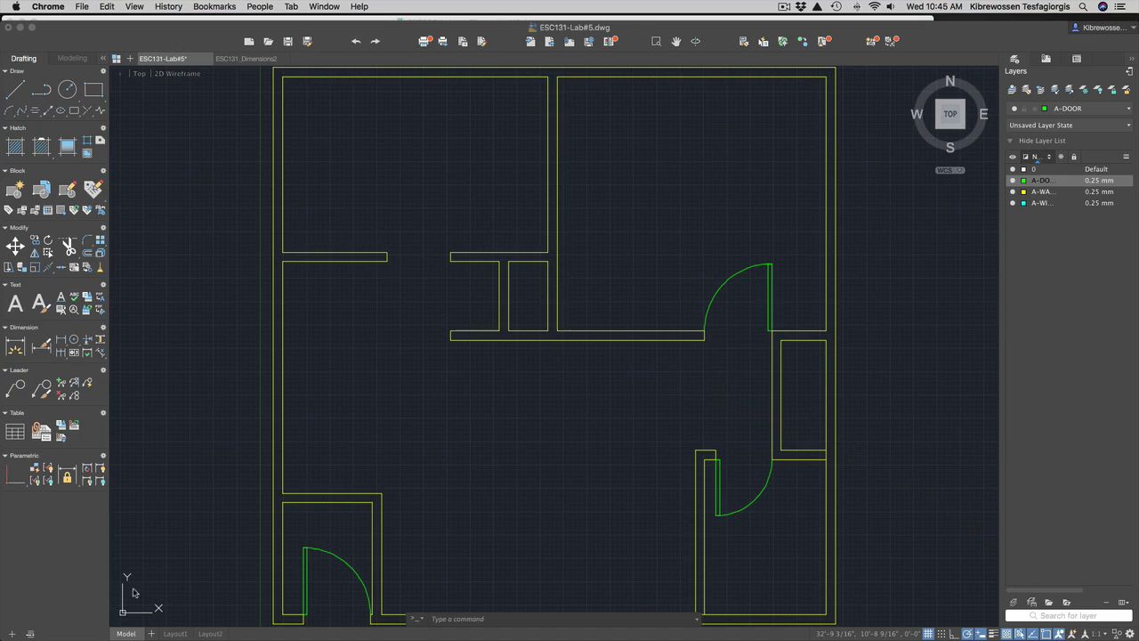
{"action": "key", "text": "ctrl+Up"}
{"action": "left_click", "coordinate": [225, 535]}
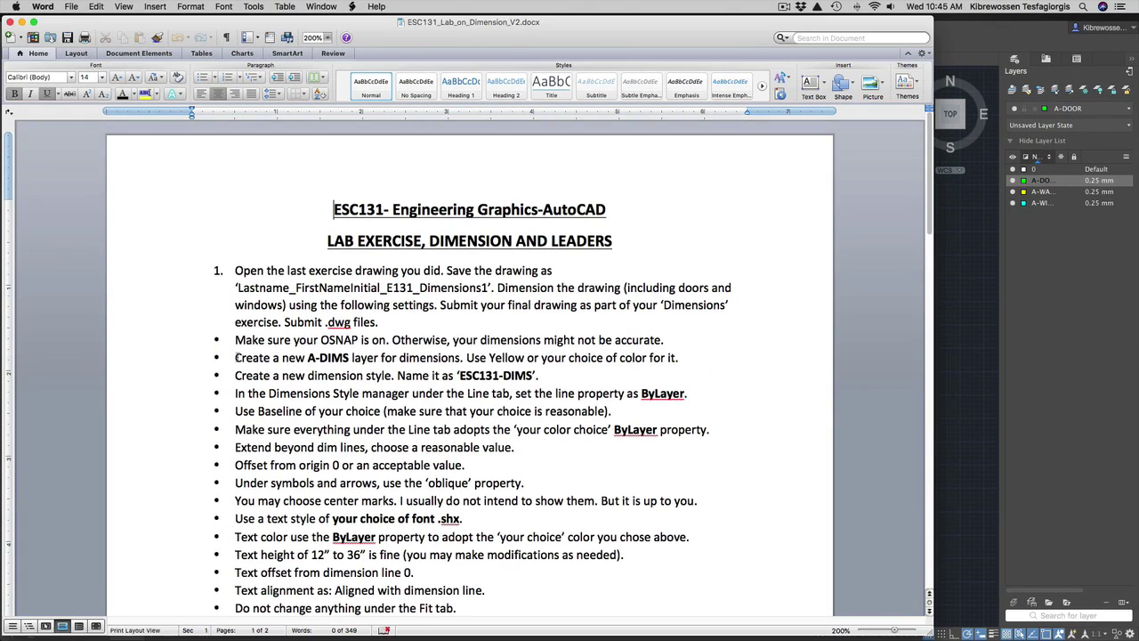
{"action": "left_click_drag", "start_coordinate": [234, 357], "coordinate": [397, 370]}
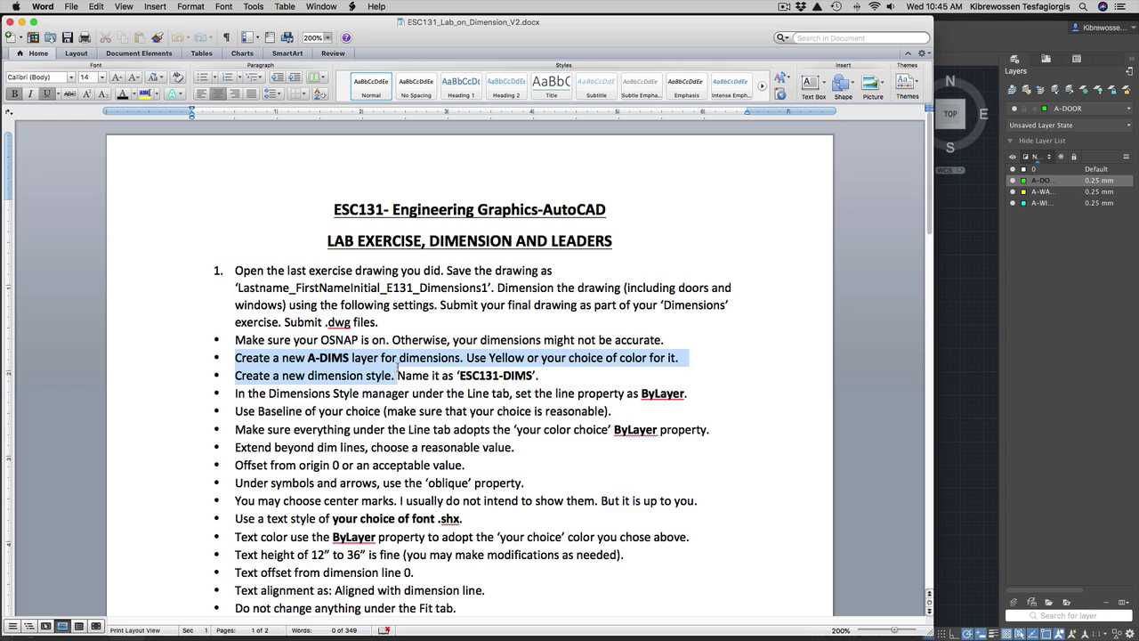
{"action": "key", "text": "ctrl+Up"}
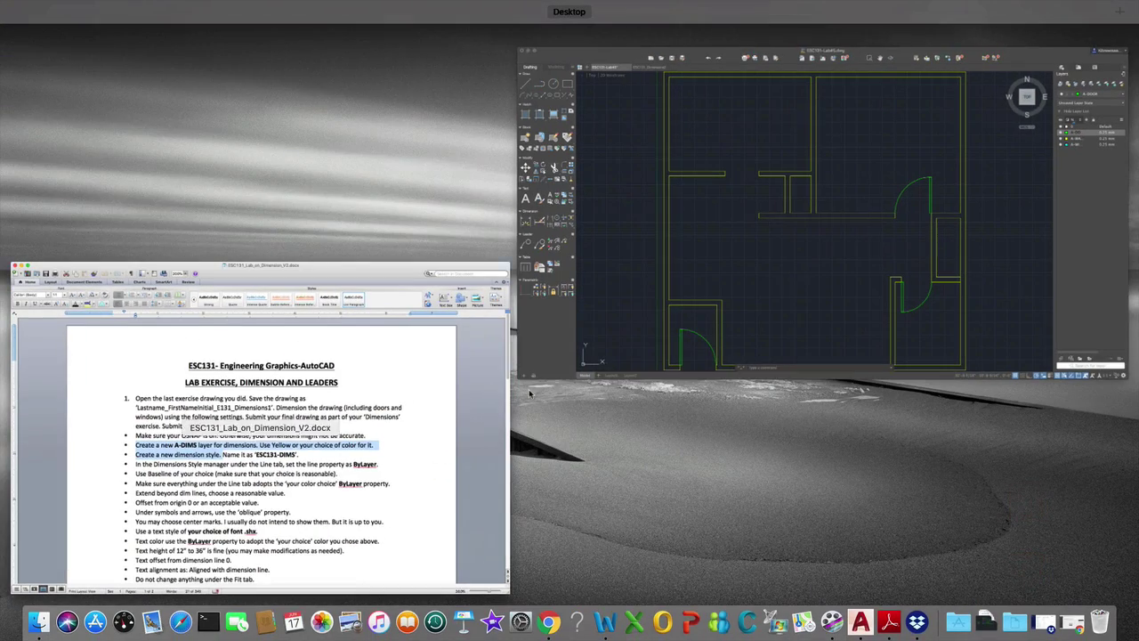
{"action": "left_click", "coordinate": [1100, 271]}
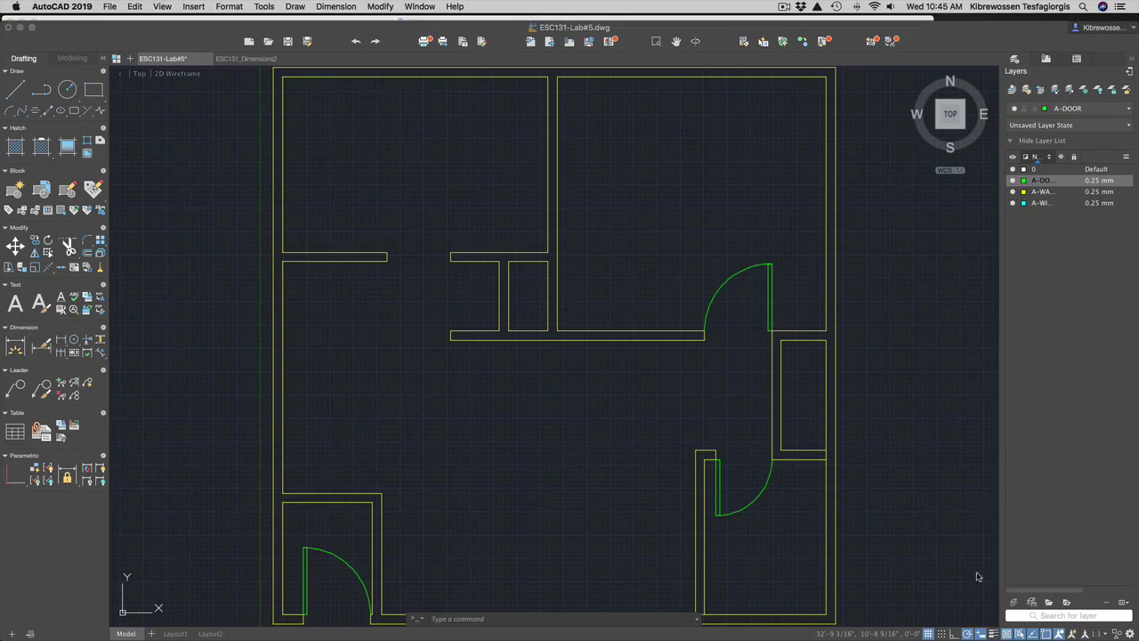
Create a new layer named A-DIMS and set its color to Magenta.
{"action": "left_click", "coordinate": [1014, 602]}
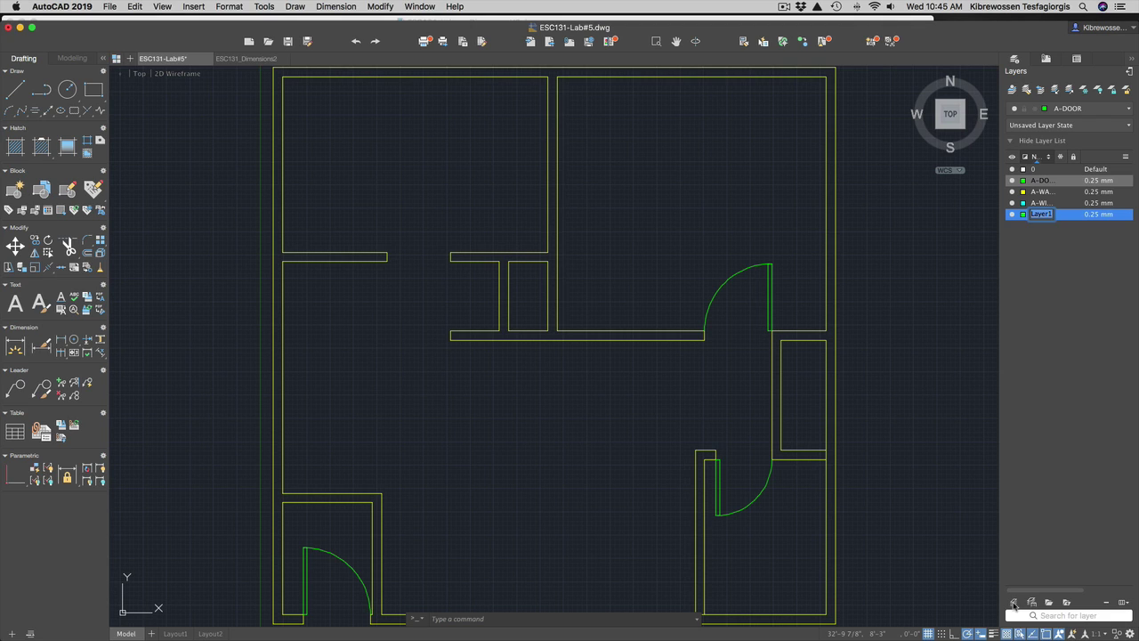
{"action": "type", "text": "A-DIMS"}
{"action": "key", "text": "Return"}
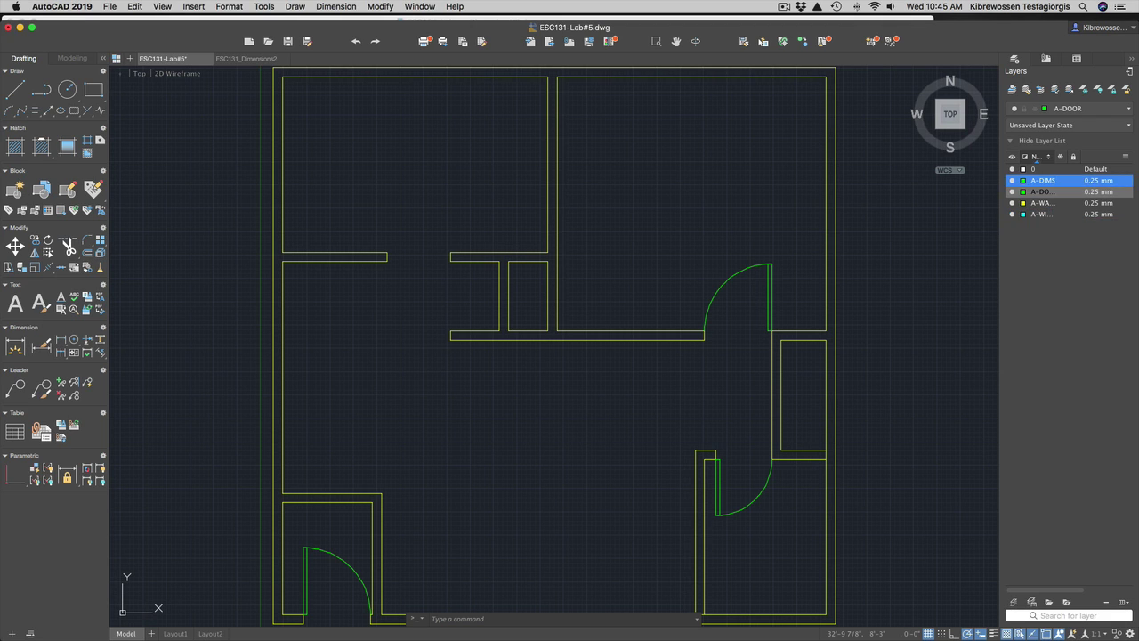
{"action": "left_click", "coordinate": [1024, 180]}
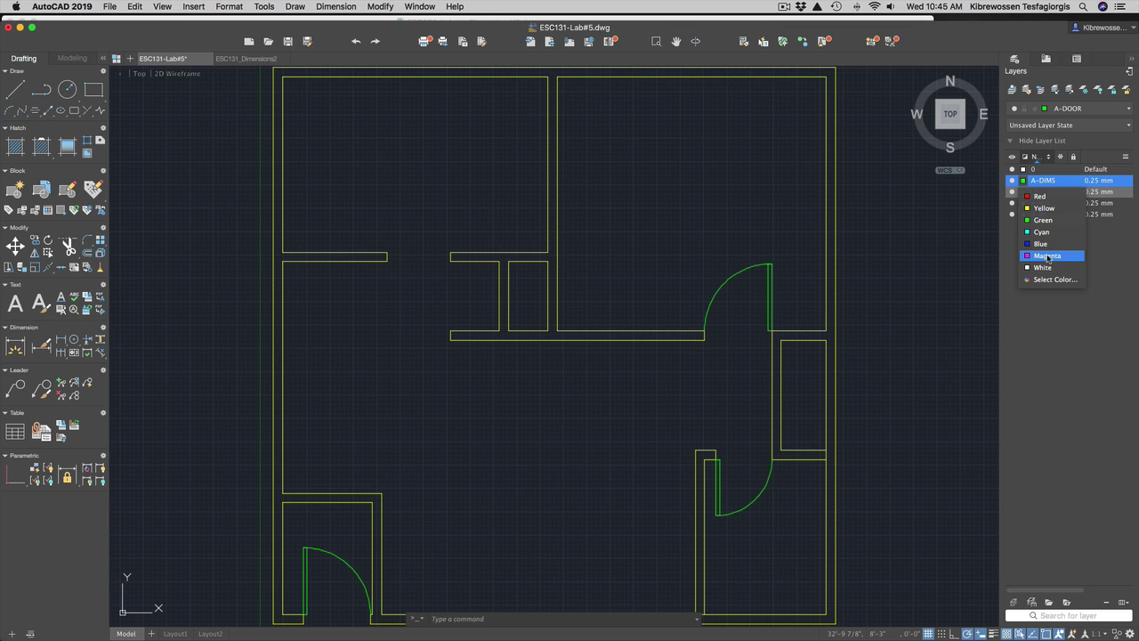
{"action": "left_click", "coordinate": [1047, 257]}
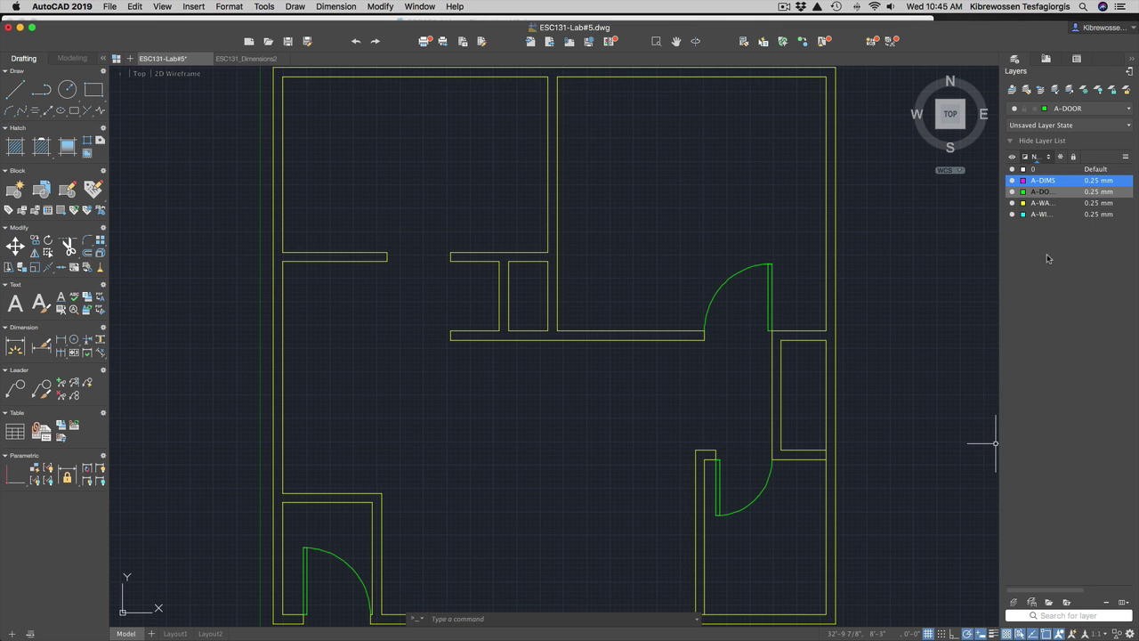
Review the new dimension style requirement in the Word lab instructions and switch back to the AutoCAD drawing.
{"action": "key", "text": "ctrl+Up"}
{"action": "left_click", "coordinate": [293, 484]}
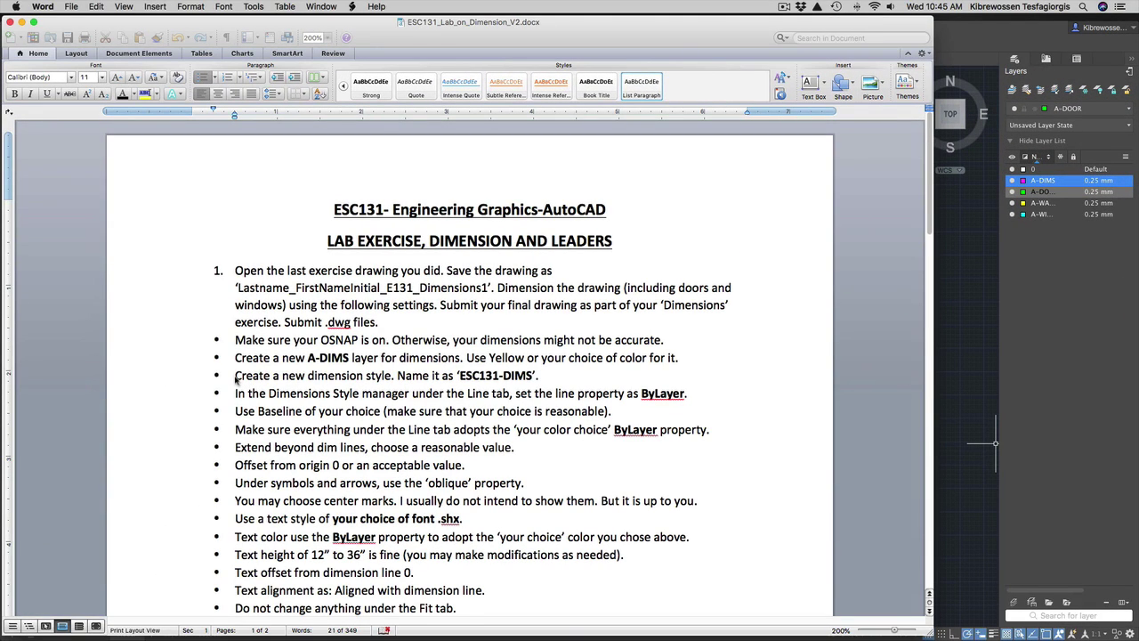
{"action": "left_click_drag", "start_coordinate": [235, 357], "coordinate": [394, 376]}
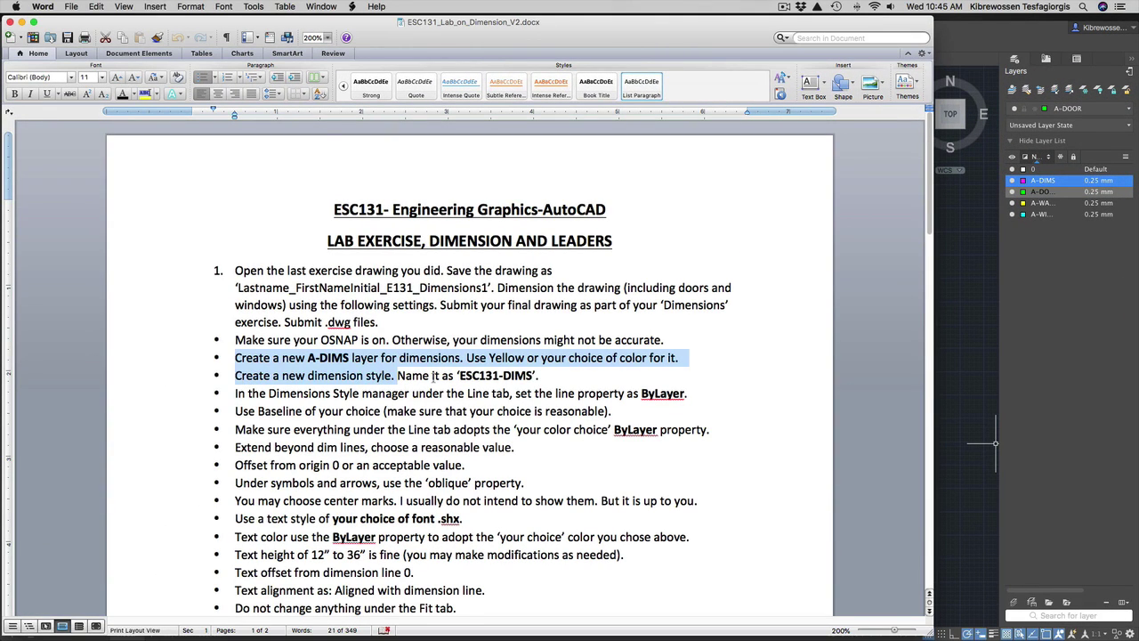
{"action": "left_click", "coordinate": [433, 375]}
{"action": "key", "text": "ctrl+Up"}
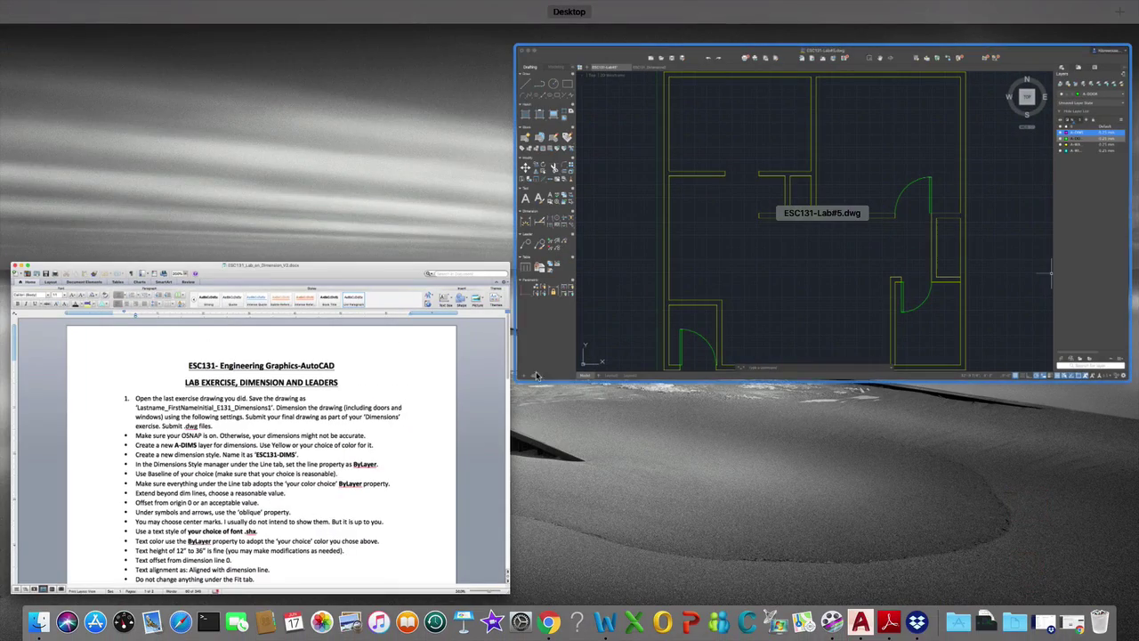
{"action": "left_click", "coordinate": [615, 314]}
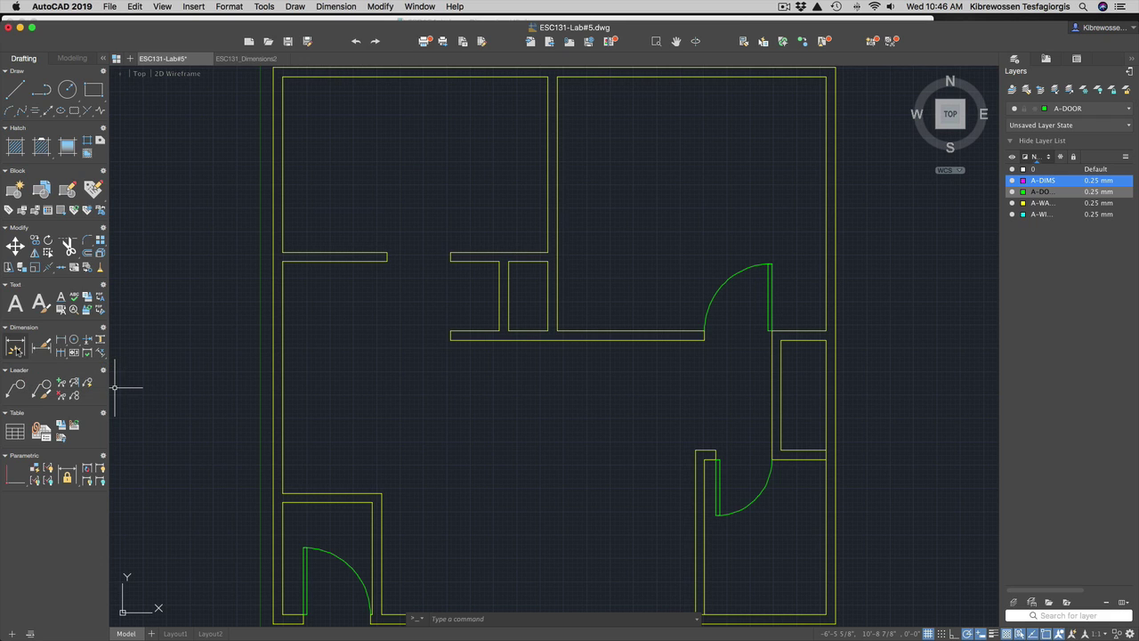
Place a trial dimension above the floor plan, spanning the full length of the upper exterior wall.
{"action": "scroll", "coordinate": [273, 418], "scroll_direction": "down", "scroll_amount": 2}
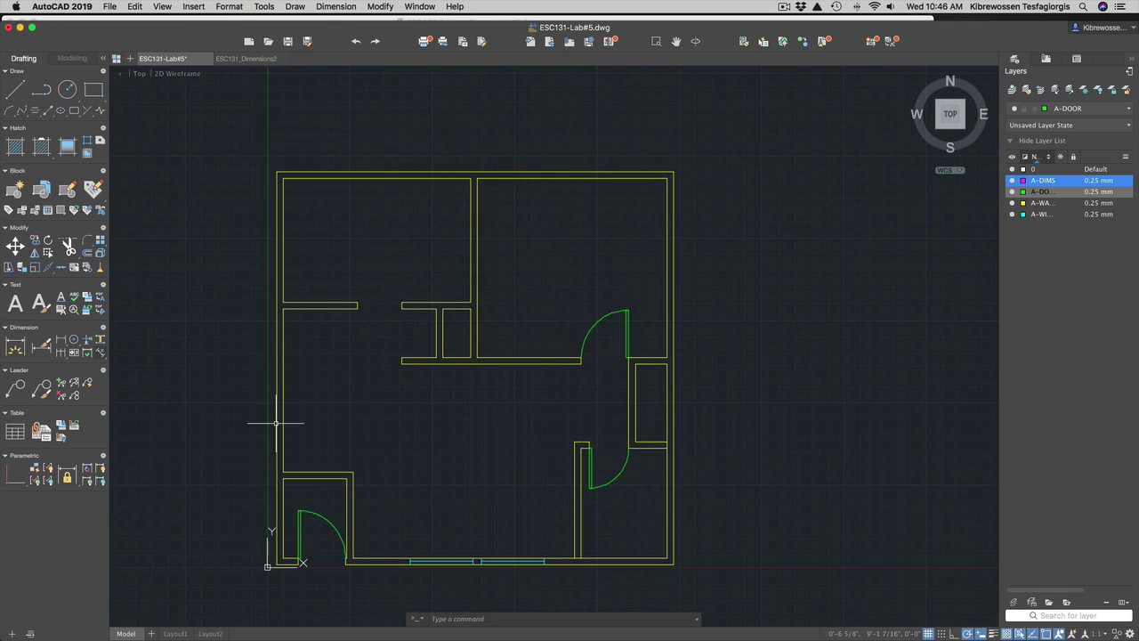
{"action": "left_click", "coordinate": [15, 346]}
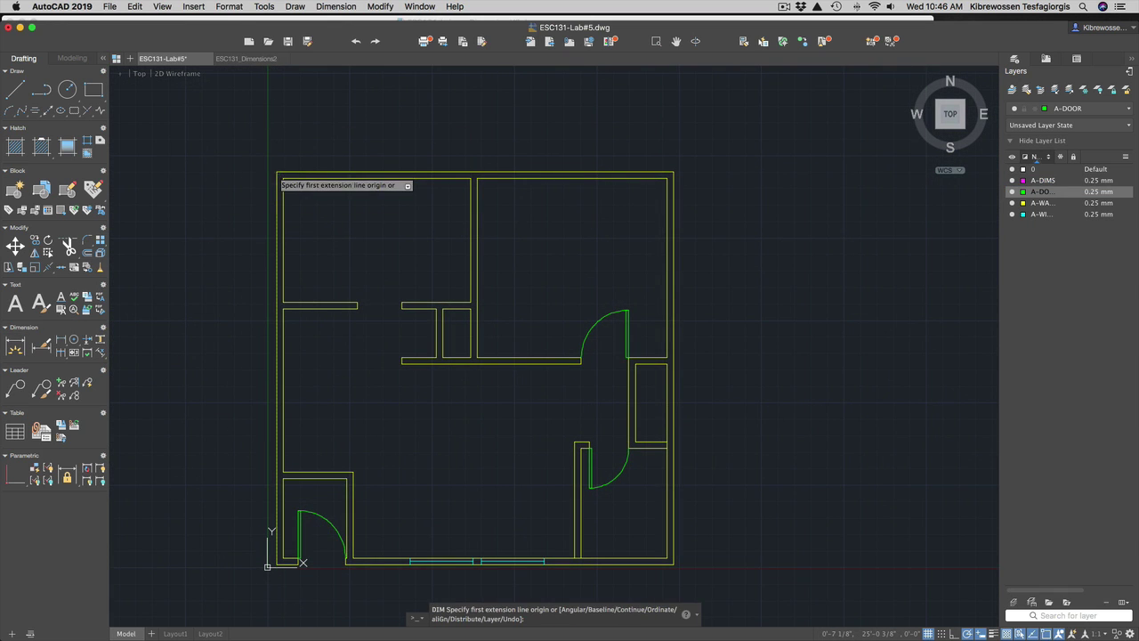
{"action": "left_click", "coordinate": [276, 171]}
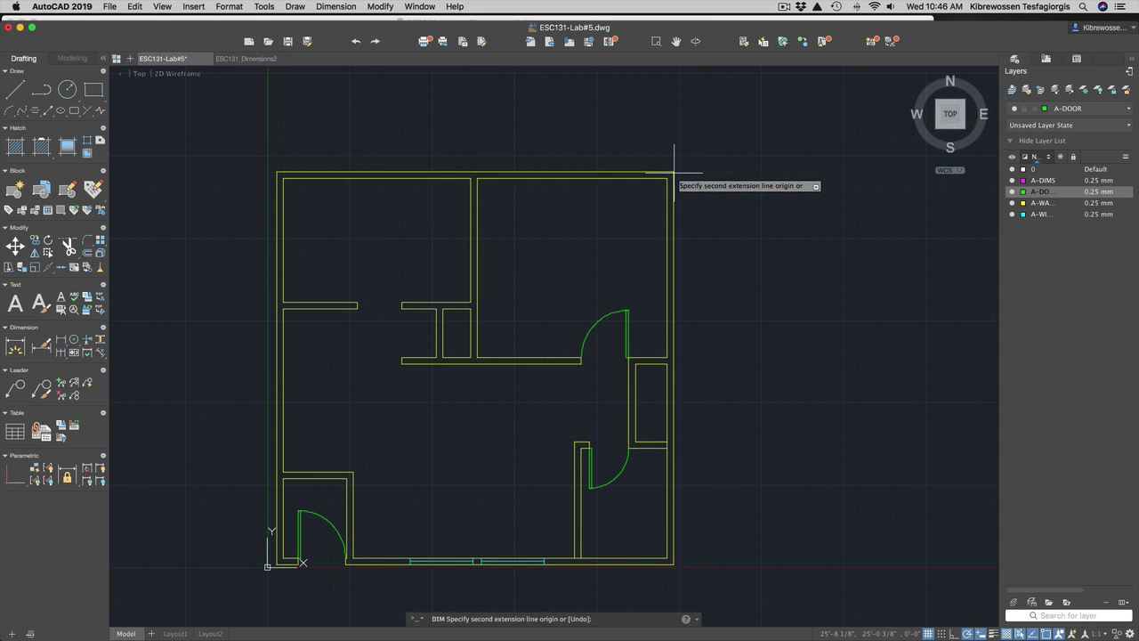
{"action": "left_click", "coordinate": [674, 172]}
{"action": "left_click", "coordinate": [673, 147]}
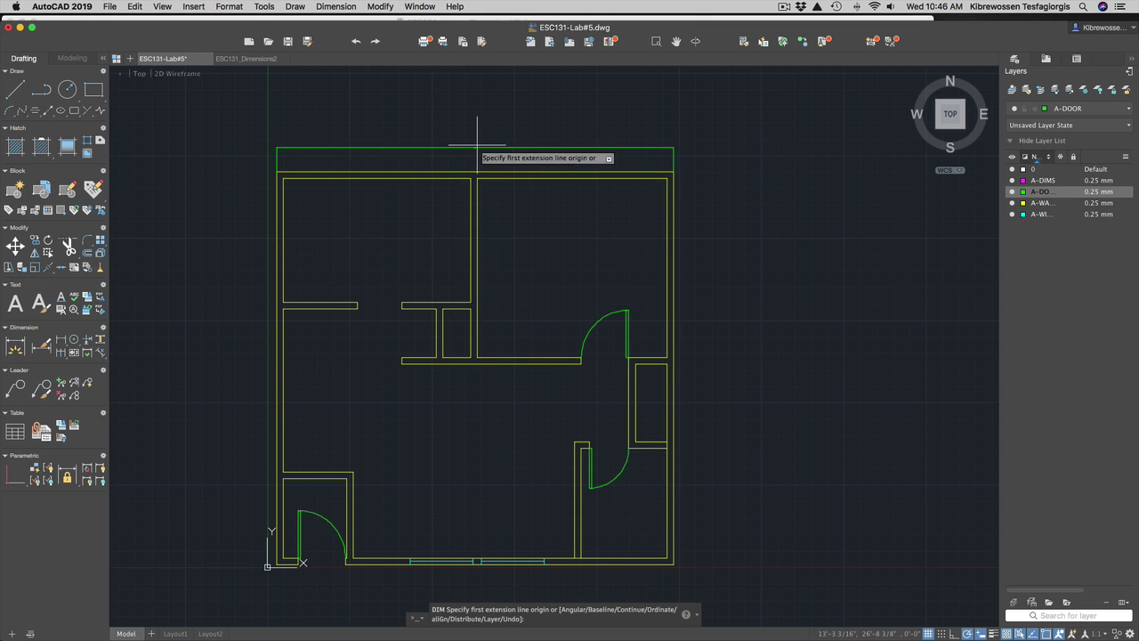
Inspect the trial dimension's text up close and delete the dimension above the floor plan.
{"action": "scroll", "coordinate": [469, 140], "scroll_direction": "up", "scroll_amount": 10}
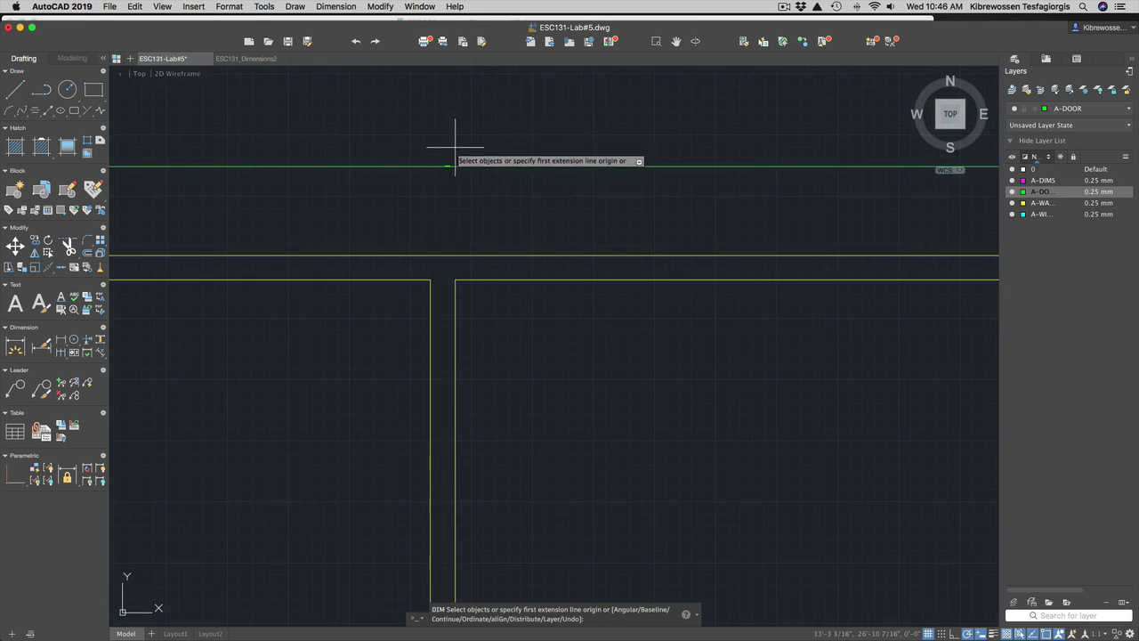
{"action": "scroll", "coordinate": [394, 256], "scroll_direction": "up", "scroll_amount": 5}
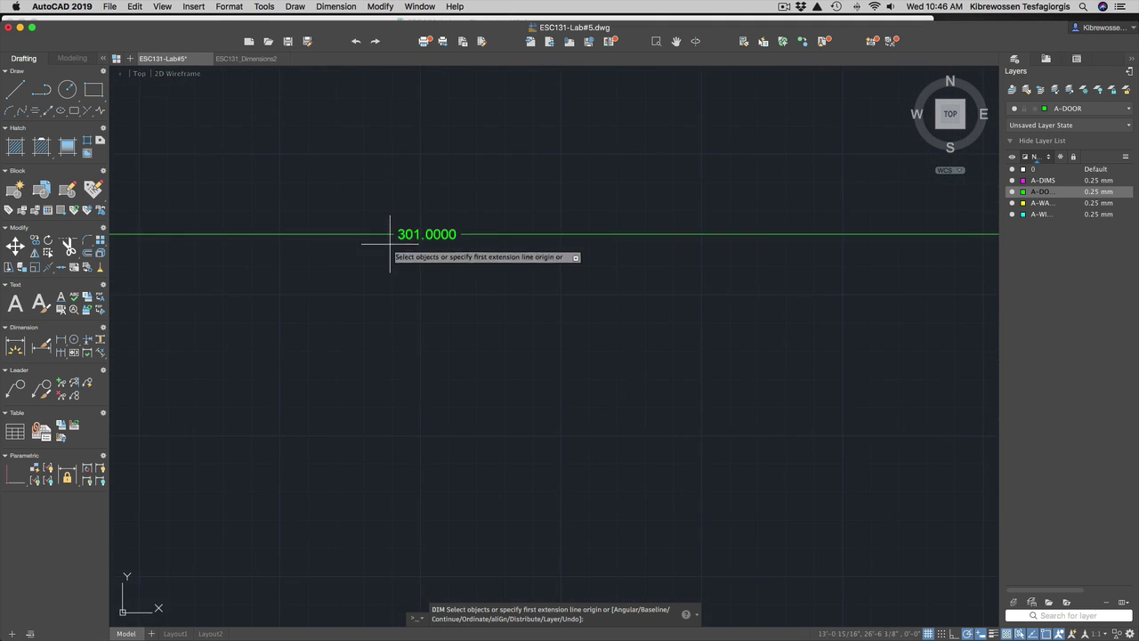
{"action": "scroll", "coordinate": [391, 247], "scroll_direction": "up", "scroll_amount": 2}
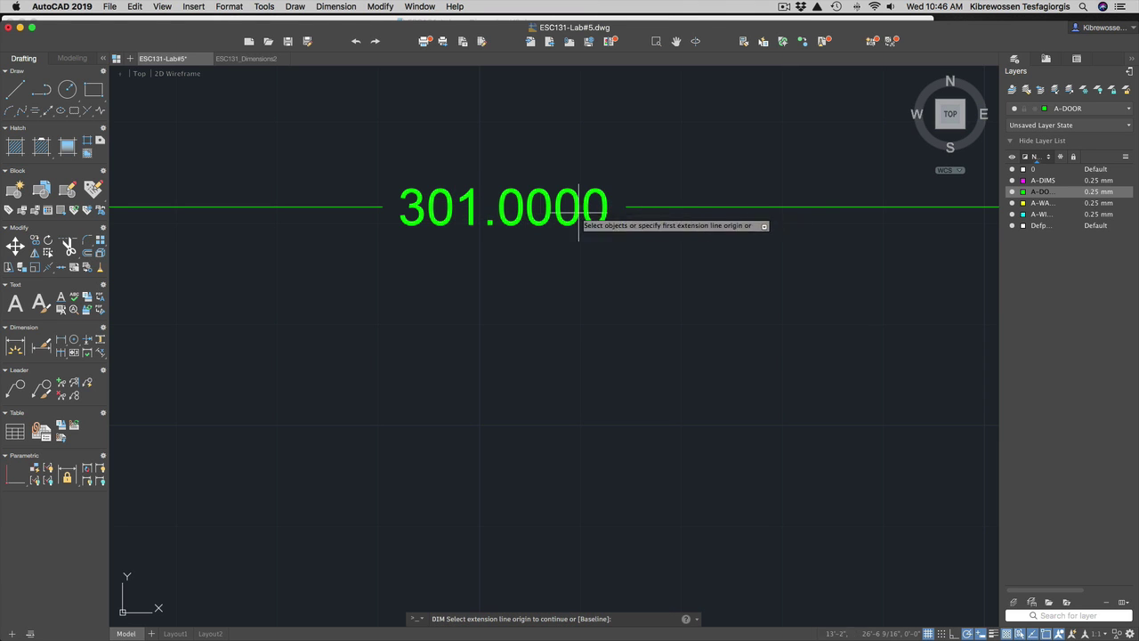
{"action": "scroll", "coordinate": [419, 213], "scroll_direction": "down", "scroll_amount": 10}
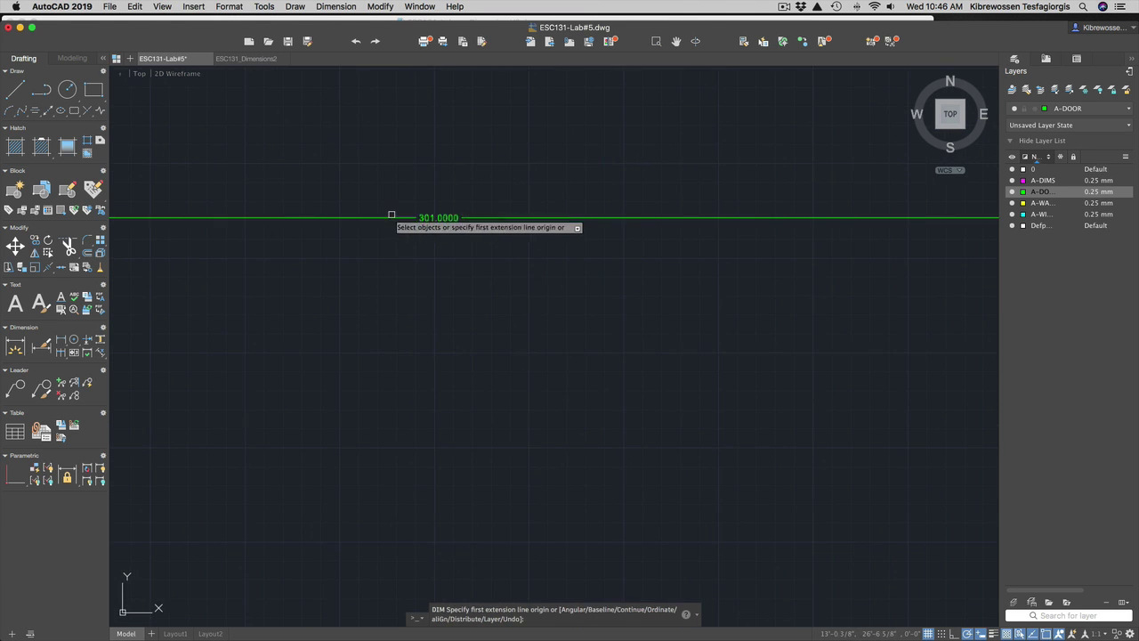
{"action": "left_click", "coordinate": [307, 218]}
{"action": "scroll", "coordinate": [307, 218], "scroll_direction": "down", "scroll_amount": 6}
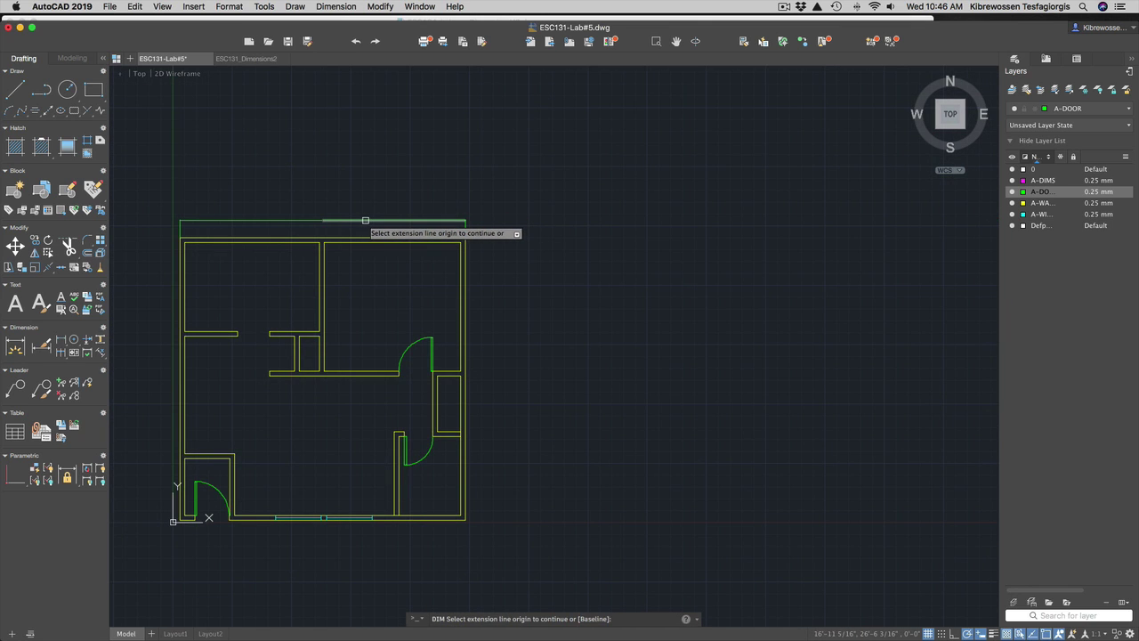
{"action": "key", "text": "Escape"}
{"action": "left_click", "coordinate": [376, 220]}
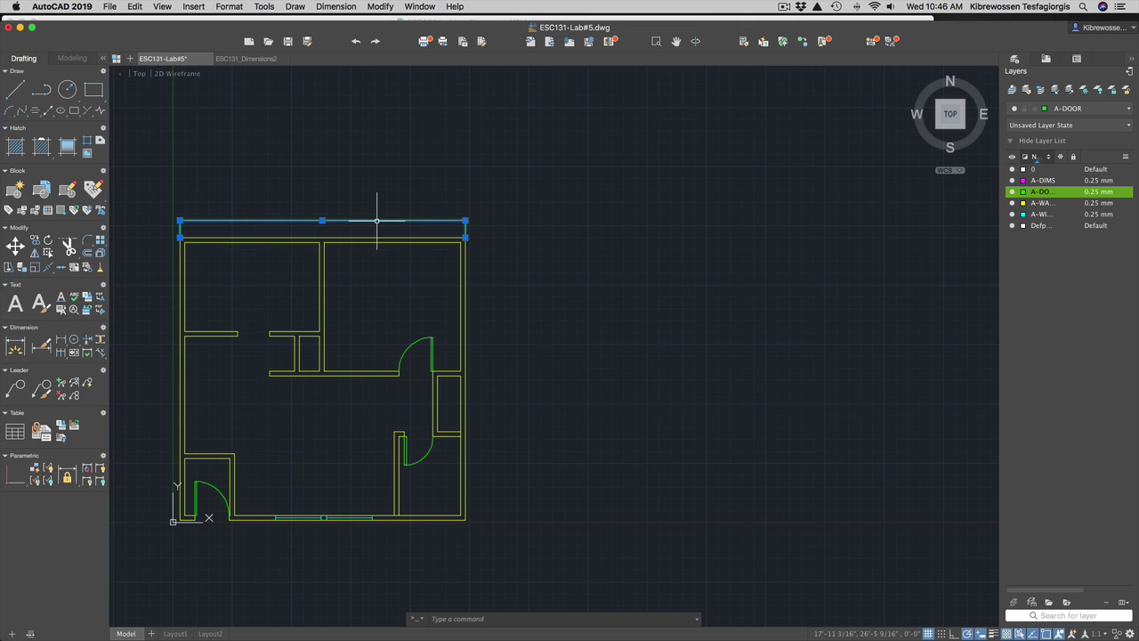
{"action": "key", "text": "Delete"}
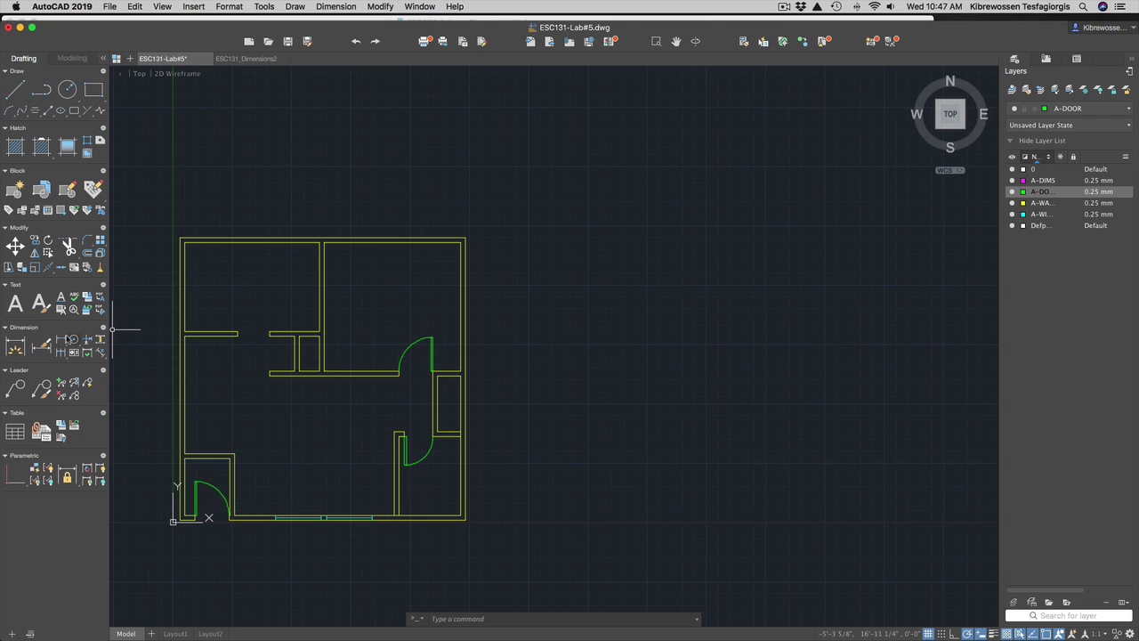
Open the Dimension Style Manager and check the required style name in the Word lab instructions before returning to AutoCAD.
{"action": "left_click", "coordinate": [525, 617]}
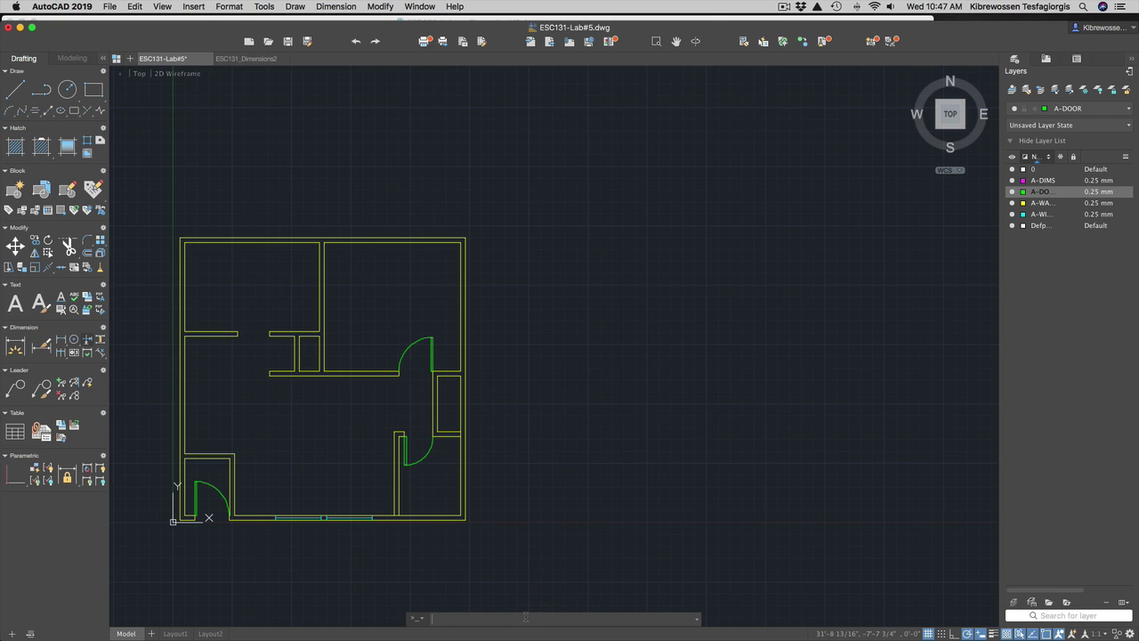
{"action": "type", "text": "DIM"}
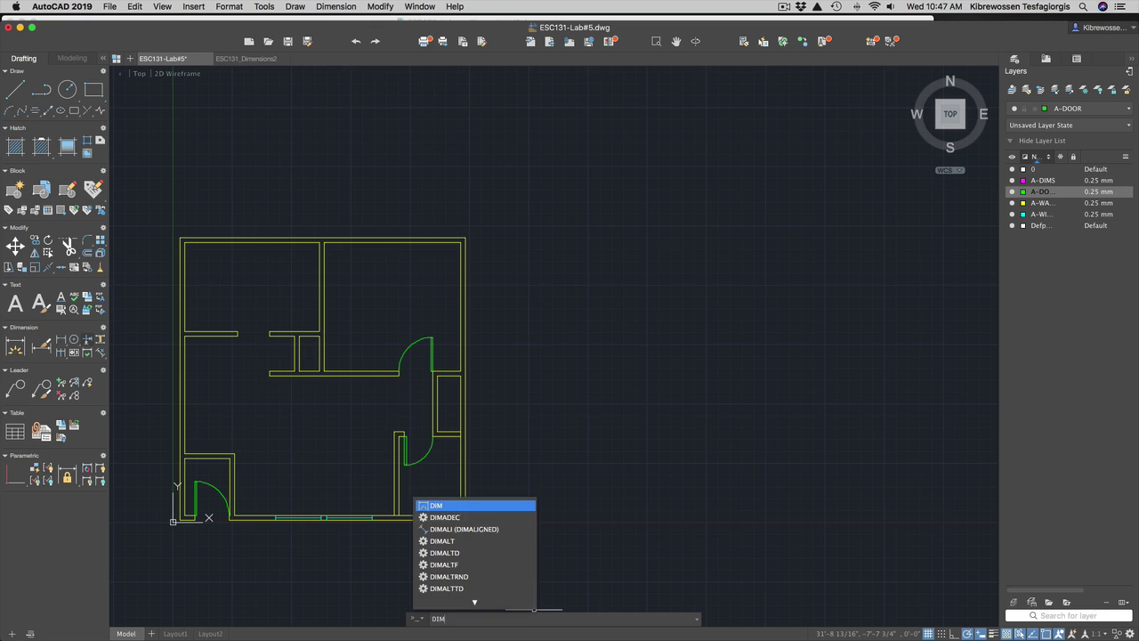
{"action": "type", "text": "ST"}
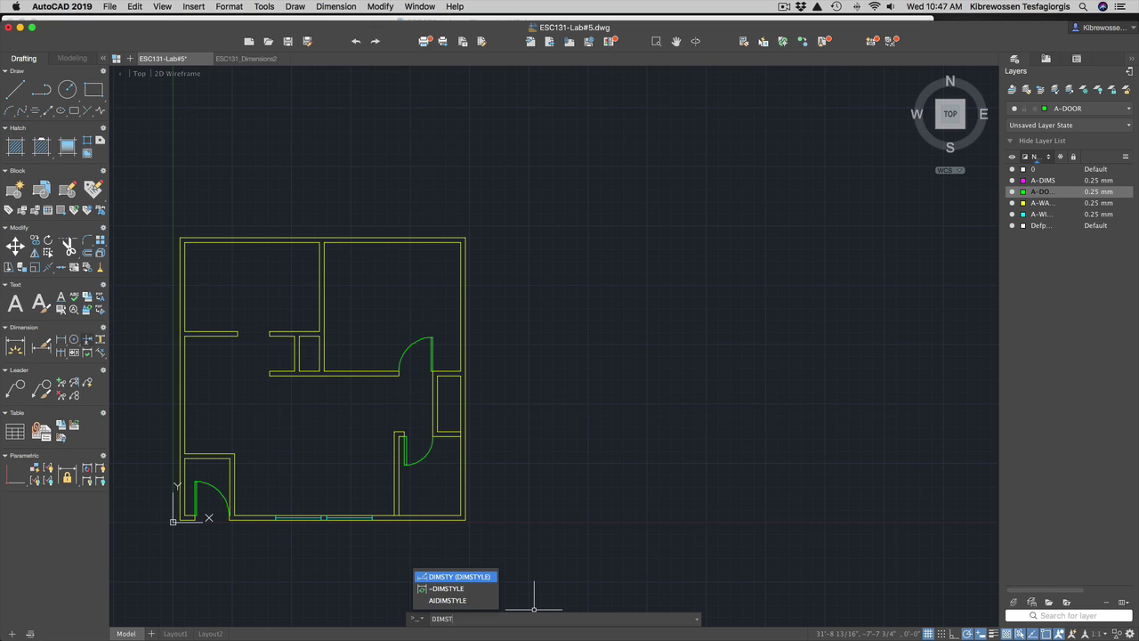
{"action": "key", "text": "Return"}
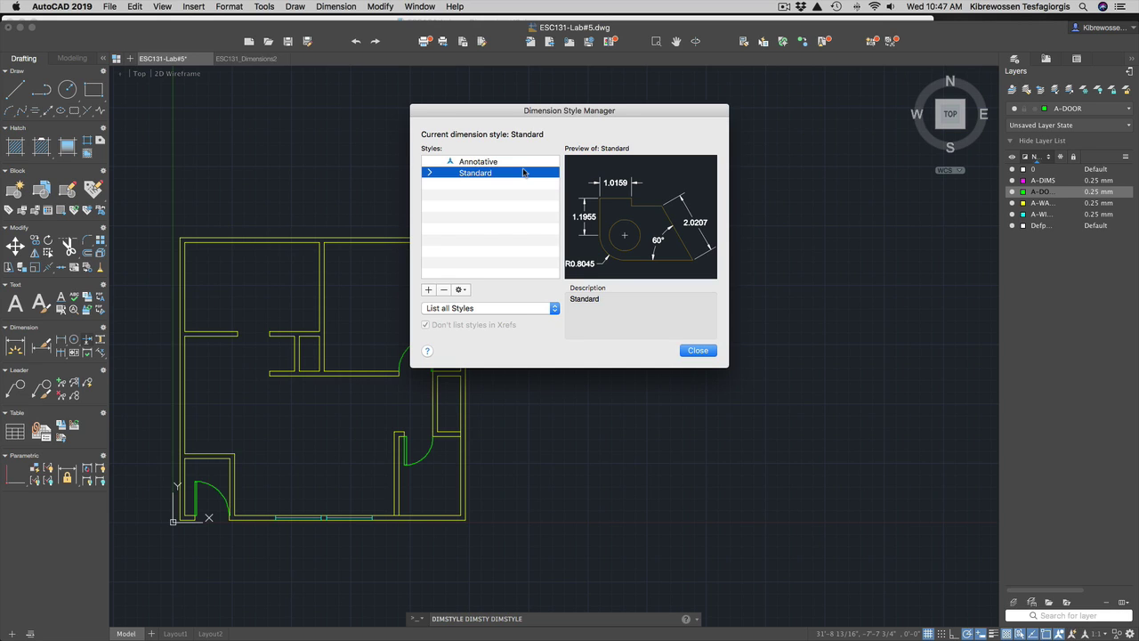
{"action": "left_click", "coordinate": [427, 289]}
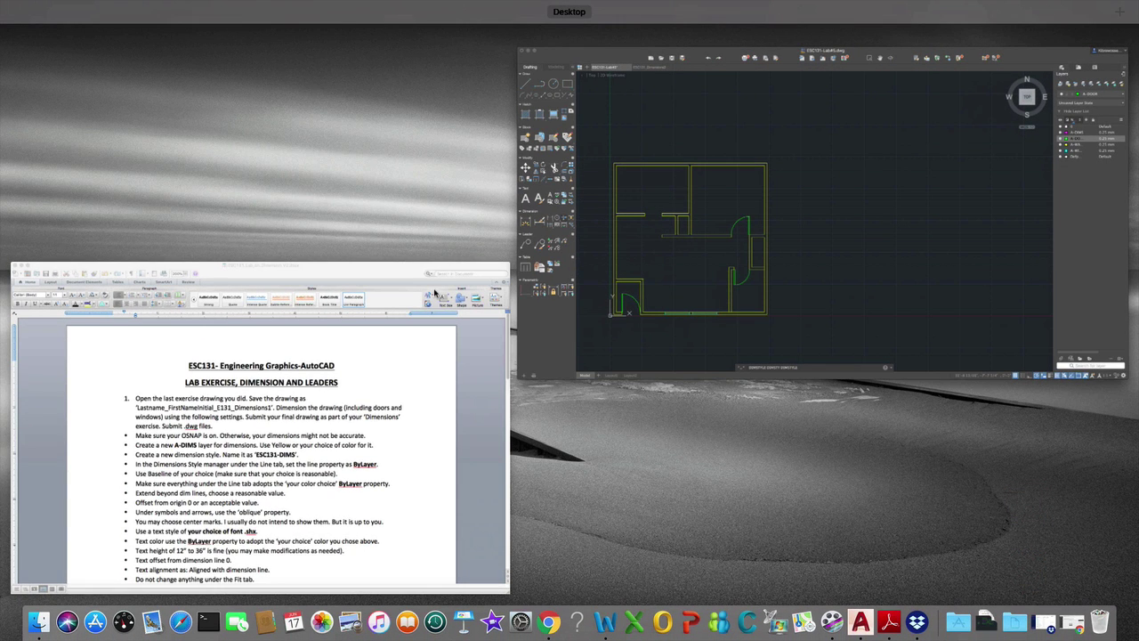
{"action": "left_click", "coordinate": [396, 426]}
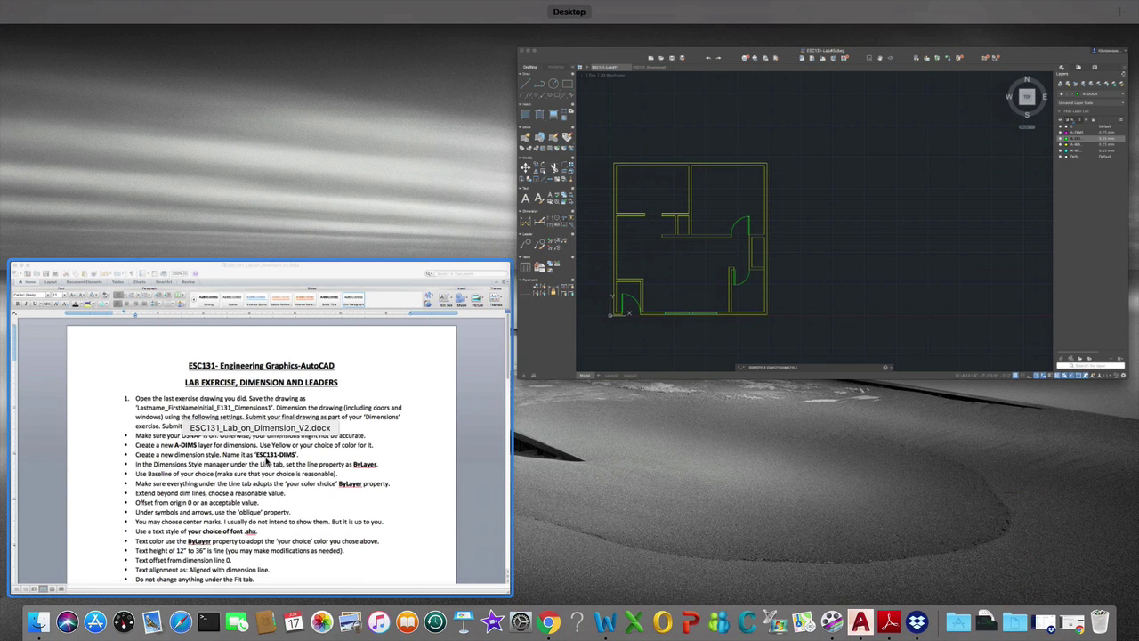
{"action": "left_click", "coordinate": [668, 247]}
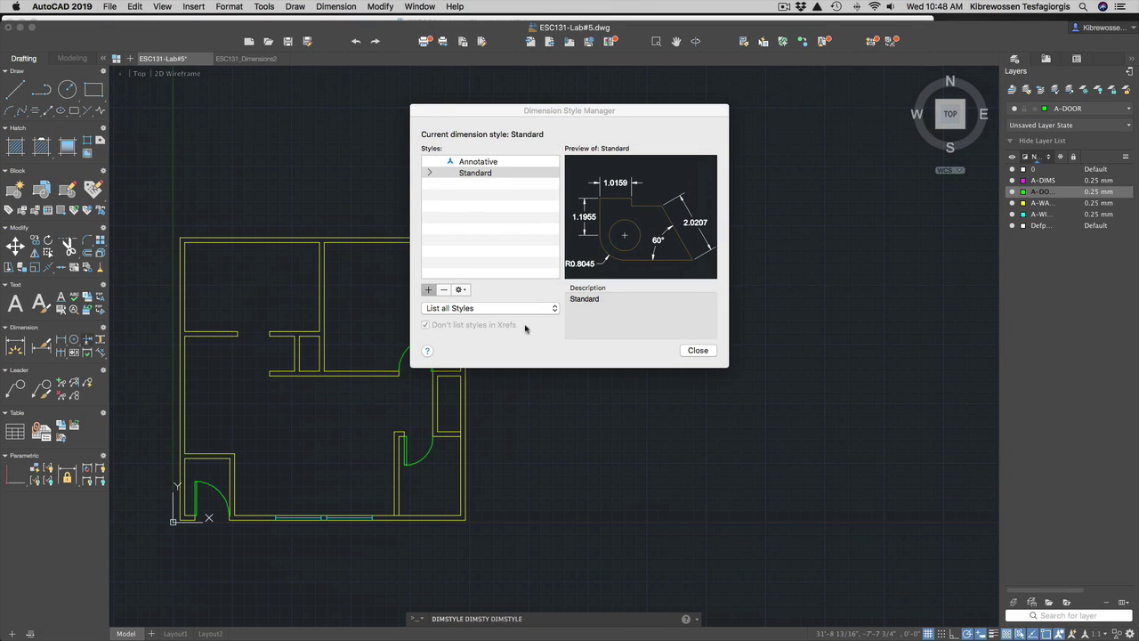
Create a new dimension style named ESC131-DIMS, starting with Standard and used for all dimensions.
{"action": "left_click", "coordinate": [428, 290]}
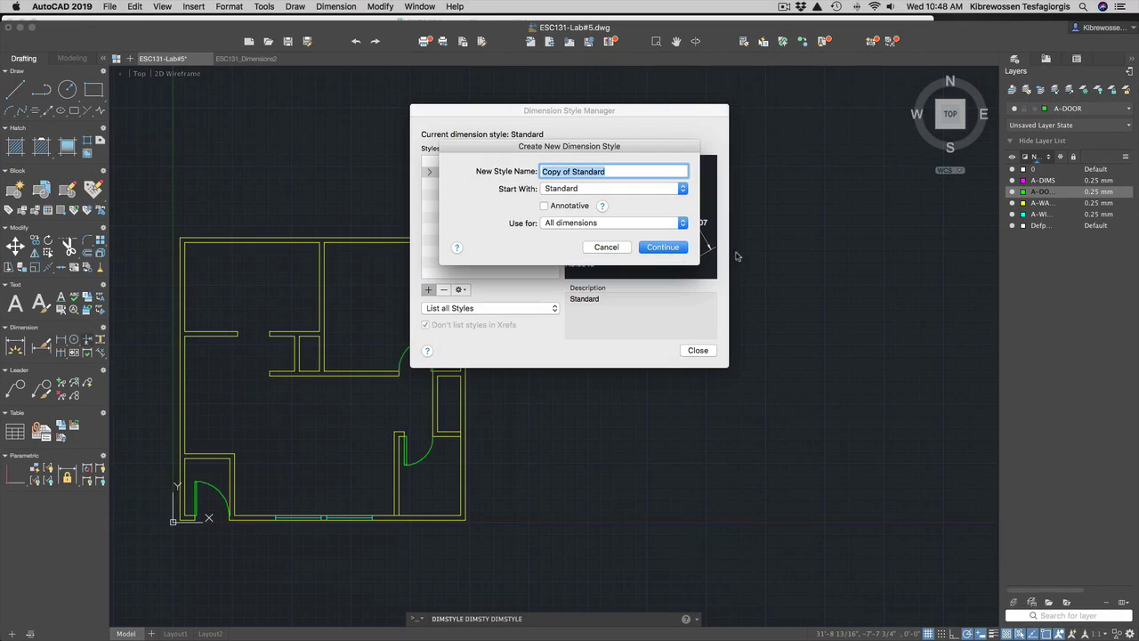
{"action": "type", "text": "E"}
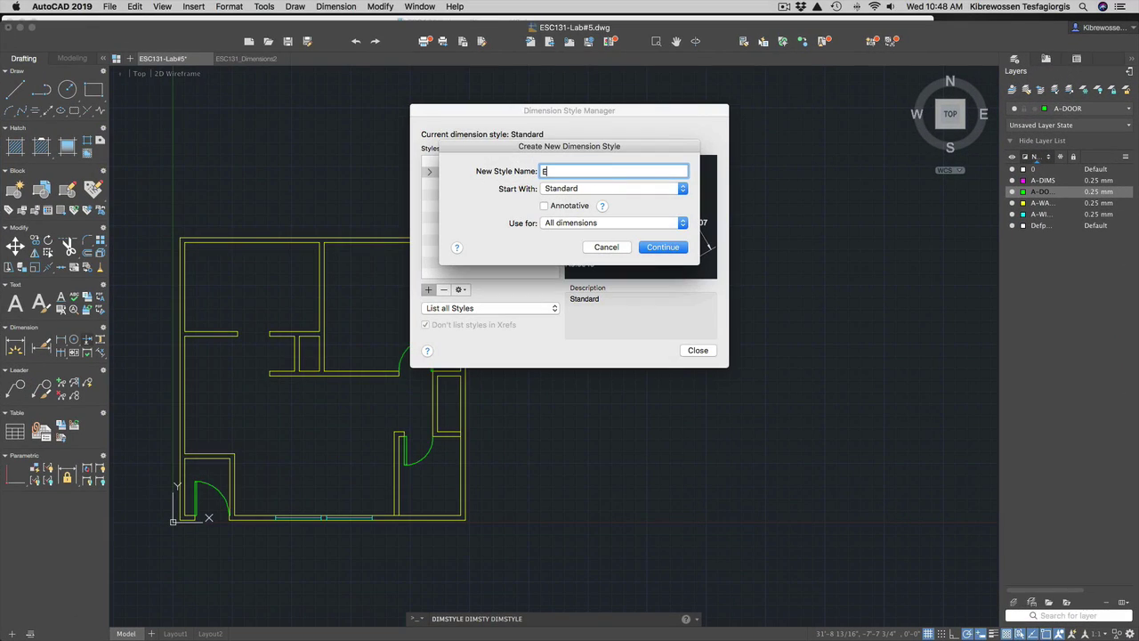
{"action": "type", "text": "SC131-DIMS"}
{"action": "left_click", "coordinate": [663, 247]}
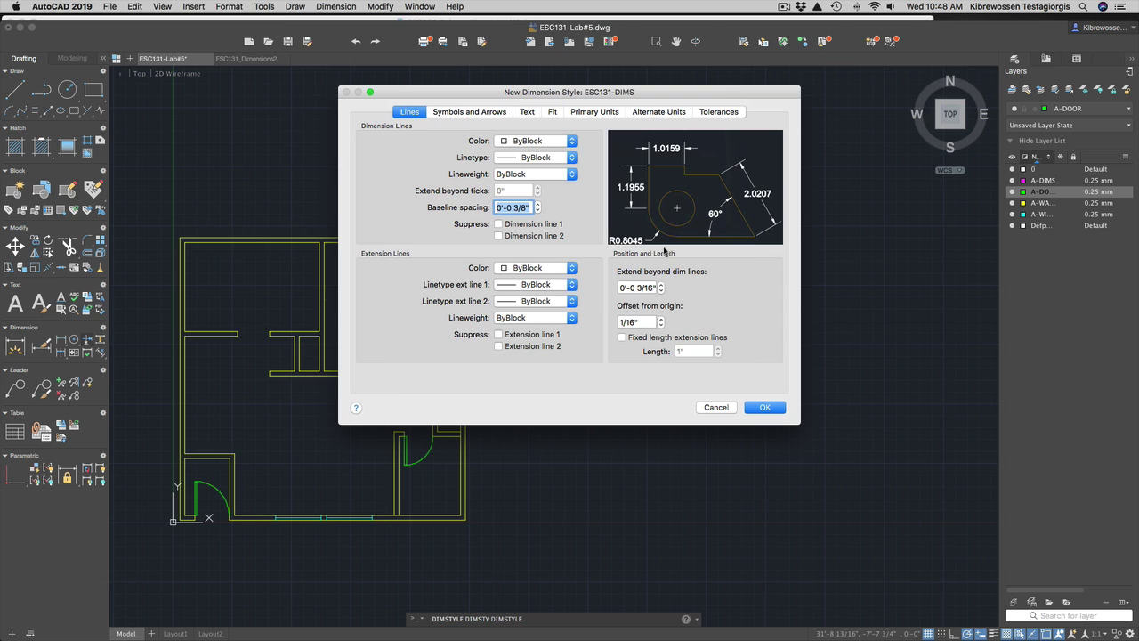
Set the color, linetype and lineweight of the style's dimension lines to ByLayer.
{"action": "left_click", "coordinate": [539, 142]}
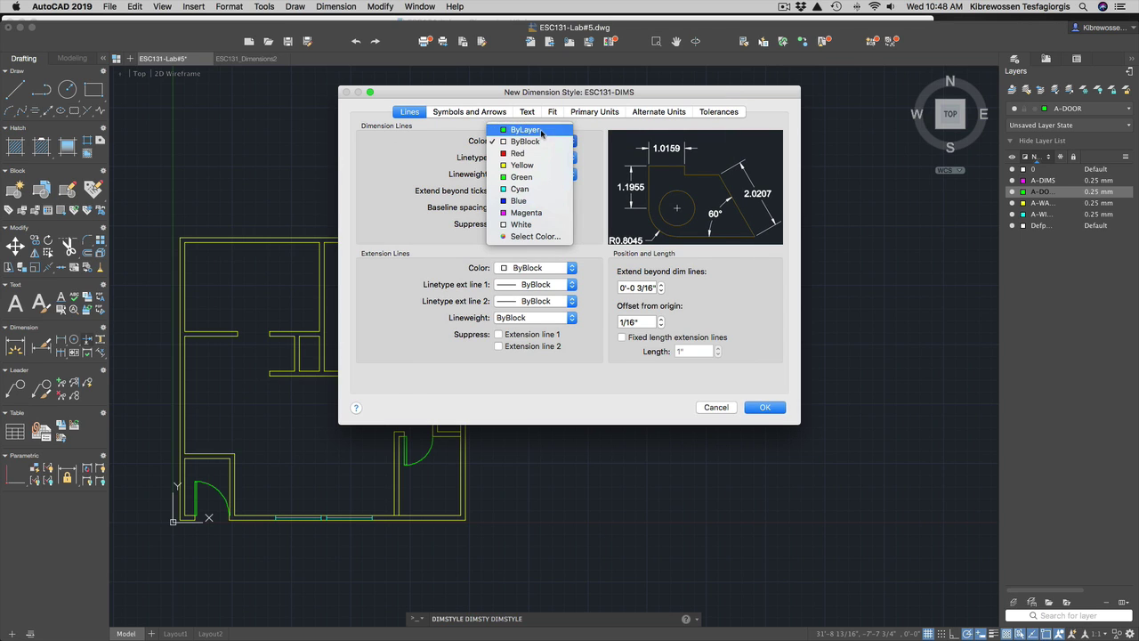
{"action": "left_click", "coordinate": [525, 130]}
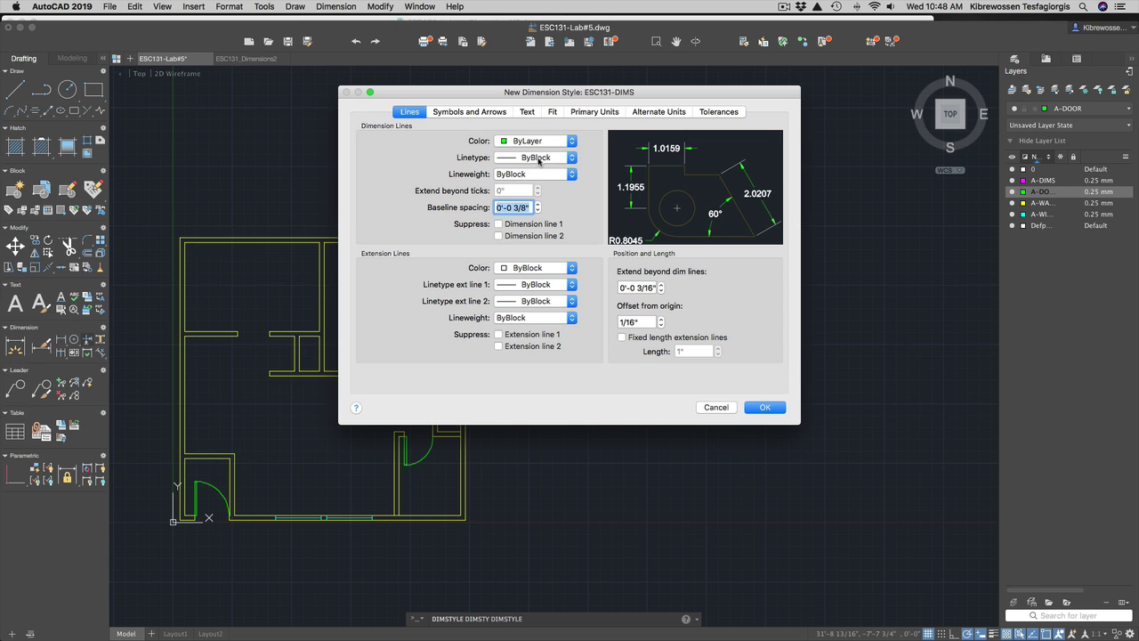
{"action": "left_click", "coordinate": [540, 159]}
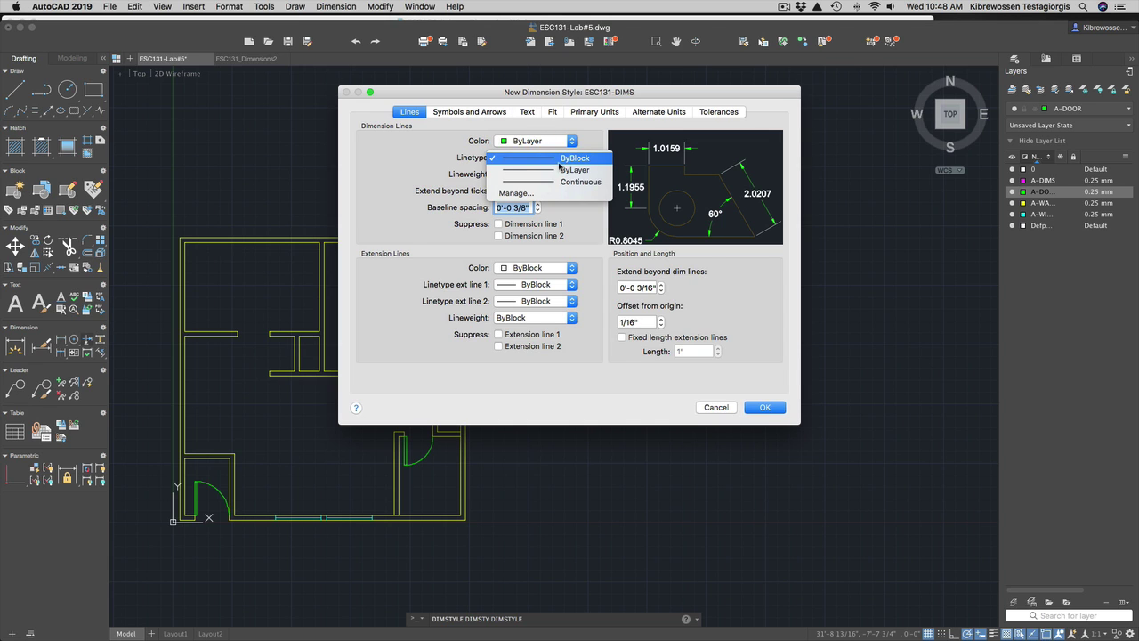
{"action": "left_click", "coordinate": [562, 168]}
{"action": "left_click", "coordinate": [556, 174]}
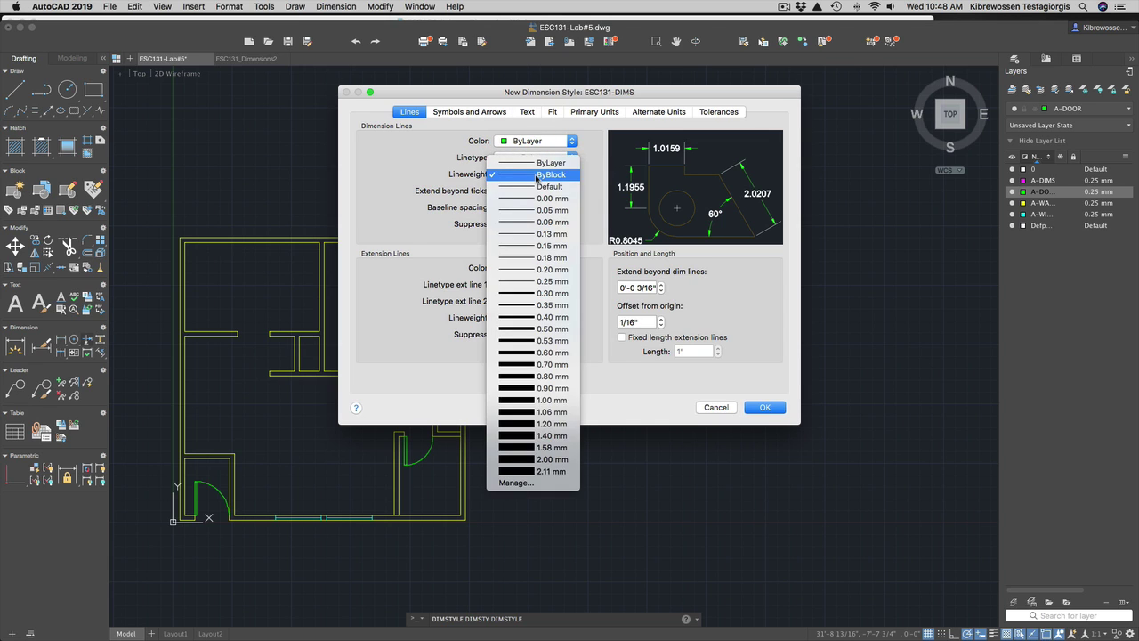
{"action": "left_click", "coordinate": [553, 164]}
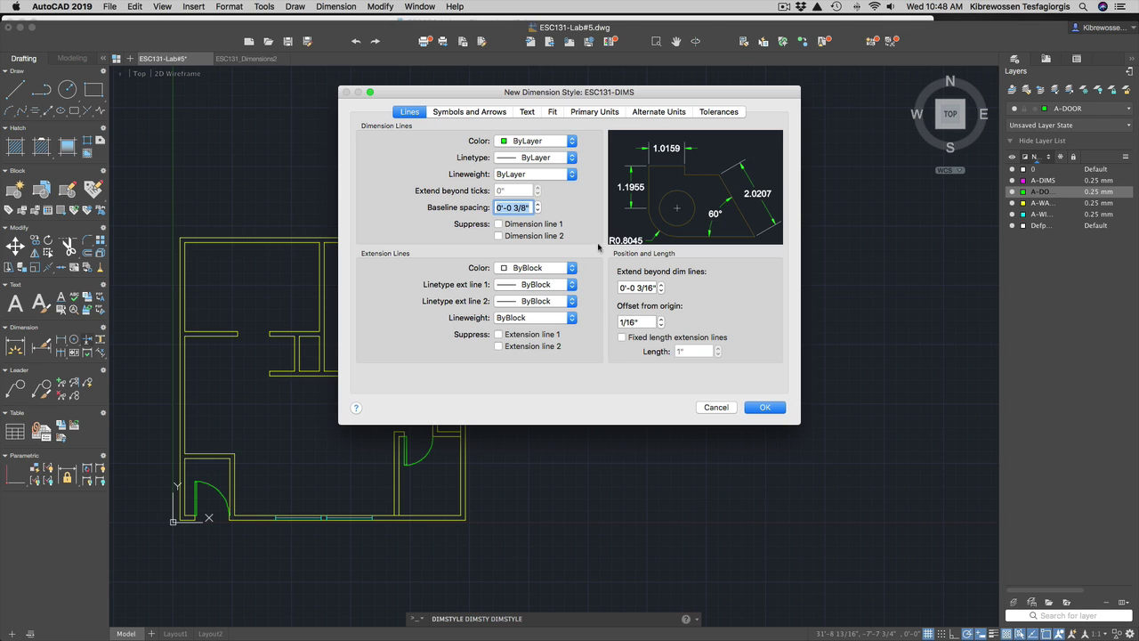
Set the extension lines' color, both linetypes and lineweight to ByLayer, and extend them 1" beyond the dimension lines.
{"action": "left_click", "coordinate": [548, 271]}
{"action": "left_click", "coordinate": [546, 258]}
{"action": "left_click", "coordinate": [549, 286]}
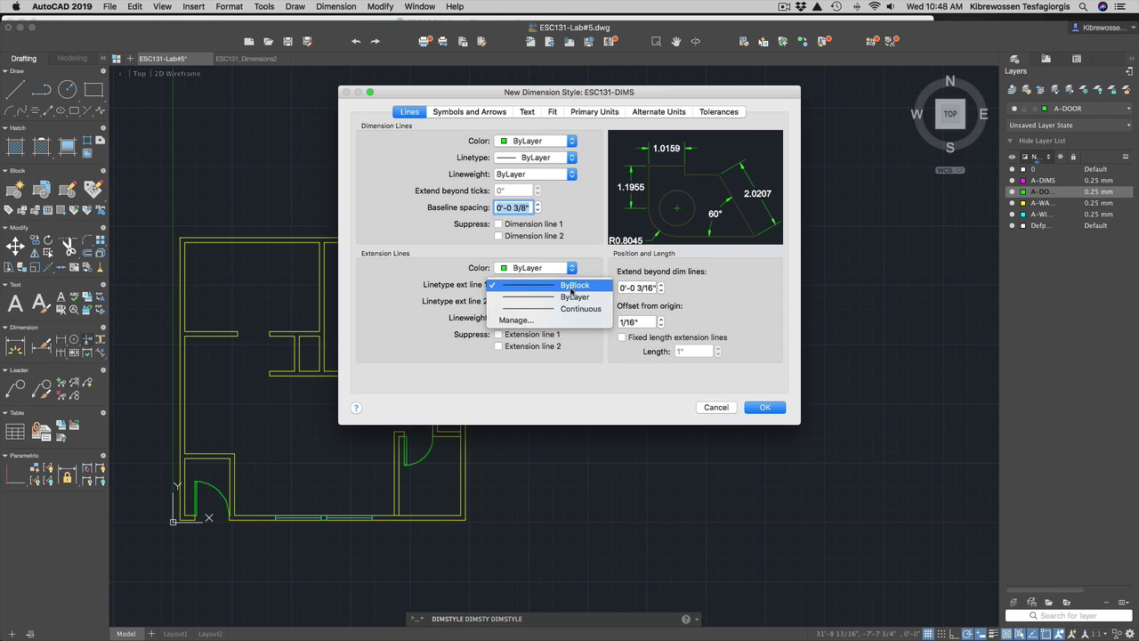
{"action": "left_click", "coordinate": [547, 301]}
{"action": "left_click", "coordinate": [546, 301]}
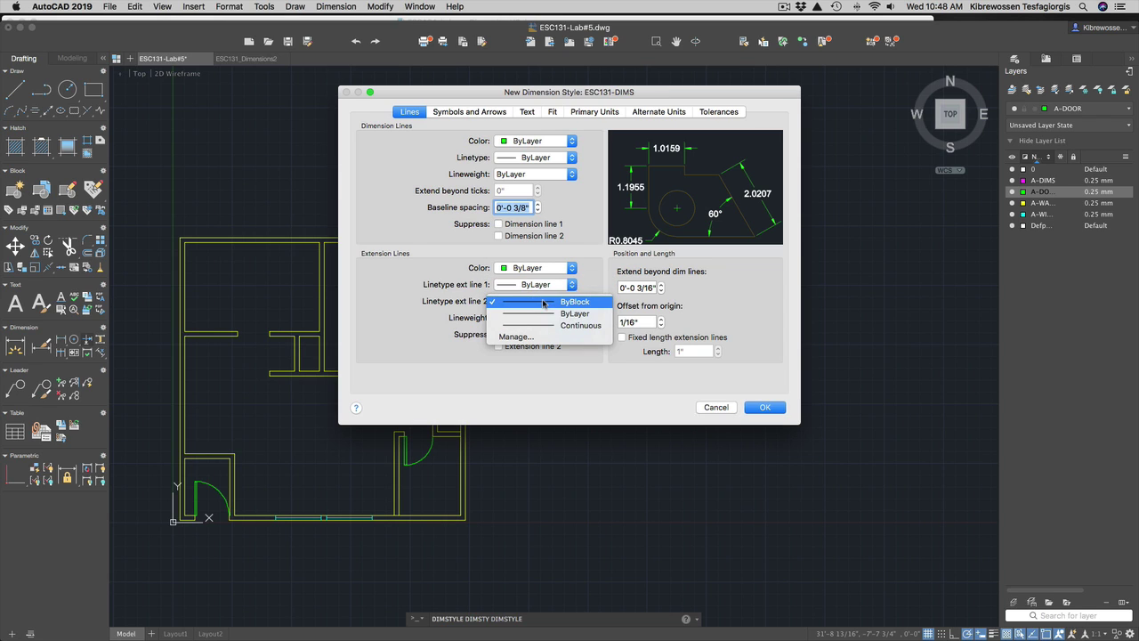
{"action": "left_click", "coordinate": [578, 313]}
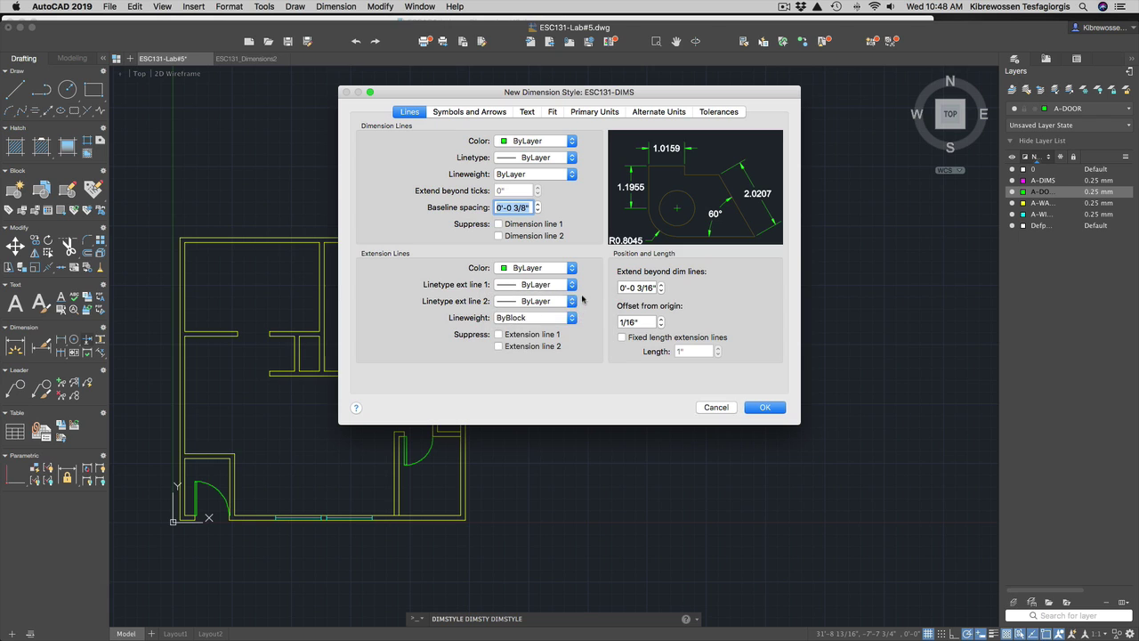
{"action": "left_click", "coordinate": [545, 318]}
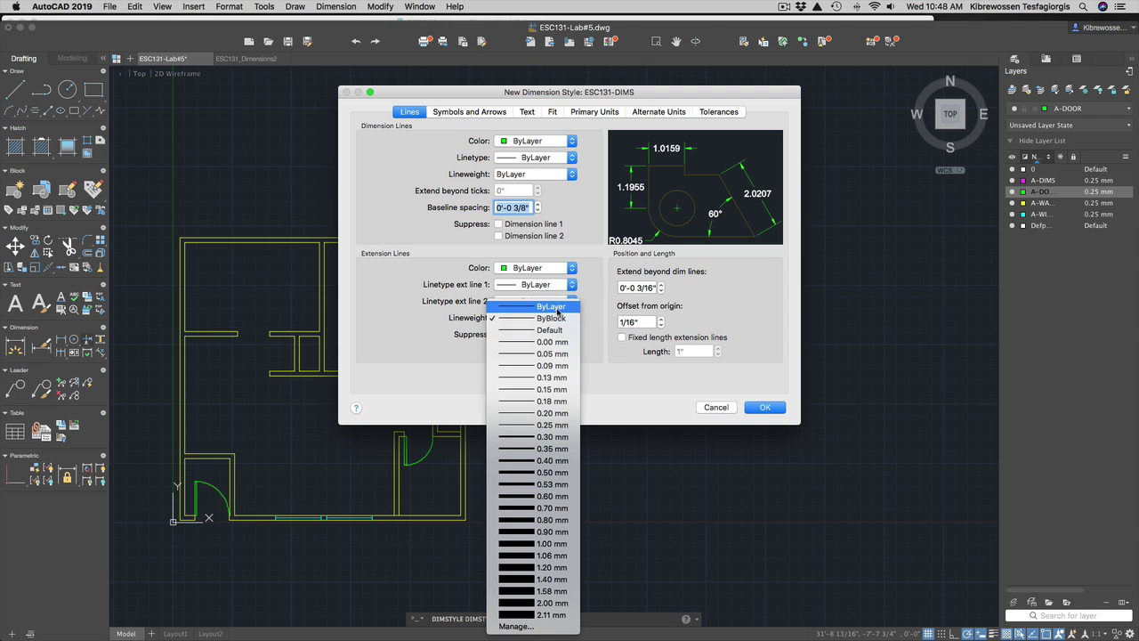
{"action": "left_click", "coordinate": [557, 307]}
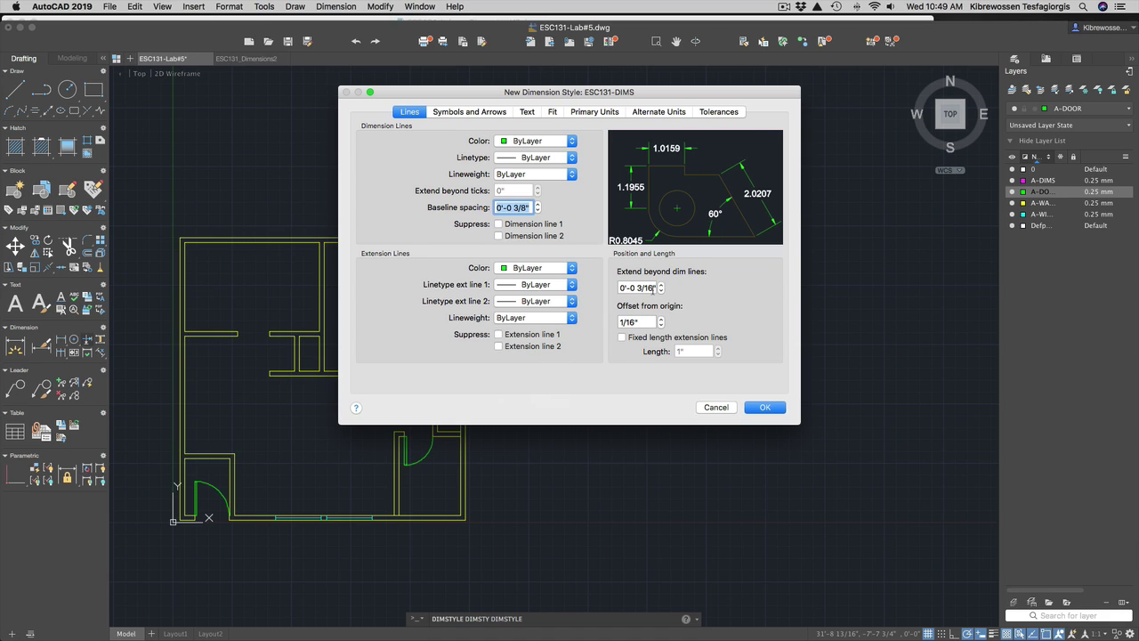
{"action": "left_click", "coordinate": [654, 288]}
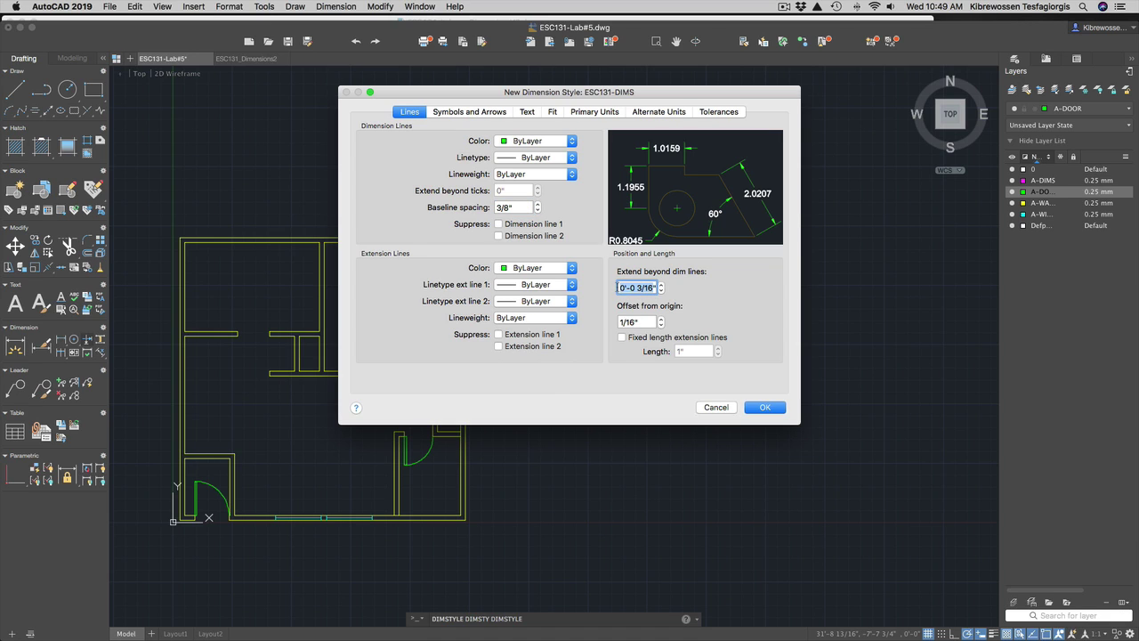
{"action": "type", "text": "1"}
Set the first and second arrowheads to Architectural tick with an arrow size of 1".
{"action": "left_click", "coordinate": [461, 113]}
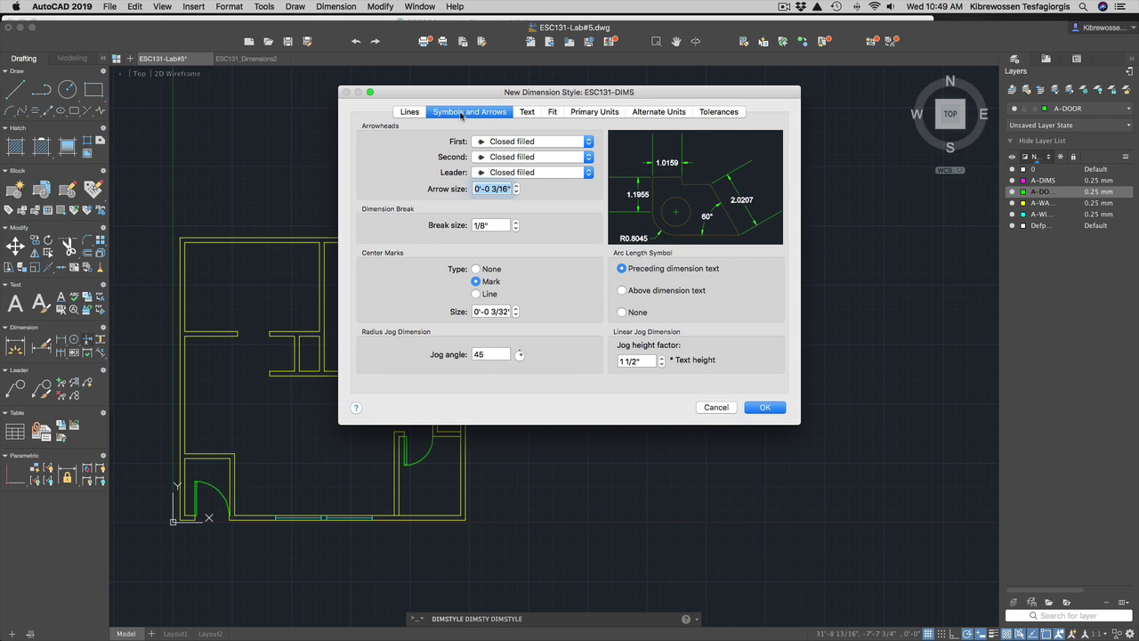
{"action": "left_click", "coordinate": [559, 142]}
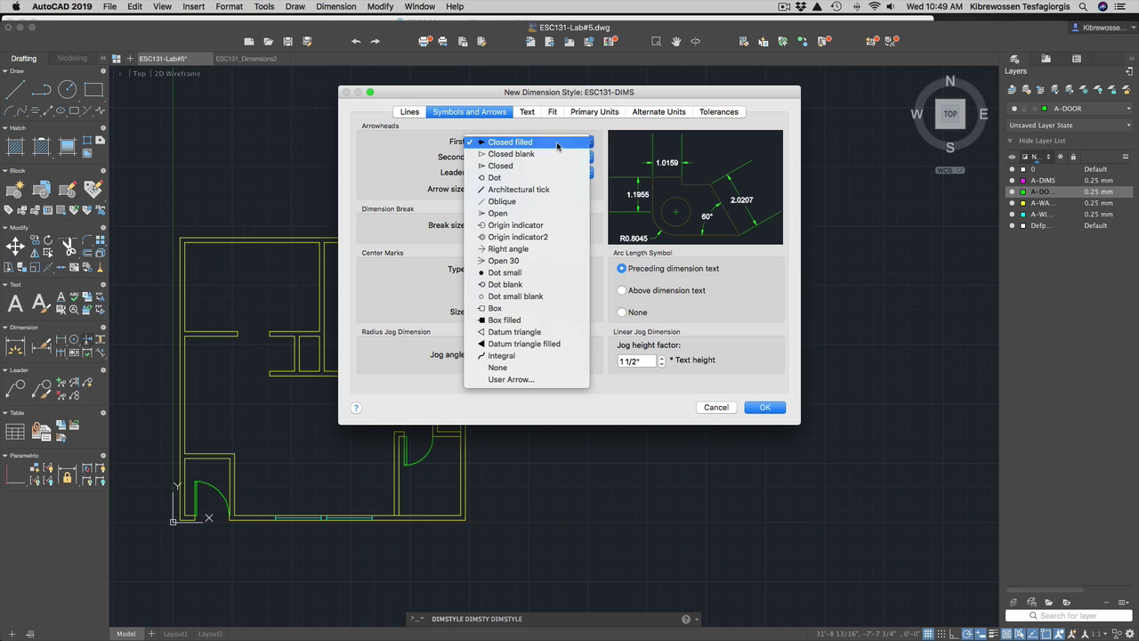
{"action": "left_click", "coordinate": [547, 189]}
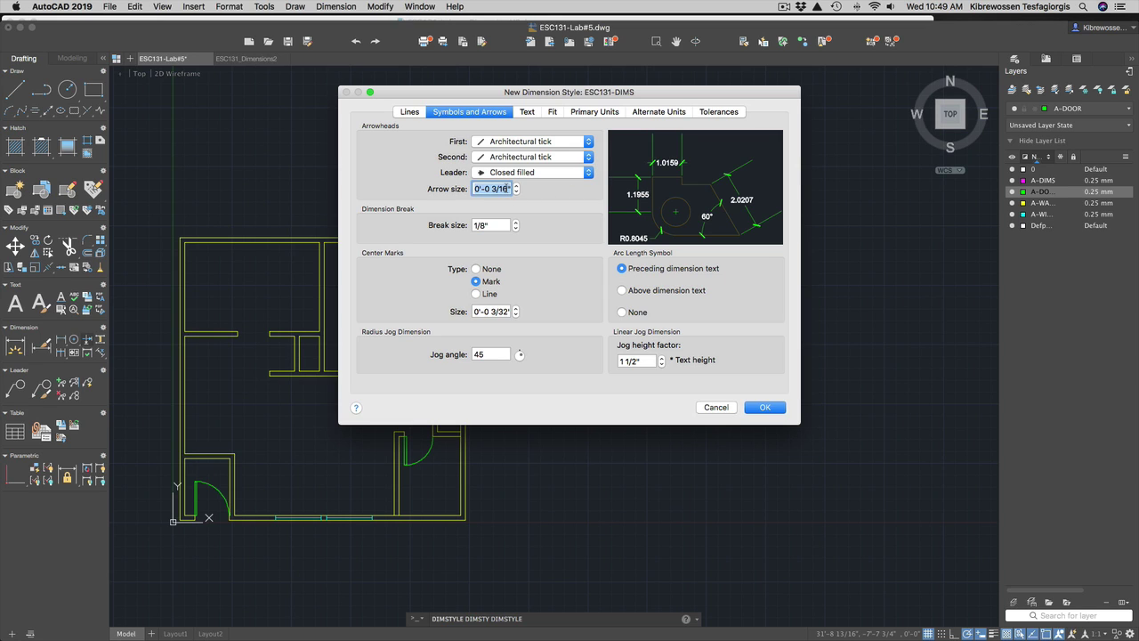
{"action": "key", "text": "Left"}
{"action": "type", "text": "1"}
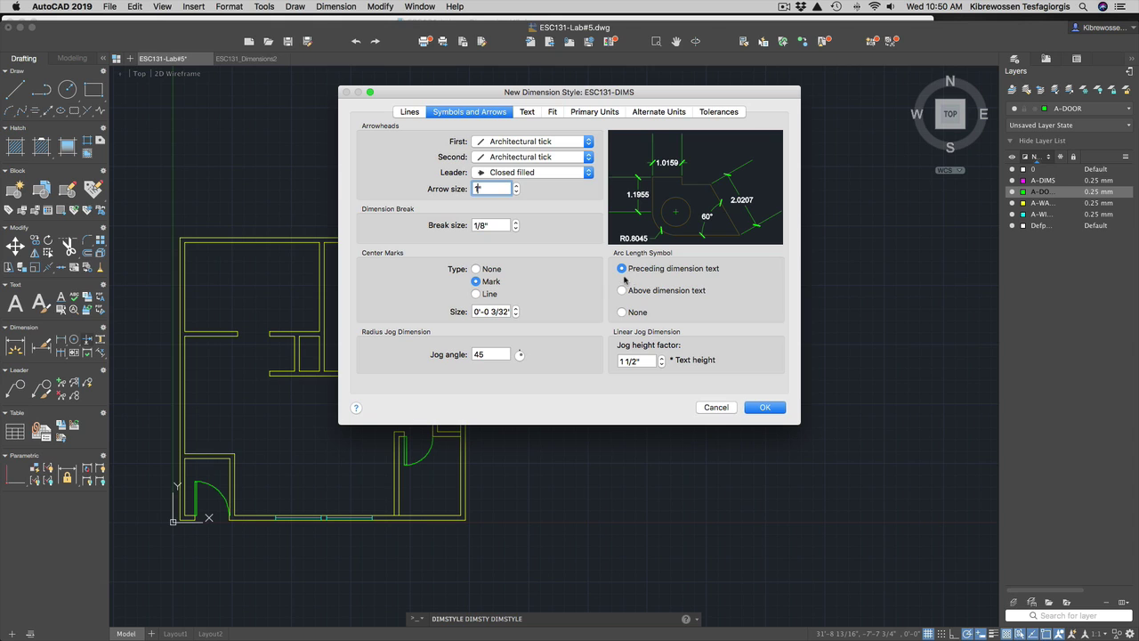
Open the text style settings for the dimension text and select the Bangla MN font with Regular typeface for Standard.
{"action": "left_click", "coordinate": [527, 113]}
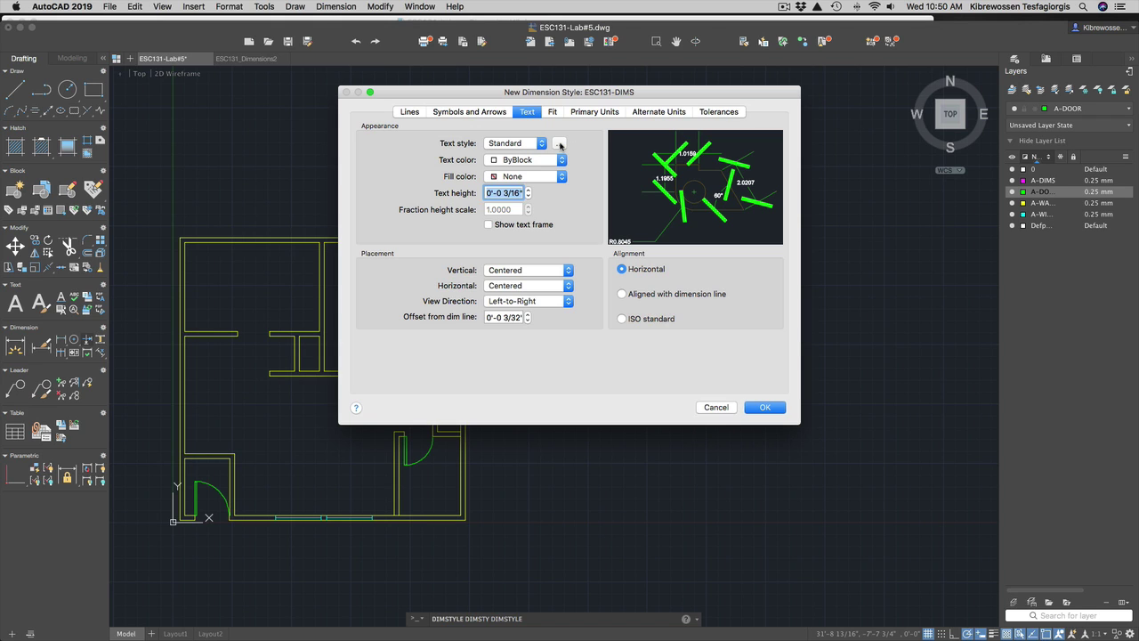
{"action": "left_click", "coordinate": [558, 143]}
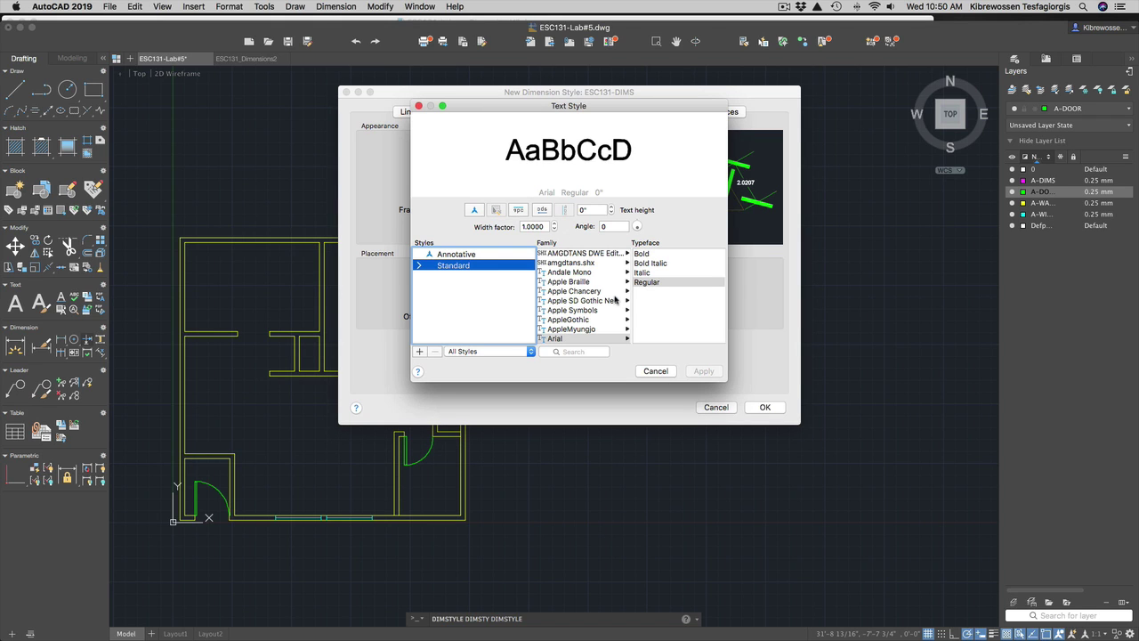
{"action": "scroll", "coordinate": [604, 302], "scroll_direction": "down", "scroll_amount": 4}
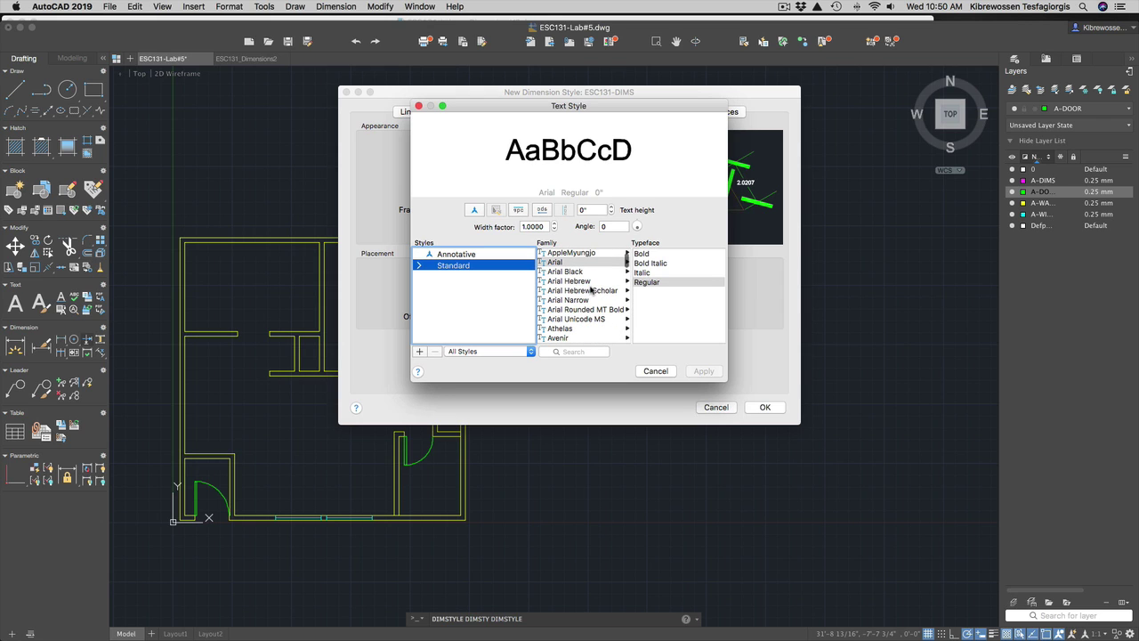
{"action": "scroll", "coordinate": [590, 289], "scroll_direction": "down", "scroll_amount": 6}
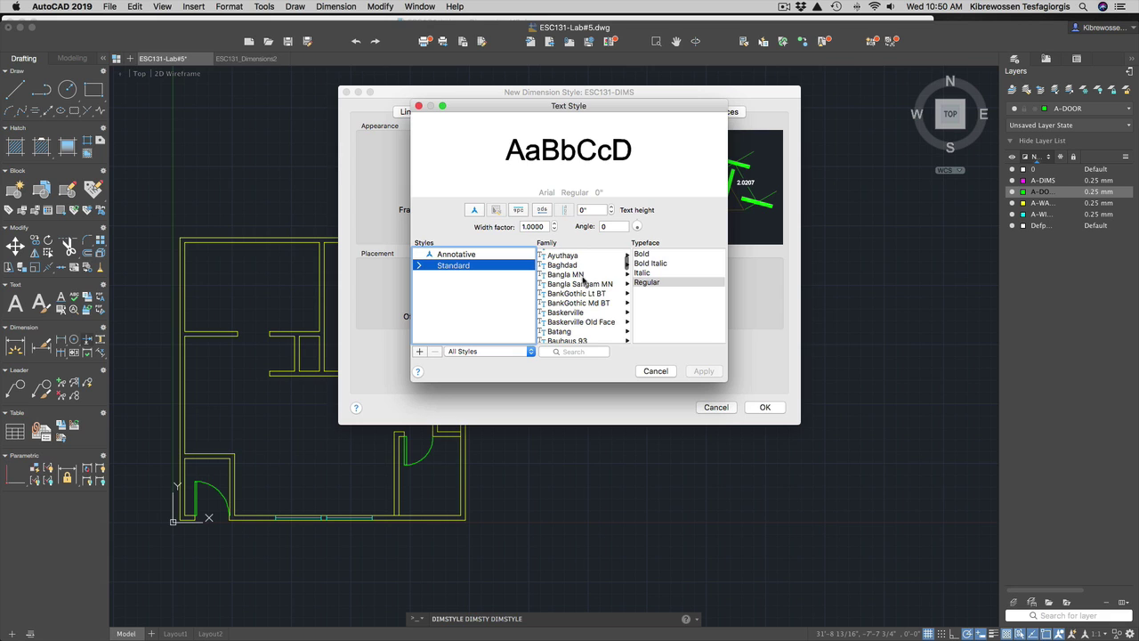
{"action": "scroll", "coordinate": [578, 280], "scroll_direction": "up", "scroll_amount": 1}
{"action": "left_click", "coordinate": [574, 279]}
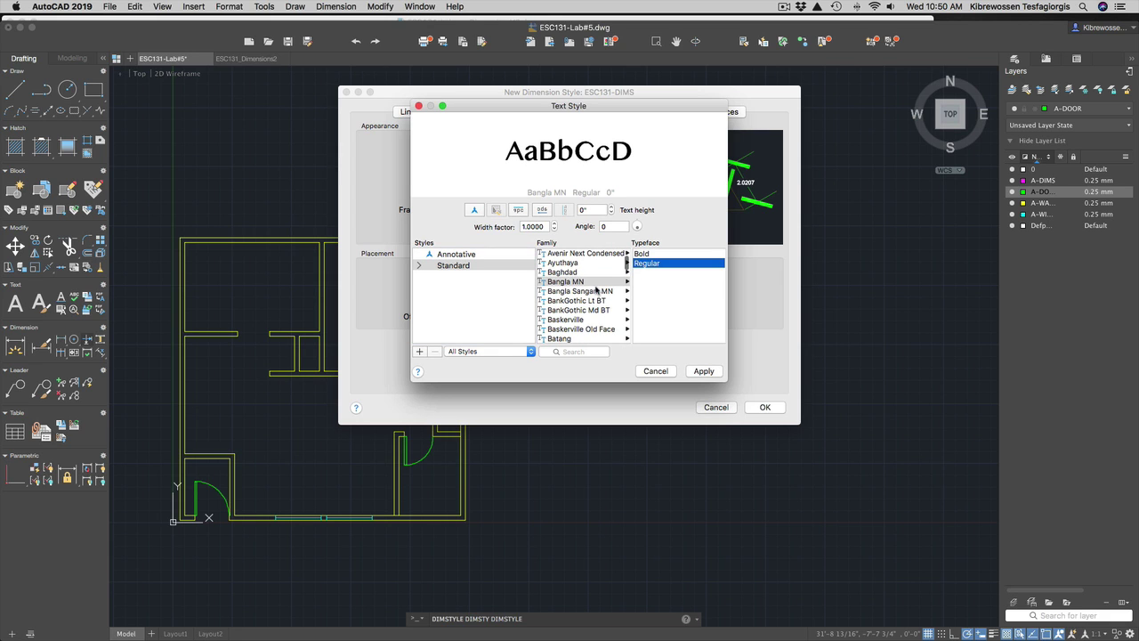
Look further through the font families and select Garamond with the Regular typeface for the Standard text style.
{"action": "scroll", "coordinate": [594, 295], "scroll_direction": "down", "scroll_amount": 4}
{"action": "scroll", "coordinate": [594, 294], "scroll_direction": "down", "scroll_amount": 8}
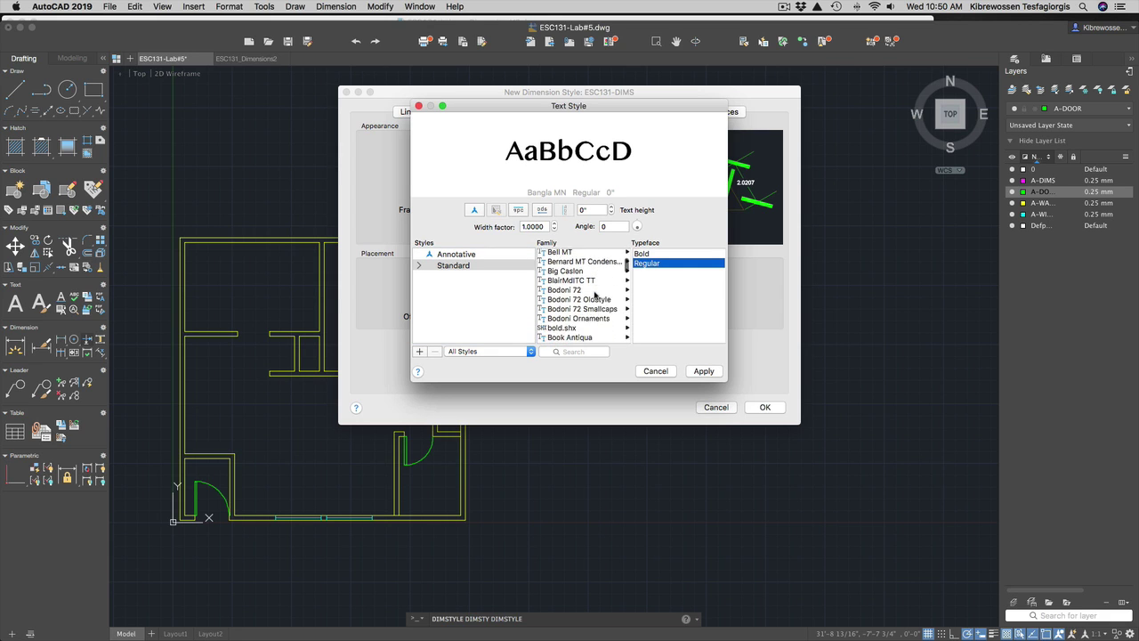
{"action": "scroll", "coordinate": [594, 294], "scroll_direction": "down", "scroll_amount": 1}
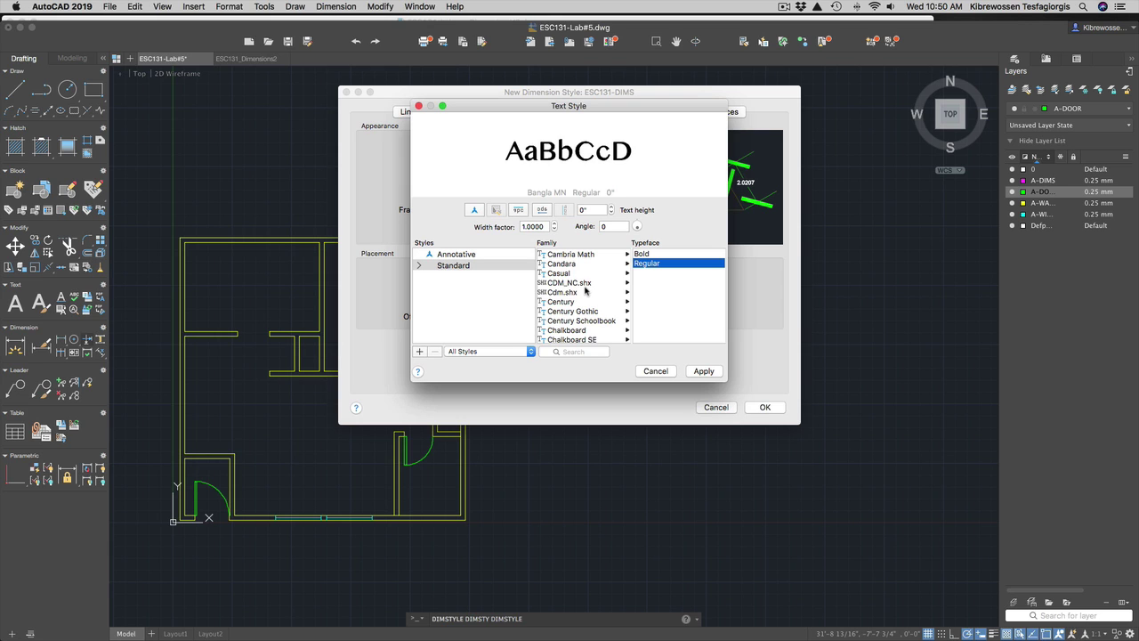
{"action": "scroll", "coordinate": [585, 290], "scroll_direction": "down", "scroll_amount": 5}
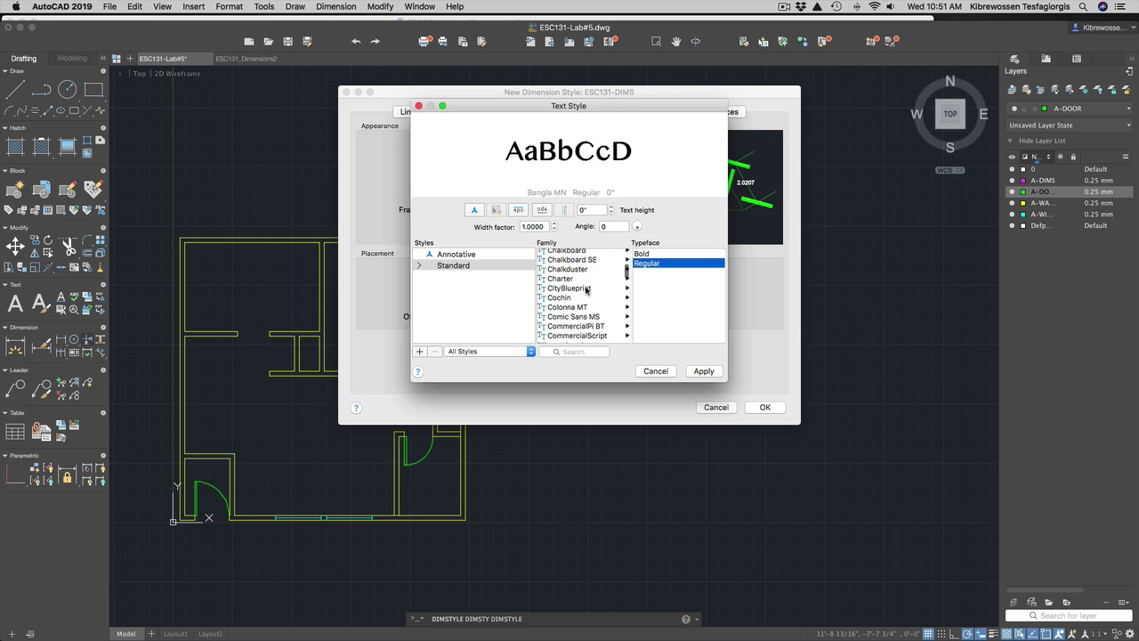
{"action": "scroll", "coordinate": [586, 290], "scroll_direction": "down", "scroll_amount": 3}
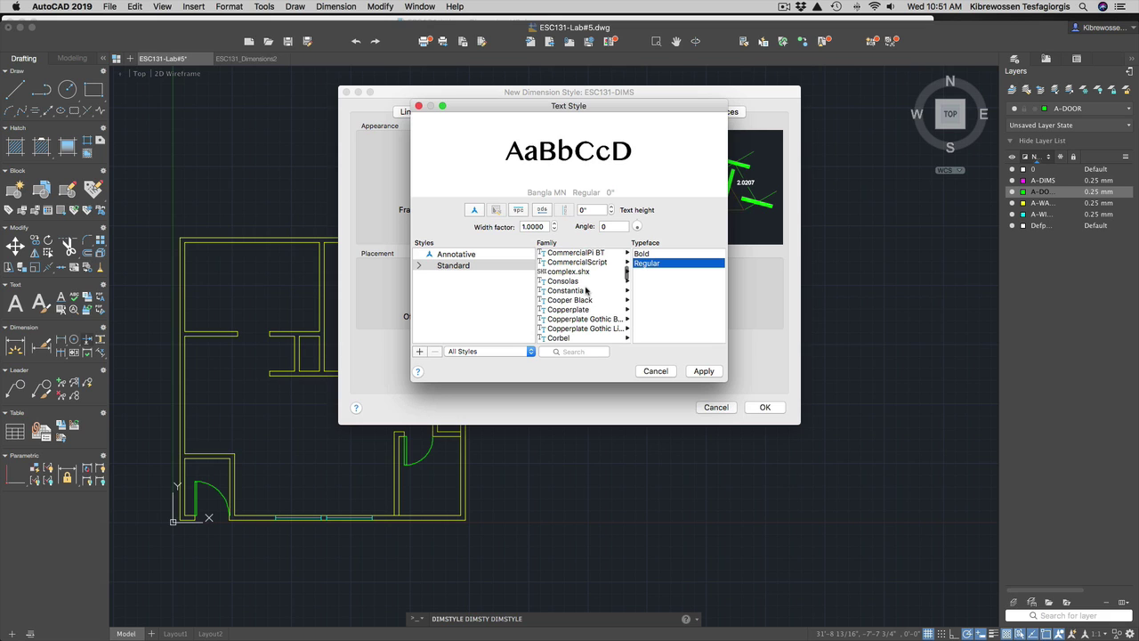
{"action": "scroll", "coordinate": [585, 290], "scroll_direction": "down", "scroll_amount": 4}
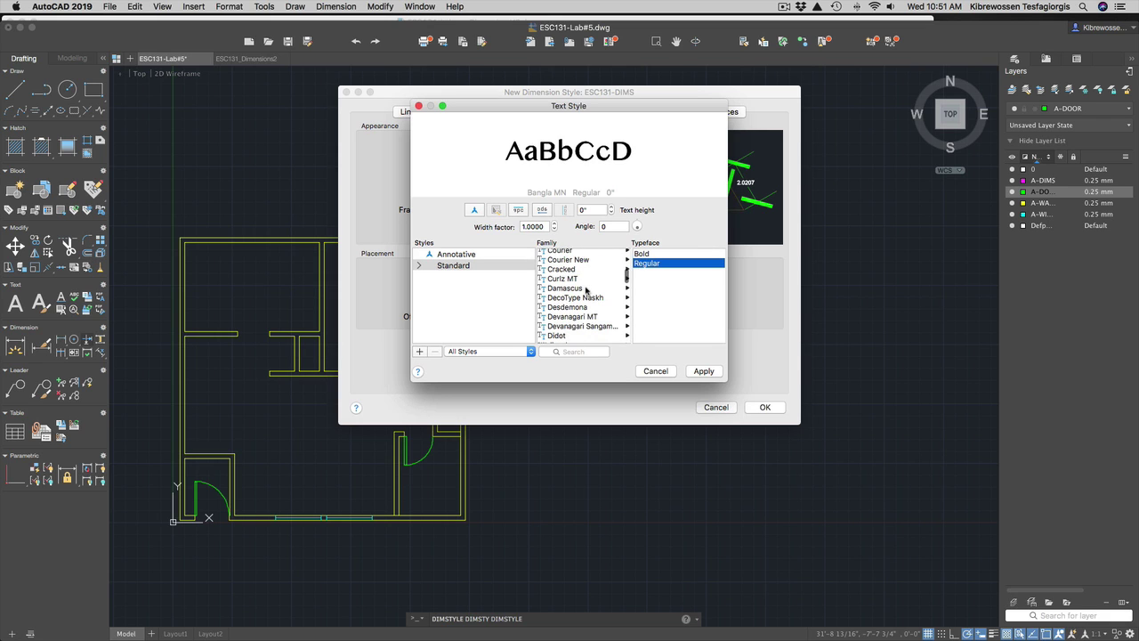
{"action": "scroll", "coordinate": [585, 290], "scroll_direction": "down", "scroll_amount": 5}
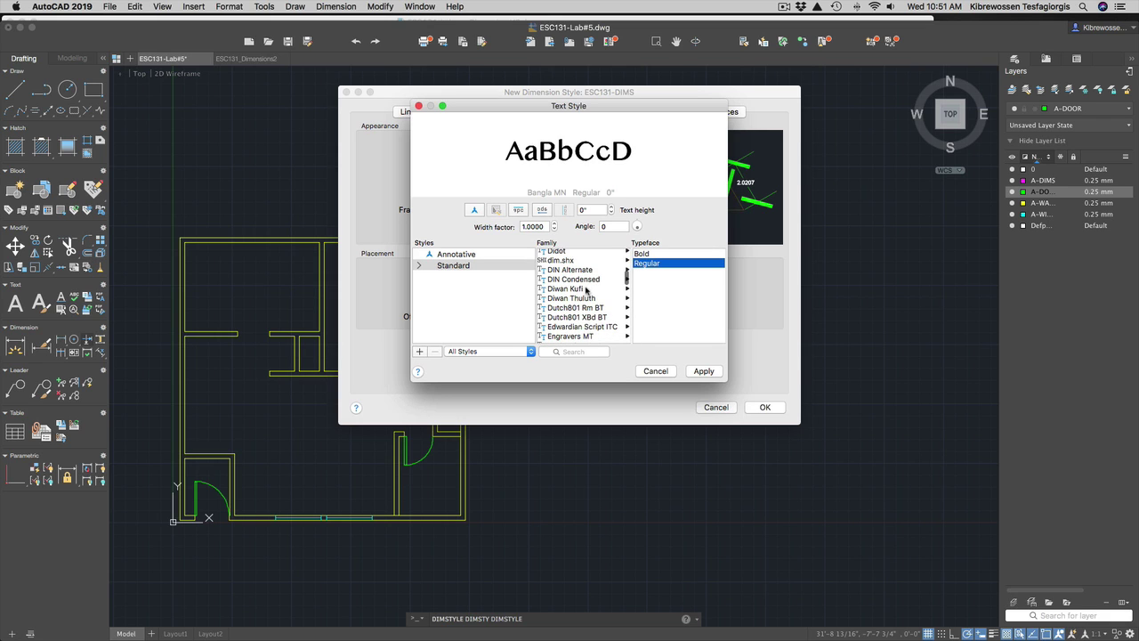
{"action": "scroll", "coordinate": [586, 290], "scroll_direction": "down", "scroll_amount": 3}
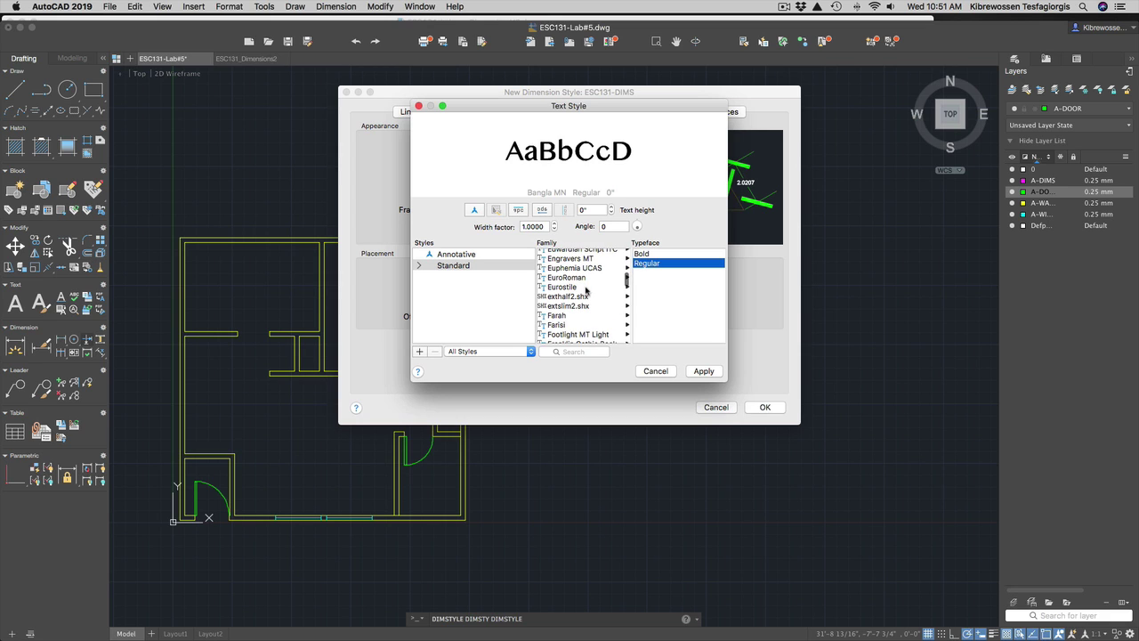
{"action": "scroll", "coordinate": [586, 290], "scroll_direction": "down", "scroll_amount": 4}
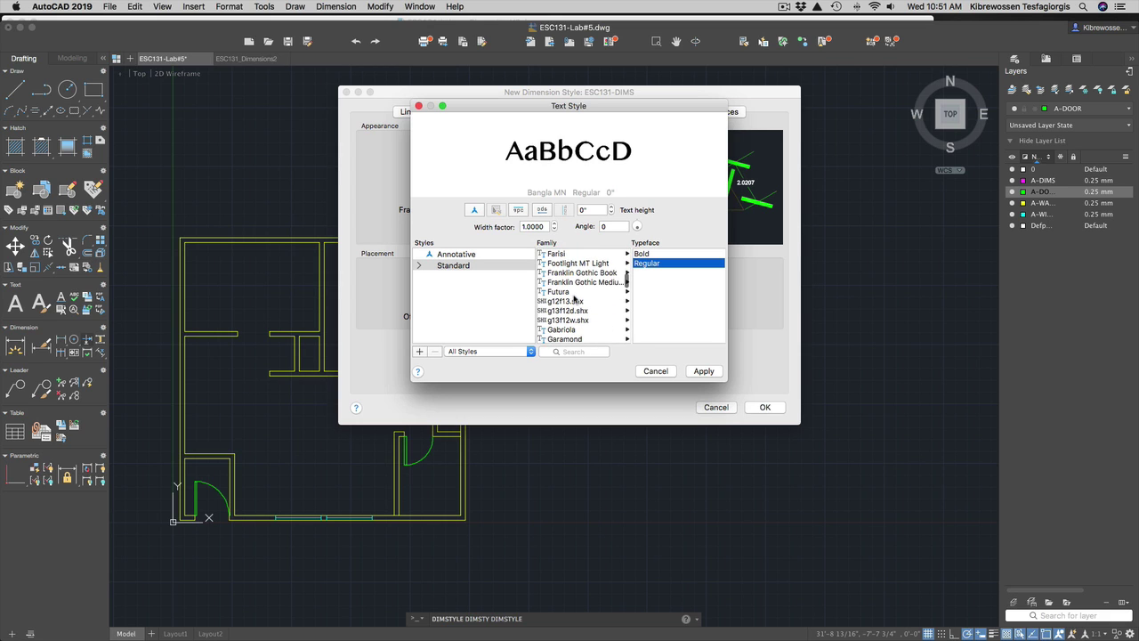
{"action": "scroll", "coordinate": [597, 298], "scroll_direction": "down", "scroll_amount": 3}
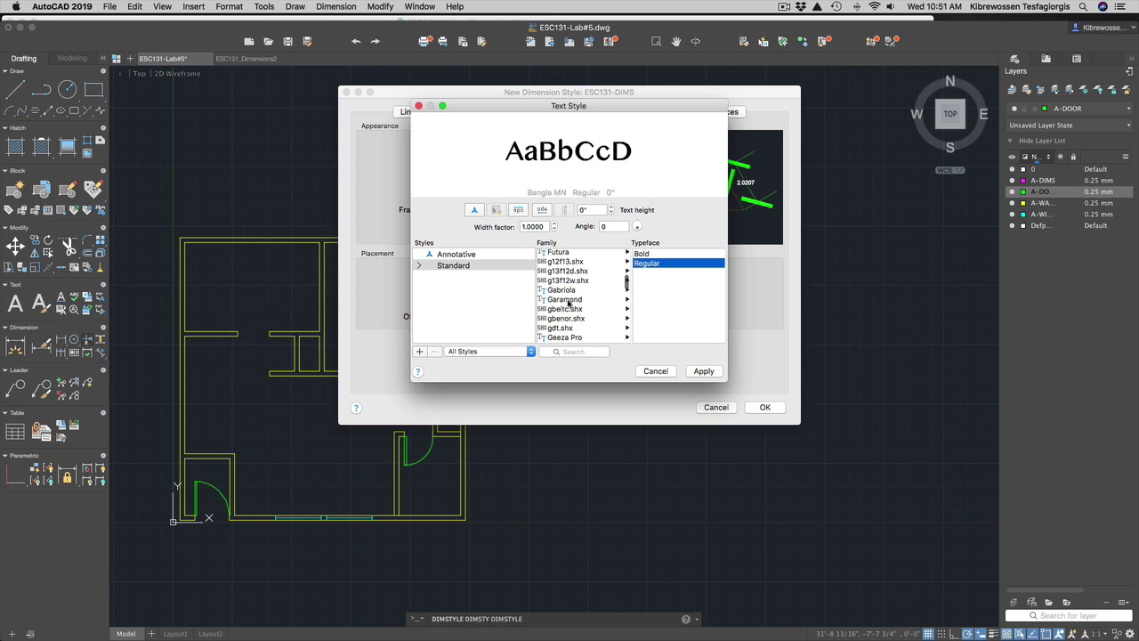
{"action": "left_click", "coordinate": [568, 304]}
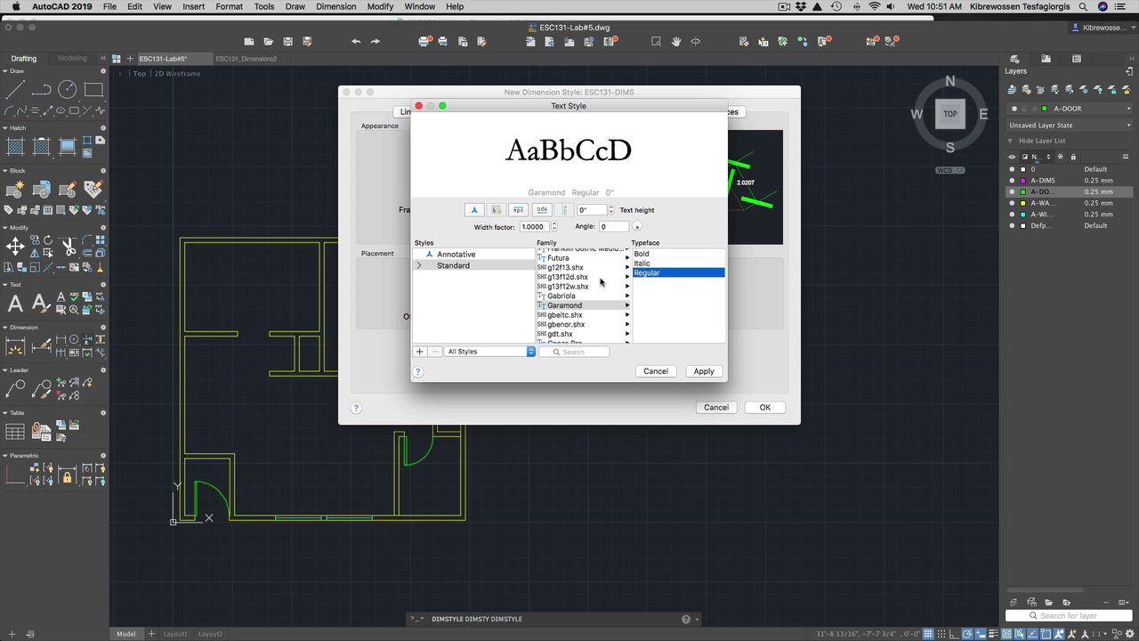
Preview the gbeitc.shx, gbenor.shx, gdt.shx, Geeza Pro, Geneva, GENISO.shx and geniso12.shx fonts for the Standard text style.
{"action": "left_click", "coordinate": [571, 315]}
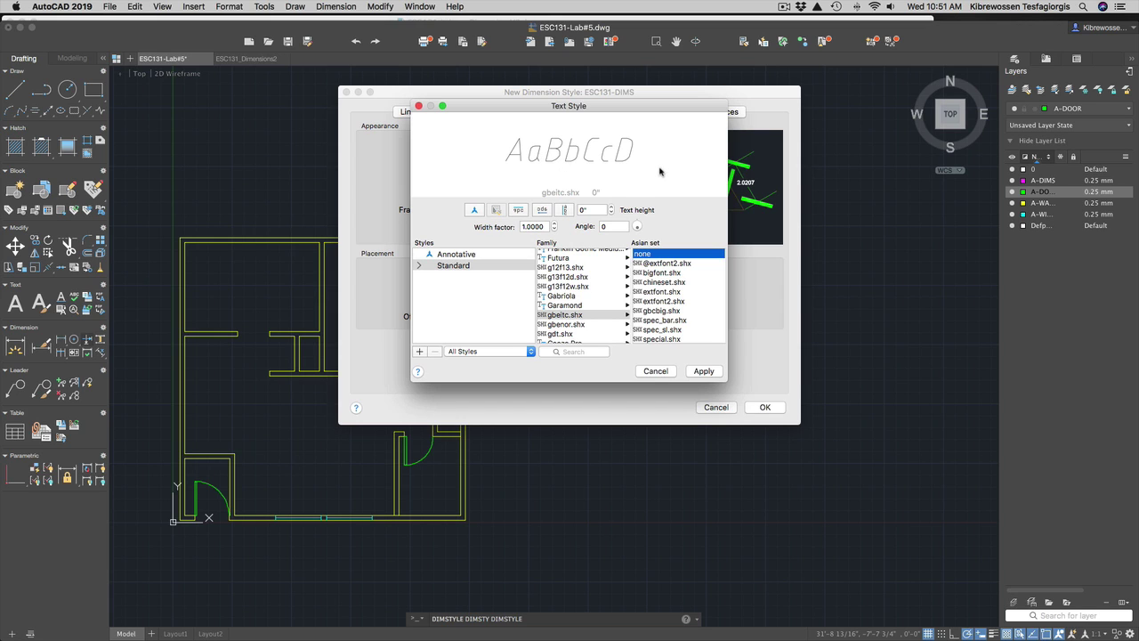
{"action": "left_click", "coordinate": [571, 325]}
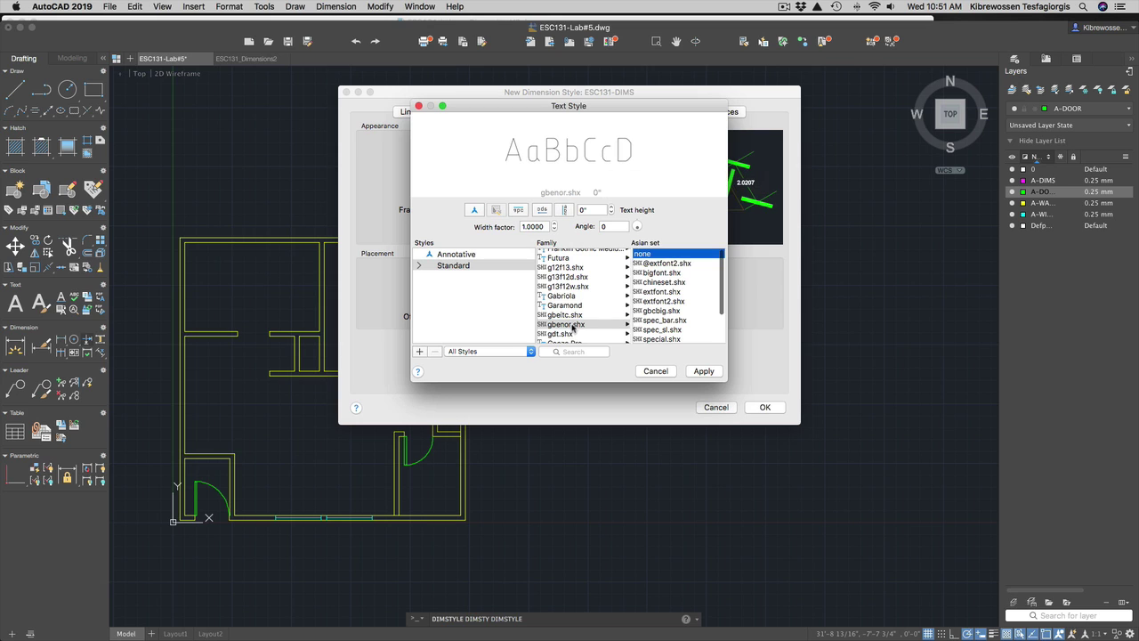
{"action": "left_click", "coordinate": [571, 333]}
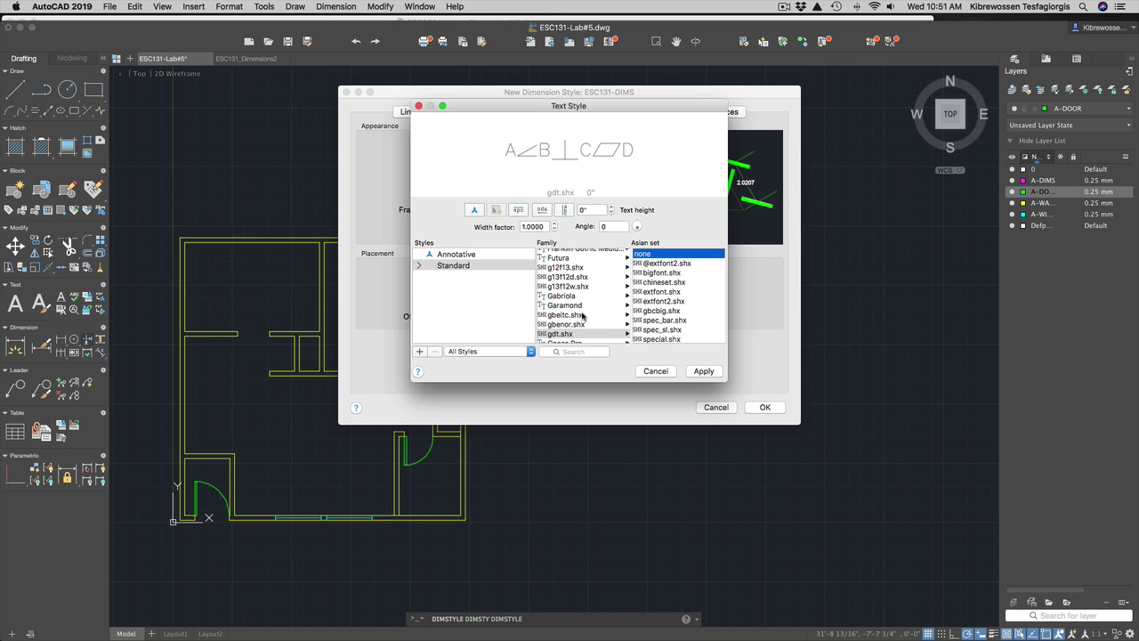
{"action": "scroll", "coordinate": [584, 316], "scroll_direction": "down", "scroll_amount": 2}
{"action": "scroll", "coordinate": [583, 317], "scroll_direction": "down", "scroll_amount": 1}
{"action": "left_click", "coordinate": [569, 297]}
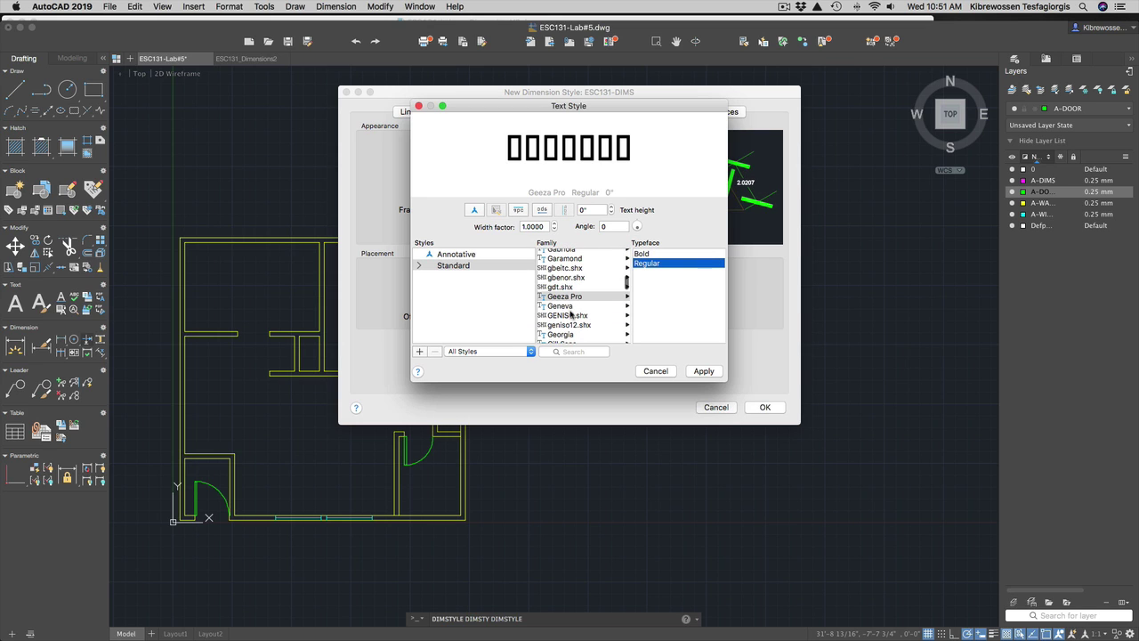
{"action": "left_click", "coordinate": [569, 307]}
{"action": "left_click", "coordinate": [570, 316]}
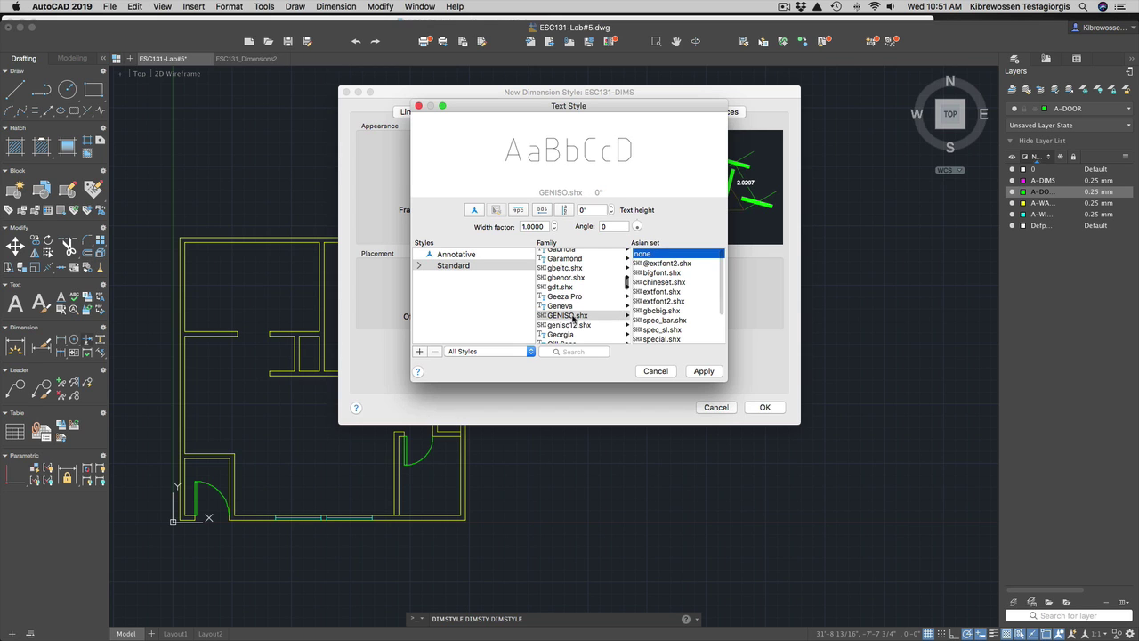
{"action": "left_click", "coordinate": [579, 326]}
Preview the Greek fonts greeks.shx and greekc.shx for the Standard text style.
{"action": "scroll", "coordinate": [582, 302], "scroll_direction": "down", "scroll_amount": 2}
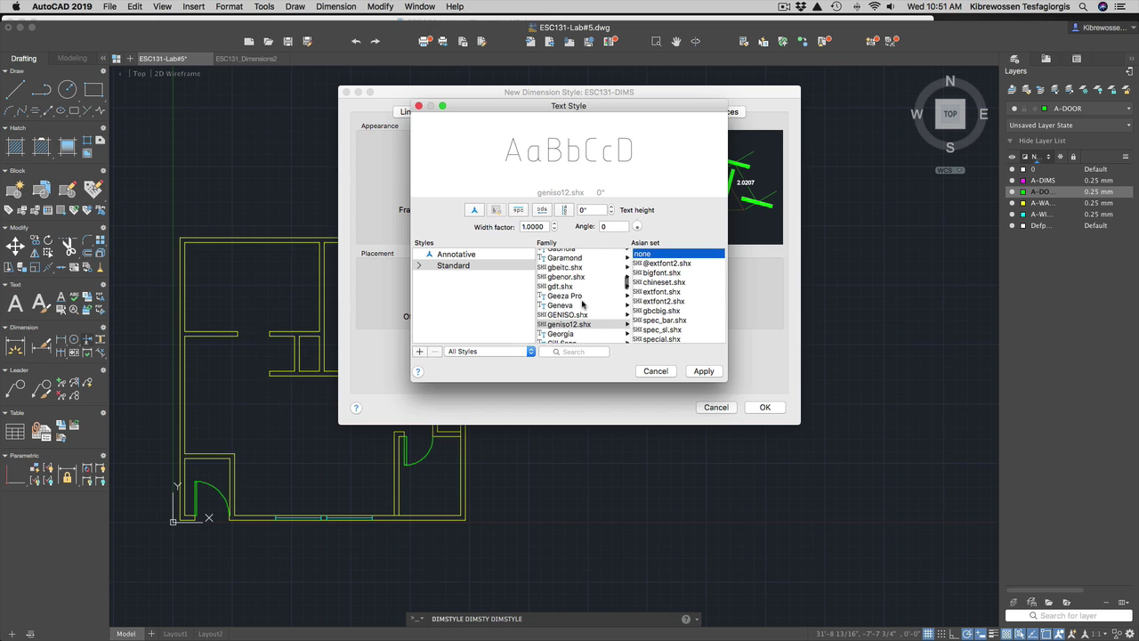
{"action": "scroll", "coordinate": [580, 304], "scroll_direction": "down", "scroll_amount": 3}
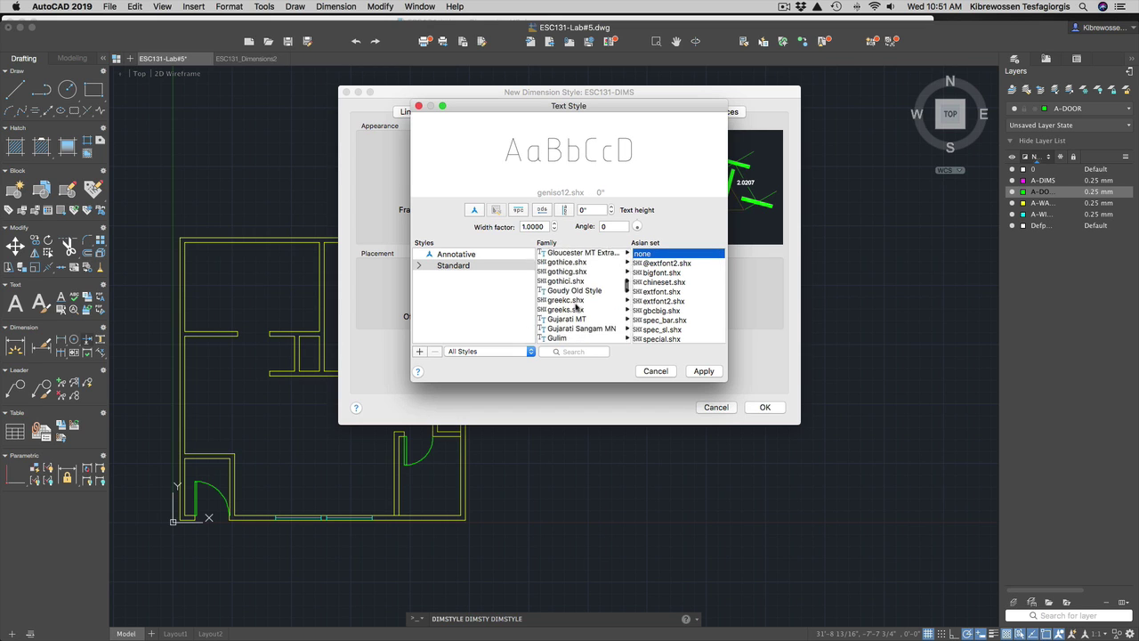
{"action": "left_click", "coordinate": [576, 305]}
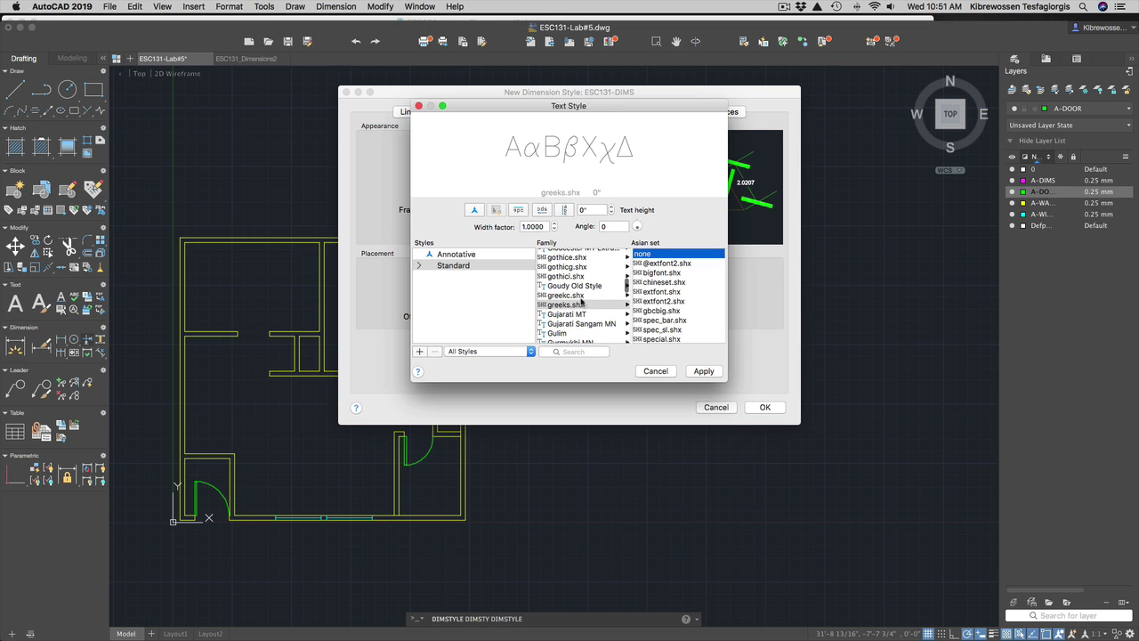
{"action": "left_click", "coordinate": [571, 295]}
Set the Standard text style's font to hand1.shx with the Asian set none, then apply it and return to the dimension style.
{"action": "scroll", "coordinate": [577, 303], "scroll_direction": "down", "scroll_amount": 3}
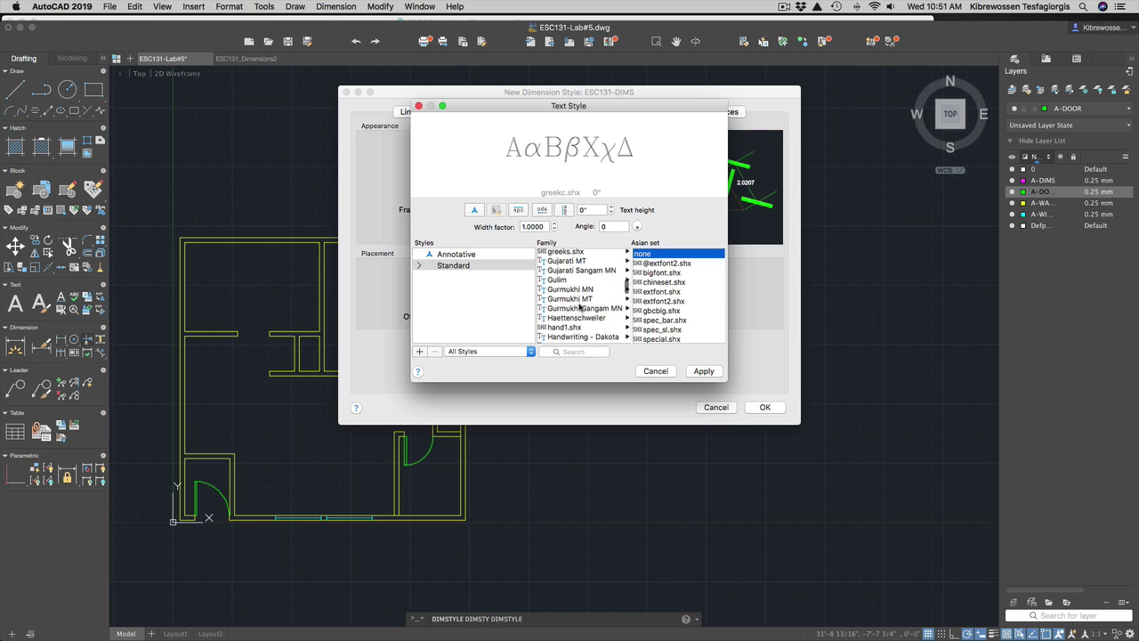
{"action": "scroll", "coordinate": [580, 307], "scroll_direction": "down", "scroll_amount": 1}
{"action": "left_click", "coordinate": [570, 310]}
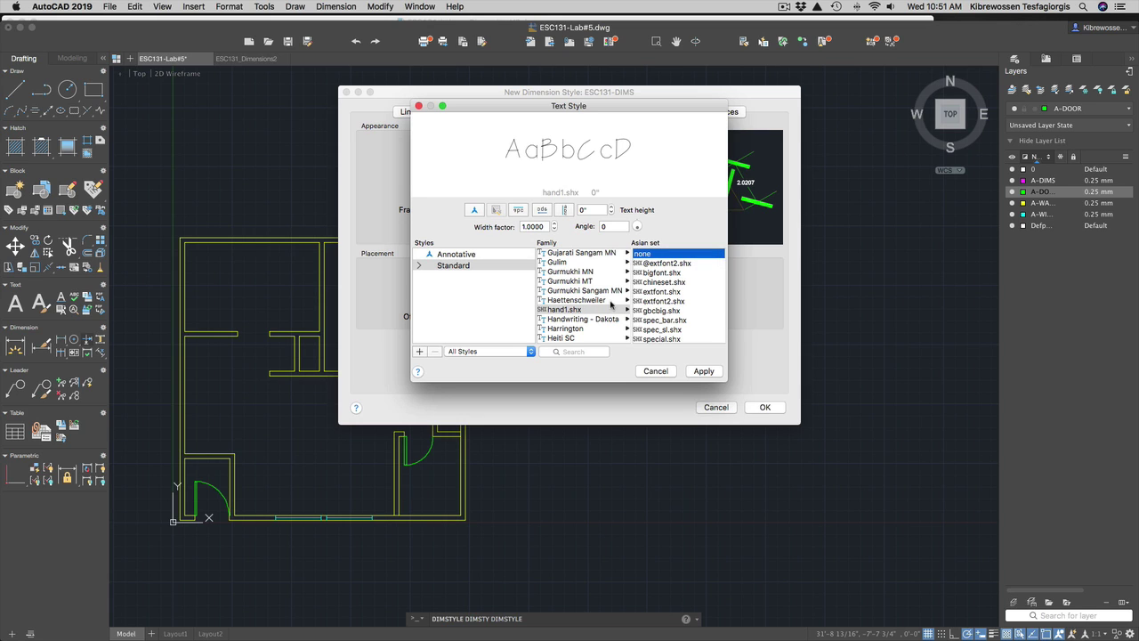
{"action": "left_click", "coordinate": [580, 319]}
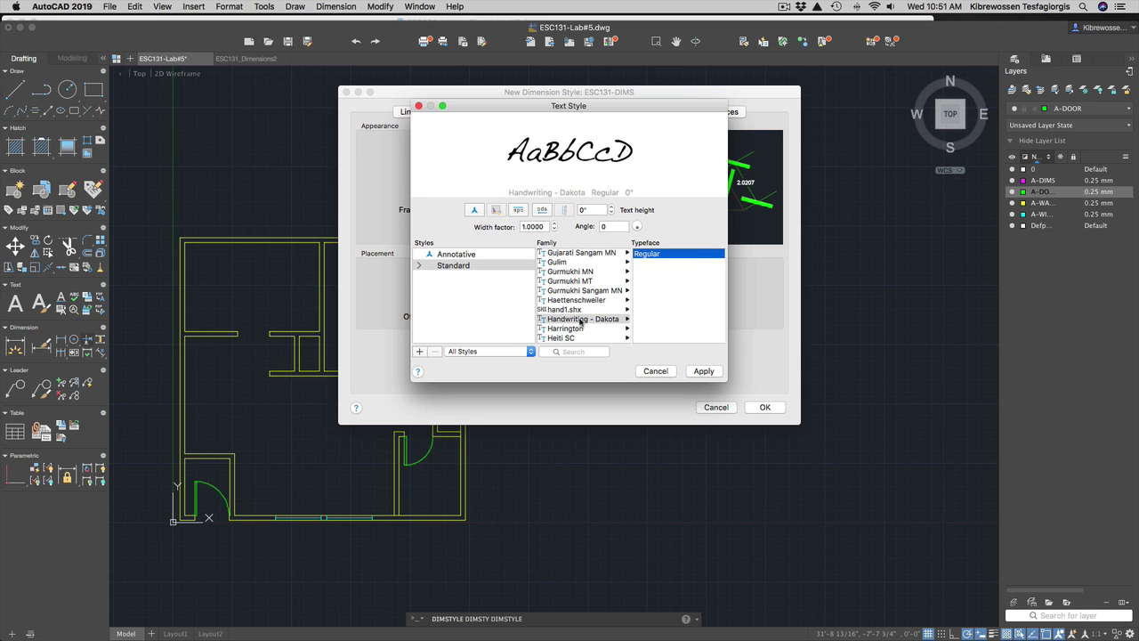
{"action": "left_click", "coordinate": [570, 311]}
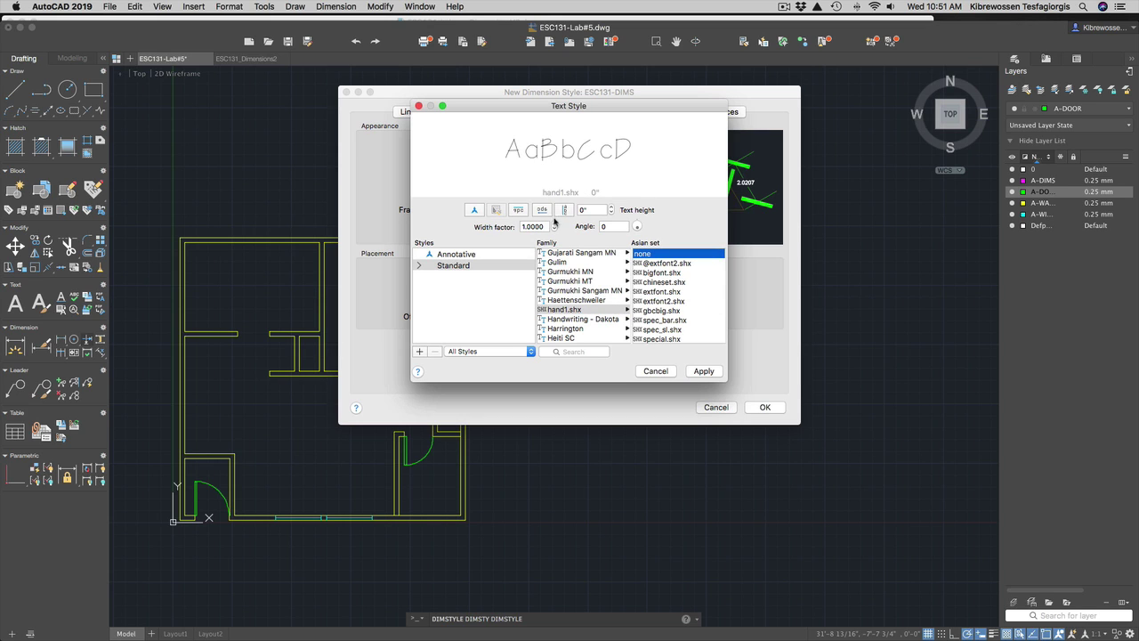
{"action": "left_click", "coordinate": [665, 274]}
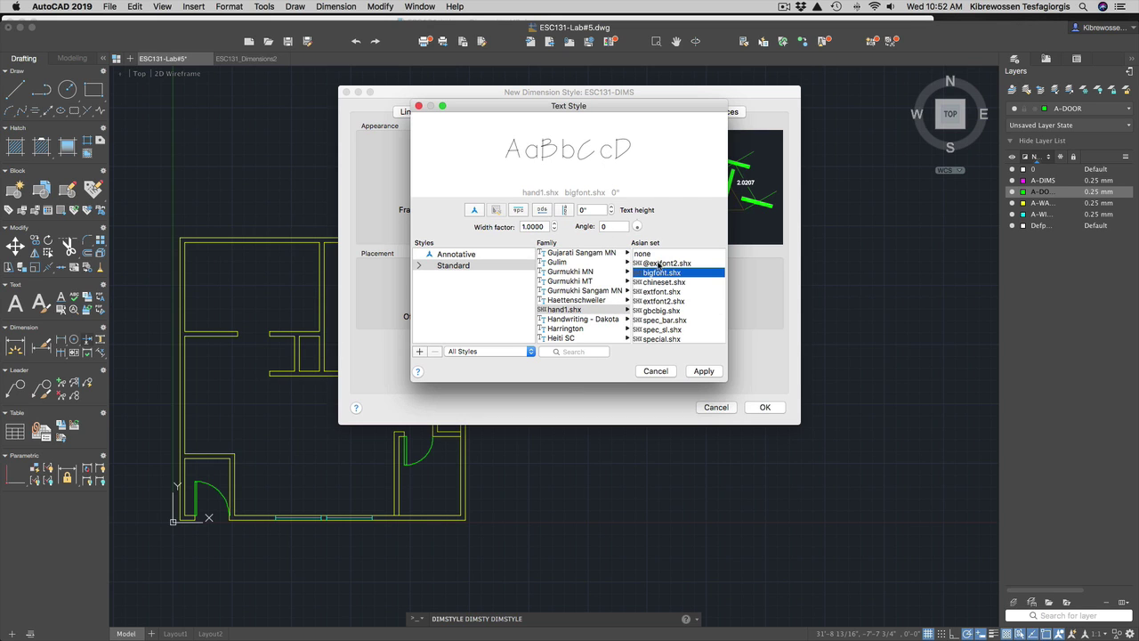
{"action": "left_click", "coordinate": [649, 255]}
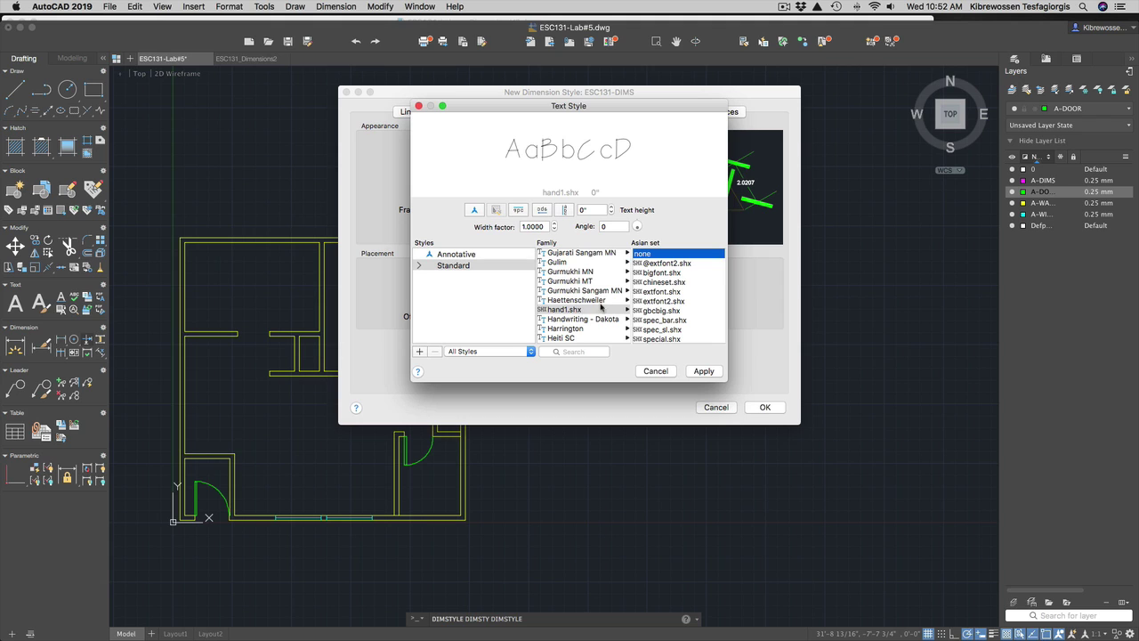
{"action": "left_click", "coordinate": [703, 372]}
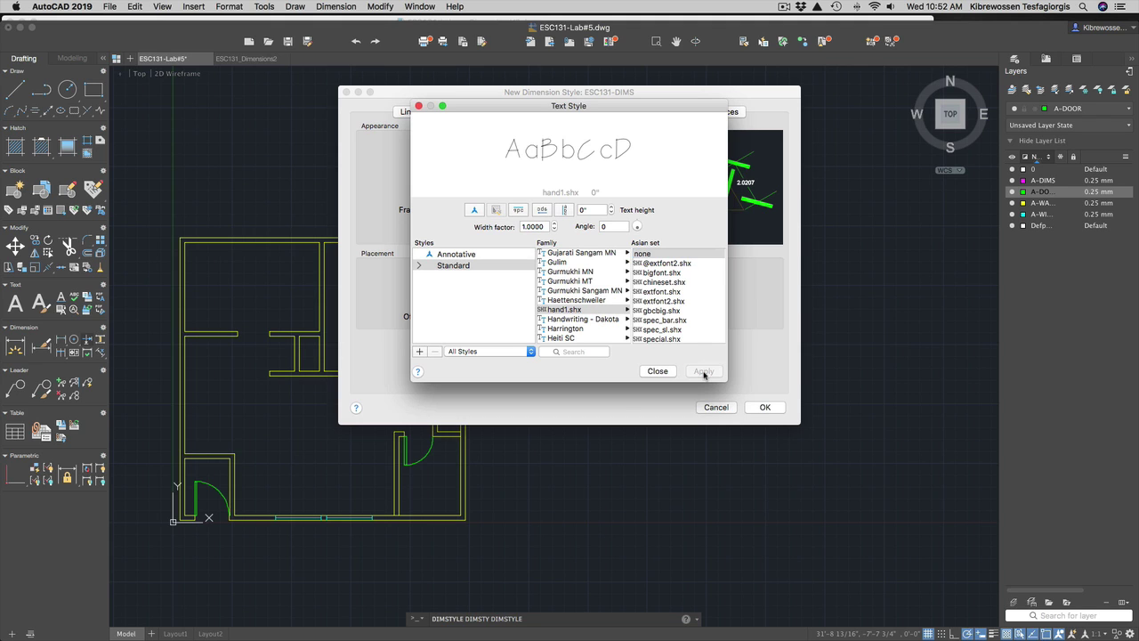
{"action": "left_click", "coordinate": [658, 371]}
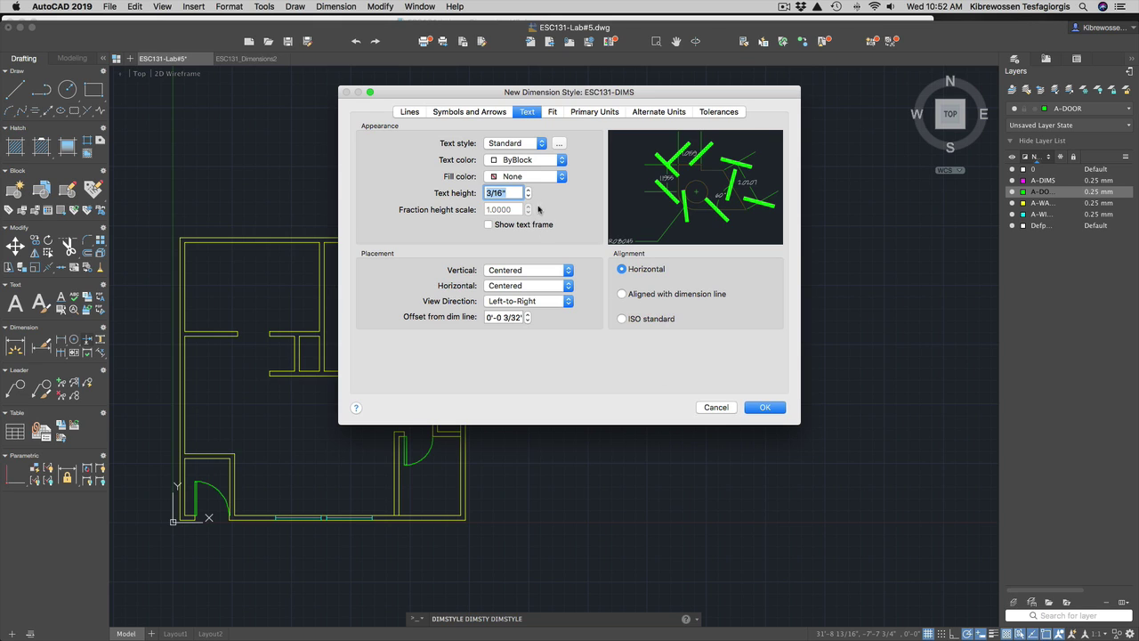
Set the dimension text color to ByLayer and its fill color to None.
{"action": "left_click", "coordinate": [537, 160]}
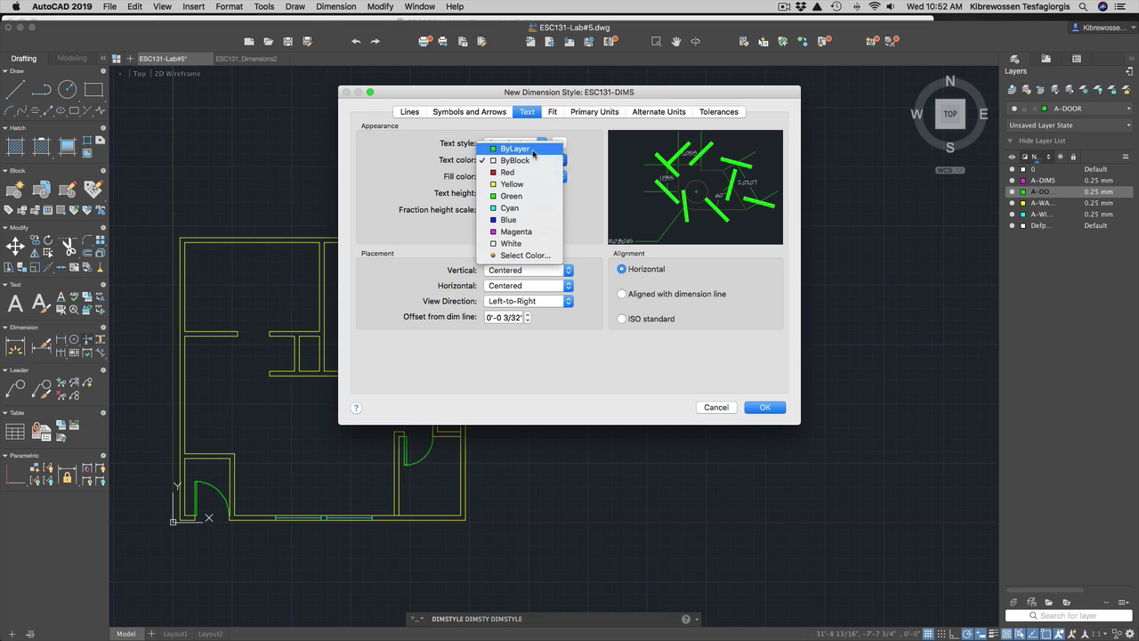
{"action": "left_click", "coordinate": [533, 151]}
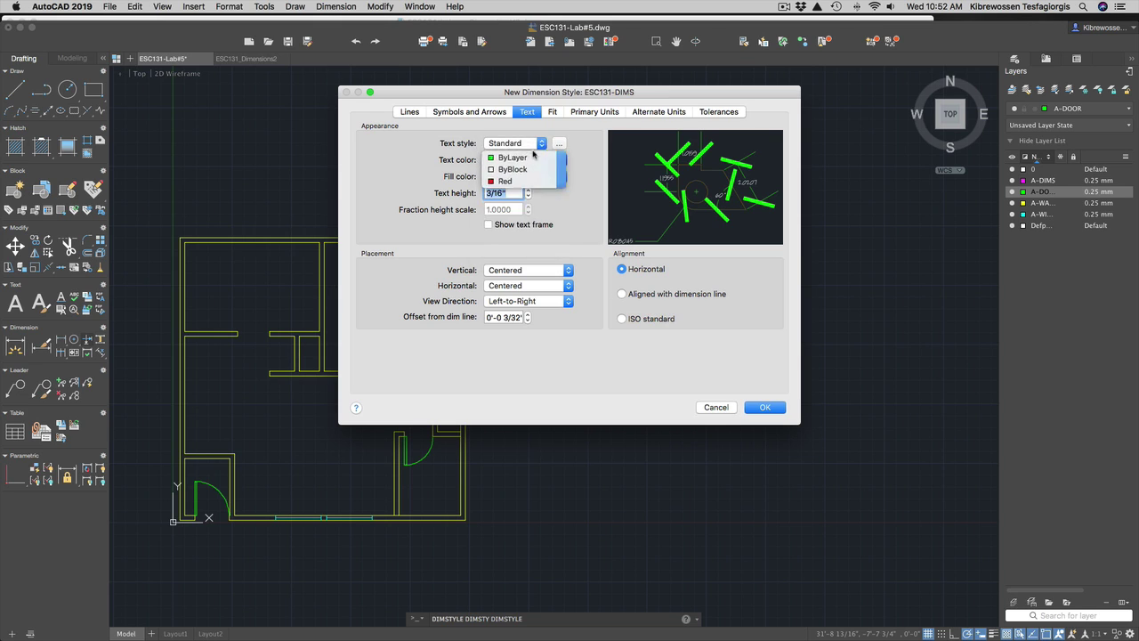
{"action": "left_click", "coordinate": [537, 176]}
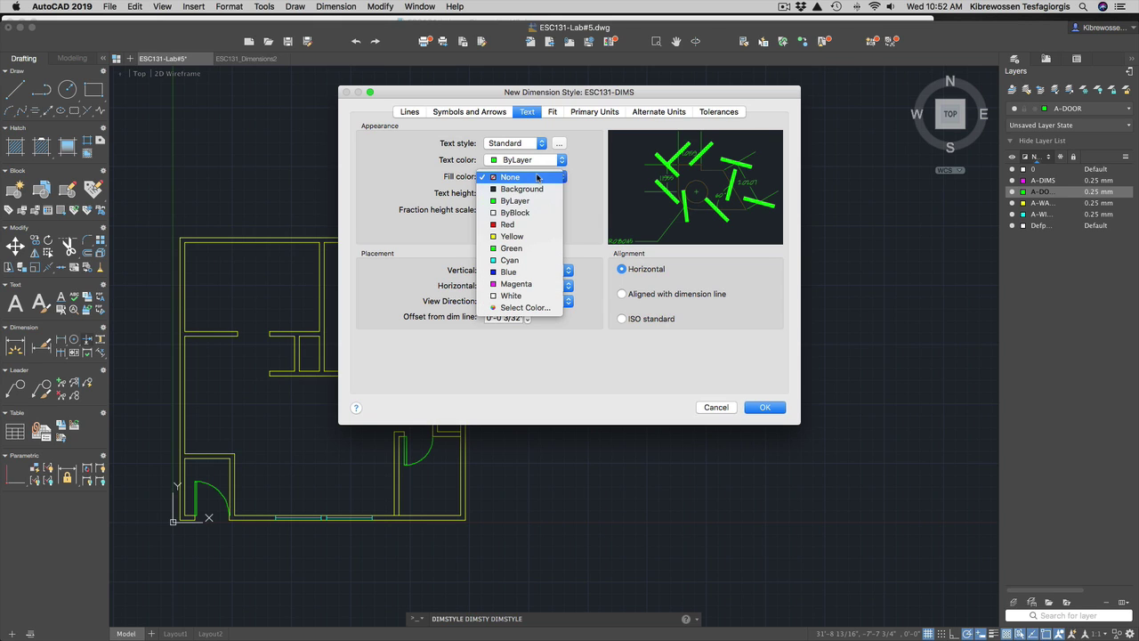
{"action": "left_click", "coordinate": [536, 177]}
{"action": "left_click", "coordinate": [536, 176]}
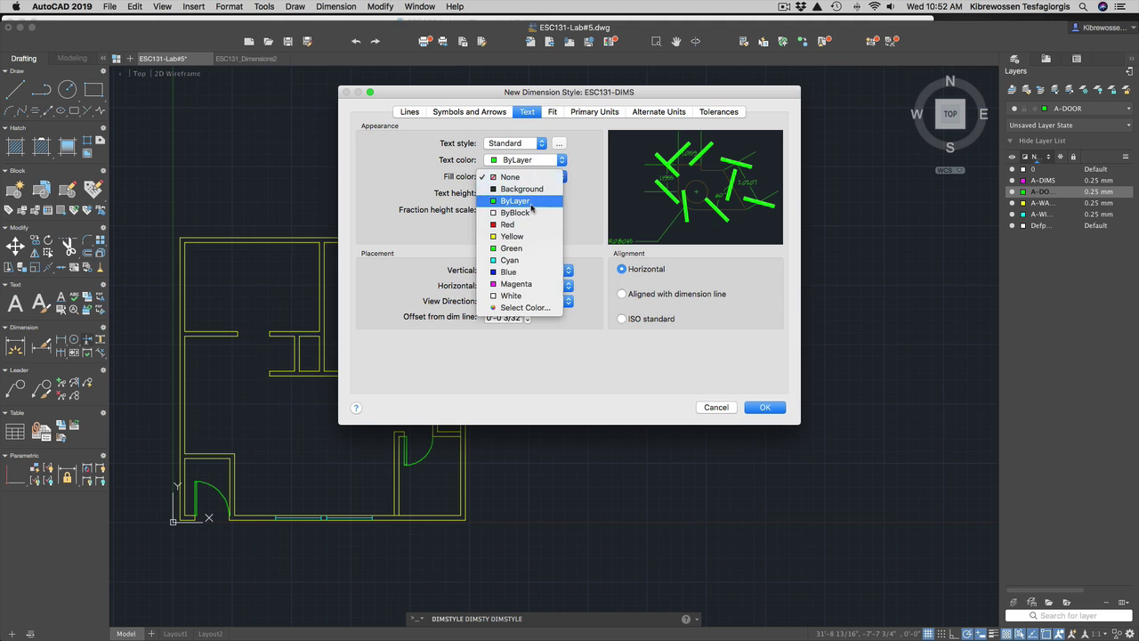
{"action": "left_click", "coordinate": [531, 203]}
{"action": "left_click", "coordinate": [543, 179]}
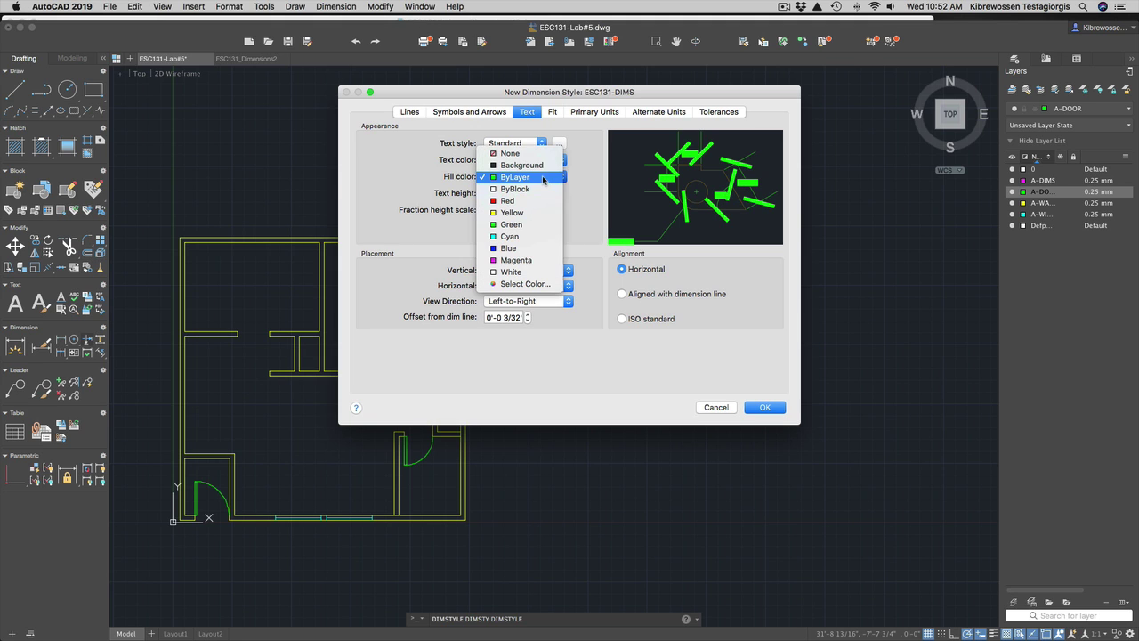
{"action": "left_click", "coordinate": [540, 153]}
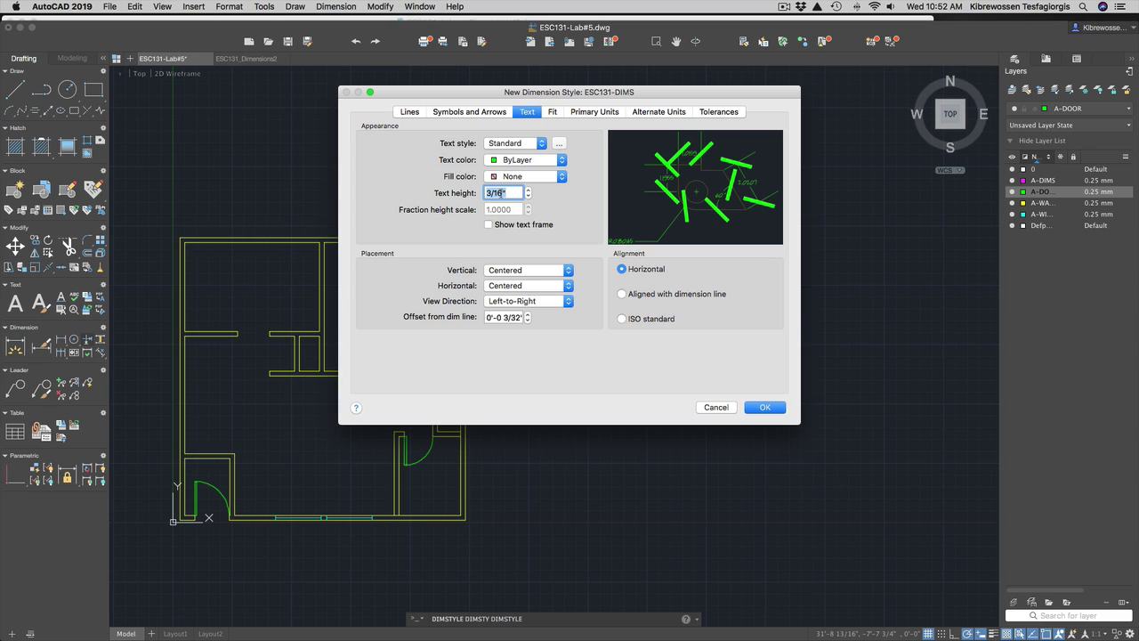
Set the dimension text height to 12" and the text alignment to Horizontal.
{"action": "left_click", "coordinate": [502, 194]}
{"action": "key", "text": "BackSpace"}
{"action": "key", "text": "BackSpace"}
{"action": "key", "text": "BackSpace"}
{"action": "key", "text": "BackSpace"}
{"action": "type", "text": "1"}
{"action": "type", "text": "0"}
{"action": "key", "text": "BackSpace"}
{"action": "type", "text": "2"}
{"action": "left_click", "coordinate": [622, 295]}
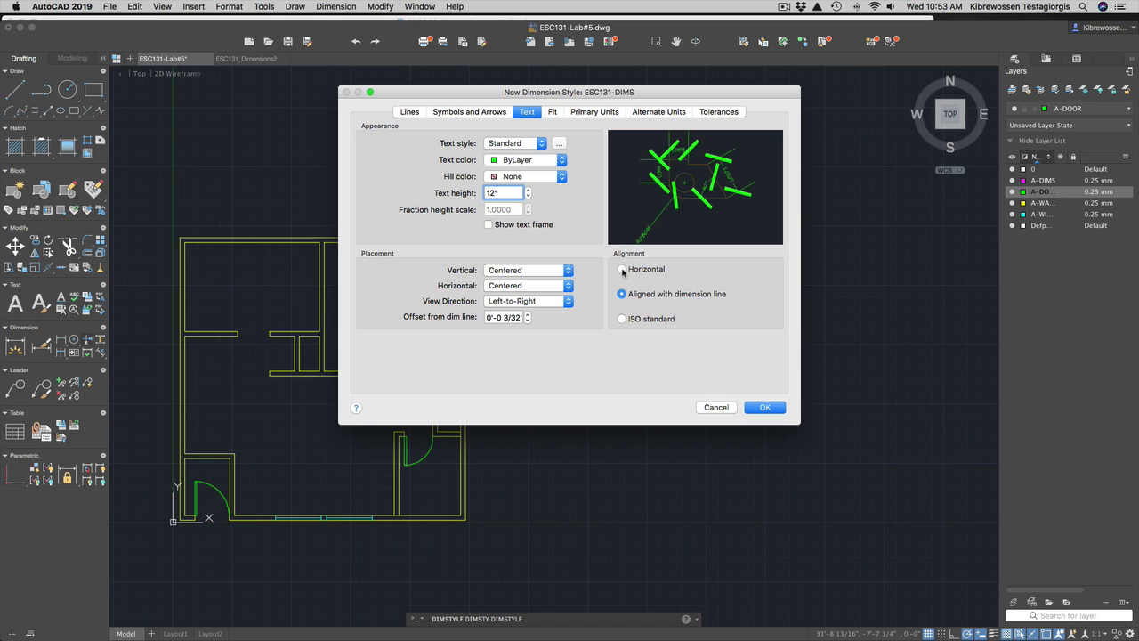
{"action": "left_click", "coordinate": [622, 270]}
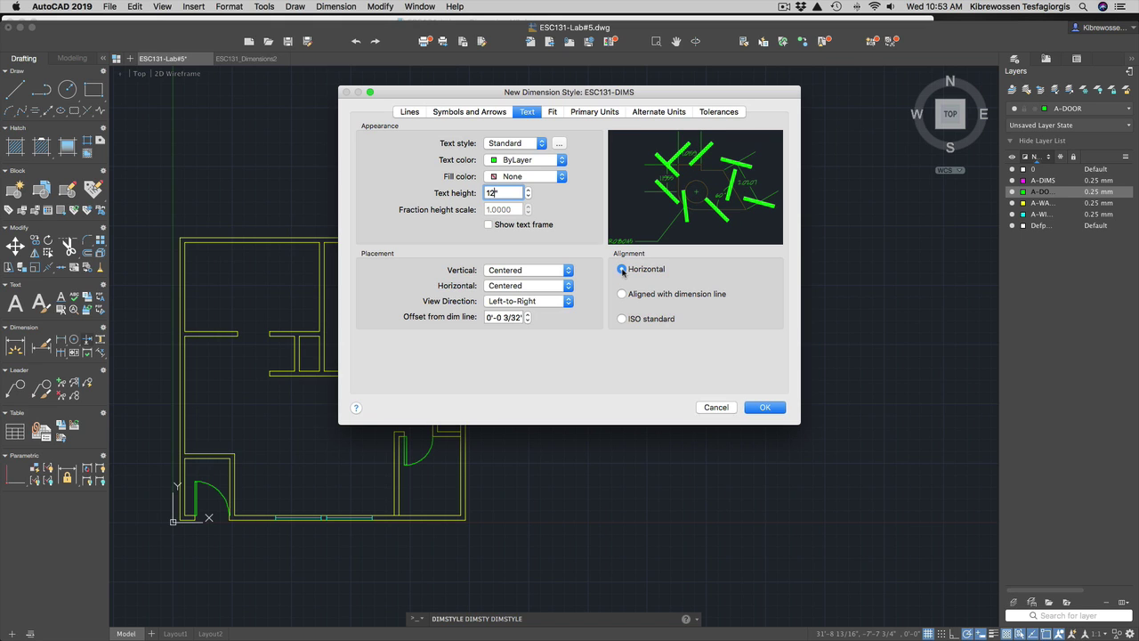
Set the dimension style's primary units to Architectural format with a precision of 0'-0 1/8".
{"action": "left_click", "coordinate": [552, 114]}
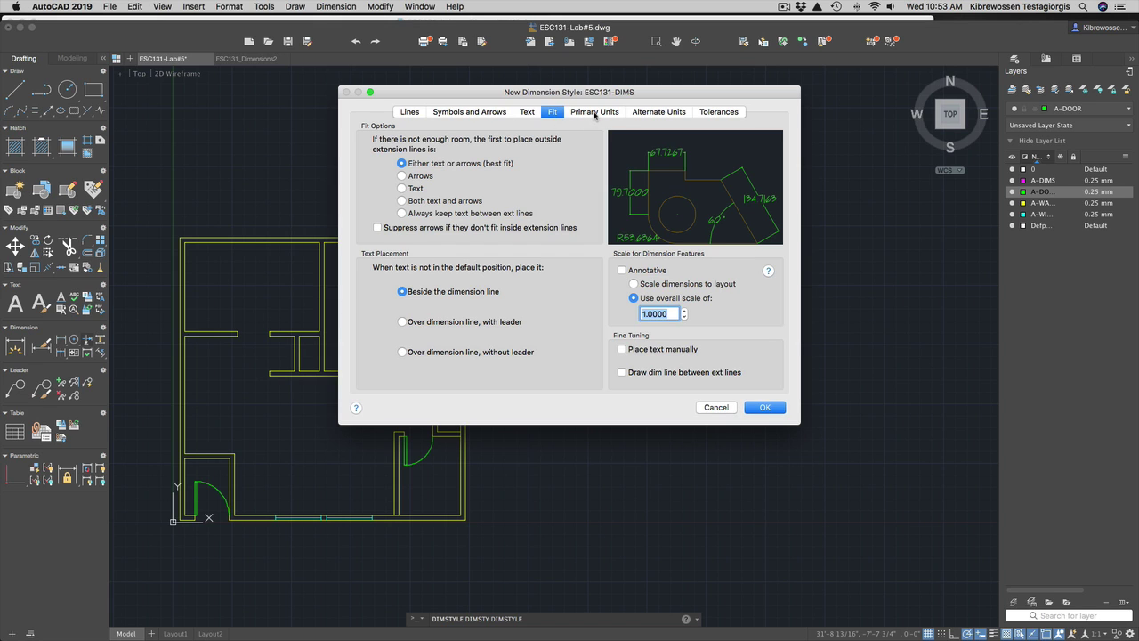
{"action": "left_click", "coordinate": [594, 112]}
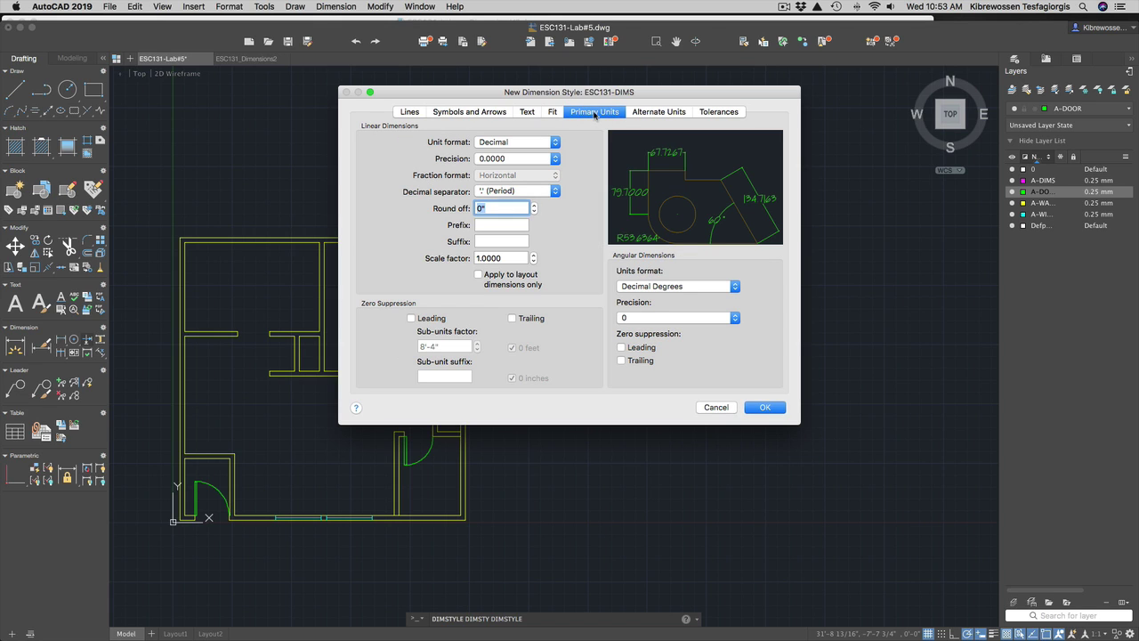
{"action": "left_click", "coordinate": [526, 143]}
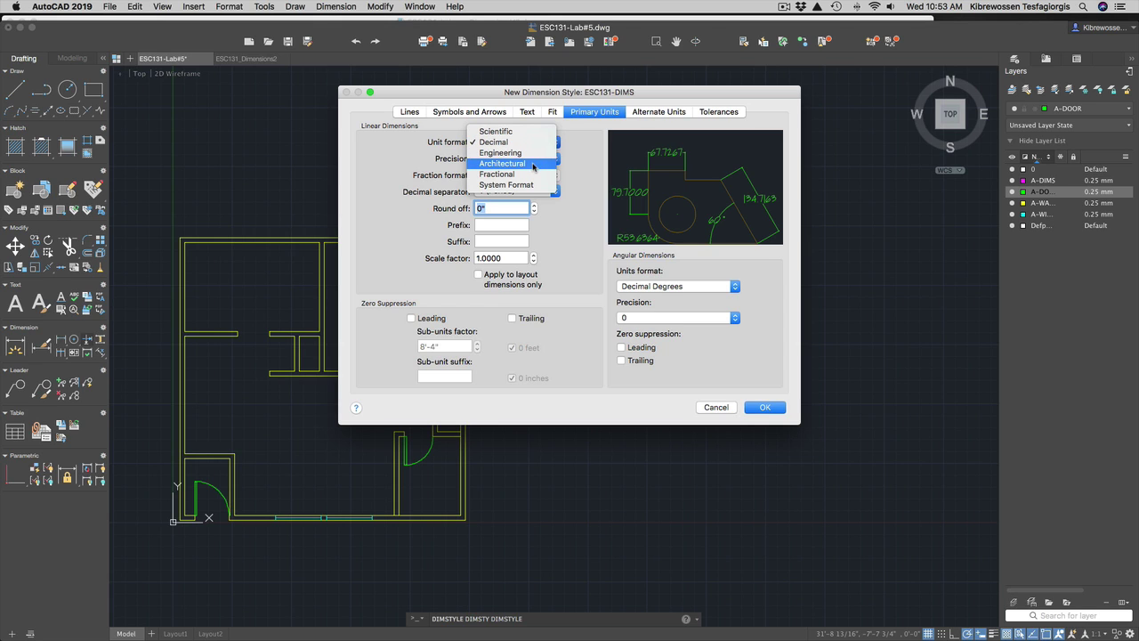
{"action": "left_click", "coordinate": [533, 165]}
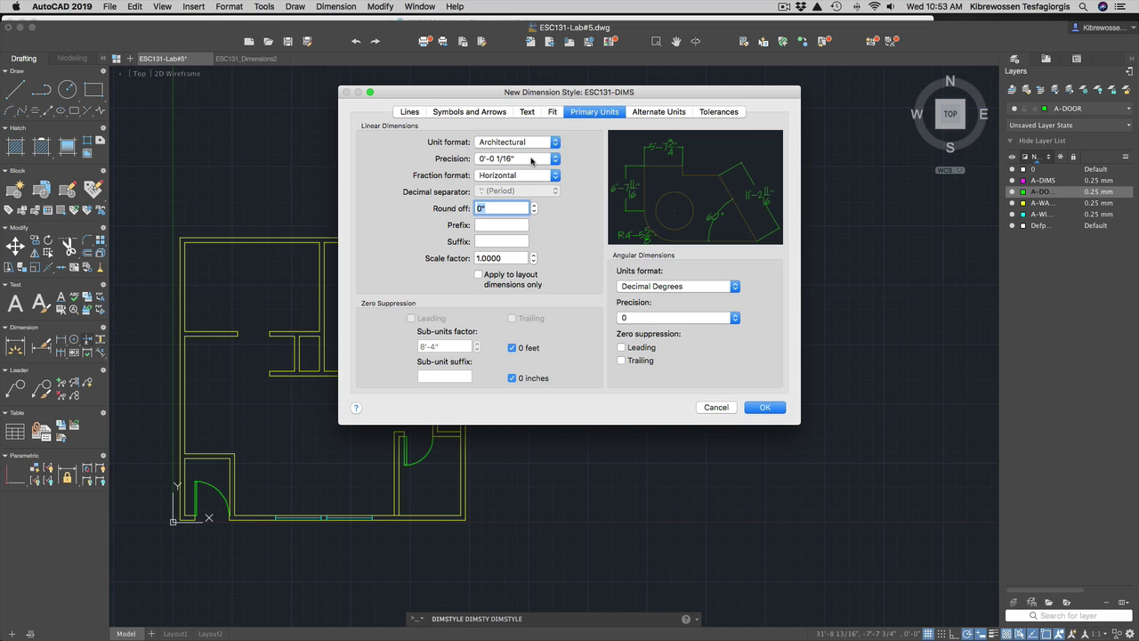
{"action": "left_click", "coordinate": [531, 160]}
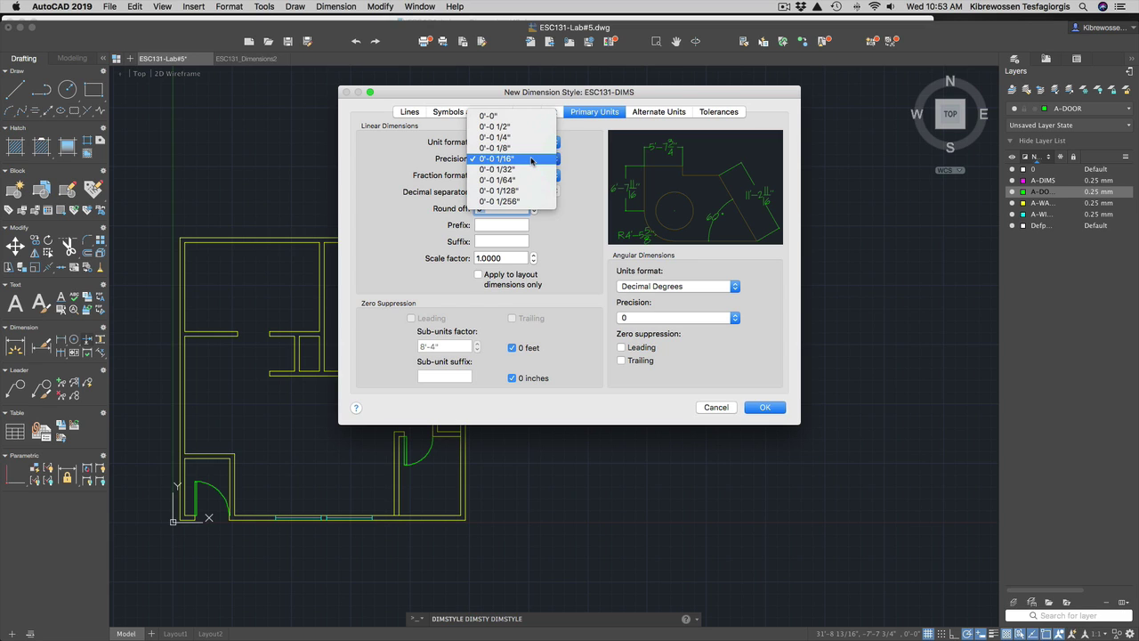
{"action": "left_click", "coordinate": [525, 149]}
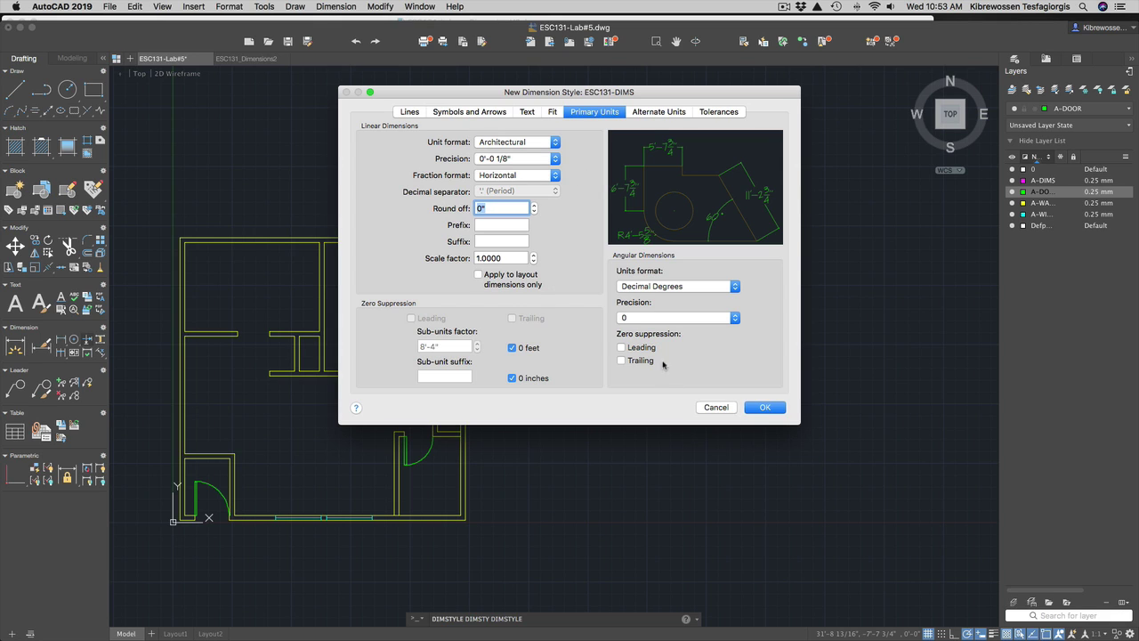
Check the alternate units and tolerances, accept the ESC131-DIMS style, and make it the current dimension style.
{"action": "left_click", "coordinate": [663, 112]}
{"action": "left_click", "coordinate": [721, 115]}
{"action": "left_click", "coordinate": [765, 408]}
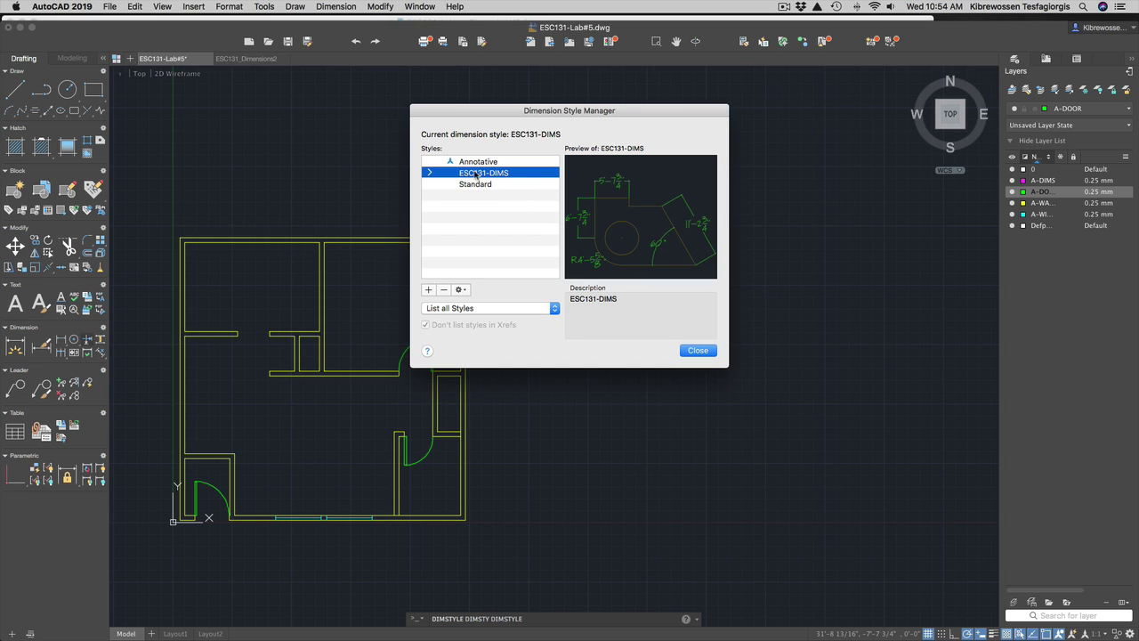
{"action": "left_click", "coordinate": [461, 290]}
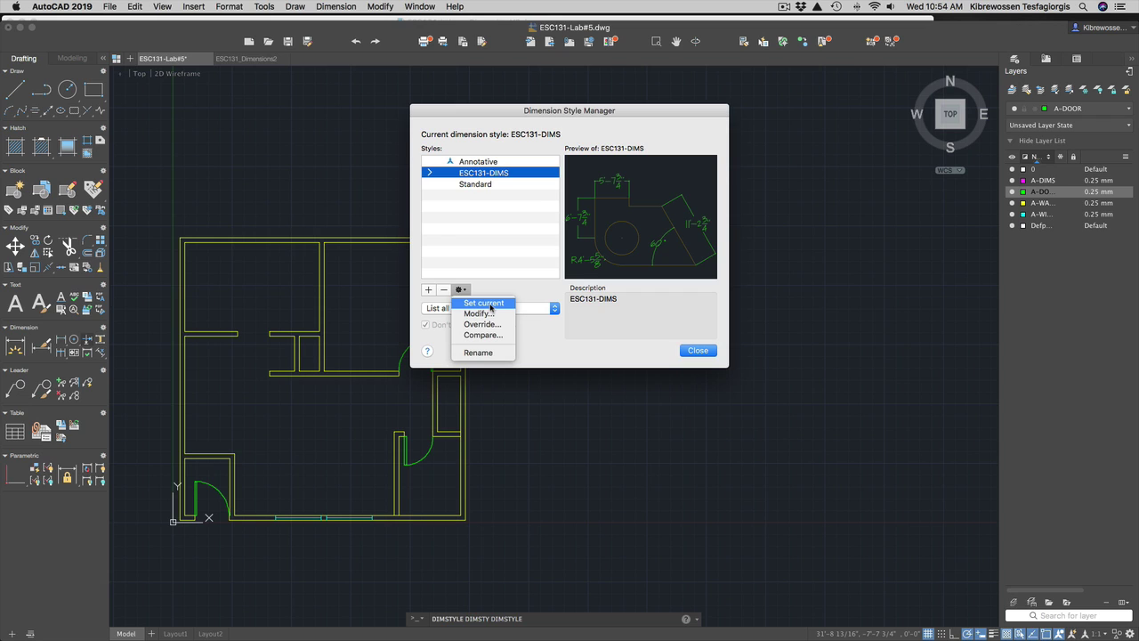
{"action": "left_click", "coordinate": [483, 303]}
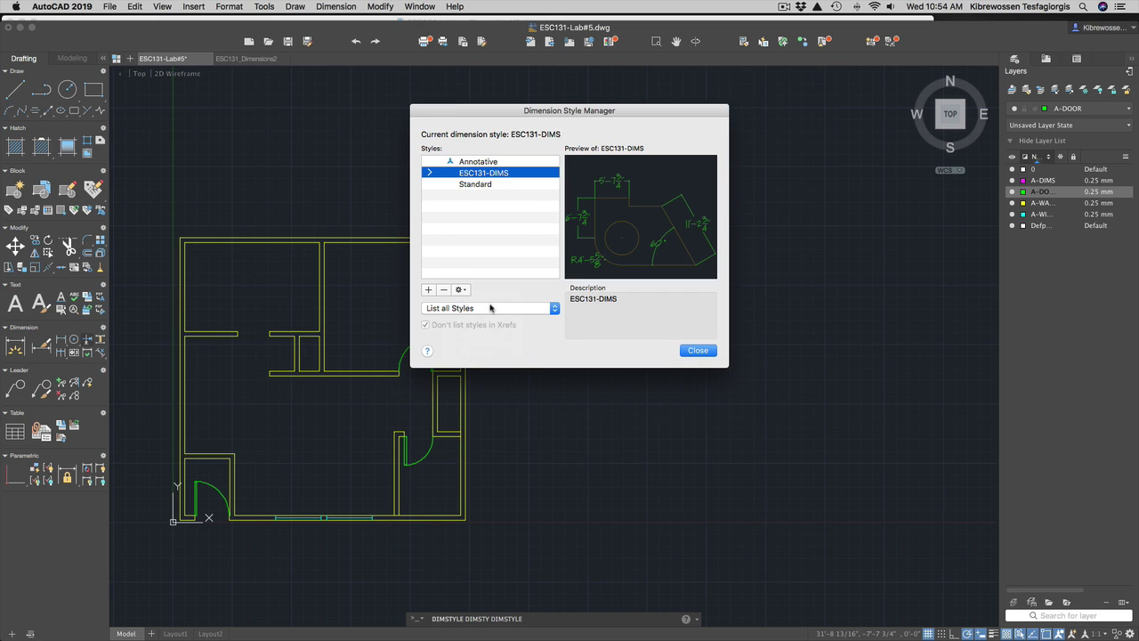
{"action": "left_click", "coordinate": [698, 351]}
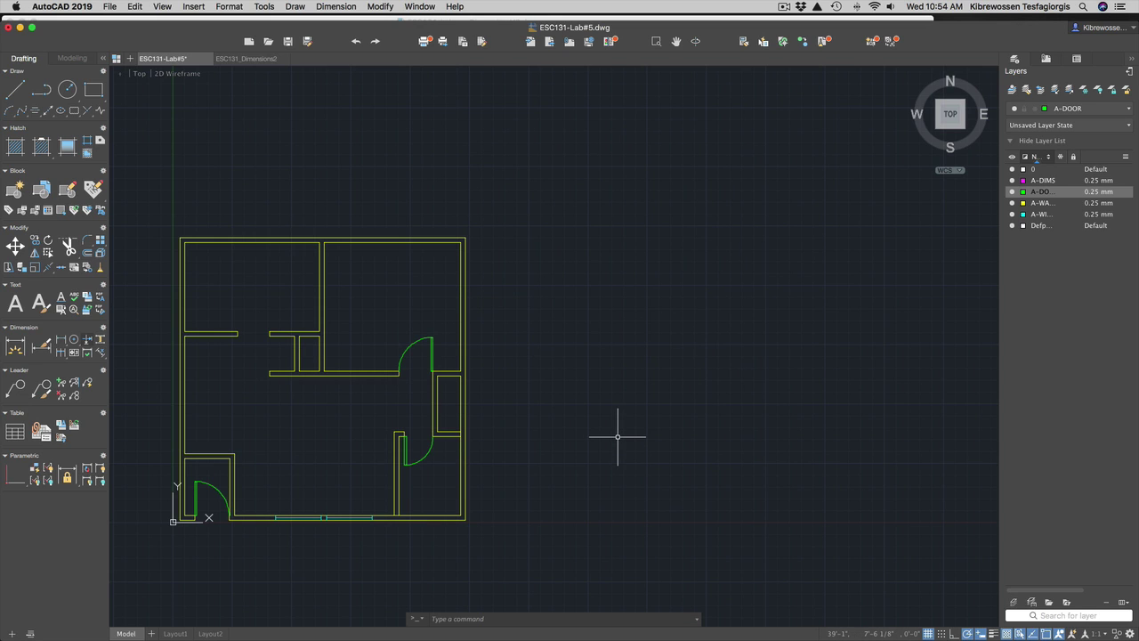
Dimension the full exterior width of the floor plan between its two upper outer corners, with the dimension line above the wall.
{"action": "type", "text": "z"}
{"action": "key", "text": "Return"}
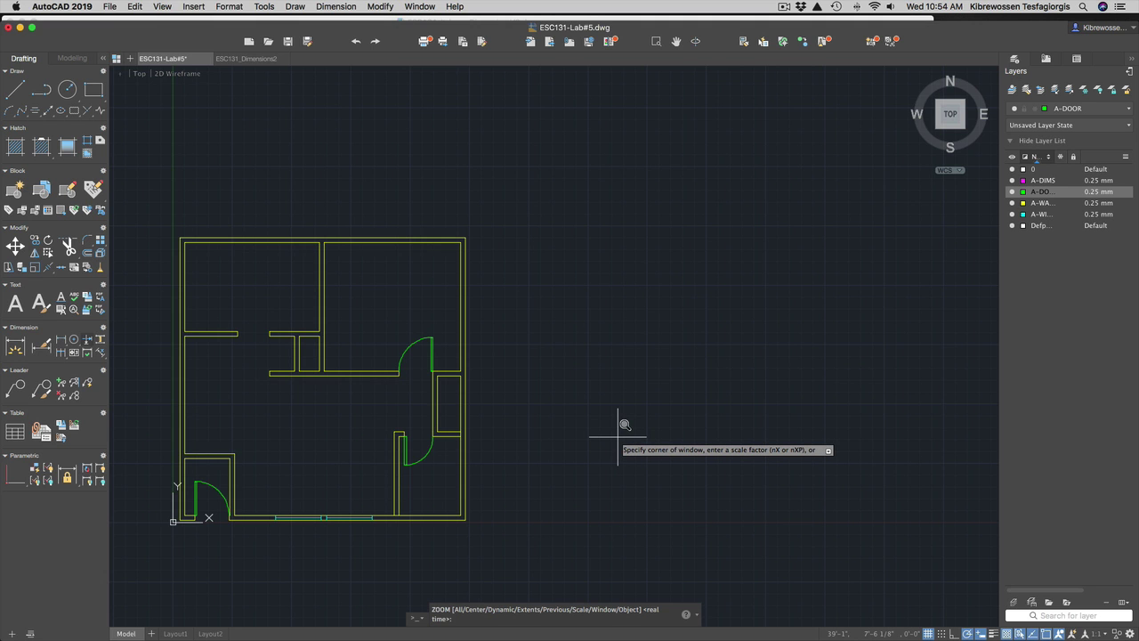
{"action": "type", "text": "e"}
{"action": "key", "text": "Return"}
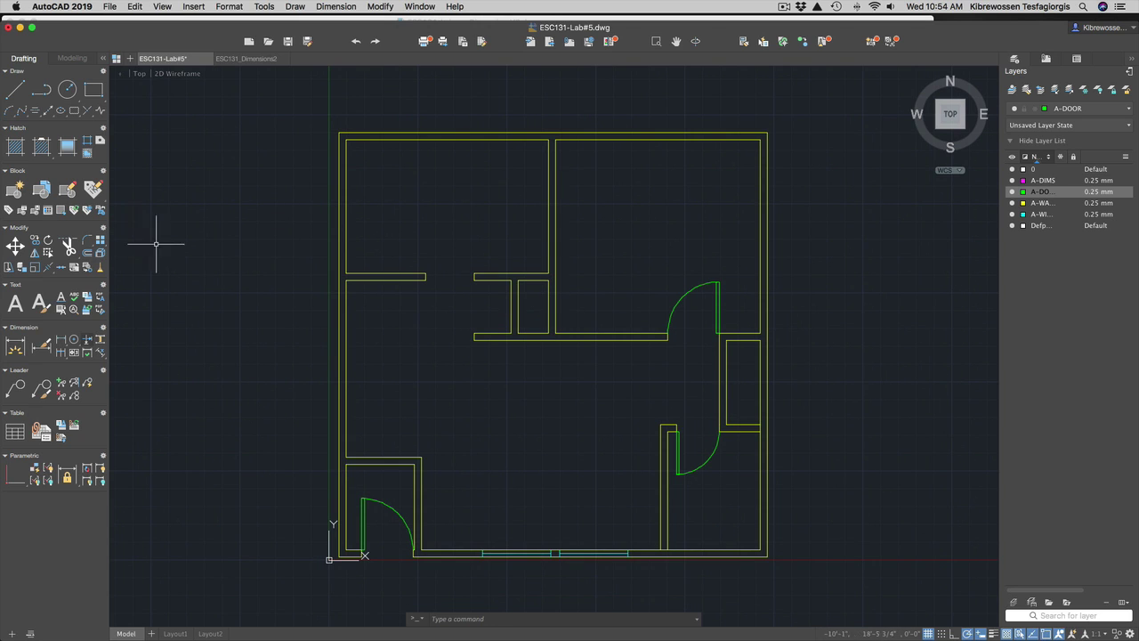
{"action": "left_click", "coordinate": [16, 347]}
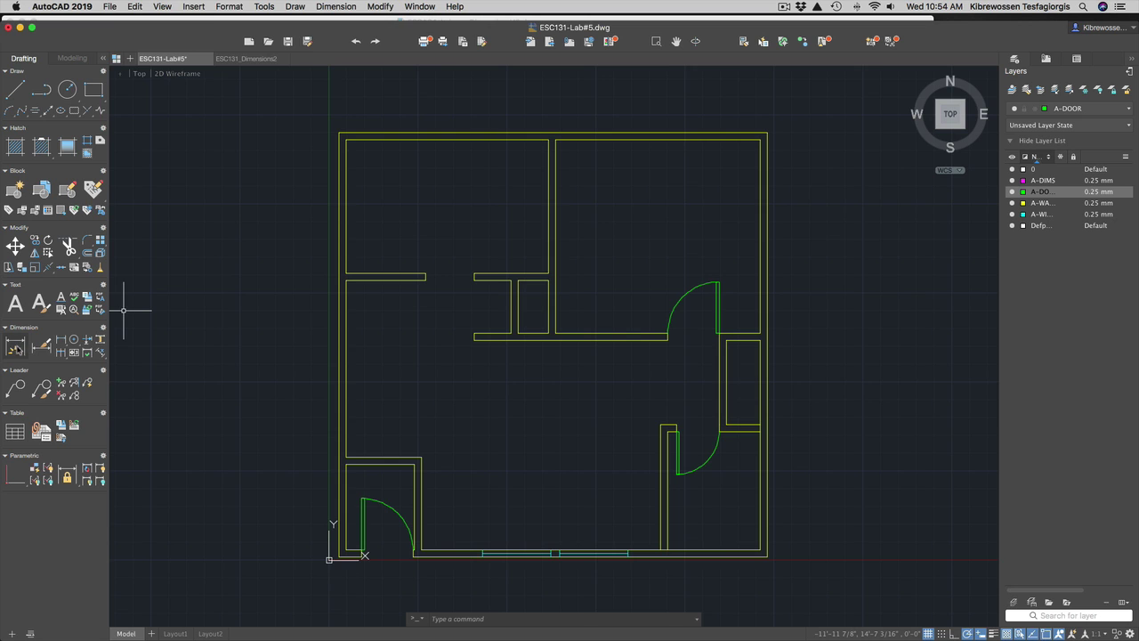
{"action": "left_click", "coordinate": [339, 133]}
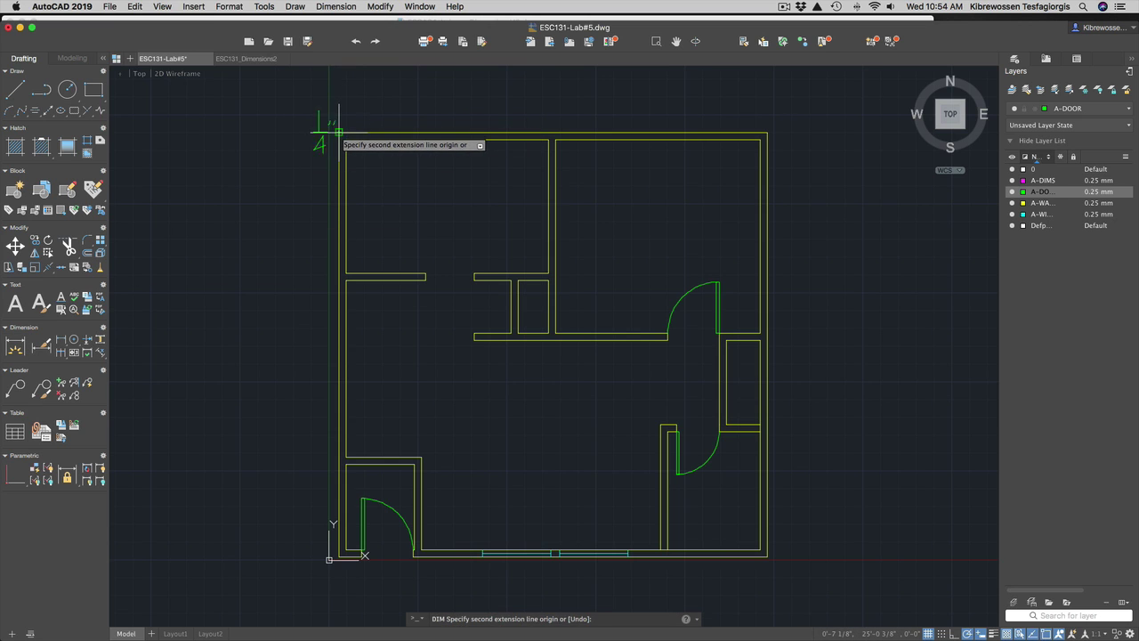
{"action": "left_click", "coordinate": [766, 134]}
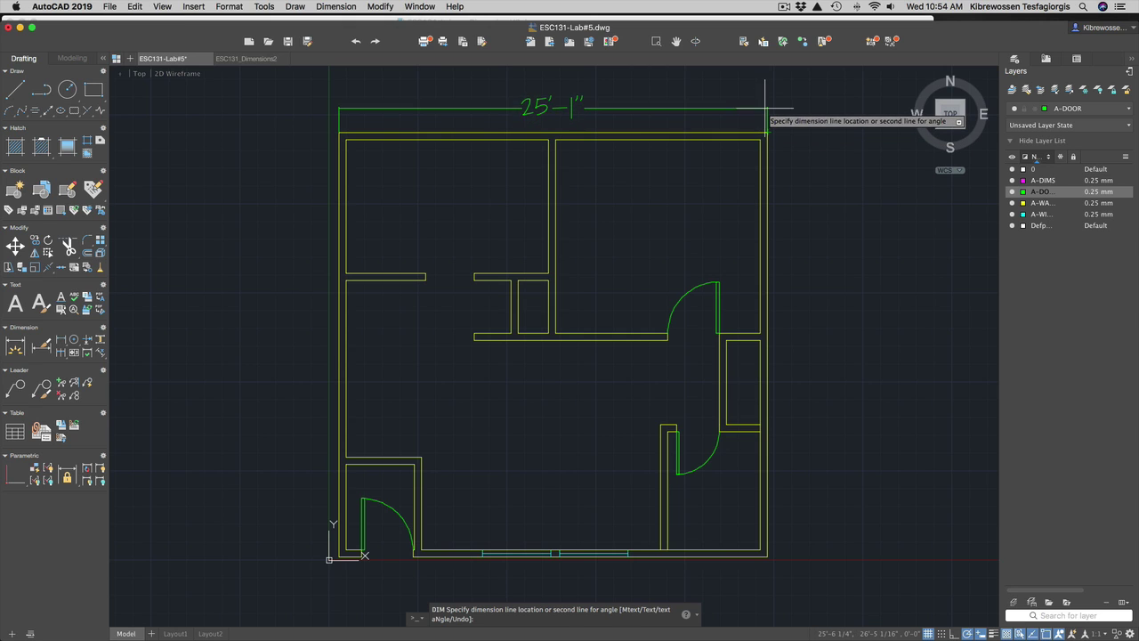
{"action": "left_click", "coordinate": [766, 105]}
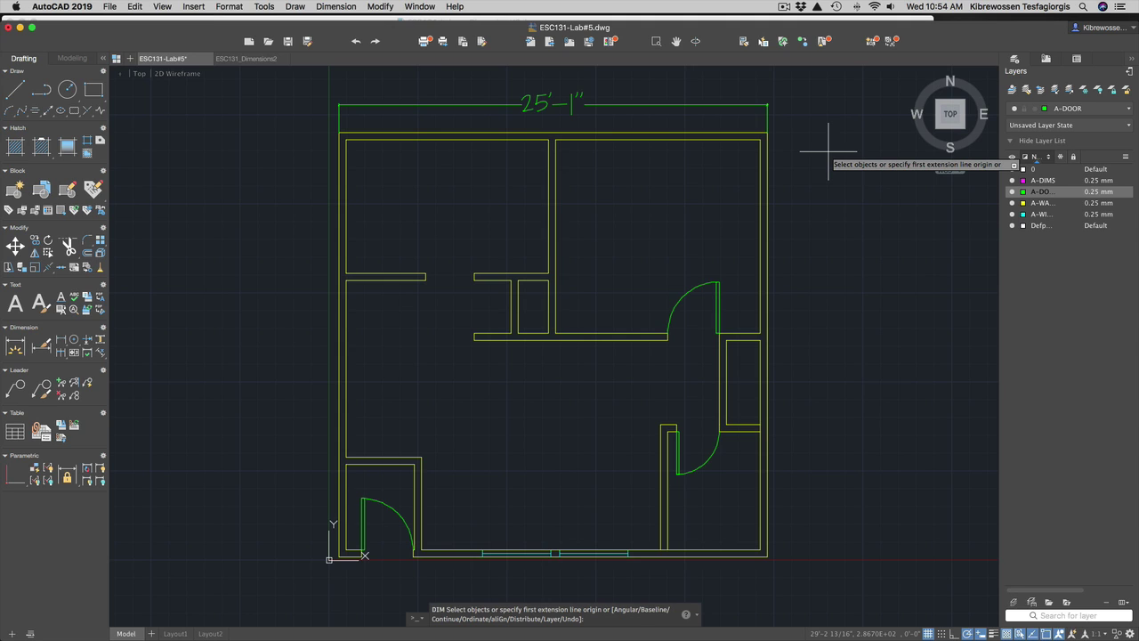
{"action": "key", "text": "Escape"}
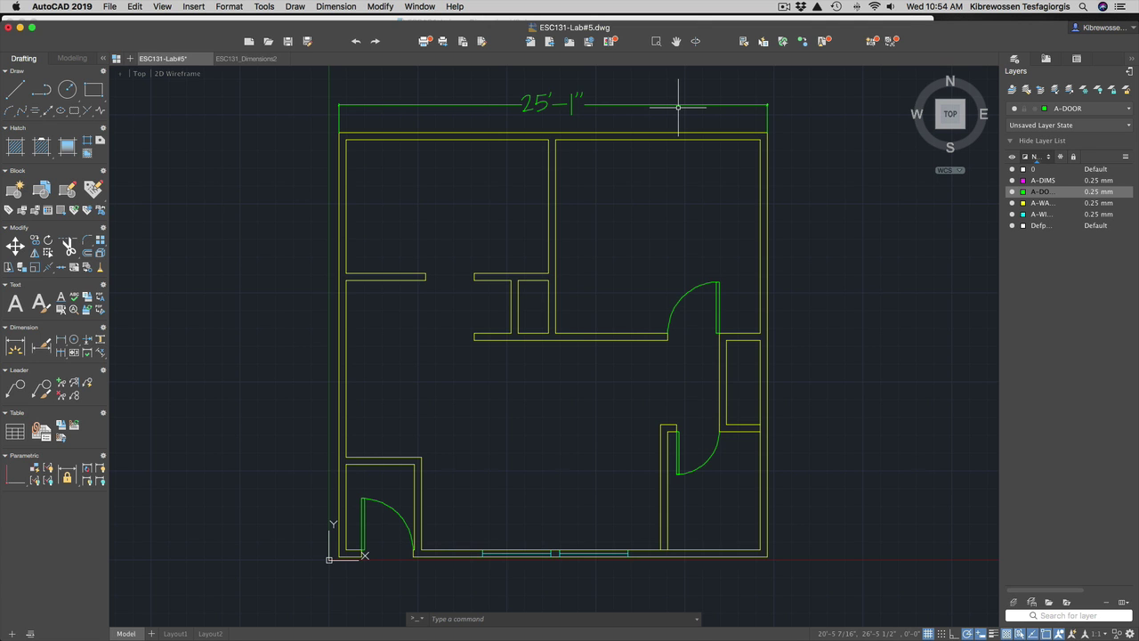
Check the dimension's end tick up close, then modify the ESC131-DIMS style's text height.
{"action": "scroll", "coordinate": [344, 106], "scroll_direction": "up", "scroll_amount": 3}
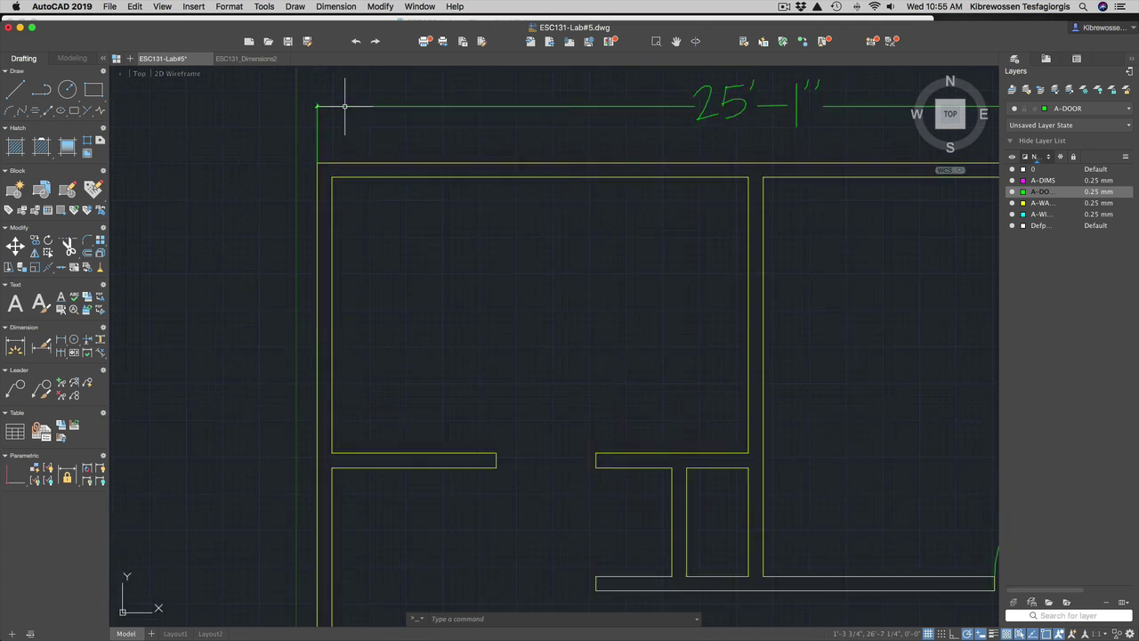
{"action": "scroll", "coordinate": [302, 107], "scroll_direction": "up", "scroll_amount": 5}
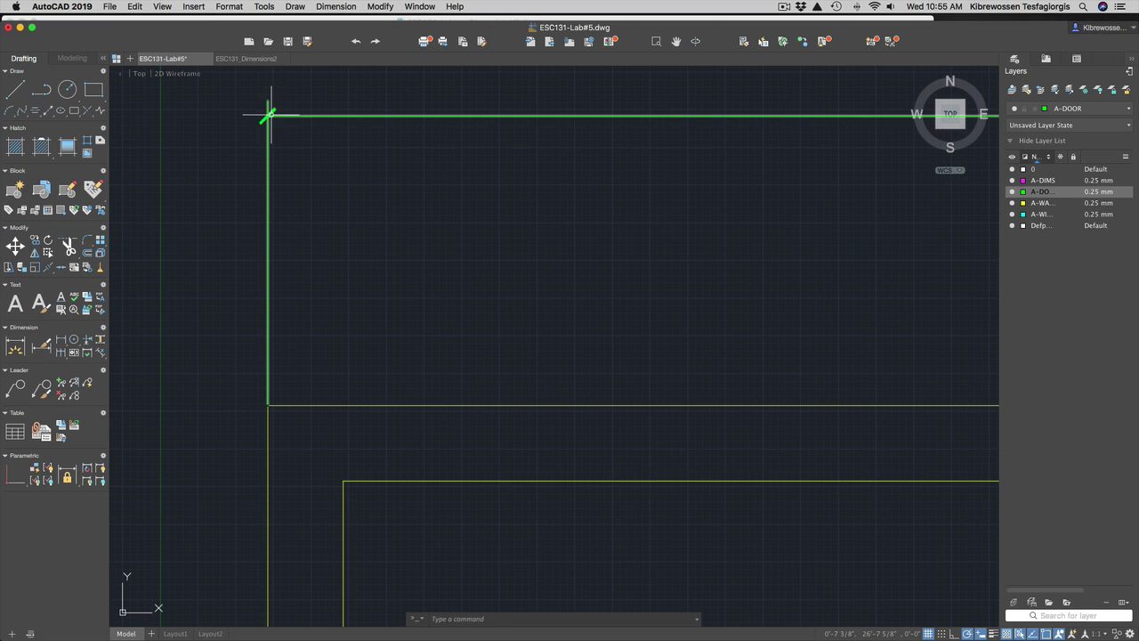
{"action": "scroll", "coordinate": [294, 114], "scroll_direction": "down", "scroll_amount": 2}
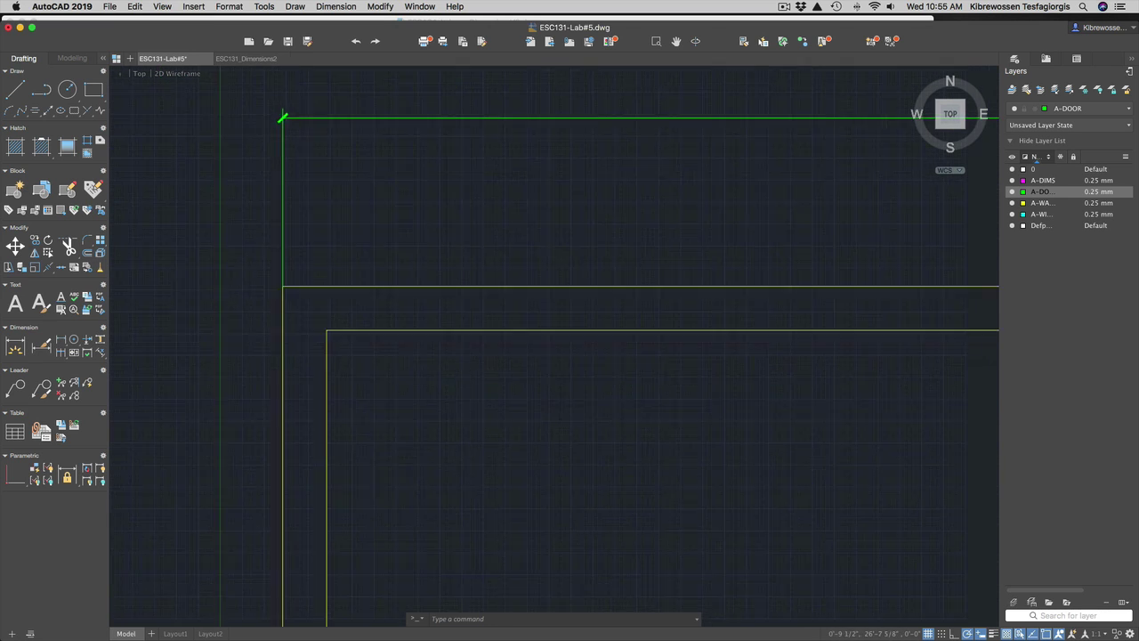
{"action": "scroll", "coordinate": [283, 115], "scroll_direction": "down", "scroll_amount": 5}
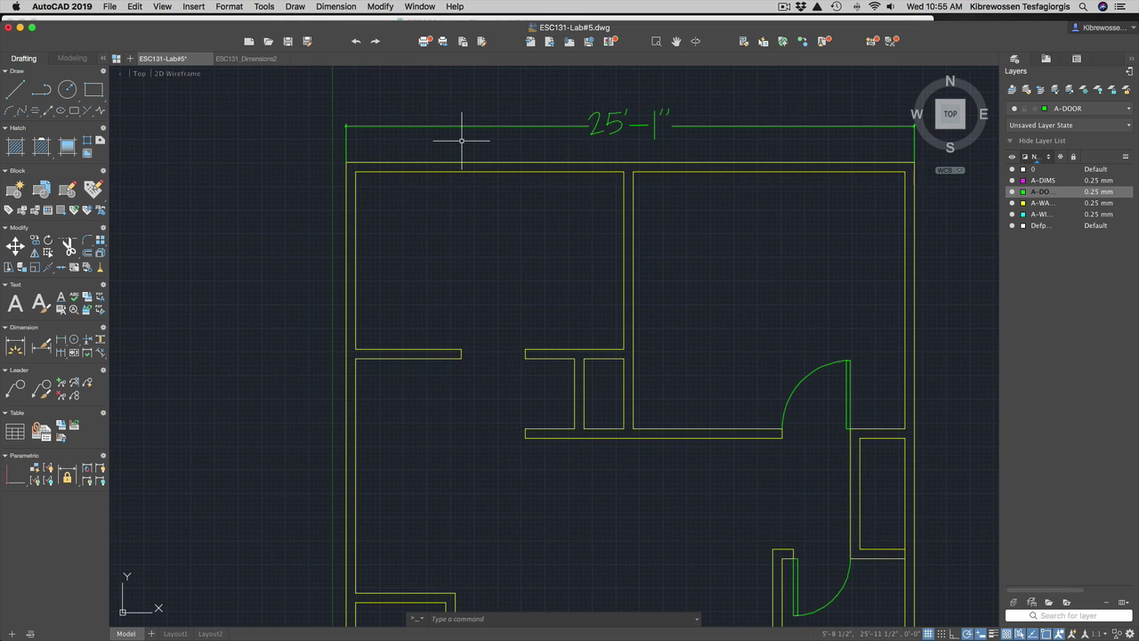
{"action": "type", "text": "DIM"}
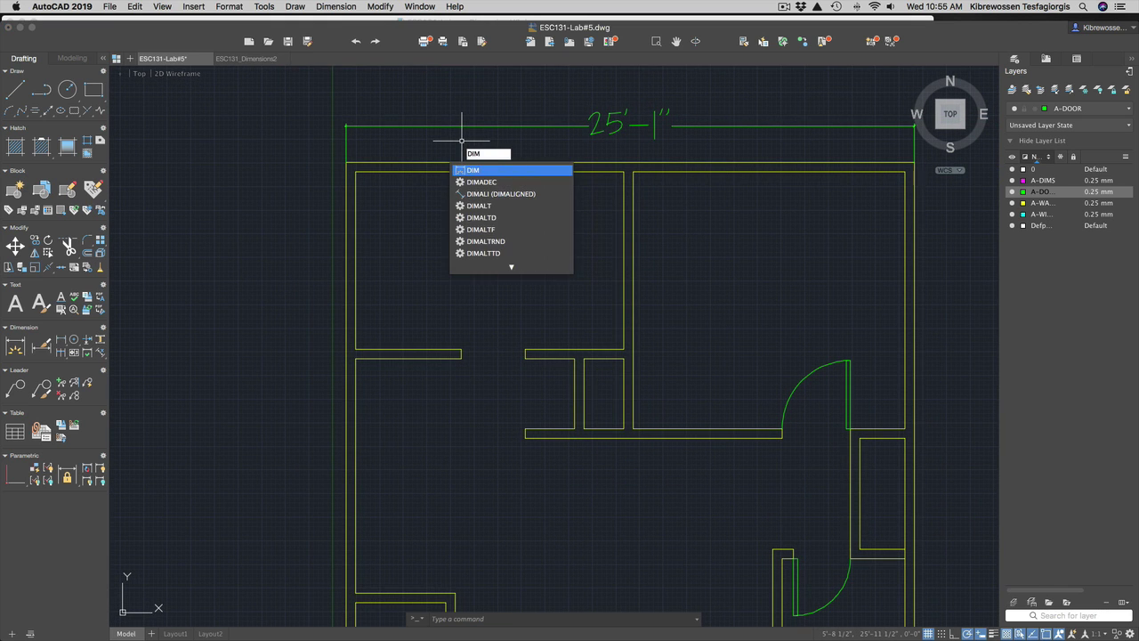
{"action": "type", "text": "ST"}
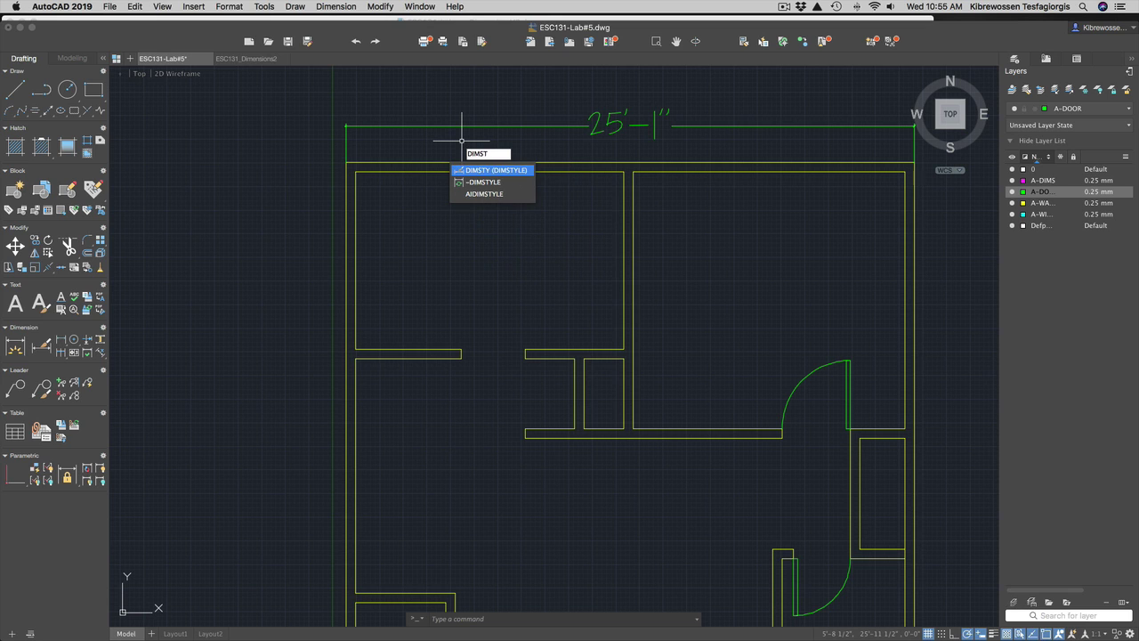
{"action": "key", "text": "Return"}
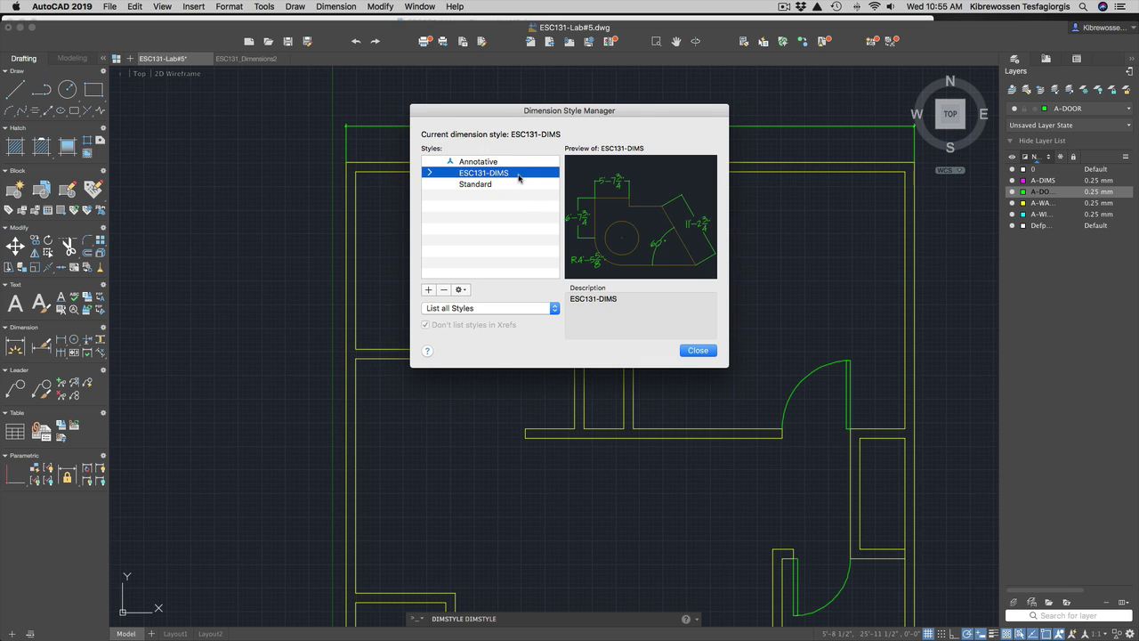
{"action": "scroll", "coordinate": [463, 176], "scroll_direction": "down", "scroll_amount": 1}
{"action": "left_click", "coordinate": [467, 293]}
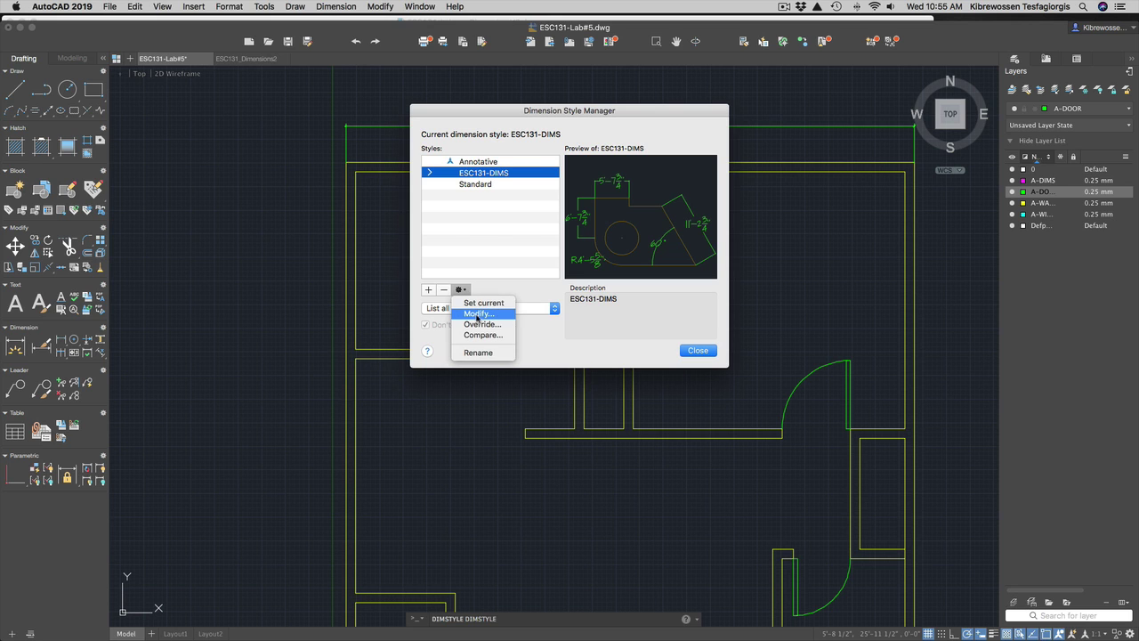
{"action": "left_click", "coordinate": [481, 315]}
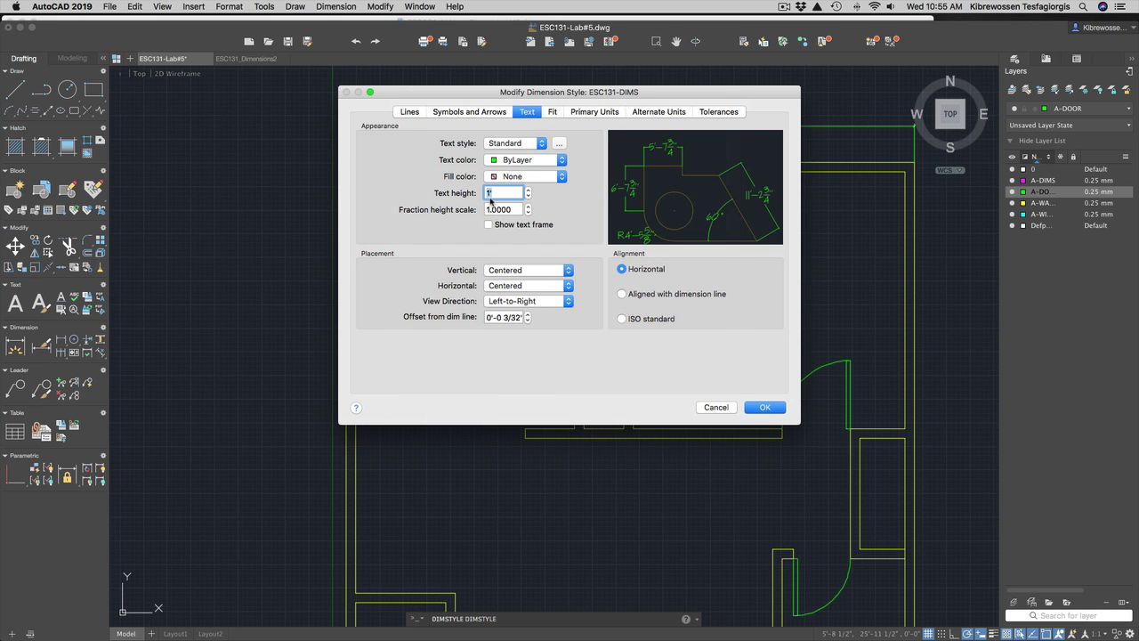
{"action": "type", "text": "1"}
Change the arrow size of ESC131-DIMS, accept the modified style, and set it current again.
{"action": "left_click", "coordinate": [456, 114]}
{"action": "type", "text": "1"}
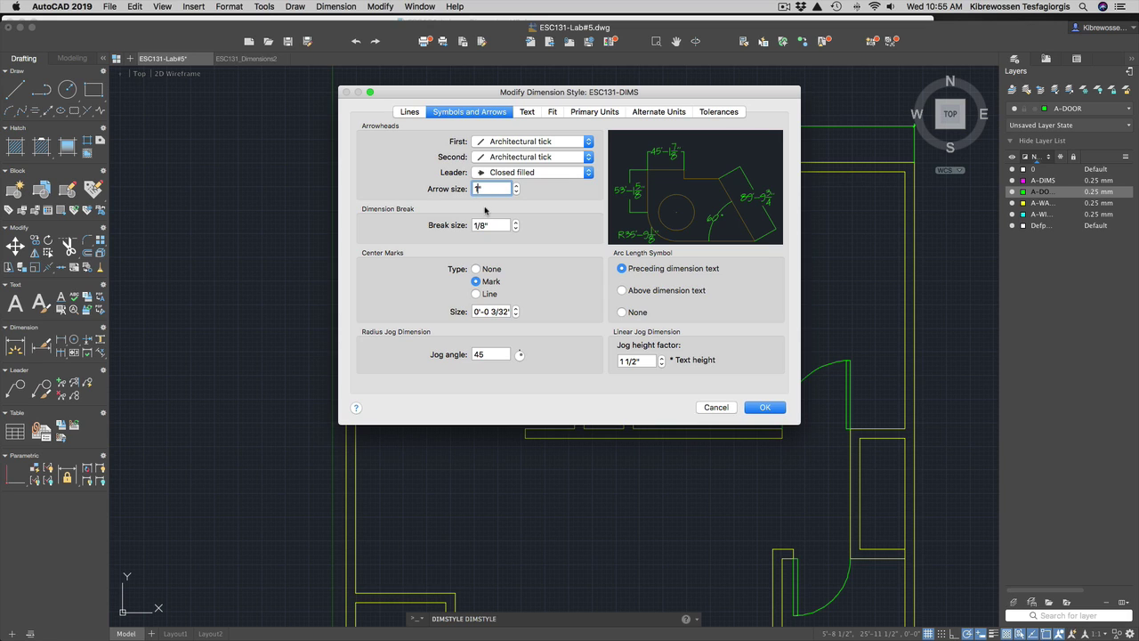
{"action": "key", "text": "BackSpace"}
{"action": "left_click", "coordinate": [764, 407]}
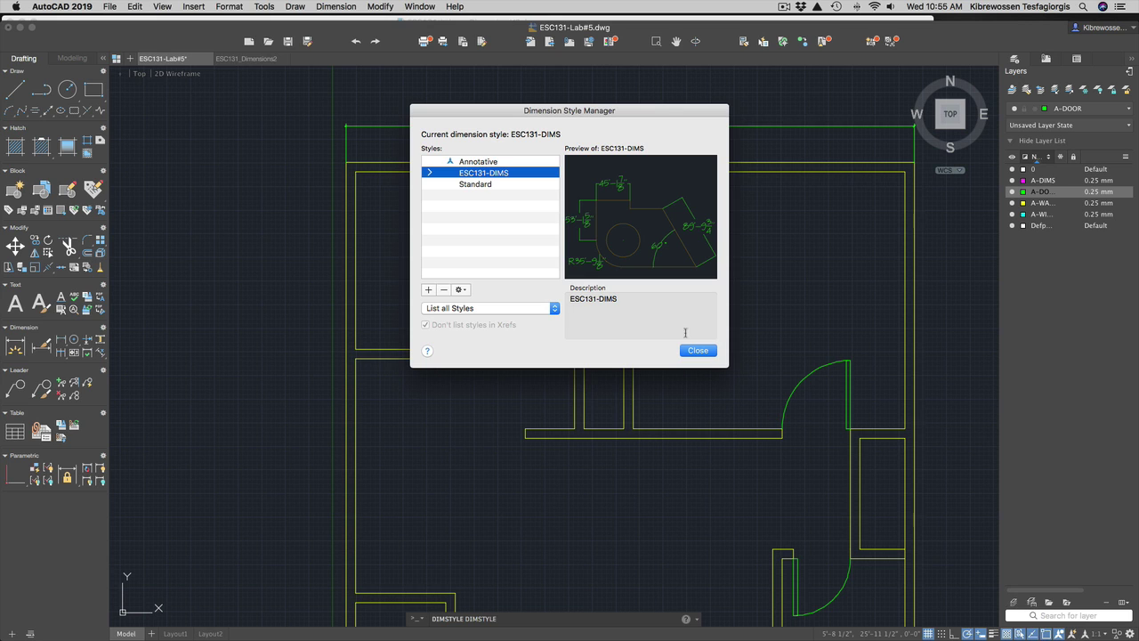
{"action": "left_click", "coordinate": [467, 290]}
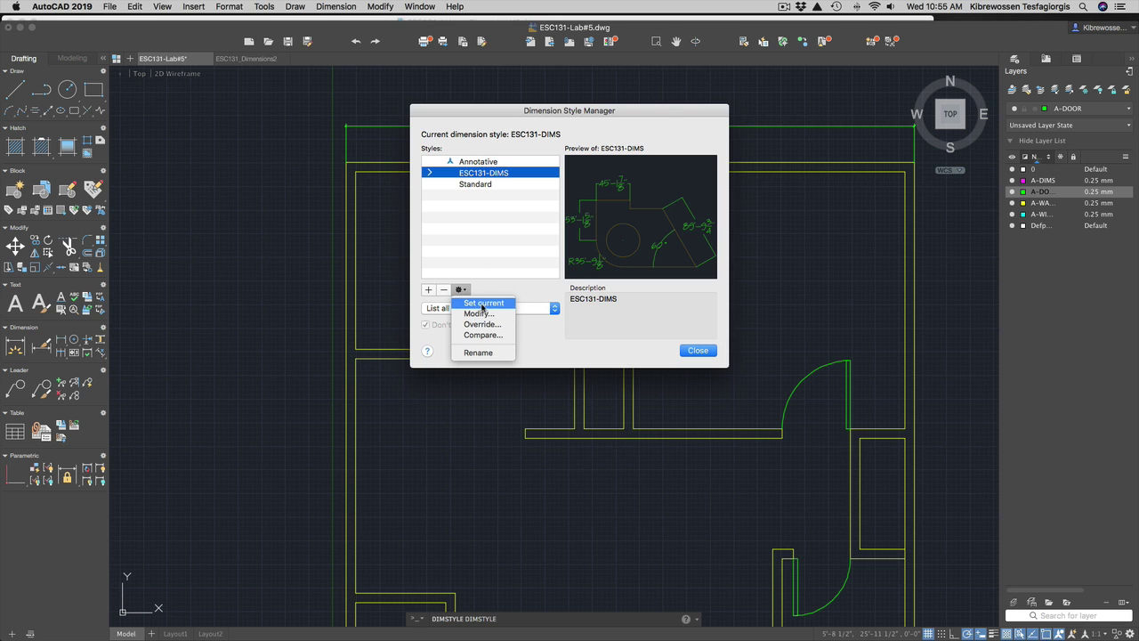
{"action": "left_click", "coordinate": [480, 303]}
{"action": "left_click", "coordinate": [695, 351]}
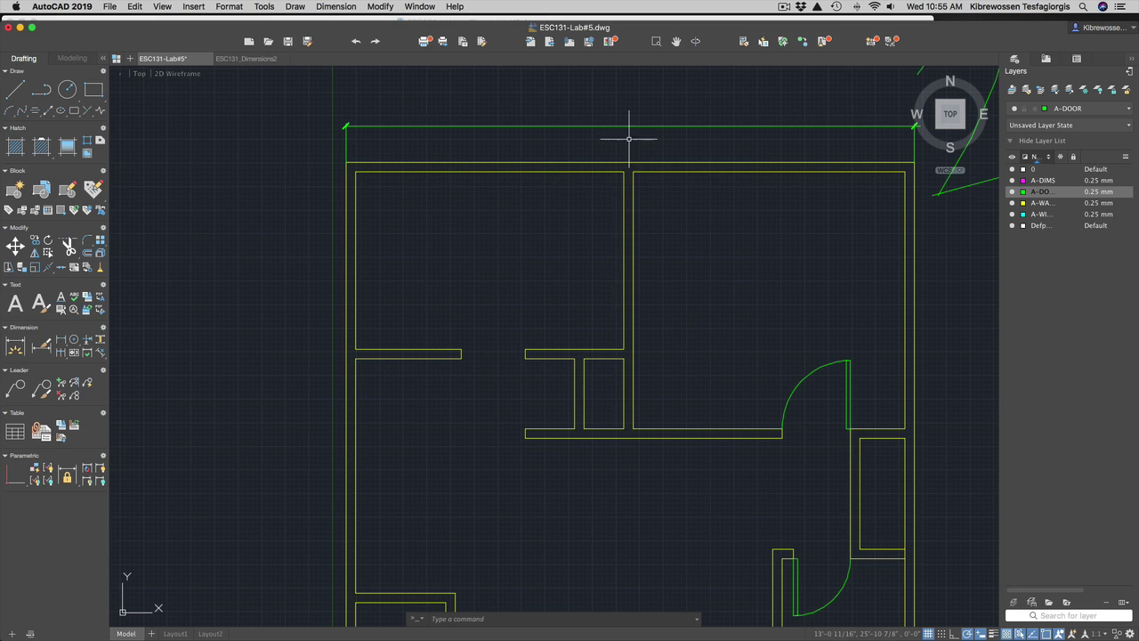
Modify the ESC131-DIMS dimension style with a smaller text height, so the dimension text suits the floor plan, and accept the change.
{"action": "scroll", "coordinate": [596, 138], "scroll_direction": "down", "scroll_amount": 6}
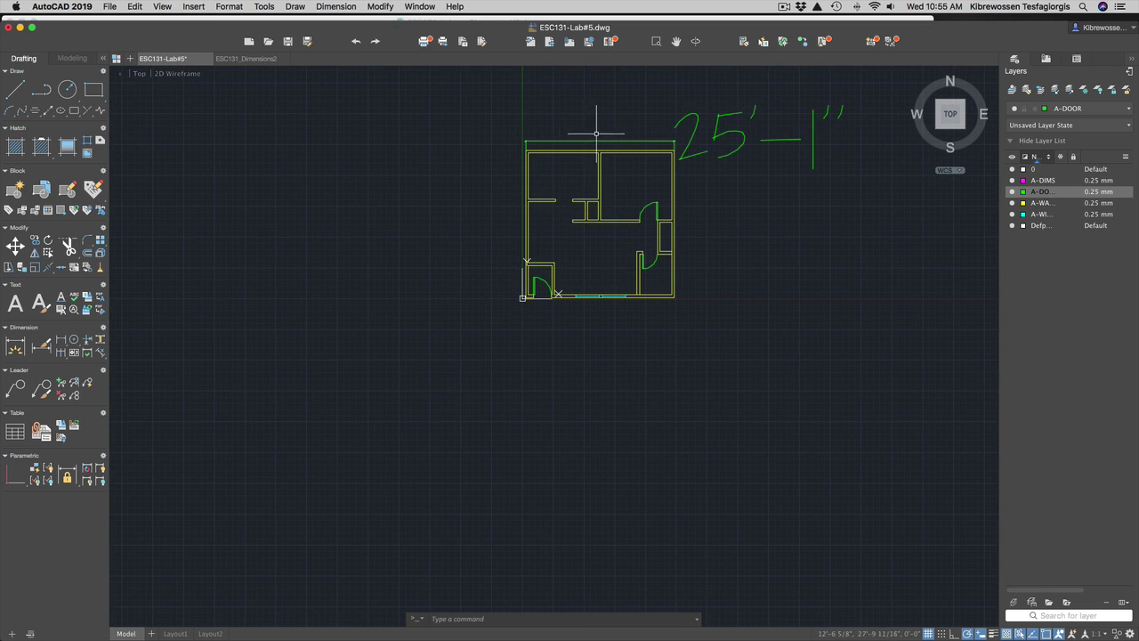
{"action": "scroll", "coordinate": [598, 140], "scroll_direction": "up", "scroll_amount": 5}
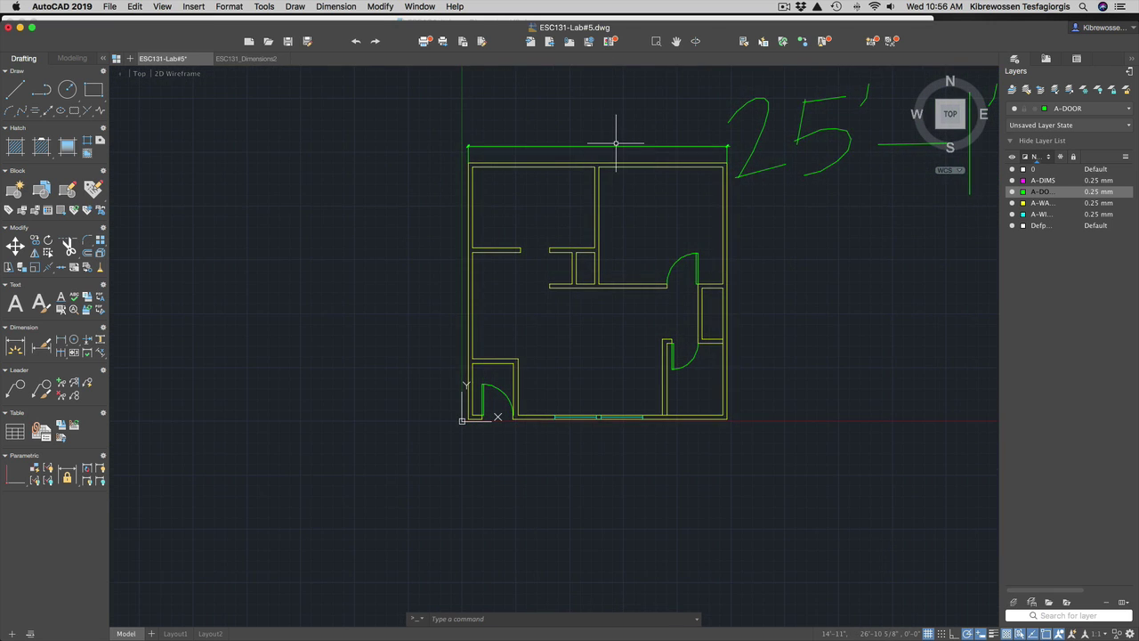
{"action": "type", "text": "DI"}
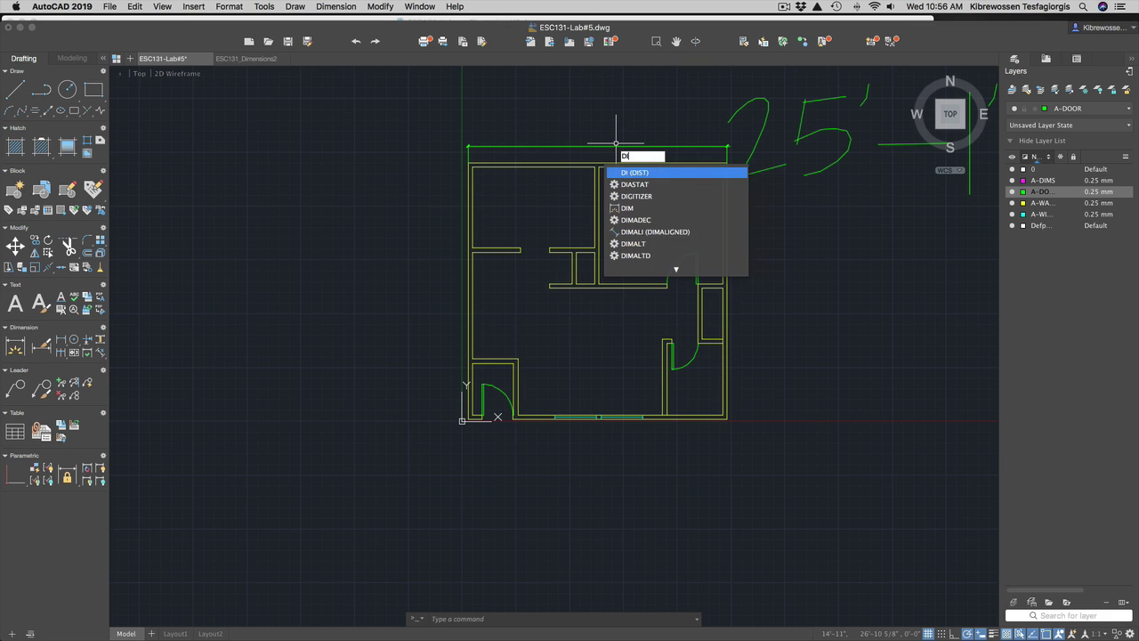
{"action": "type", "text": "MSTYLE"}
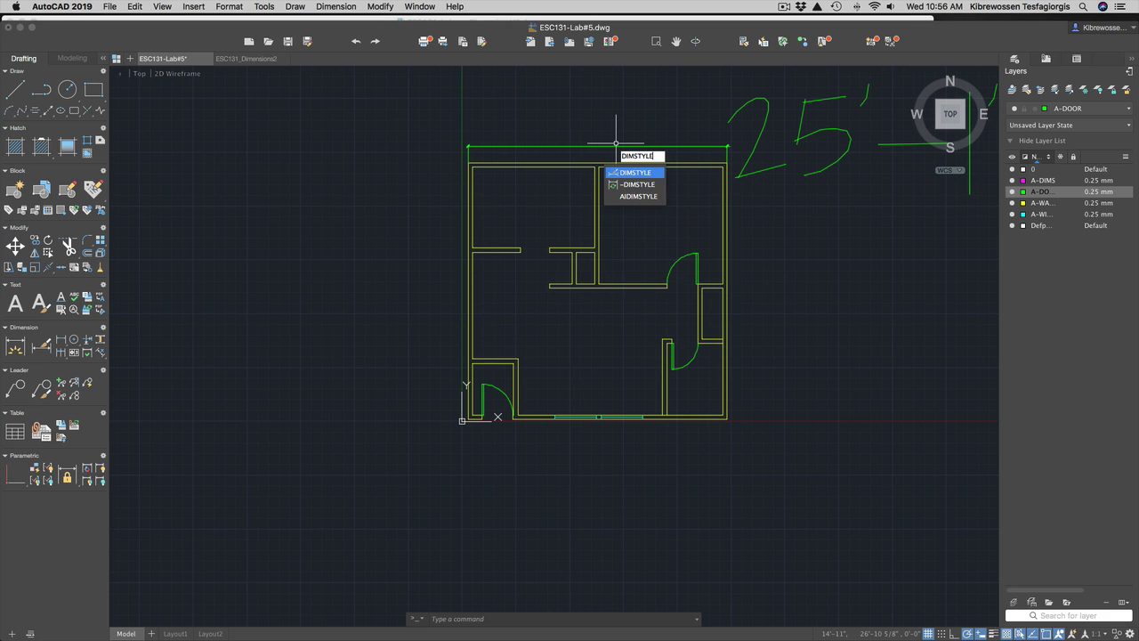
{"action": "key", "text": "Return"}
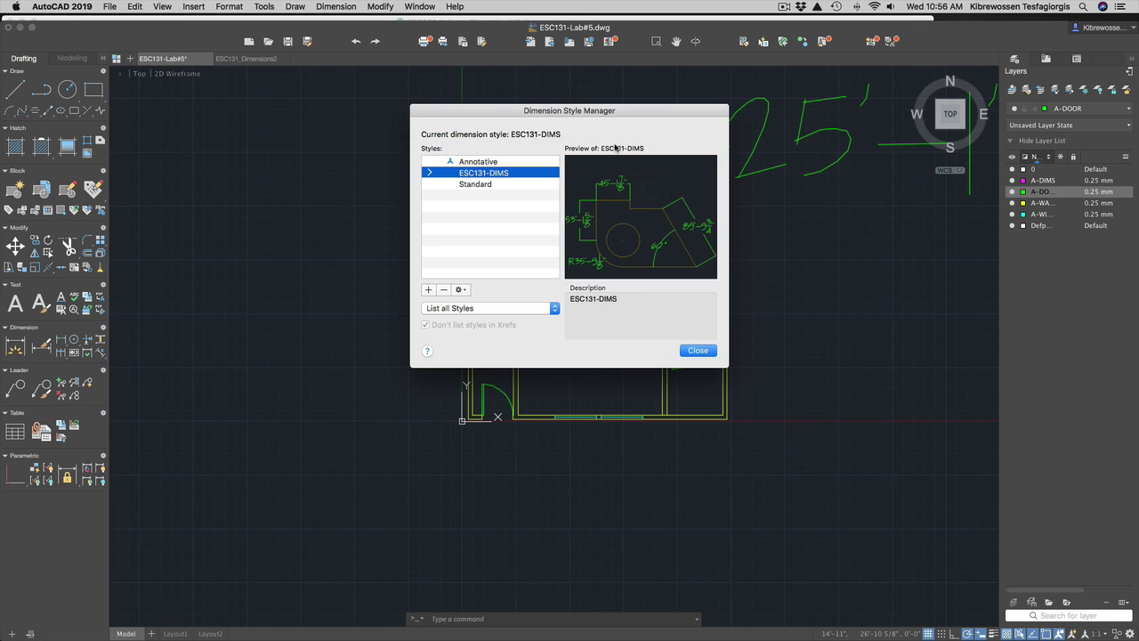
{"action": "left_click", "coordinate": [462, 290]}
{"action": "left_click", "coordinate": [480, 314]}
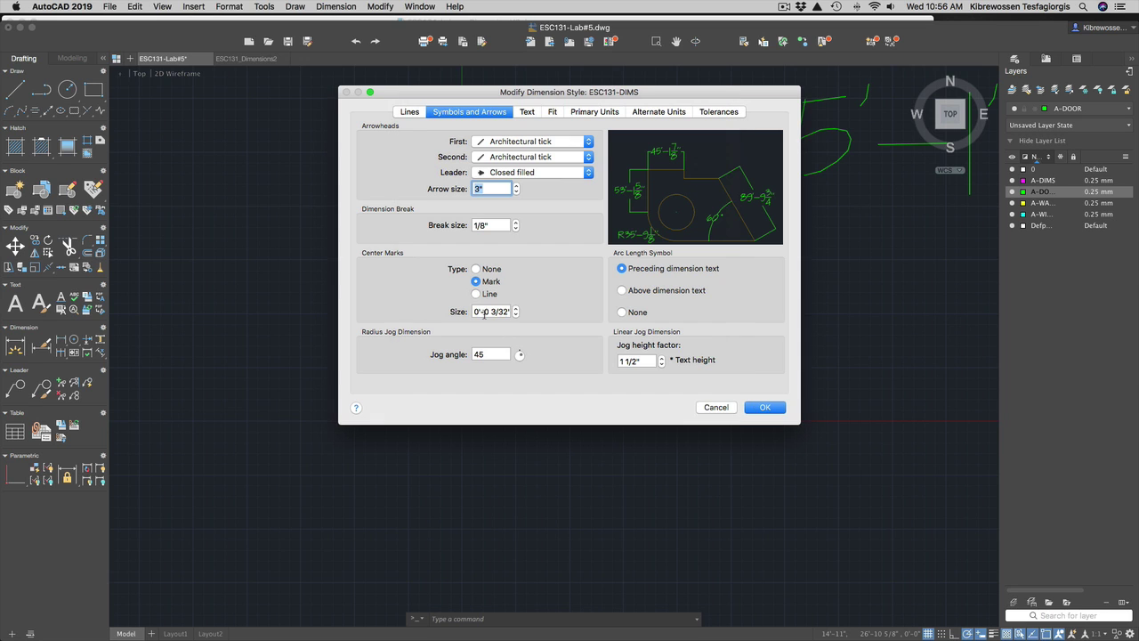
{"action": "left_click", "coordinate": [528, 113]}
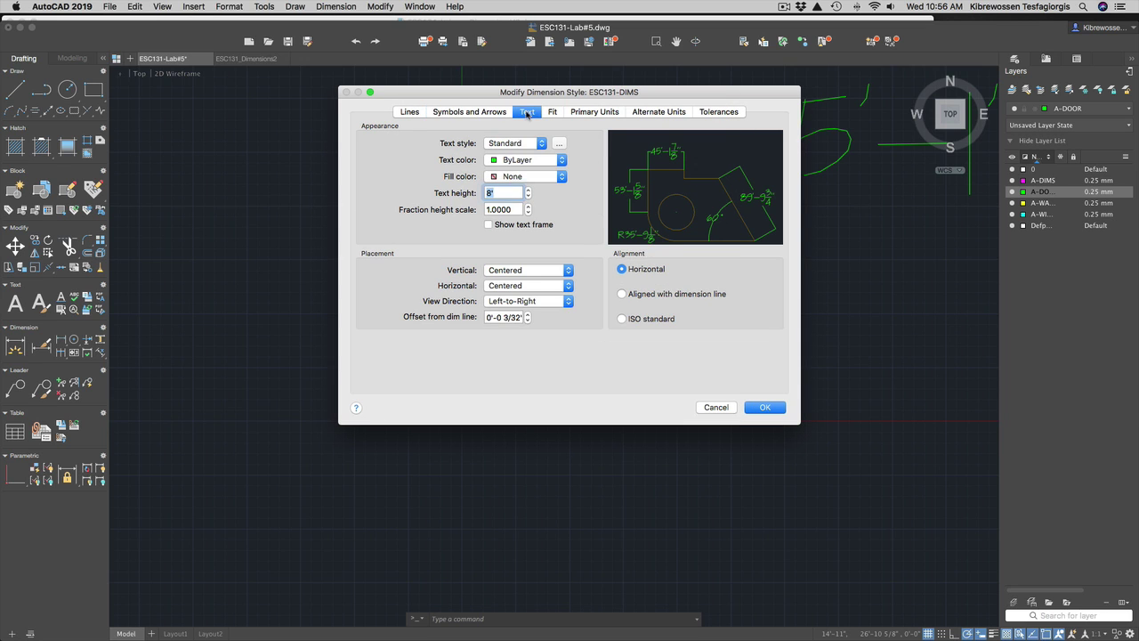
{"action": "left_click", "coordinate": [490, 192]}
{"action": "type", "text": "'"}
{"action": "left_click", "coordinate": [766, 408]}
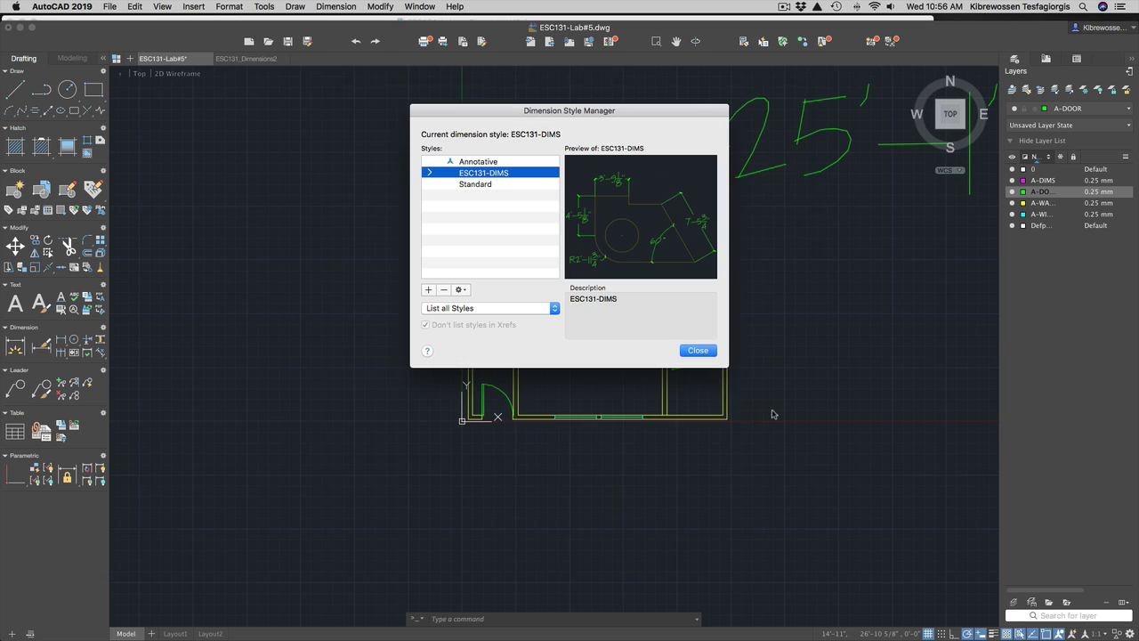
Make ESC131-DIMS the current dimension style again and close the Dimension Style Manager.
{"action": "left_click", "coordinate": [466, 292]}
{"action": "left_click", "coordinate": [476, 300]}
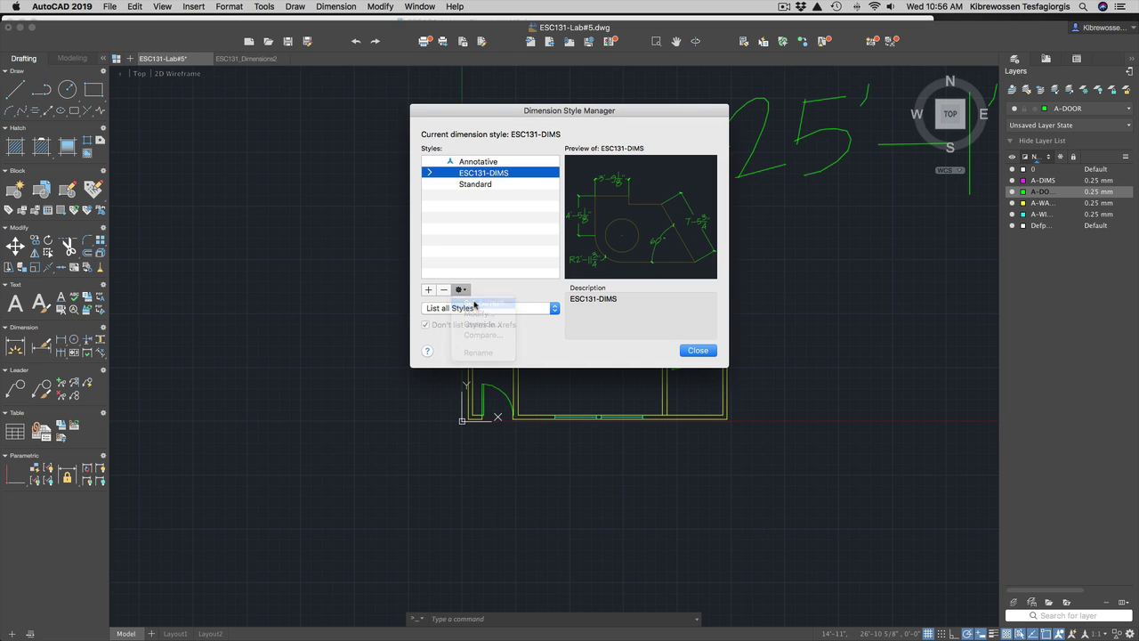
{"action": "left_click", "coordinate": [696, 351]}
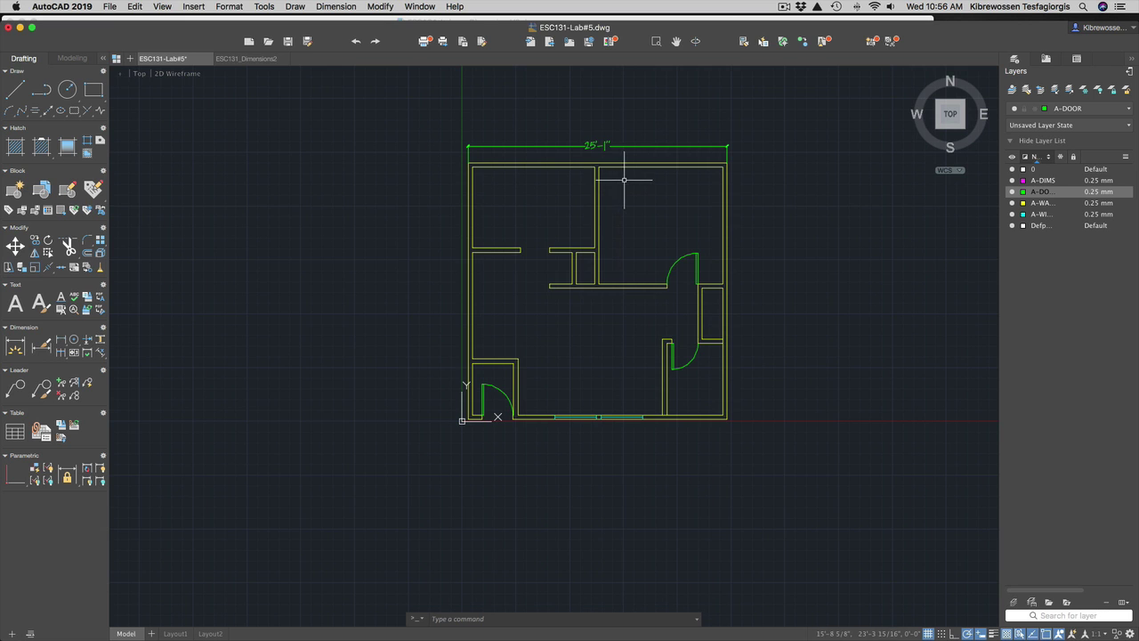
Move the overall width dimension line farther up from the floor plan's upper exterior wall, then deselect the dimension.
{"action": "scroll", "coordinate": [670, 113], "scroll_direction": "up", "scroll_amount": 4}
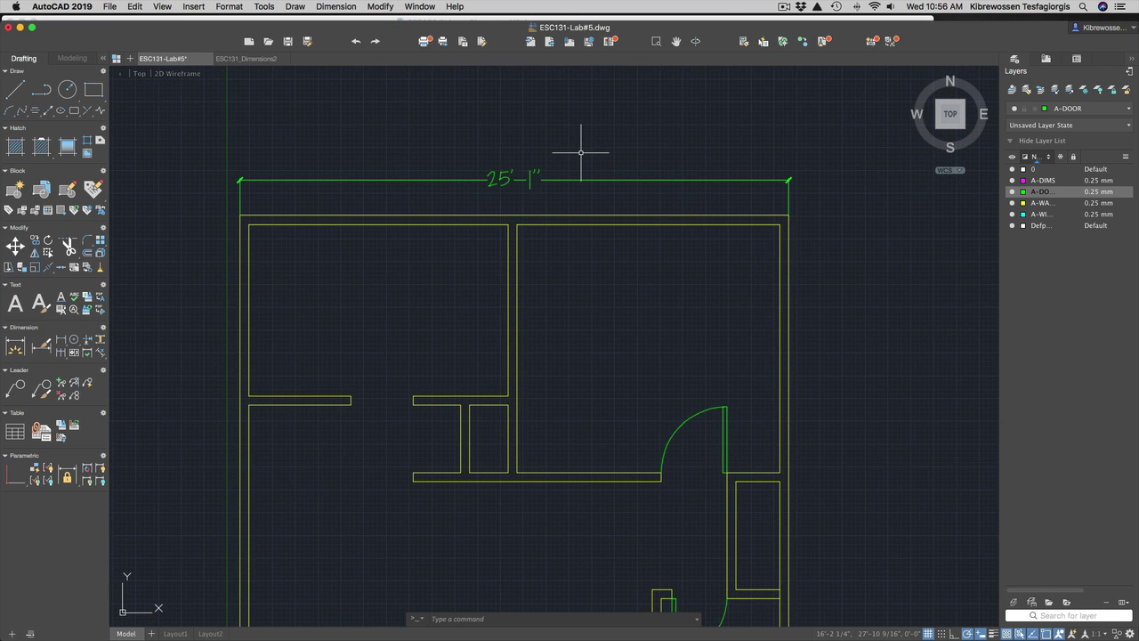
{"action": "left_click", "coordinate": [617, 180]}
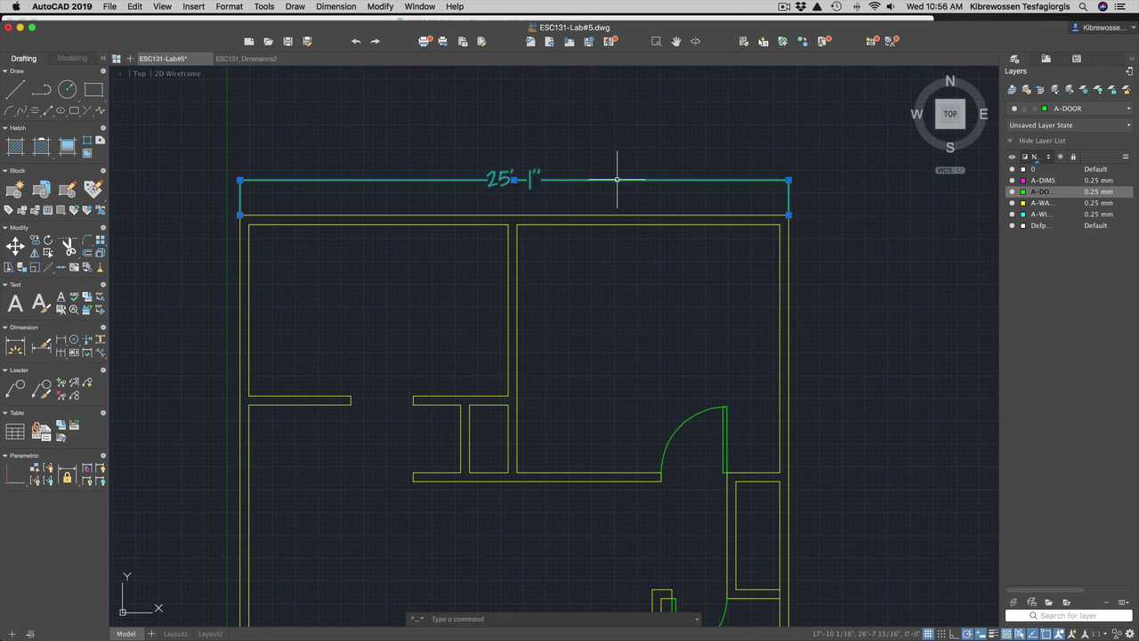
{"action": "left_click", "coordinate": [788, 180]}
{"action": "left_click", "coordinate": [789, 153]}
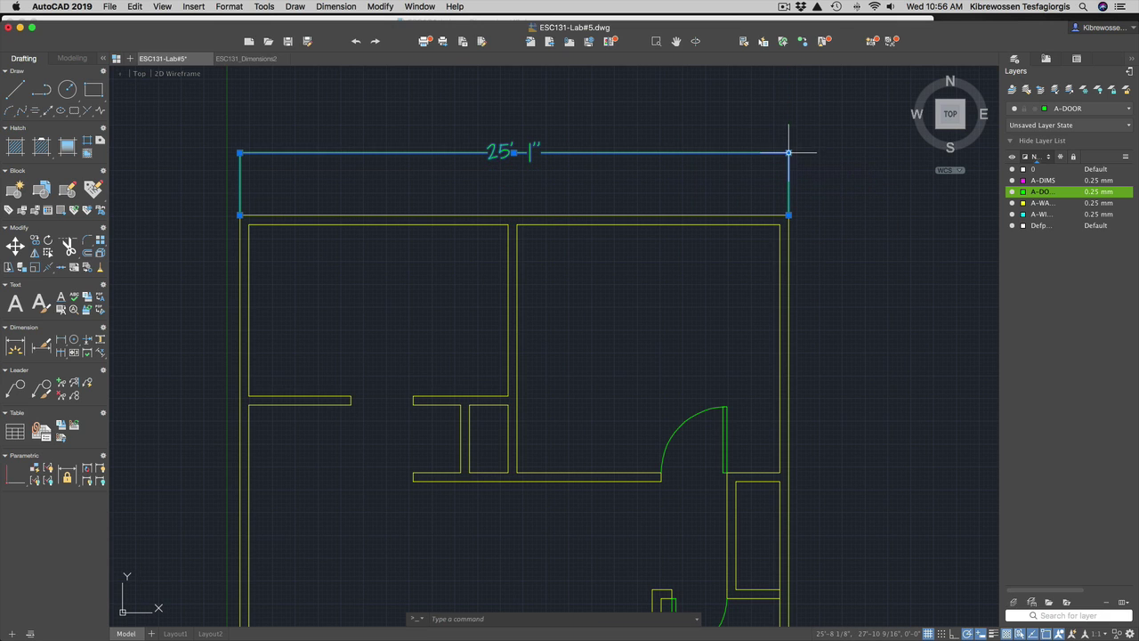
{"action": "key", "text": "Escape"}
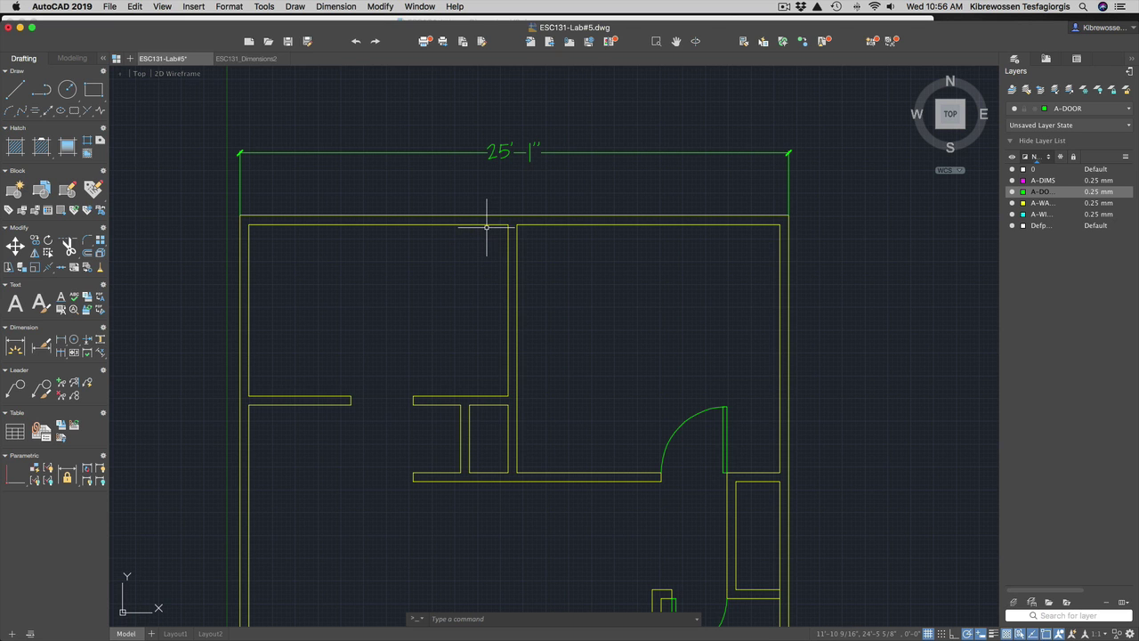
Dimension the lower exterior wall from its left outer corner to the near edge of the entry door opening, with the dimension line below the wall.
{"action": "scroll", "coordinate": [486, 227], "scroll_direction": "down", "scroll_amount": 5}
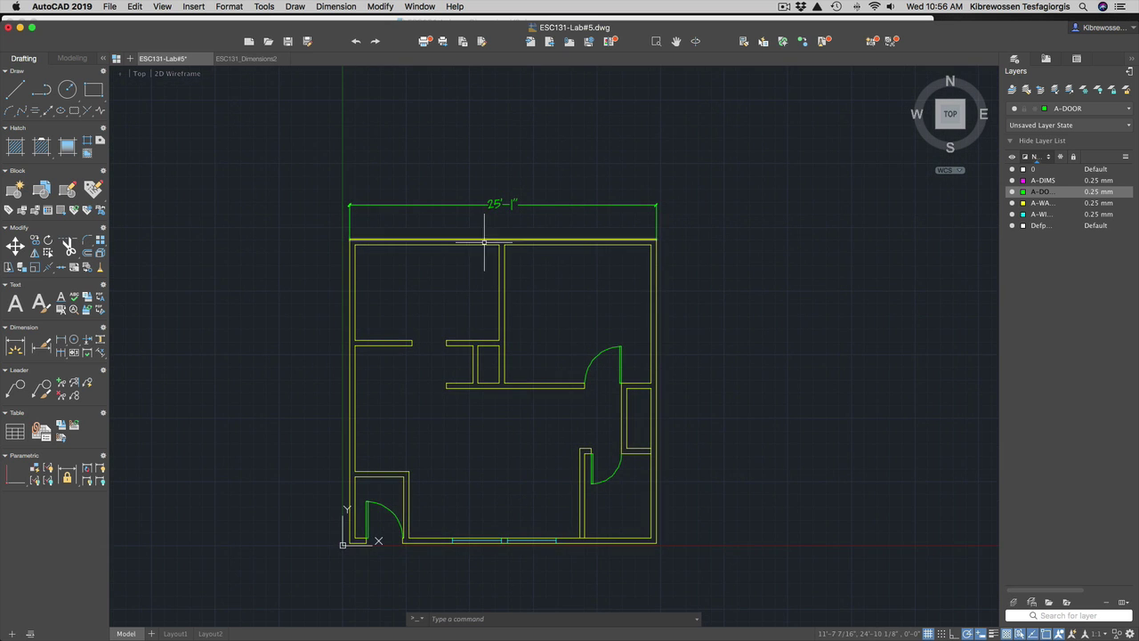
{"action": "scroll", "coordinate": [343, 579], "scroll_direction": "up", "scroll_amount": 1}
{"action": "scroll", "coordinate": [394, 560], "scroll_direction": "up", "scroll_amount": 2}
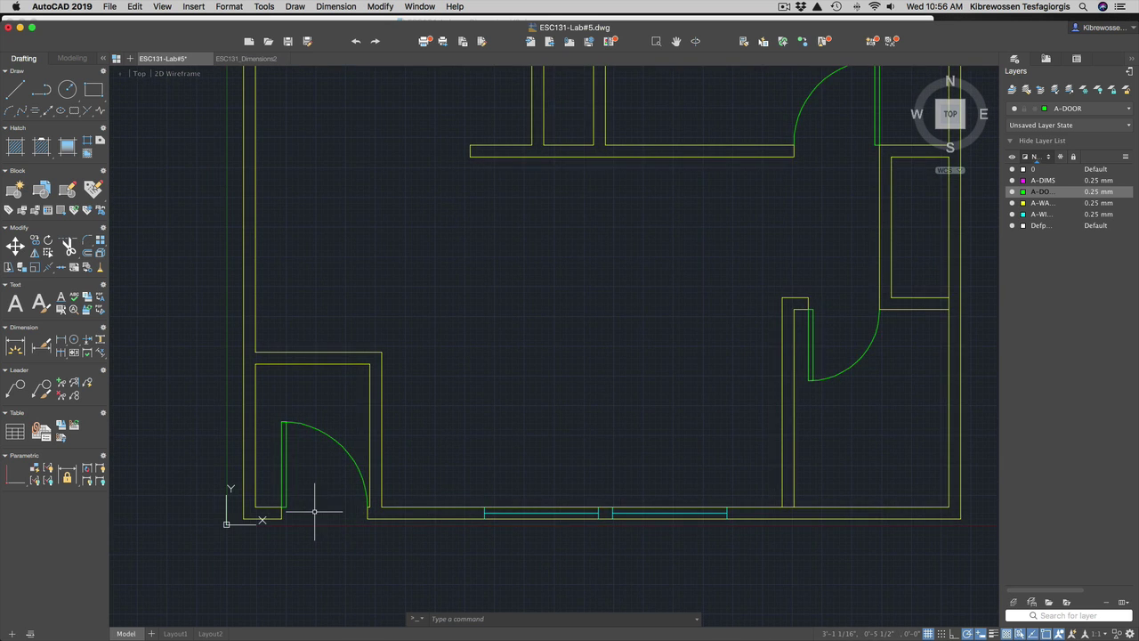
{"action": "scroll", "coordinate": [313, 514], "scroll_direction": "up", "scroll_amount": 2}
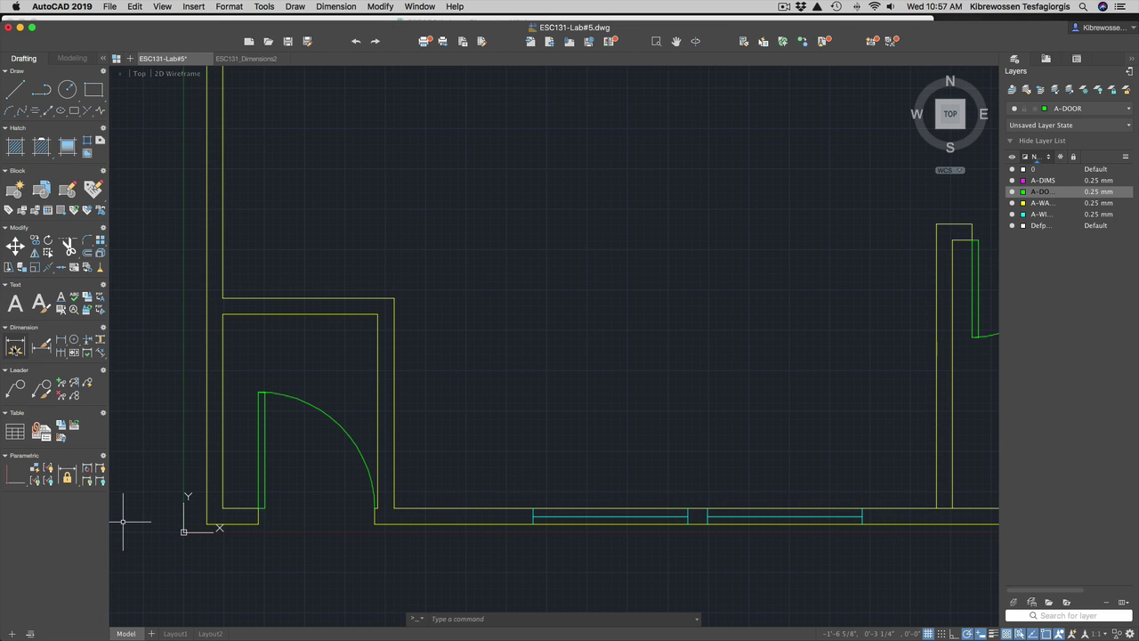
{"action": "type", "text": "dim"}
{"action": "key", "text": "Return"}
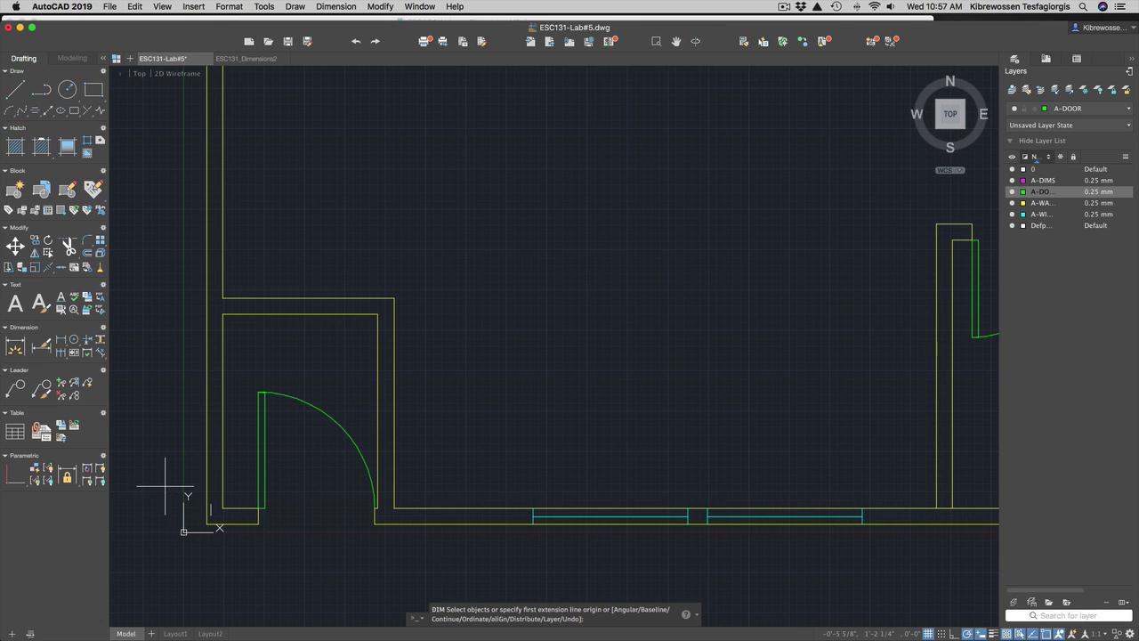
{"action": "left_click", "coordinate": [206, 525]}
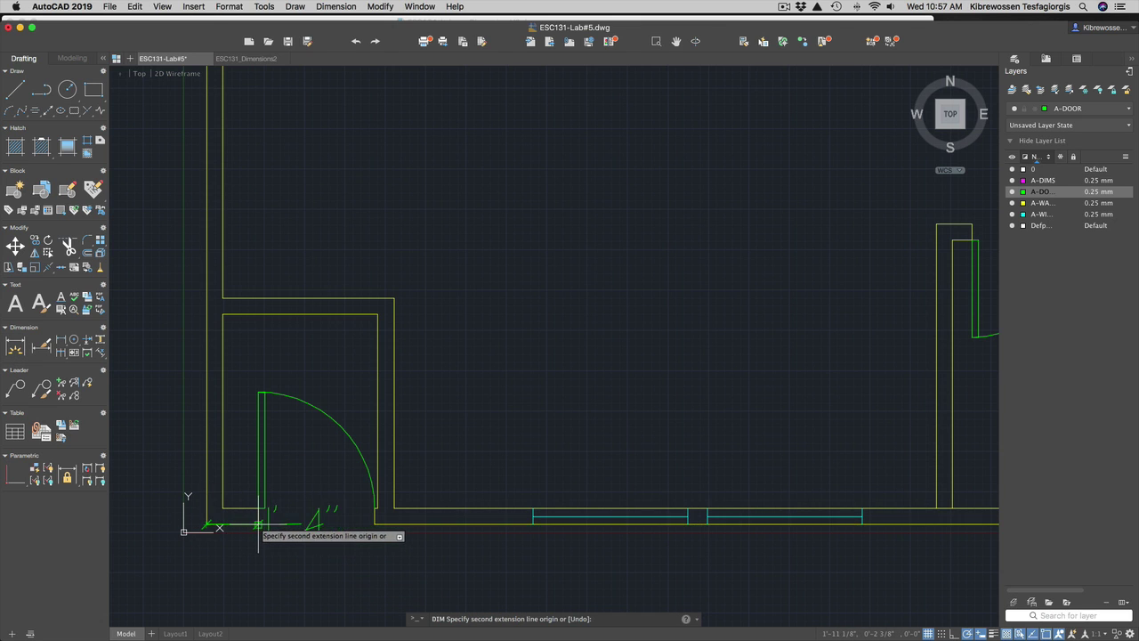
{"action": "left_click", "coordinate": [258, 524]}
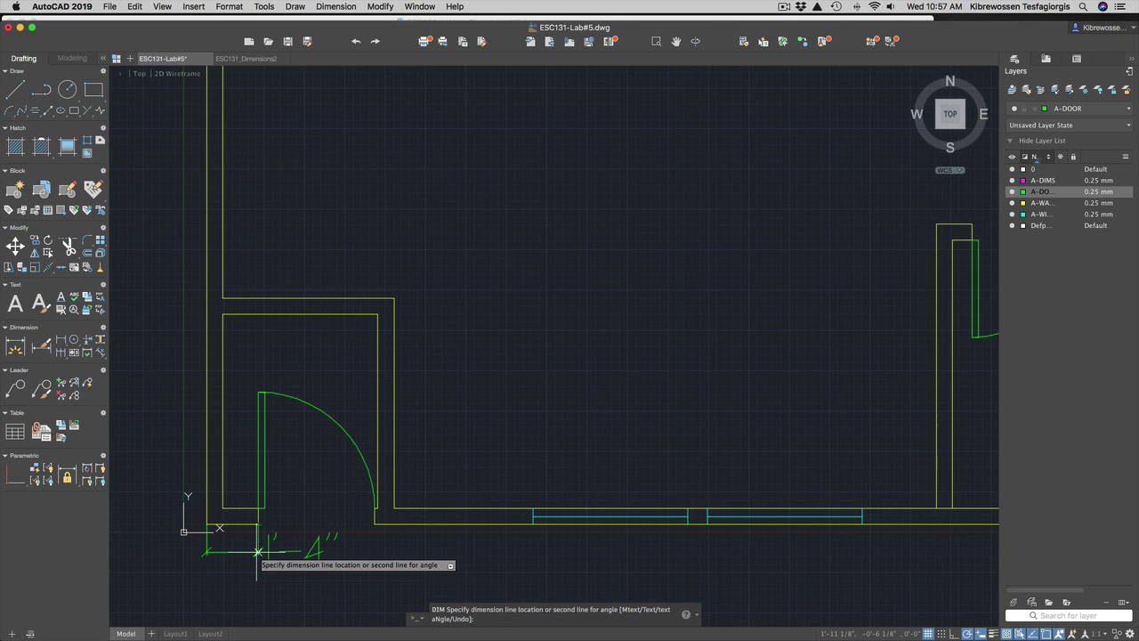
{"action": "left_click", "coordinate": [257, 552]}
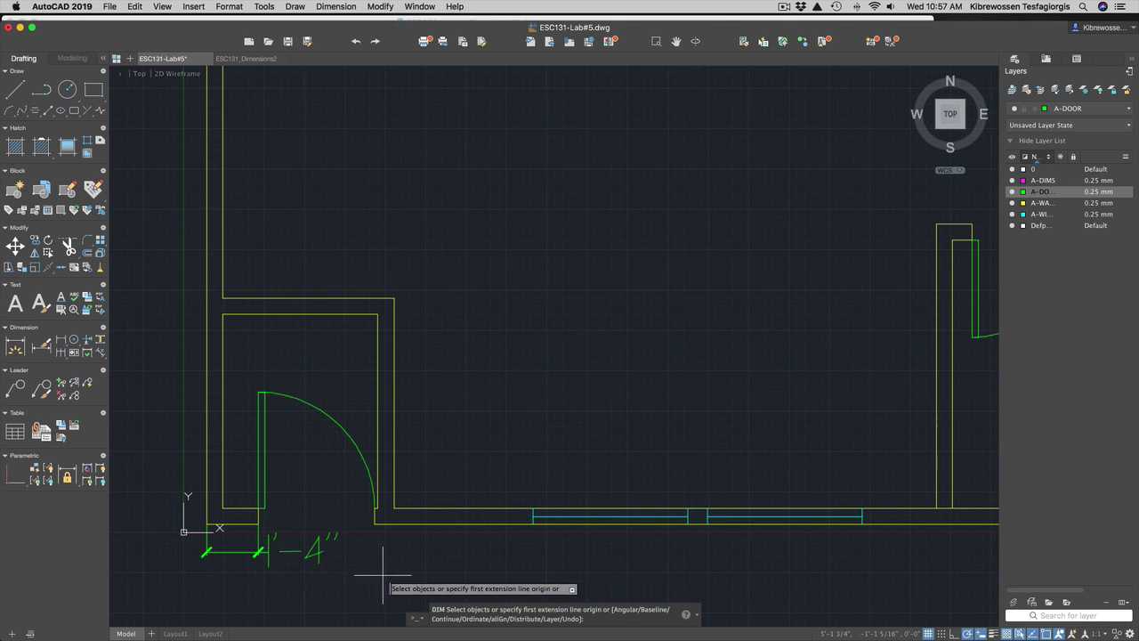
{"action": "scroll", "coordinate": [480, 553], "scroll_direction": "down", "scroll_amount": 5}
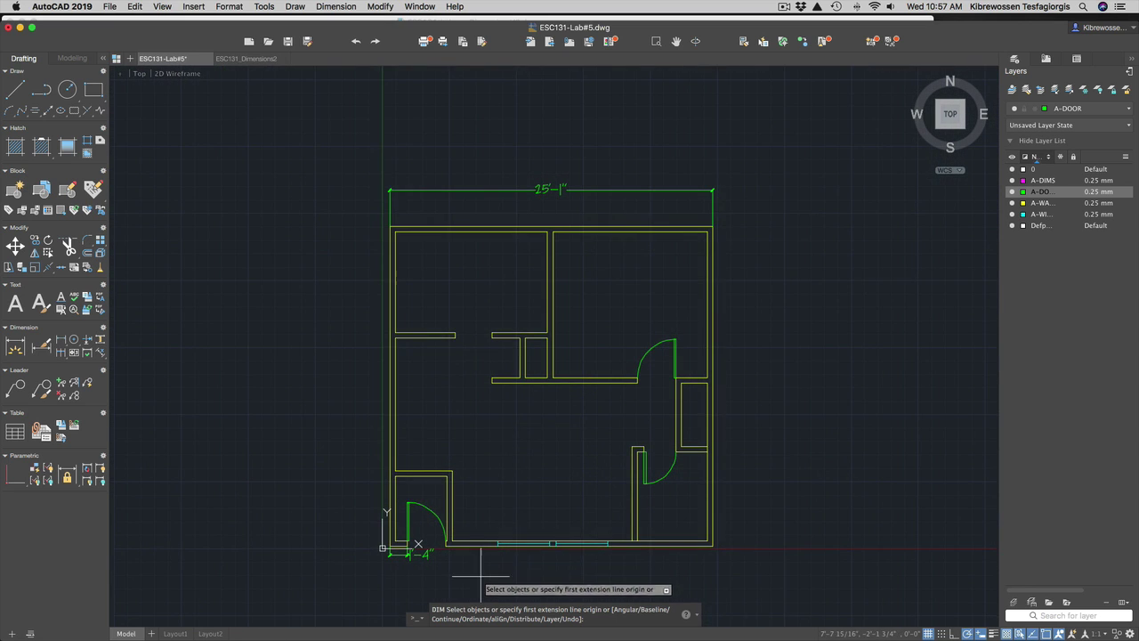
{"action": "scroll", "coordinate": [481, 574], "scroll_direction": "up", "scroll_amount": 2}
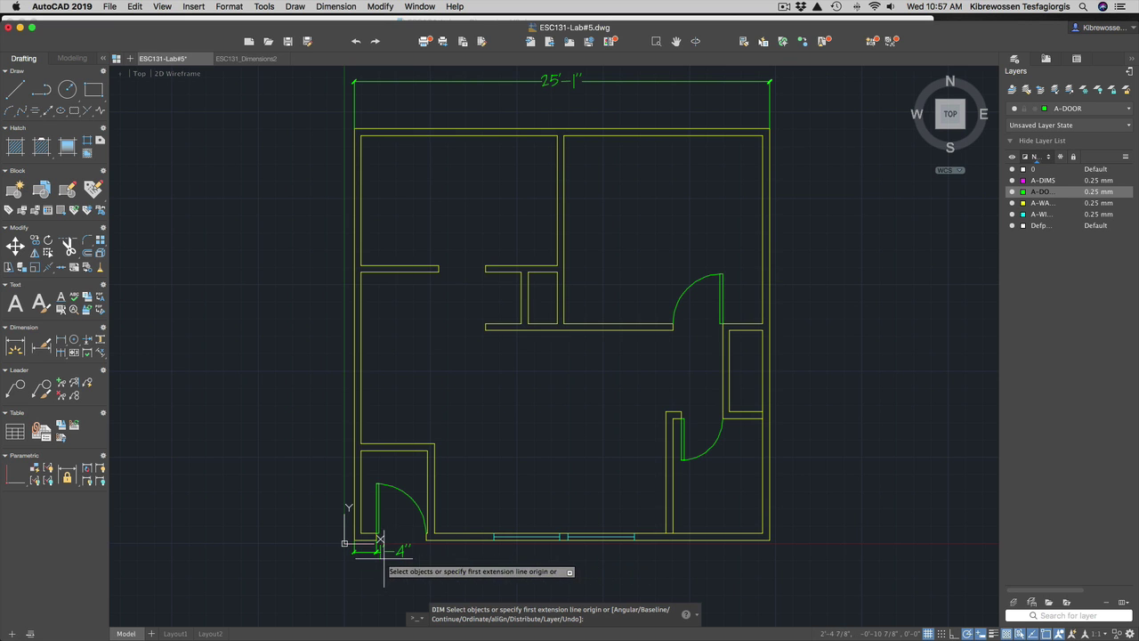
{"action": "type", "text": "c"}
{"action": "key", "text": "Return"}
{"action": "scroll", "coordinate": [380, 539], "scroll_direction": "up", "scroll_amount": 7}
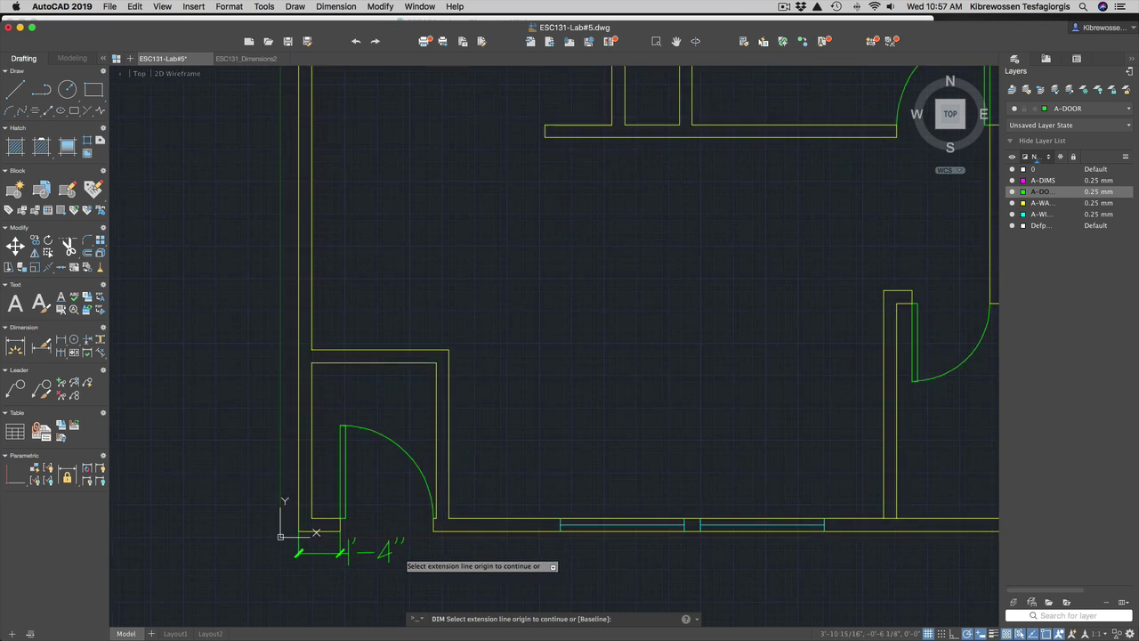
{"action": "scroll", "coordinate": [230, 544], "scroll_direction": "down", "scroll_amount": 5}
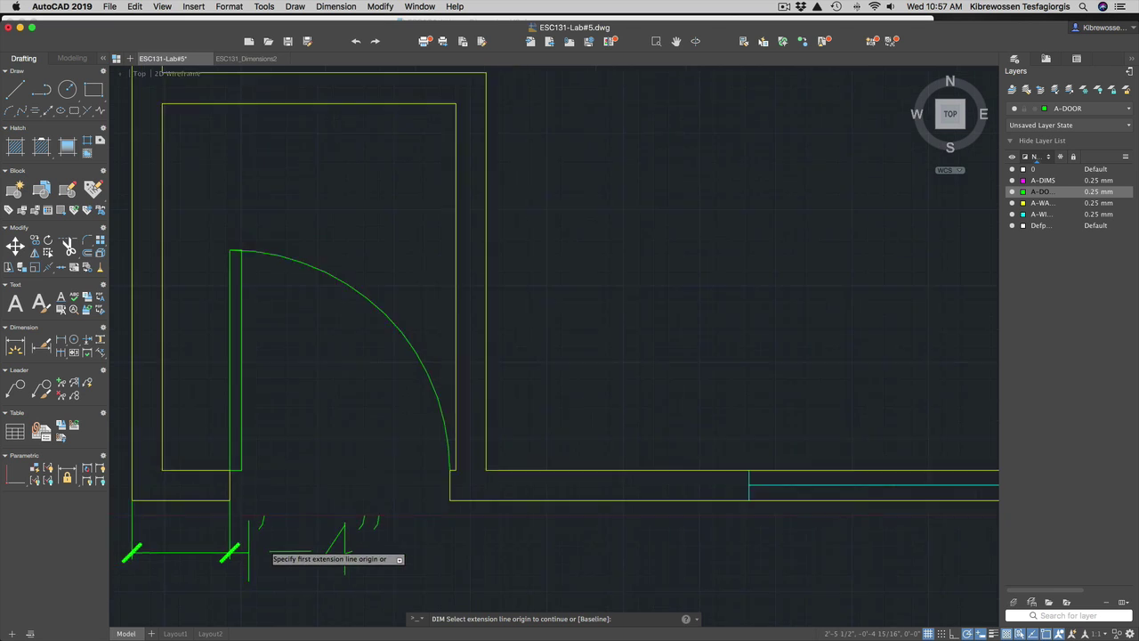
{"action": "key", "text": "Return"}
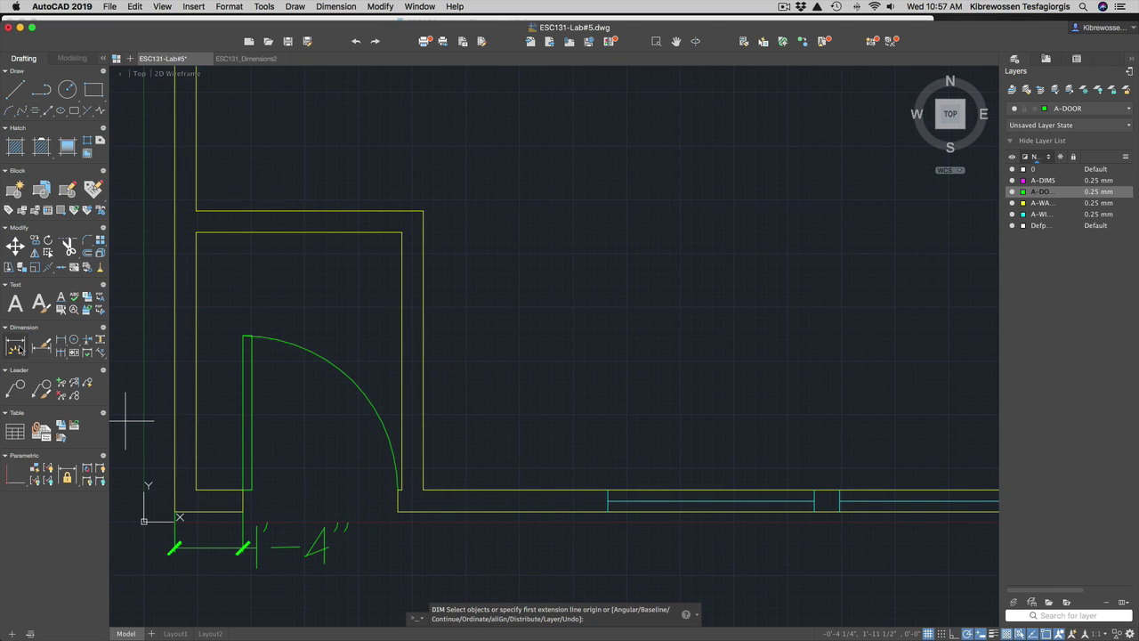
{"action": "key", "text": "Return"}
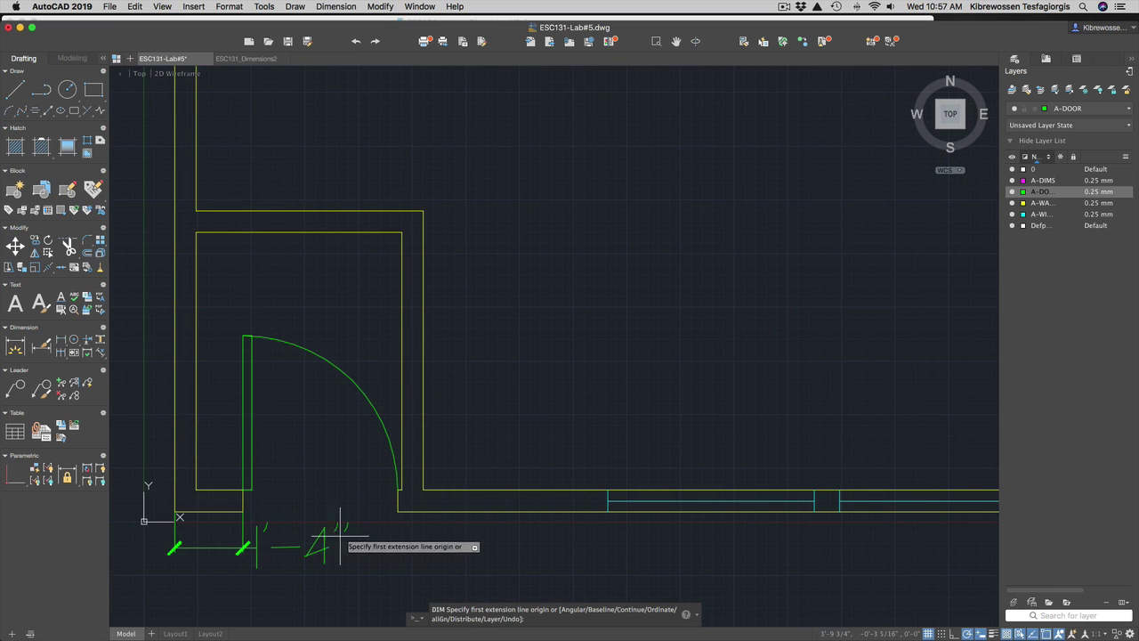
{"action": "key", "text": "Escape"}
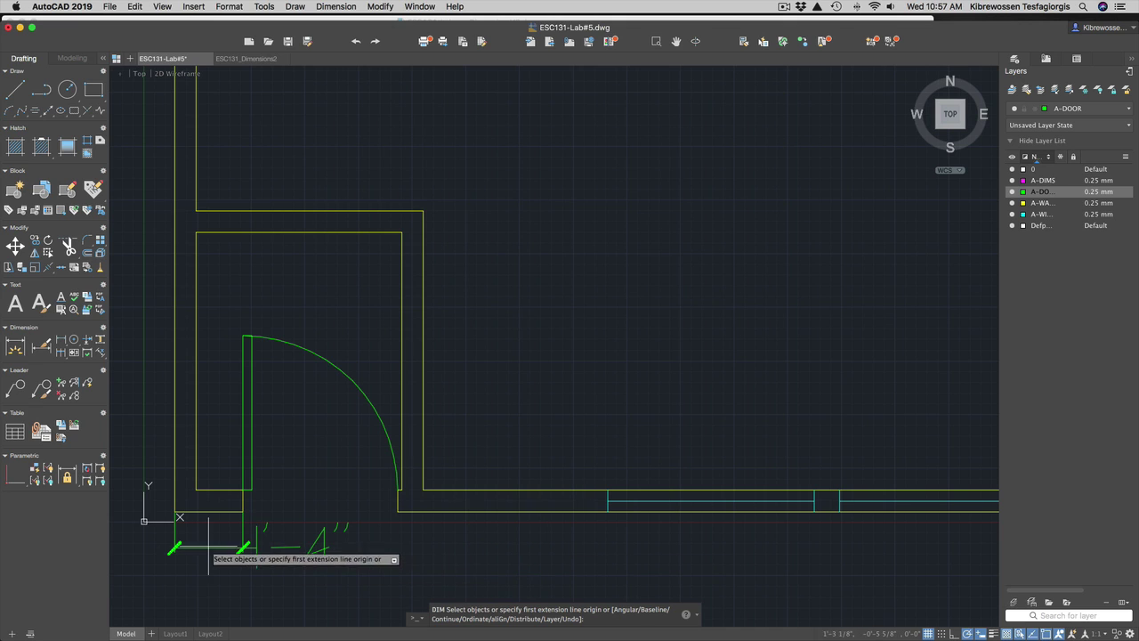
{"action": "key", "text": "Return"}
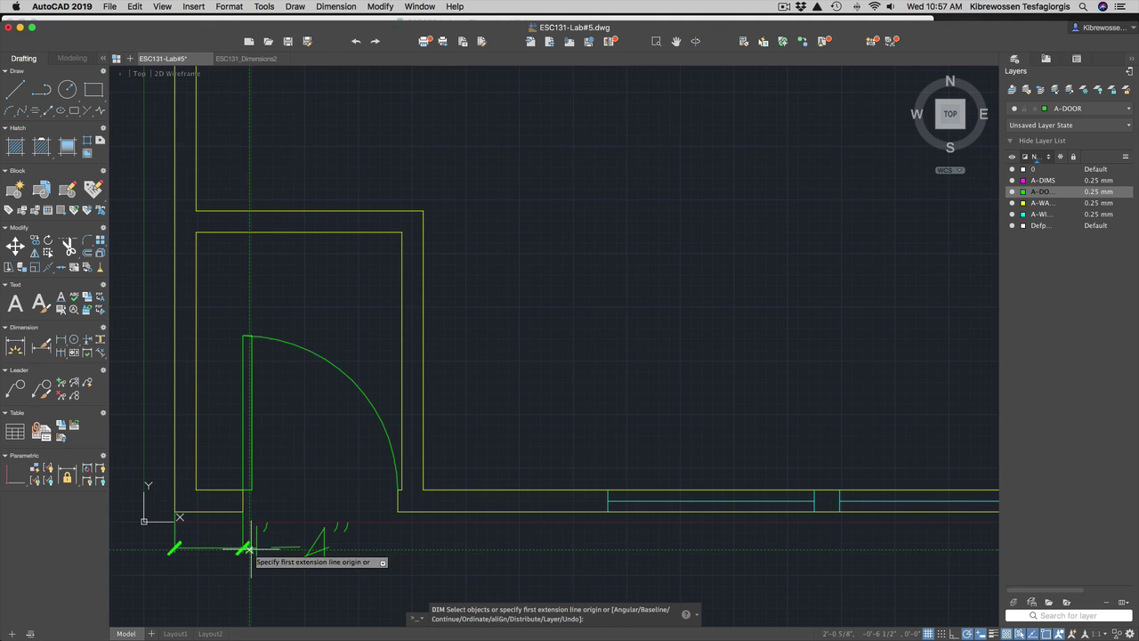
{"action": "key", "text": "Escape"}
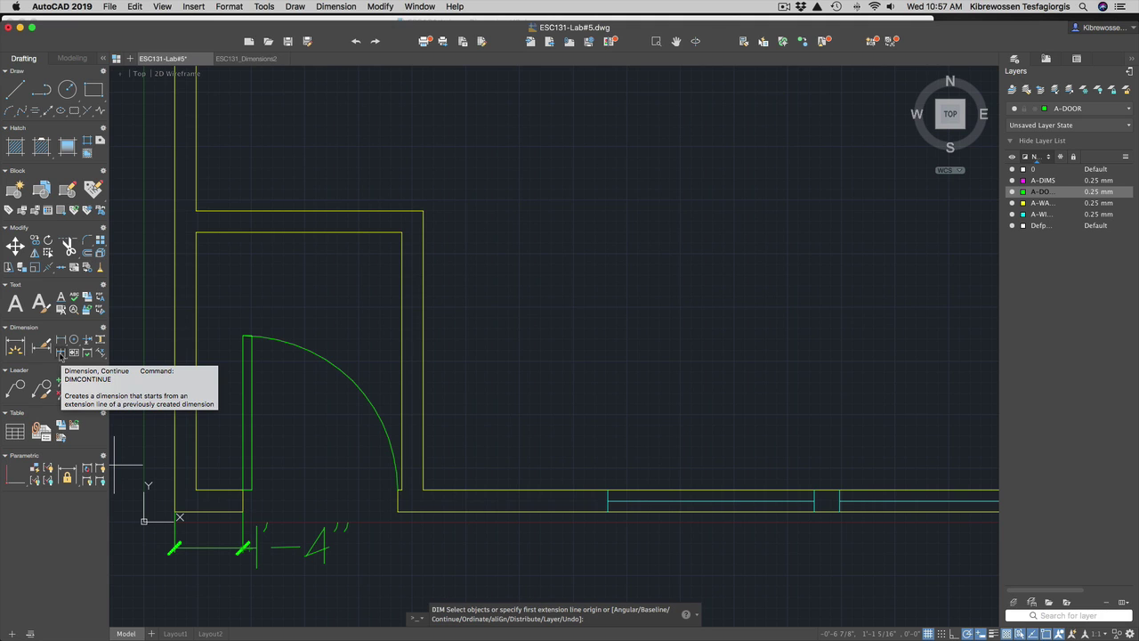
Continue the dimension chain along the lower exterior wall across the entry door opening, up to the first window, and across that window.
{"action": "left_click", "coordinate": [60, 353]}
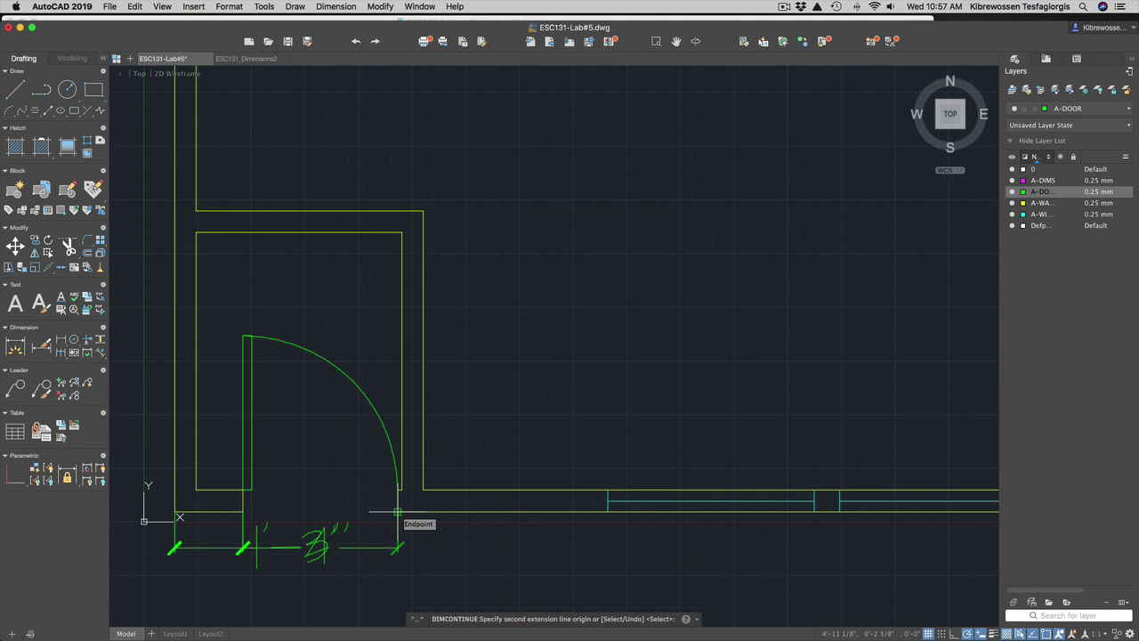
{"action": "left_click", "coordinate": [397, 513]}
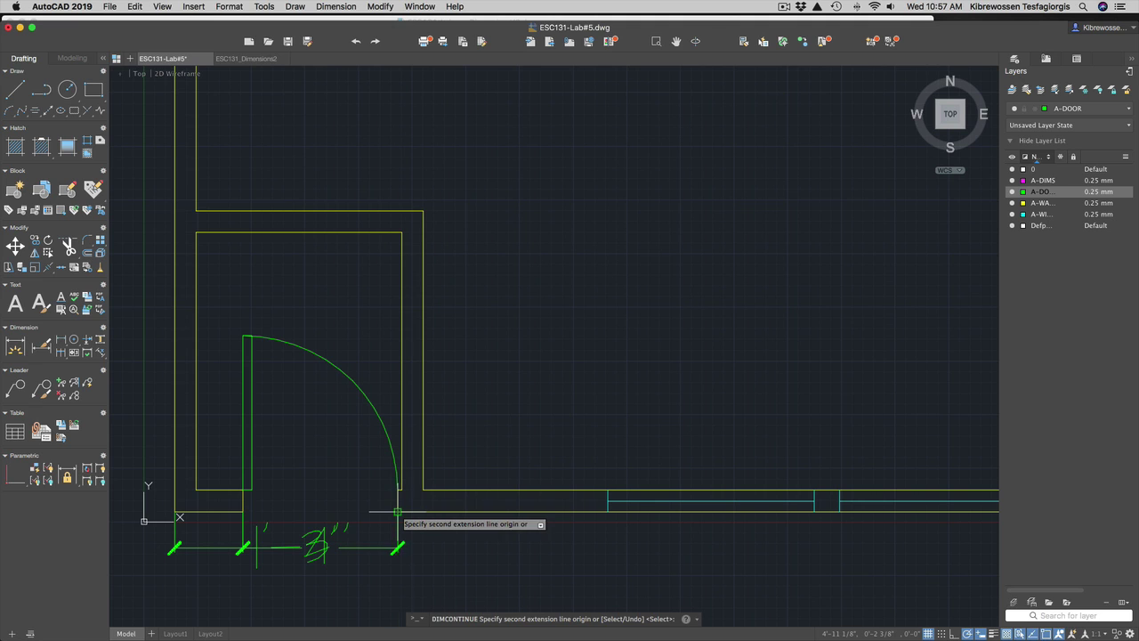
{"action": "left_click", "coordinate": [607, 512]}
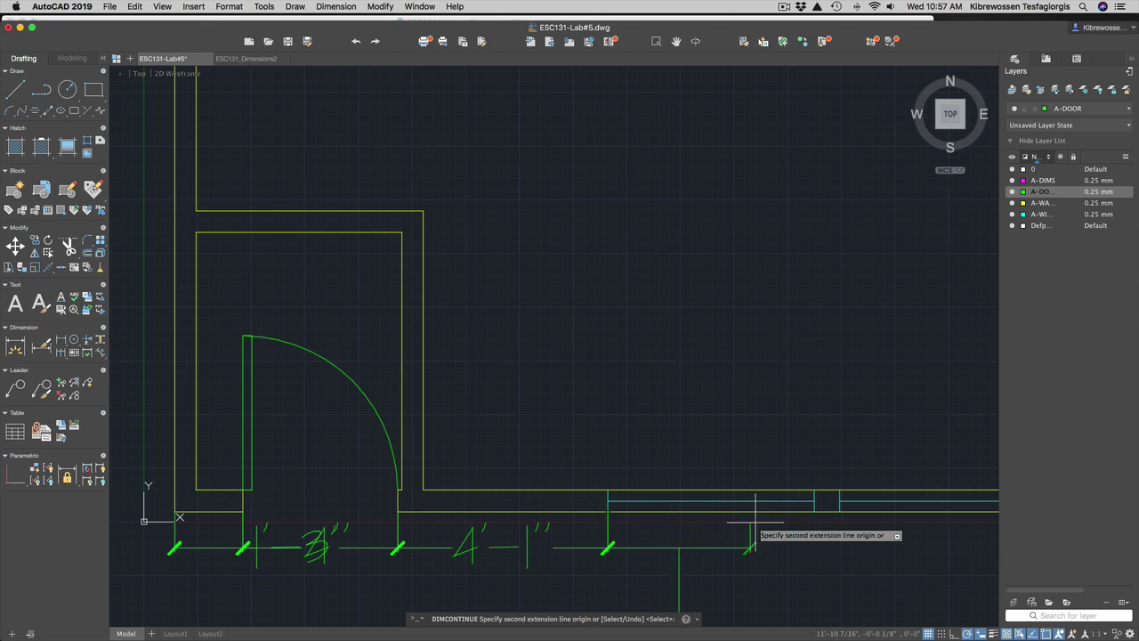
{"action": "left_click", "coordinate": [814, 512]}
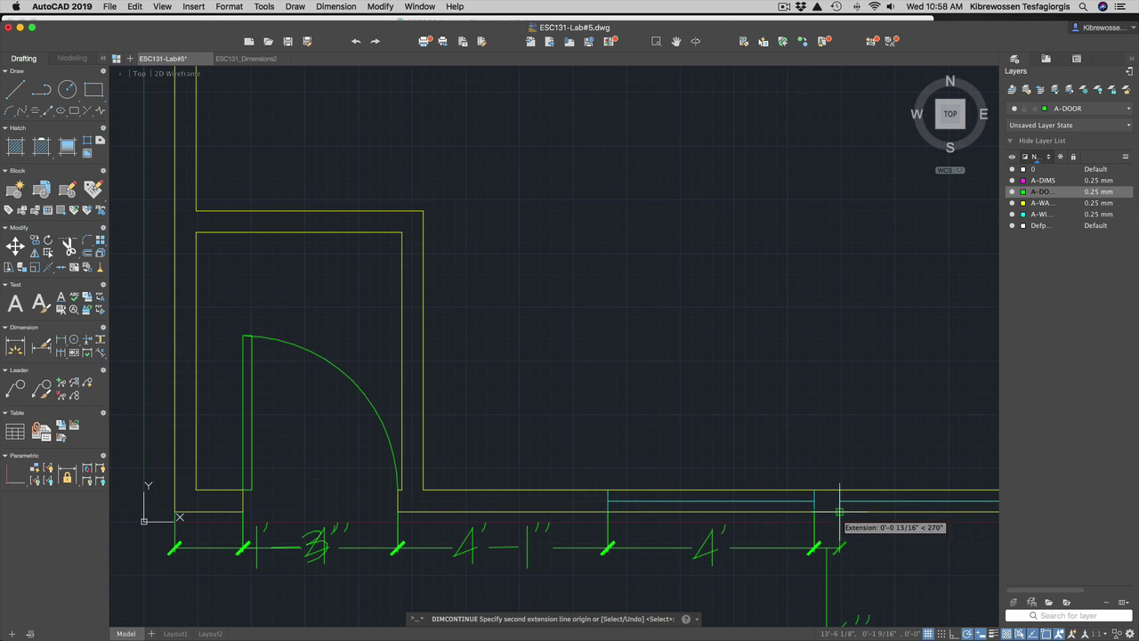
Continue the lower wall's dimension chain across the gap between the windows and the second window, then end the command.
{"action": "scroll", "coordinate": [836, 513], "scroll_direction": "down", "scroll_amount": 1}
{"action": "left_click", "coordinate": [837, 513]}
{"action": "scroll", "coordinate": [837, 513], "scroll_direction": "down", "scroll_amount": 3}
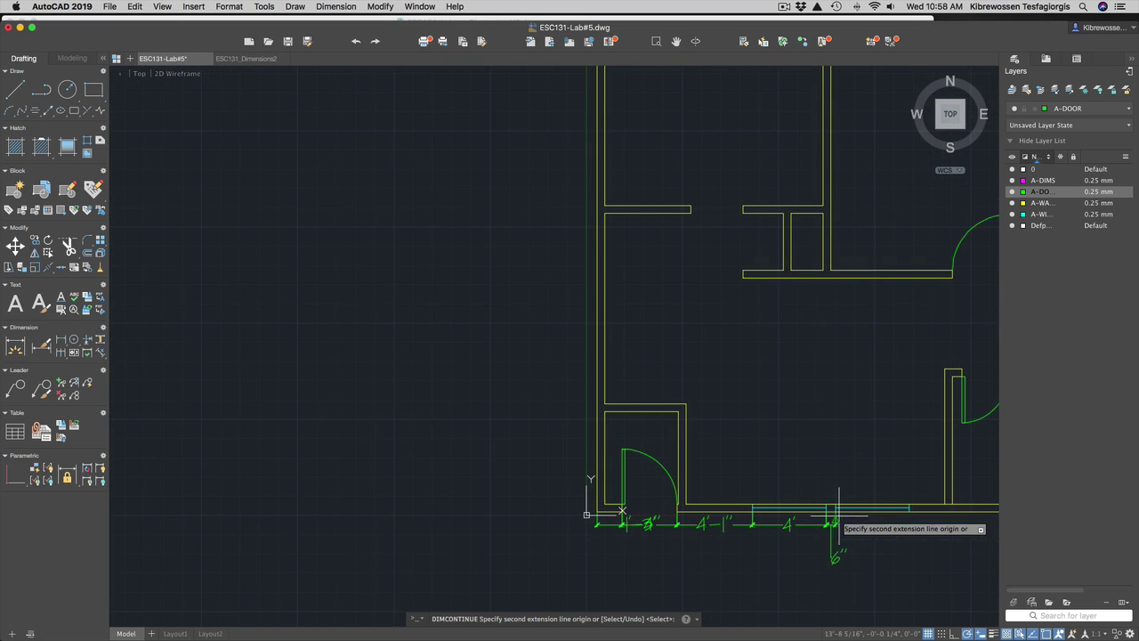
{"action": "left_click", "coordinate": [909, 513]}
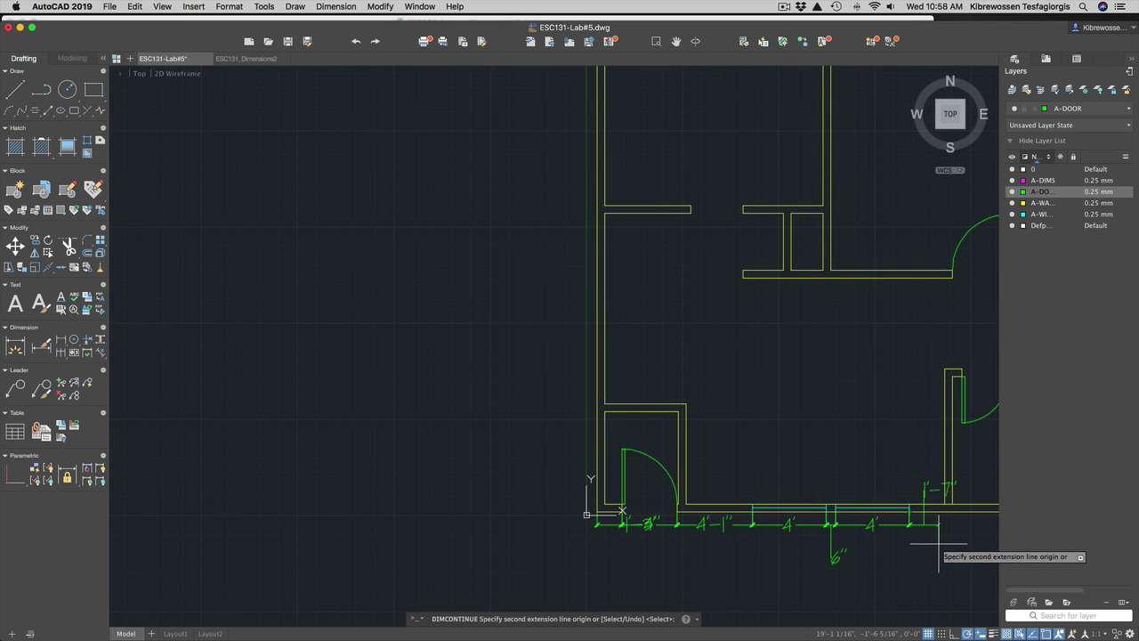
{"action": "key", "text": "Return"}
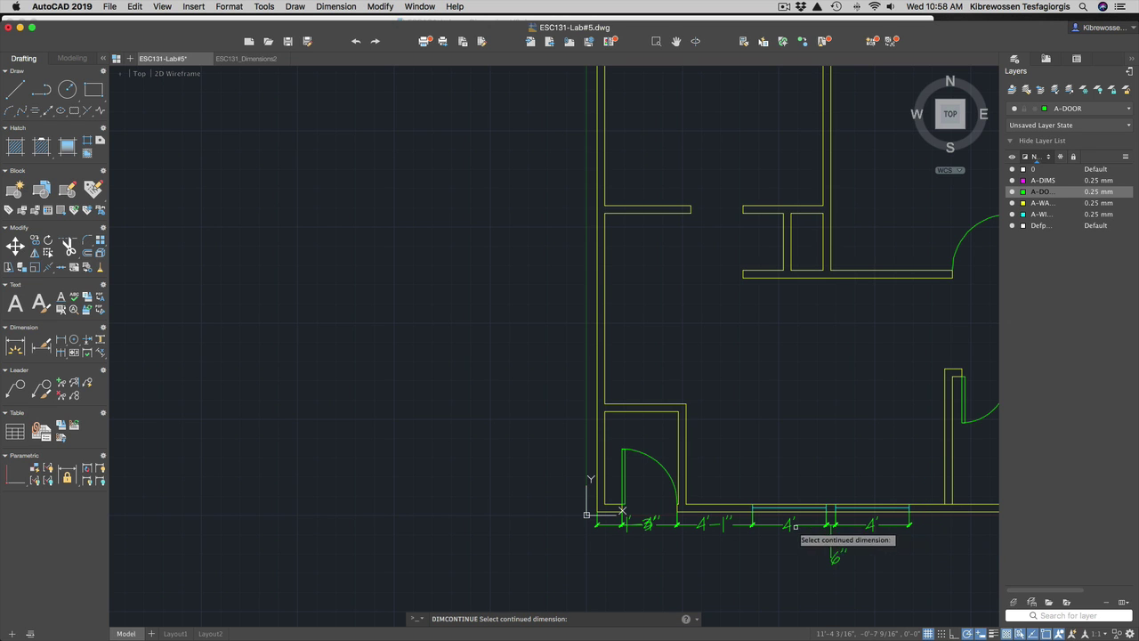
{"action": "scroll", "coordinate": [770, 565], "scroll_direction": "down", "scroll_amount": 3}
{"action": "scroll", "coordinate": [769, 565], "scroll_direction": "up", "scroll_amount": 6}
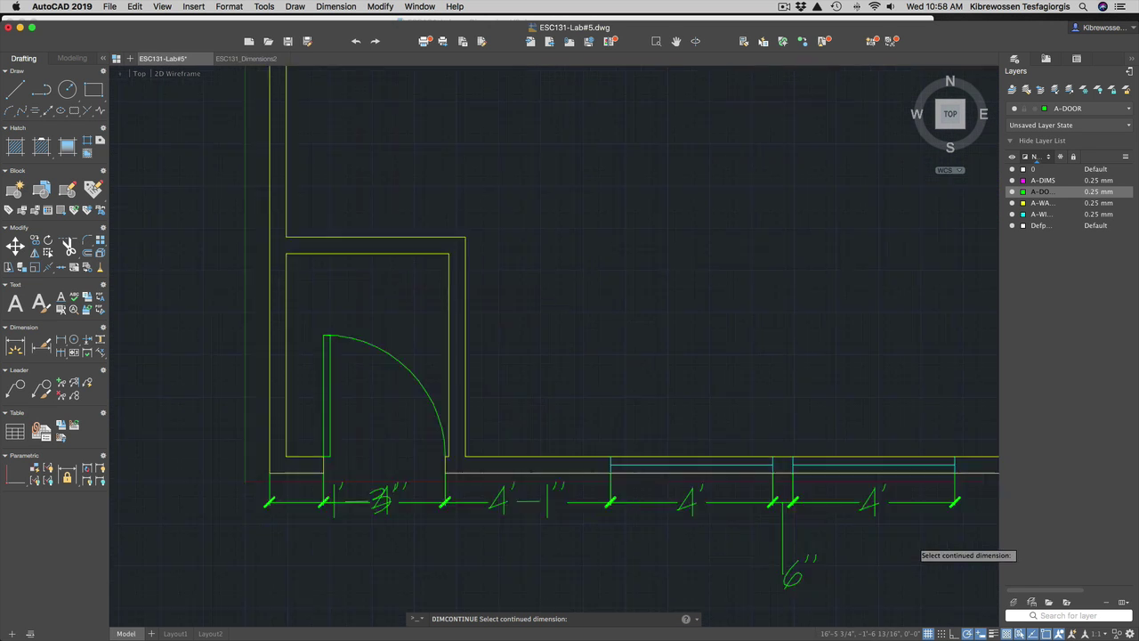
{"action": "scroll", "coordinate": [509, 530], "scroll_direction": "down", "scroll_amount": 1}
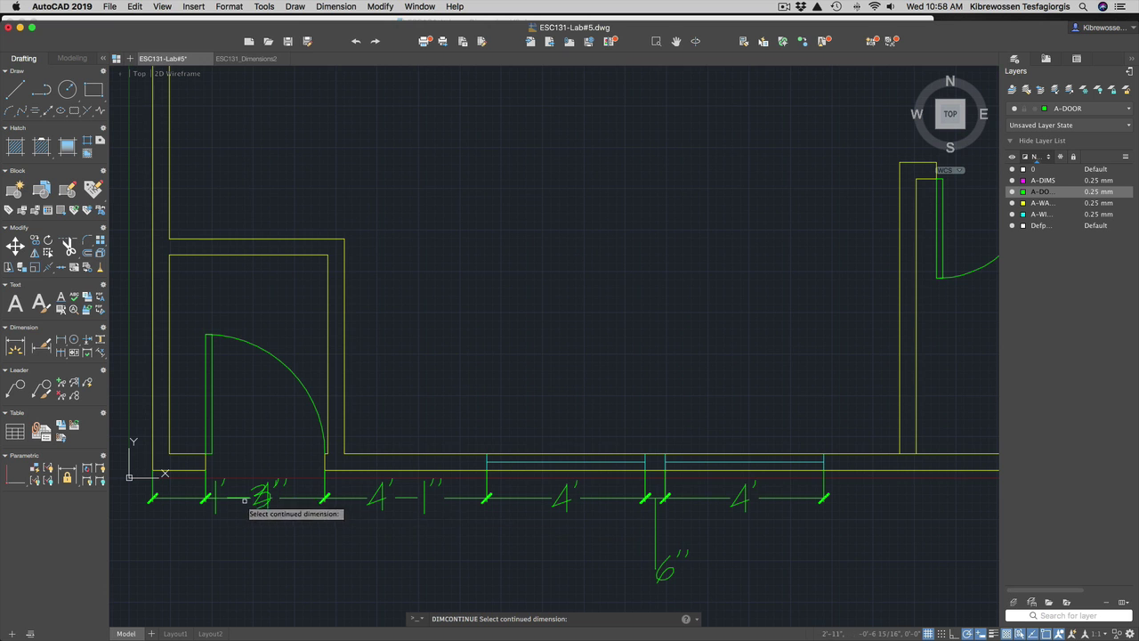
{"action": "scroll", "coordinate": [511, 517], "scroll_direction": "down", "scroll_amount": 3}
{"action": "scroll", "coordinate": [556, 469], "scroll_direction": "down", "scroll_amount": 3}
{"action": "scroll", "coordinate": [557, 468], "scroll_direction": "up", "scroll_amount": 3}
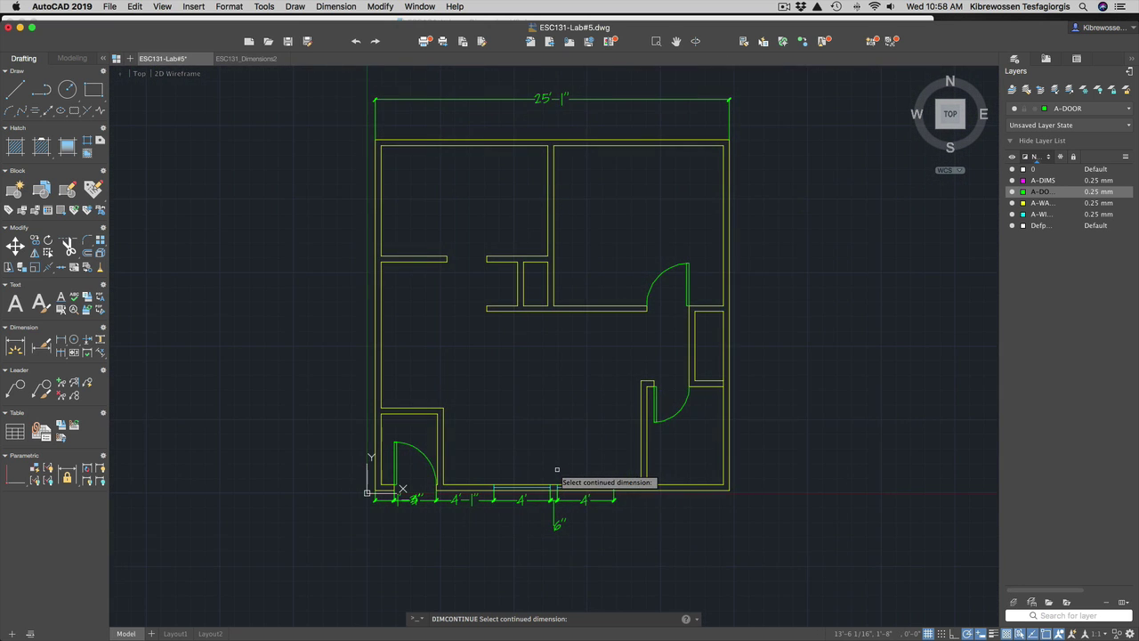
{"action": "key", "text": "Return"}
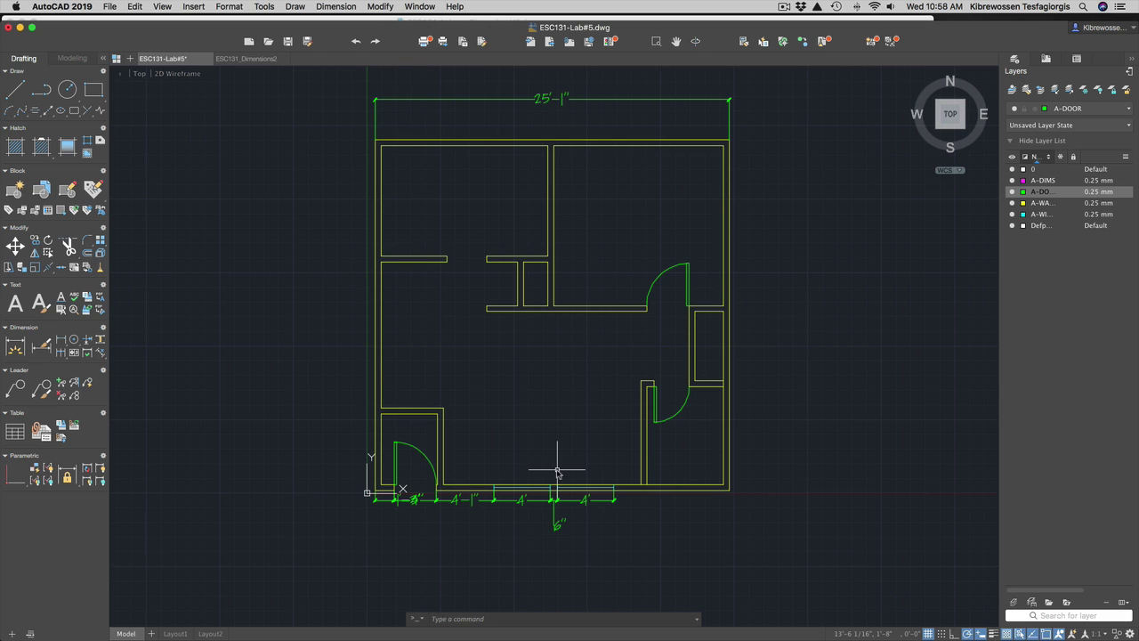
Modify the ESC131-DIMS dimension style by setting its text height to 5 inches, and accept the change.
{"action": "type", "text": "DIMST"}
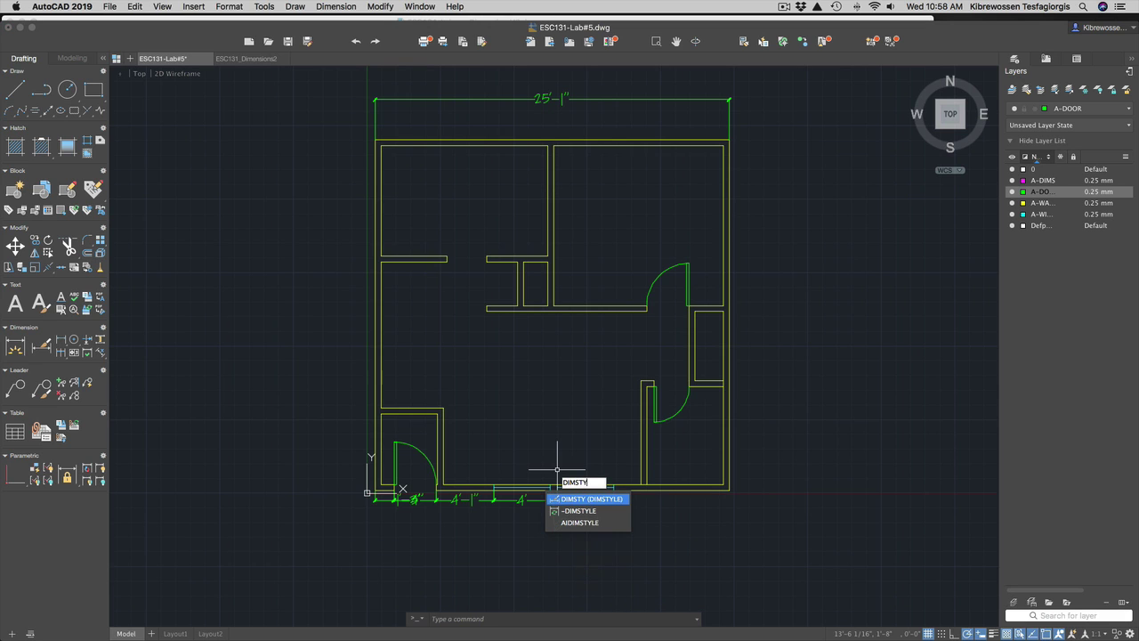
{"action": "type", "text": "Y"}
{"action": "key", "text": "Return"}
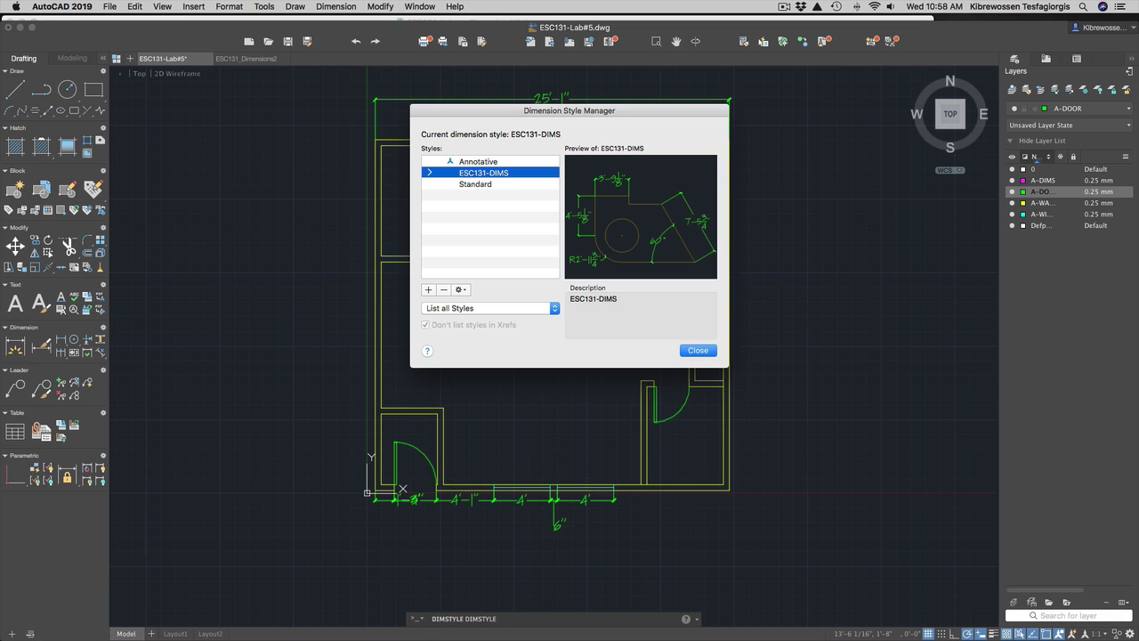
{"action": "left_click", "coordinate": [461, 290]}
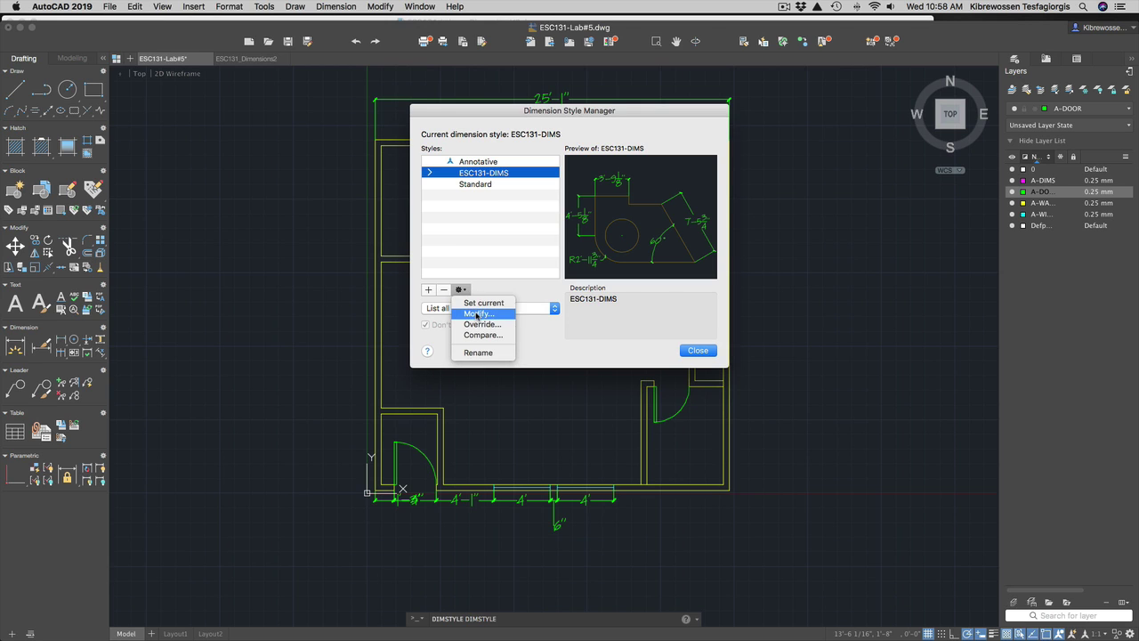
{"action": "left_click", "coordinate": [477, 314]}
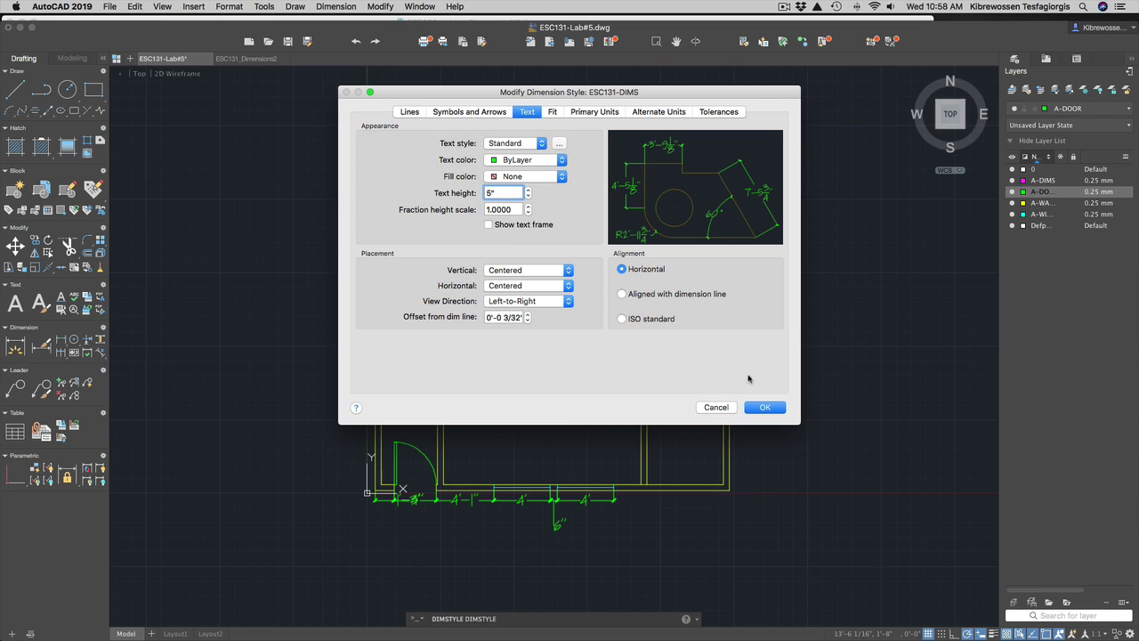
{"action": "left_click", "coordinate": [765, 407]}
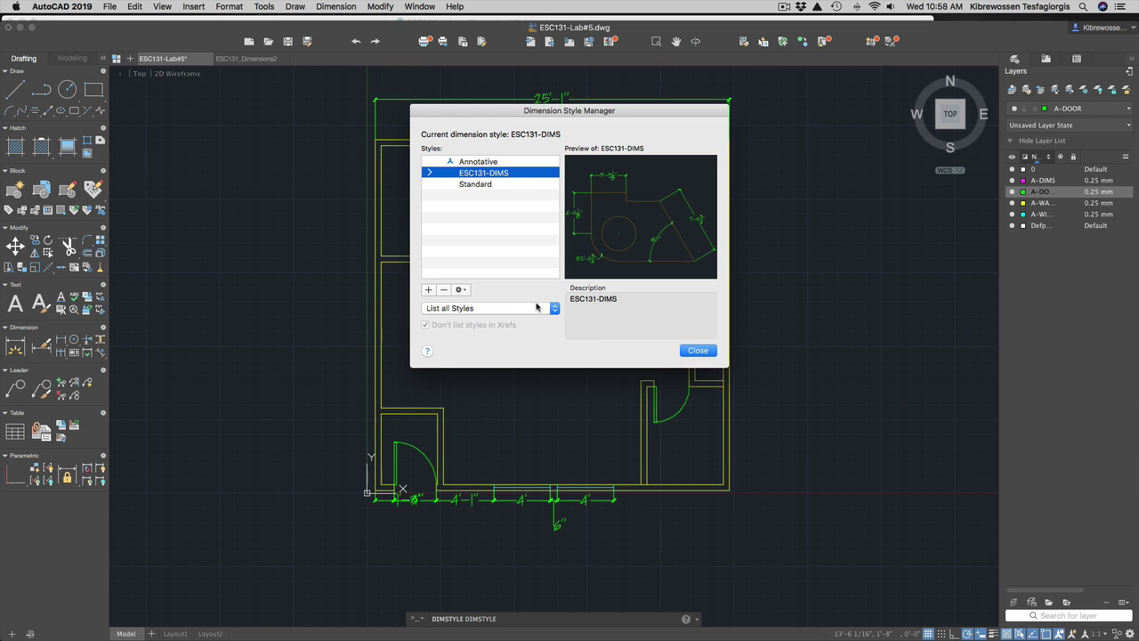
Set the modified ESC131-DIMS style as current and close the Dimension Style Manager.
{"action": "left_click", "coordinate": [461, 290]}
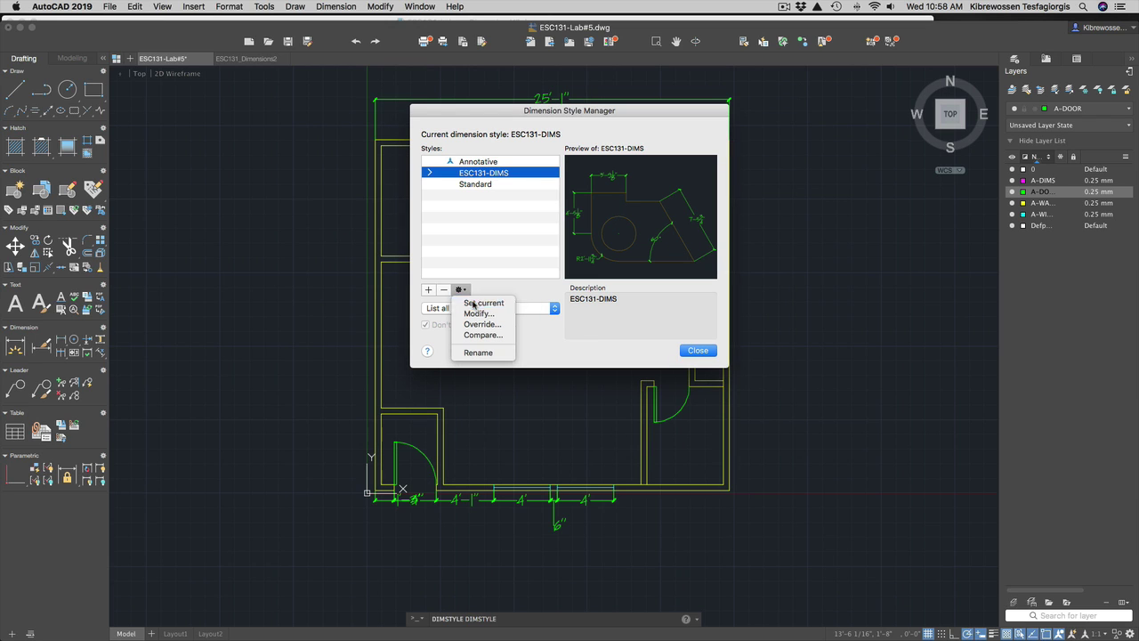
{"action": "left_click", "coordinate": [477, 303]}
{"action": "left_click", "coordinate": [702, 352]}
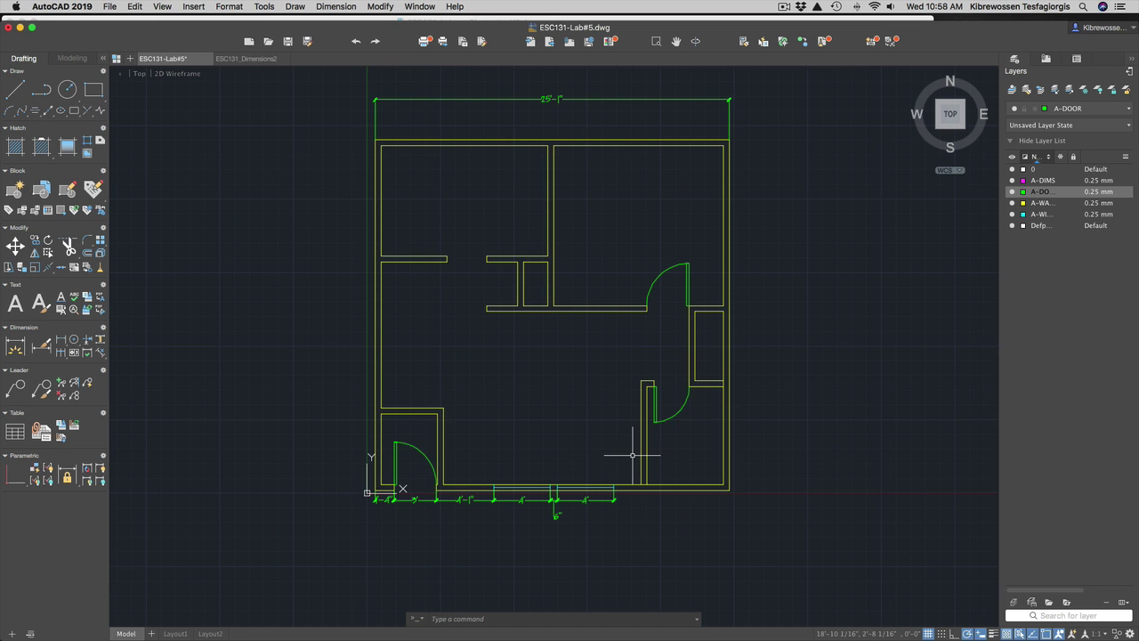
Examine the size and legibility of the dimension text on the overall width and the lower wall's chain.
{"action": "scroll", "coordinate": [627, 402], "scroll_direction": "down", "scroll_amount": 3}
{"action": "scroll", "coordinate": [627, 404], "scroll_direction": "up", "scroll_amount": 8}
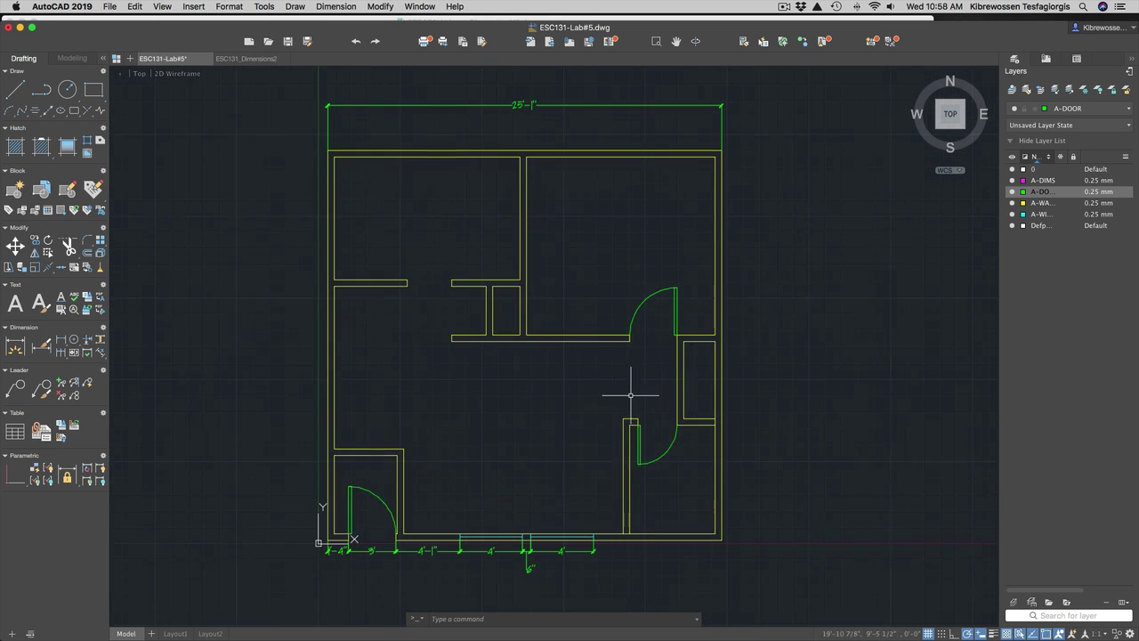
{"action": "scroll", "coordinate": [621, 406], "scroll_direction": "down", "scroll_amount": 6}
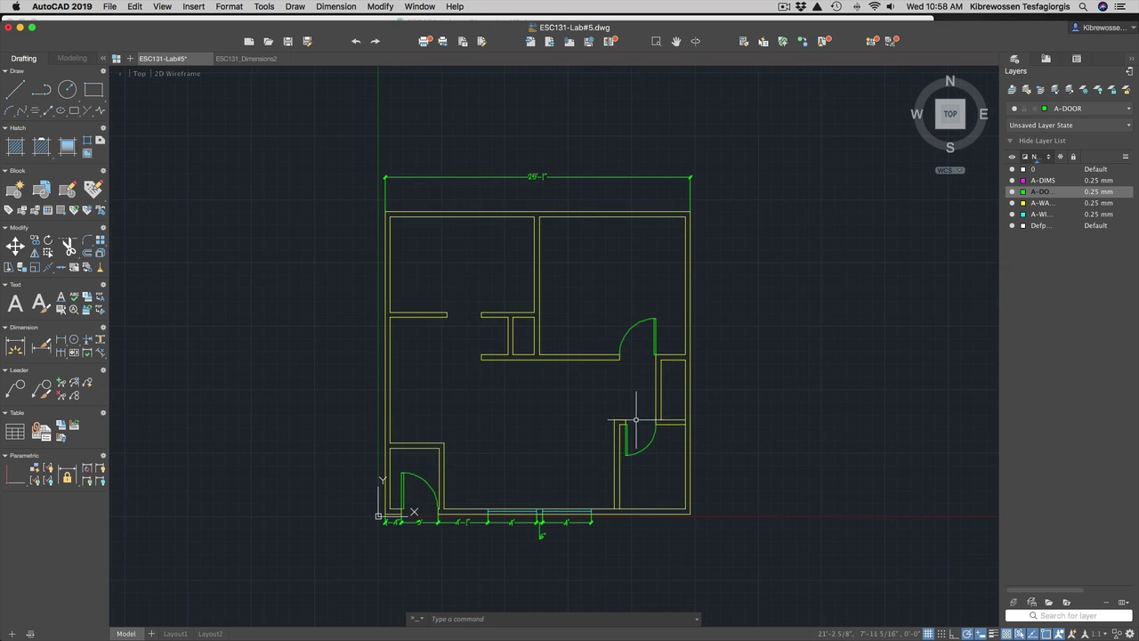
{"action": "scroll", "coordinate": [584, 294], "scroll_direction": "up", "scroll_amount": 2}
{"action": "scroll", "coordinate": [585, 298], "scroll_direction": "up", "scroll_amount": 1}
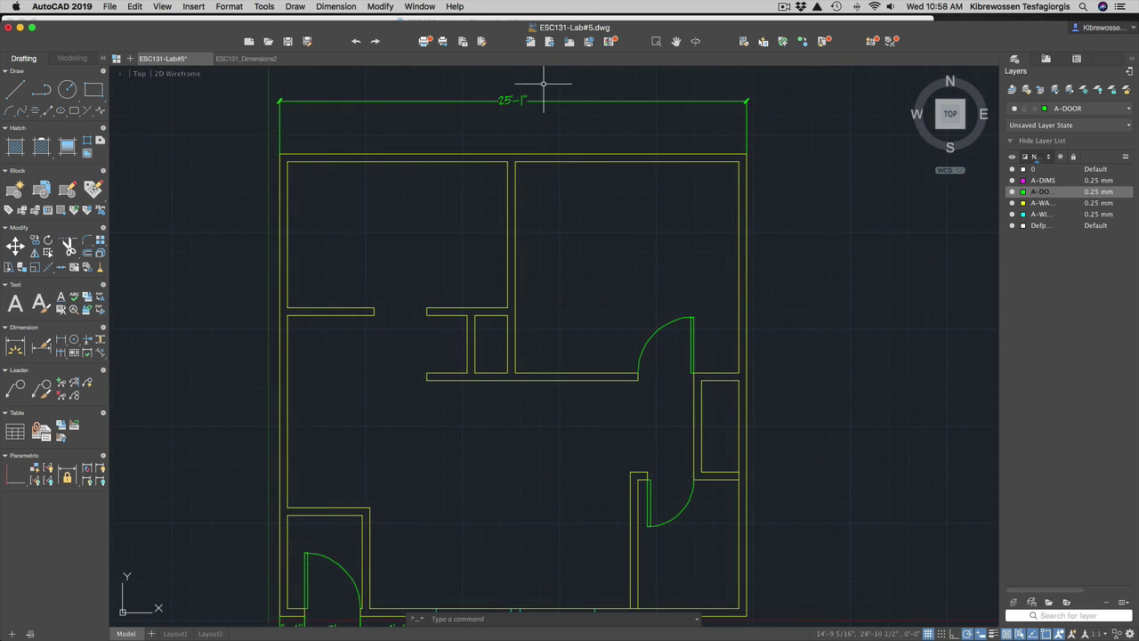
{"action": "scroll", "coordinate": [543, 93], "scroll_direction": "up", "scroll_amount": 3}
{"action": "scroll", "coordinate": [542, 105], "scroll_direction": "down", "scroll_amount": 2}
{"action": "scroll", "coordinate": [543, 109], "scroll_direction": "down", "scroll_amount": 1}
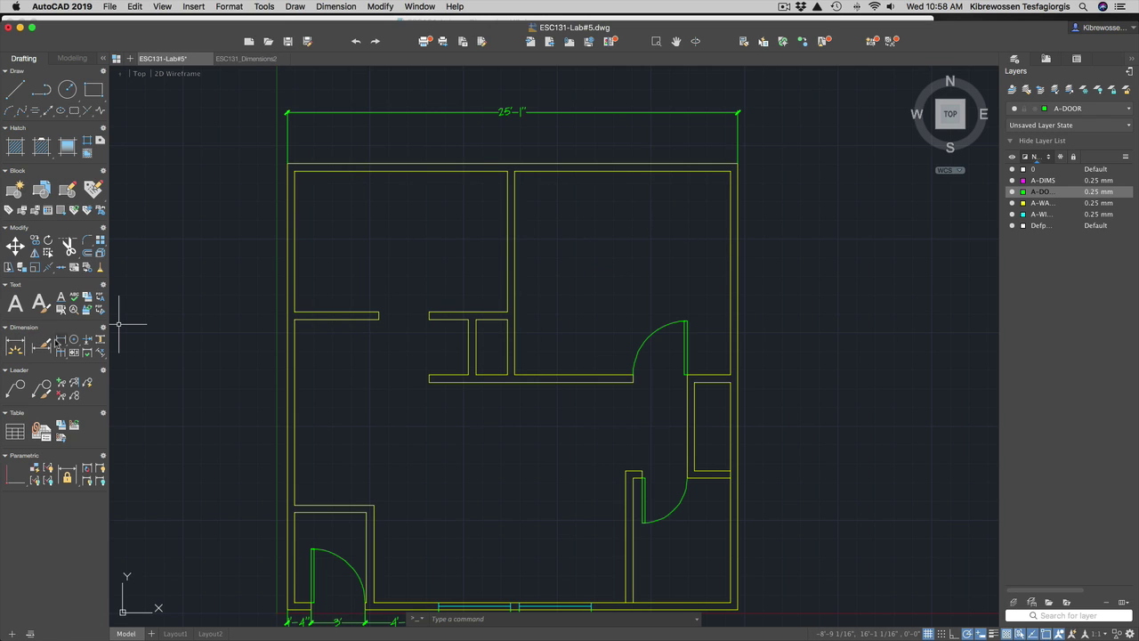
Dimension the upper-right room's interior width between the inner exterior wall face and the partition, with the dimension line inside the room.
{"action": "left_click", "coordinate": [15, 346]}
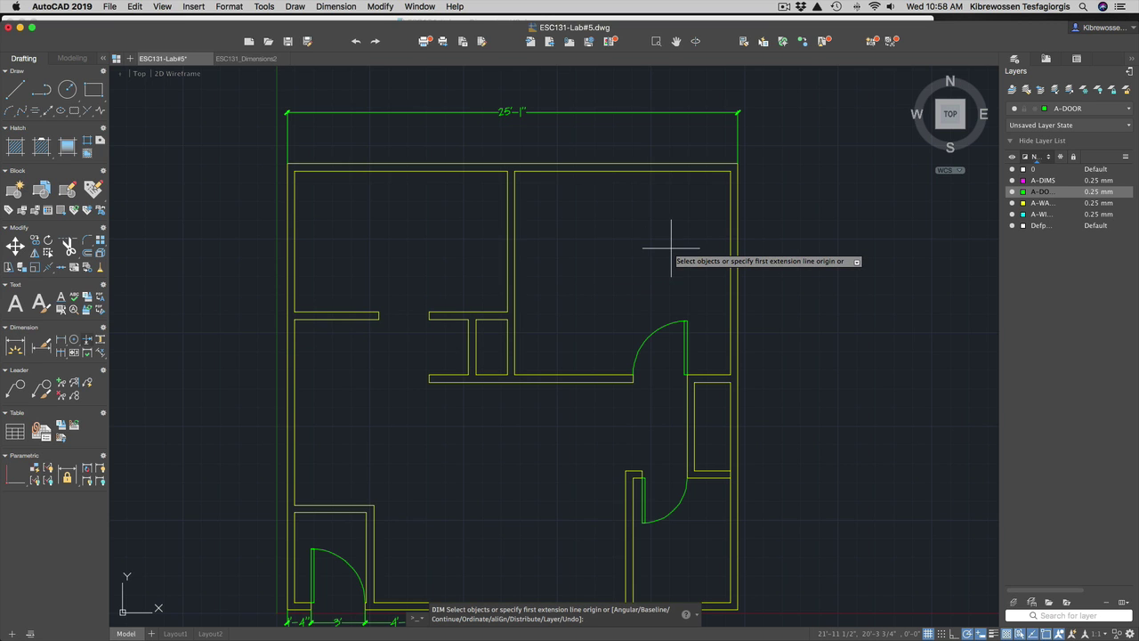
{"action": "scroll", "coordinate": [669, 248], "scroll_direction": "down", "scroll_amount": 2}
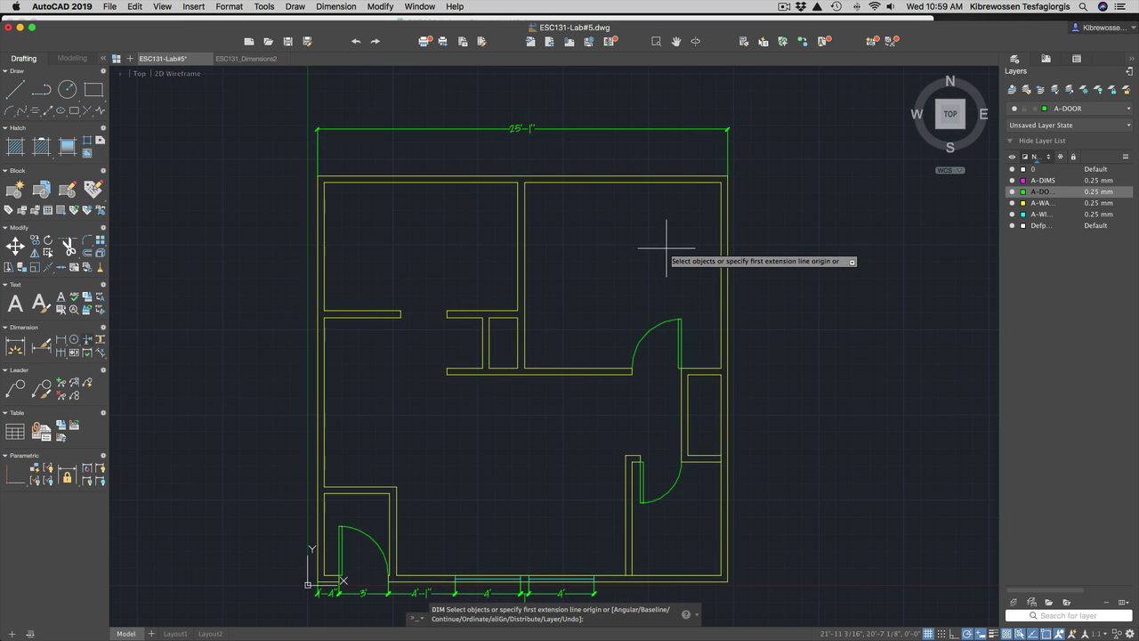
{"action": "left_click", "coordinate": [720, 182]}
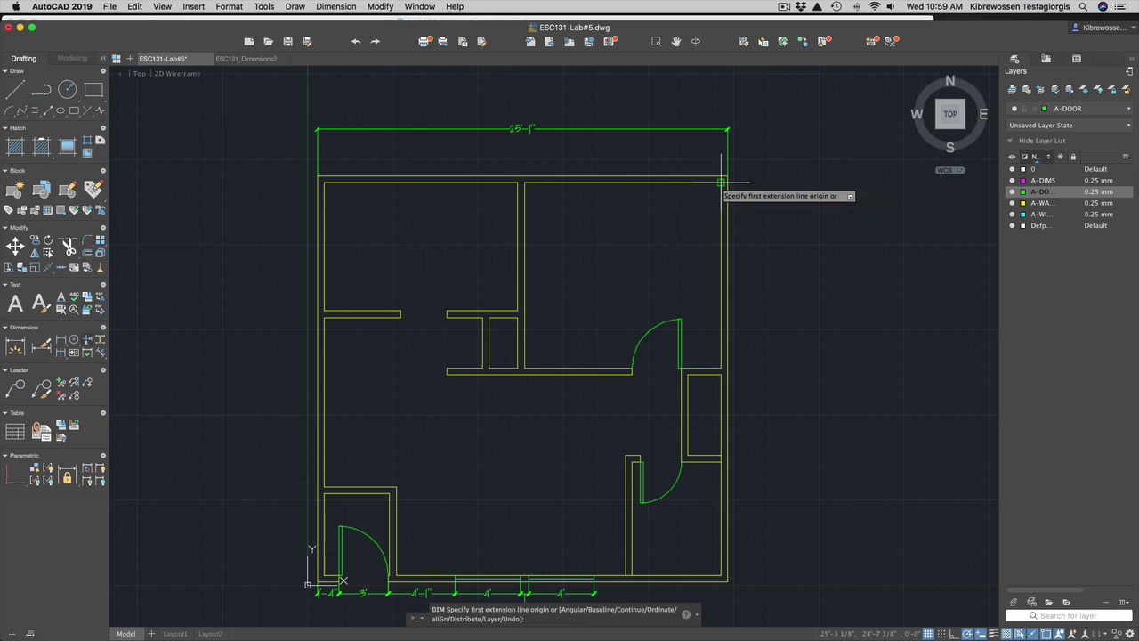
{"action": "left_click", "coordinate": [524, 182]}
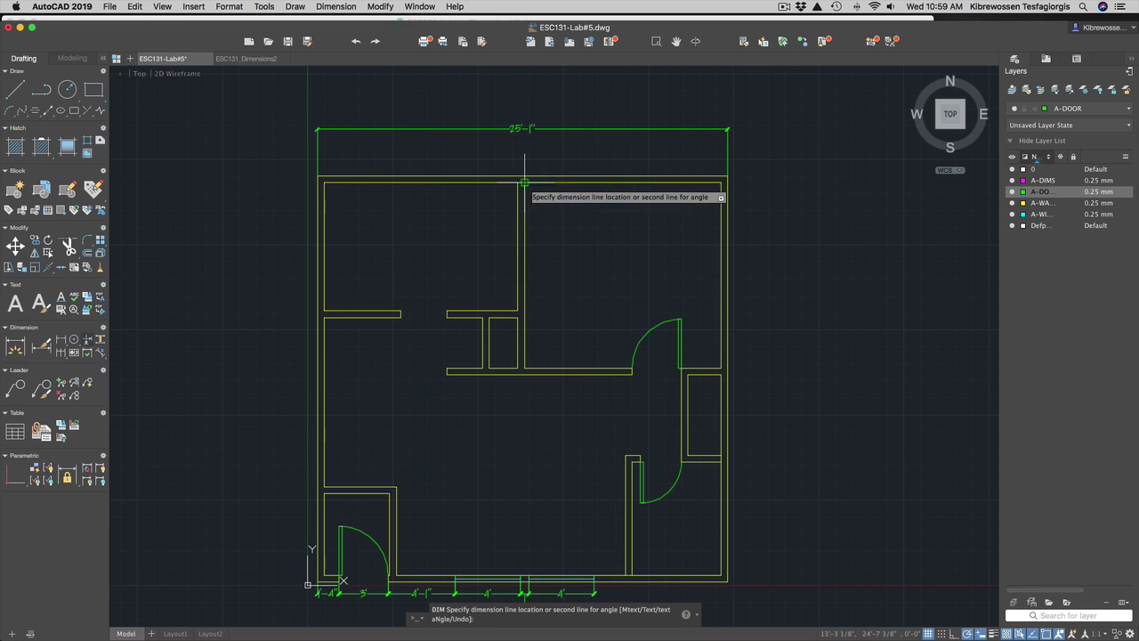
{"action": "left_click", "coordinate": [541, 230]}
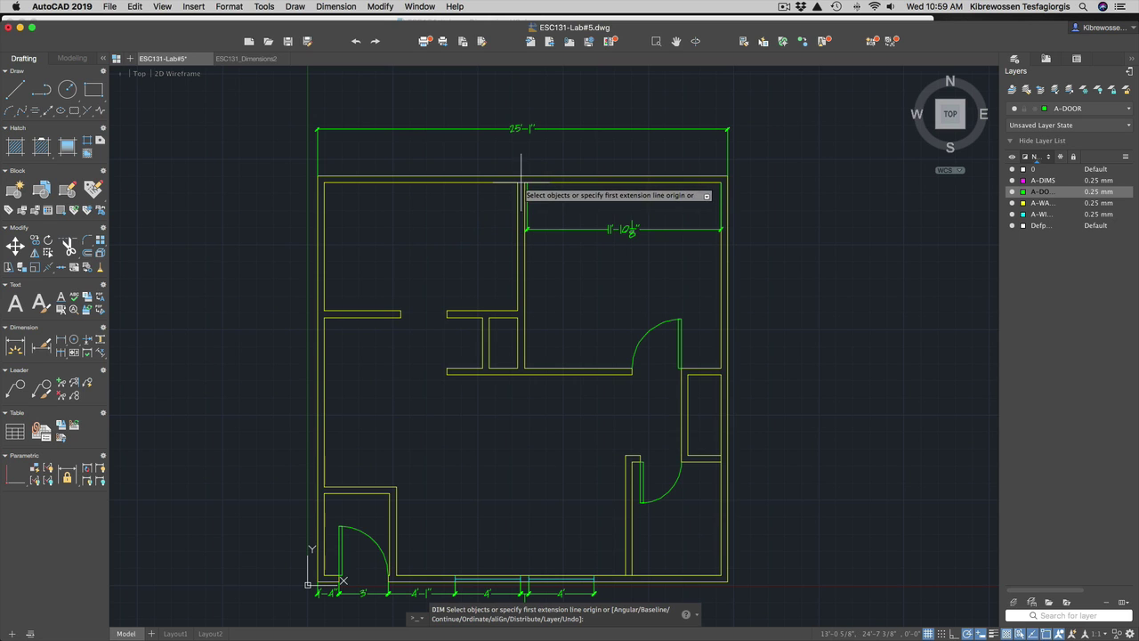
Dimension the upper-right room's interior height from the upper wall's inner face to the room's lower wall, with the line inside the room.
{"action": "left_click", "coordinate": [24, 346]}
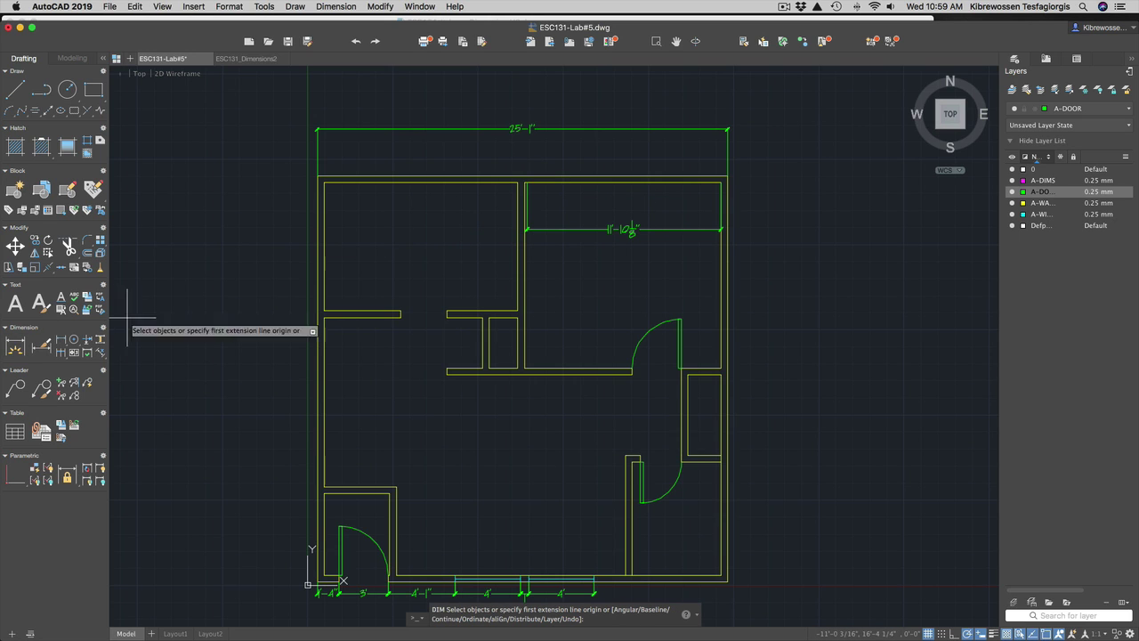
{"action": "left_click", "coordinate": [523, 183]}
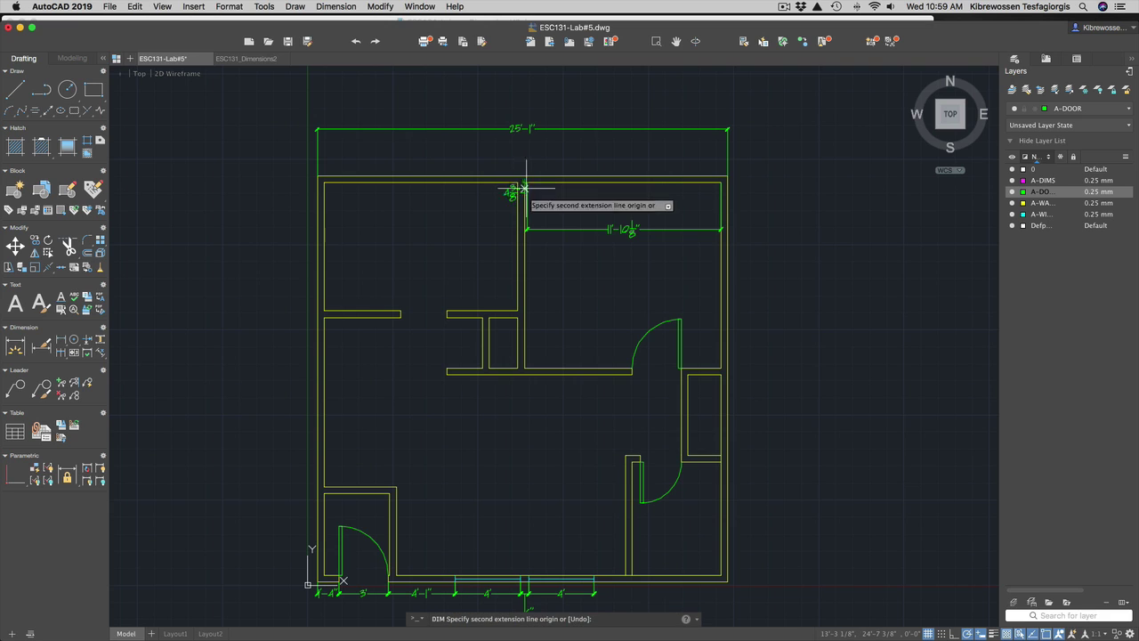
{"action": "left_click", "coordinate": [524, 368]}
{"action": "left_click", "coordinate": [574, 360]}
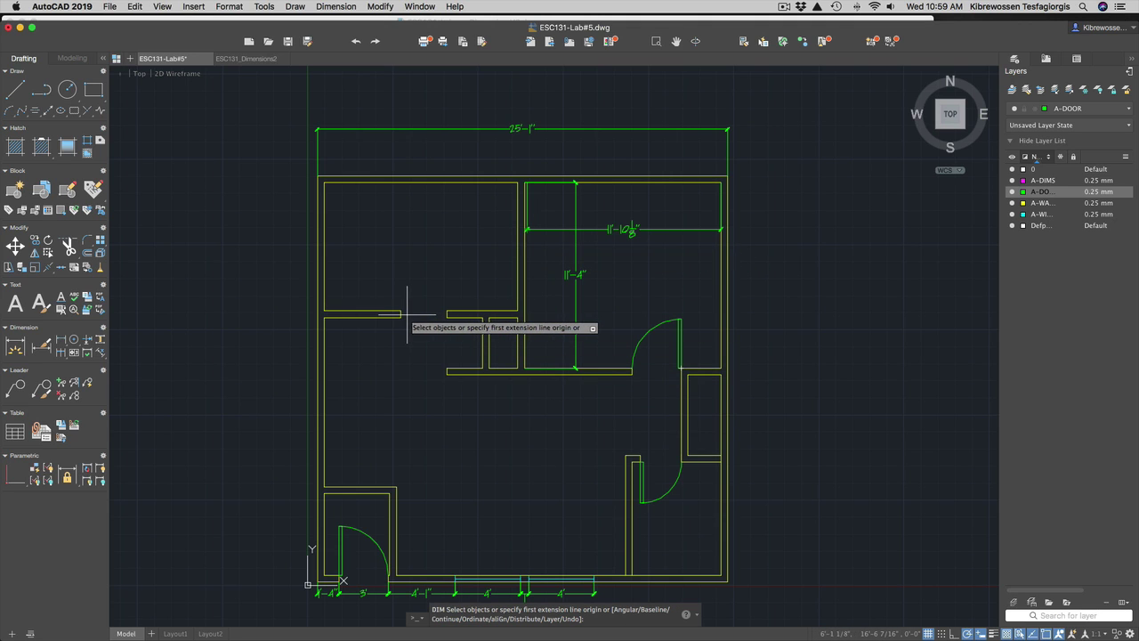
Dimension the left inner wall from the short partition down to the entry enclosure, with the dimension line inside the main room.
{"action": "left_click", "coordinate": [324, 315]}
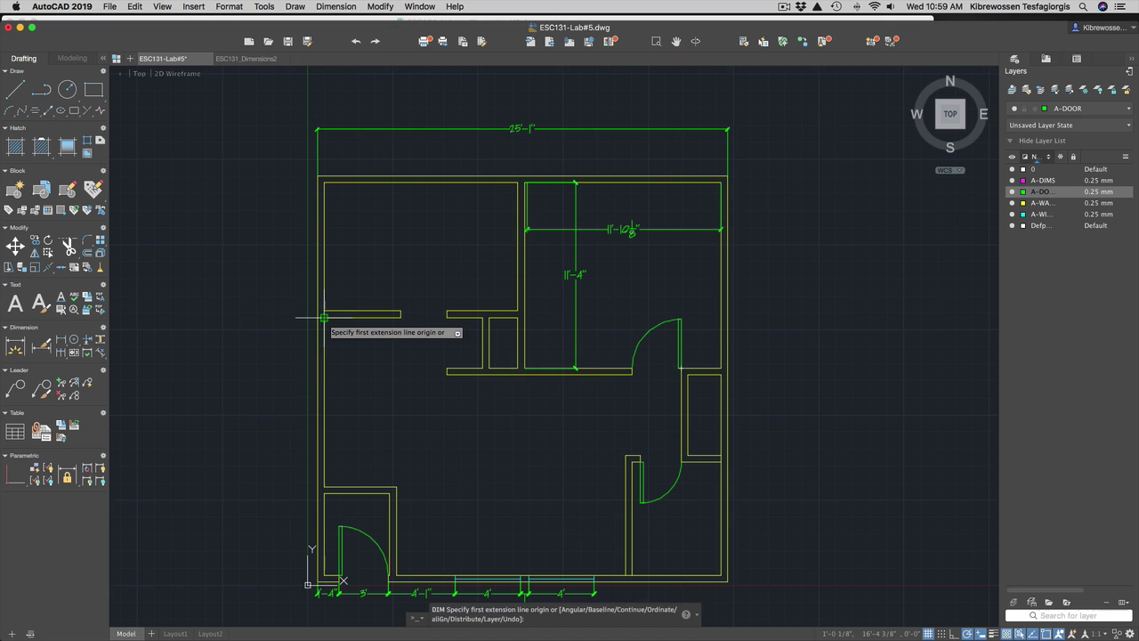
{"action": "left_click", "coordinate": [323, 488]}
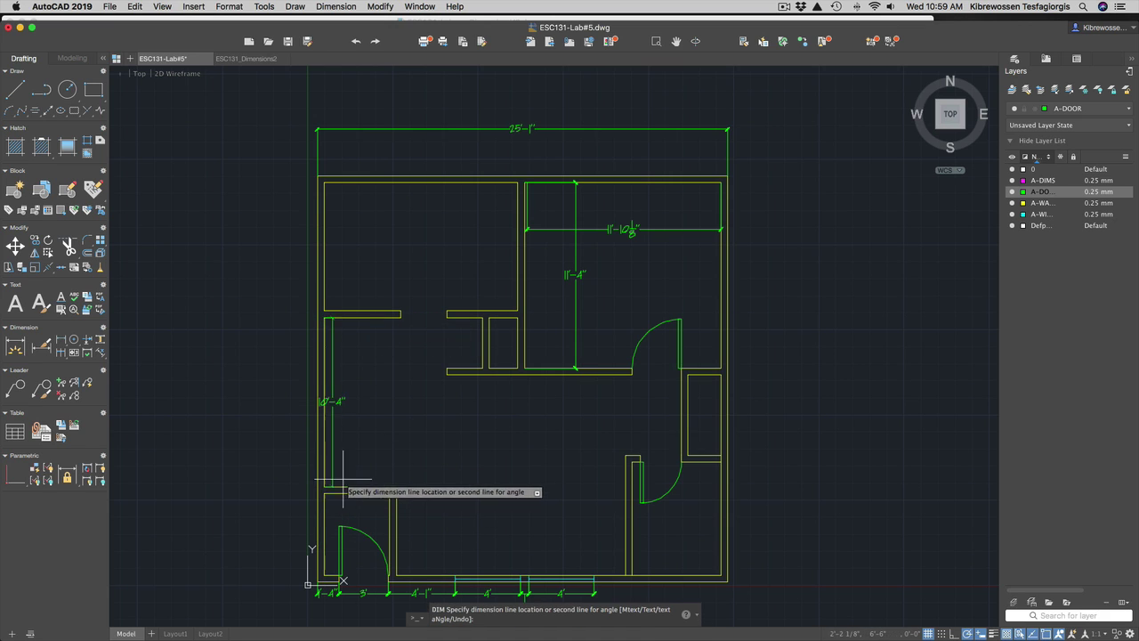
{"action": "left_click", "coordinate": [362, 474]}
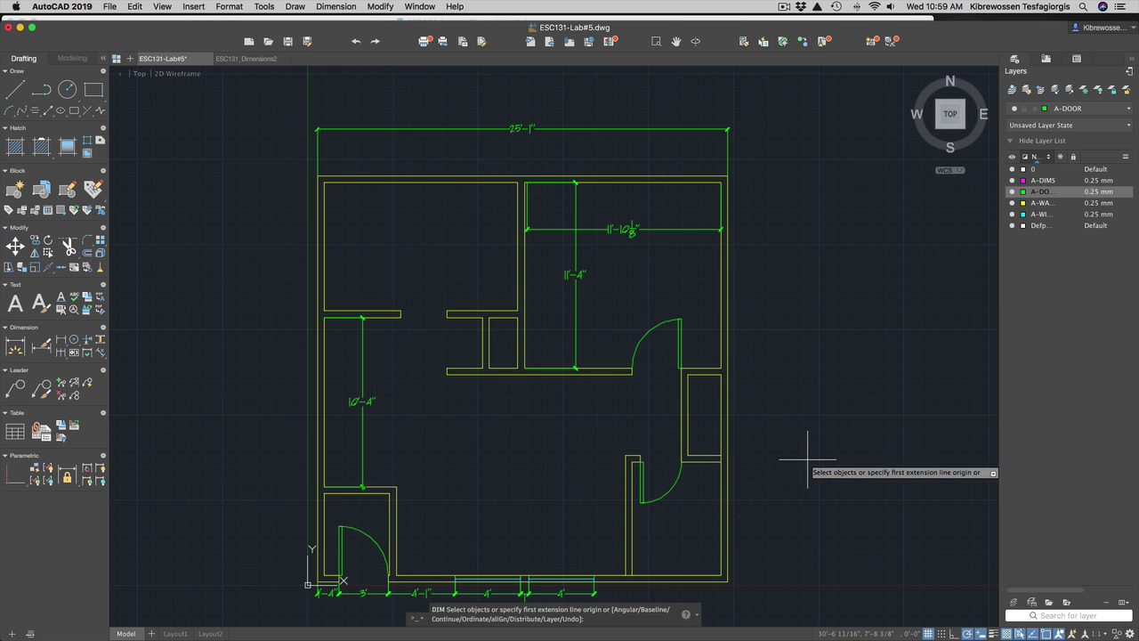
Dimension the overall height of the right exterior wall between its outer corners, with the dimension line outside the floor plan.
{"action": "left_click", "coordinate": [729, 176]}
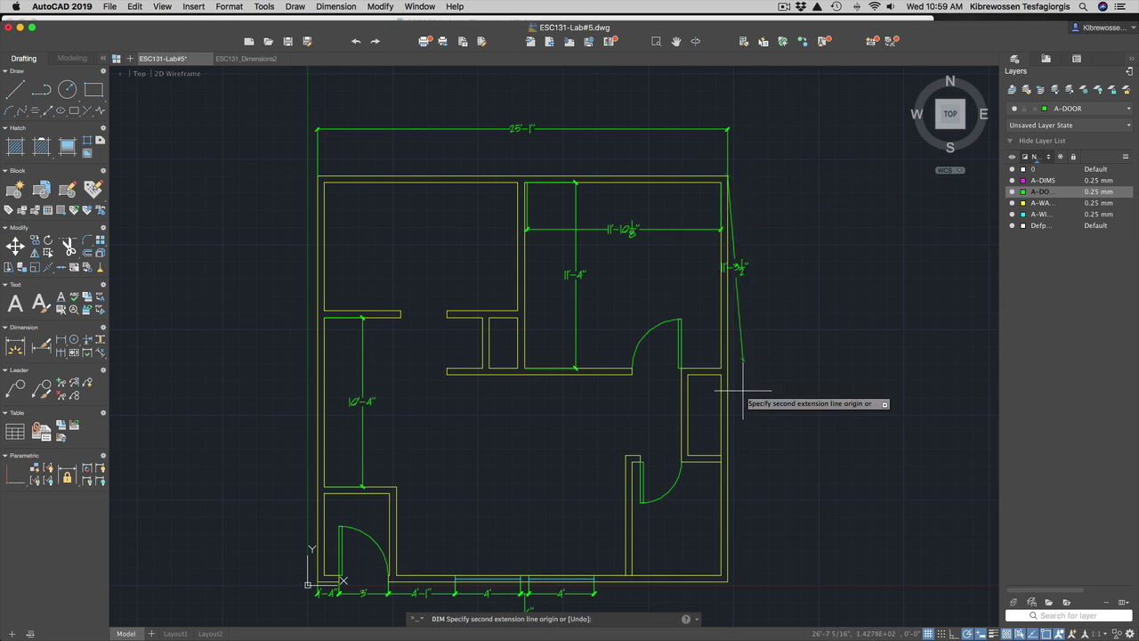
{"action": "left_click", "coordinate": [728, 583]}
{"action": "left_click", "coordinate": [762, 574]}
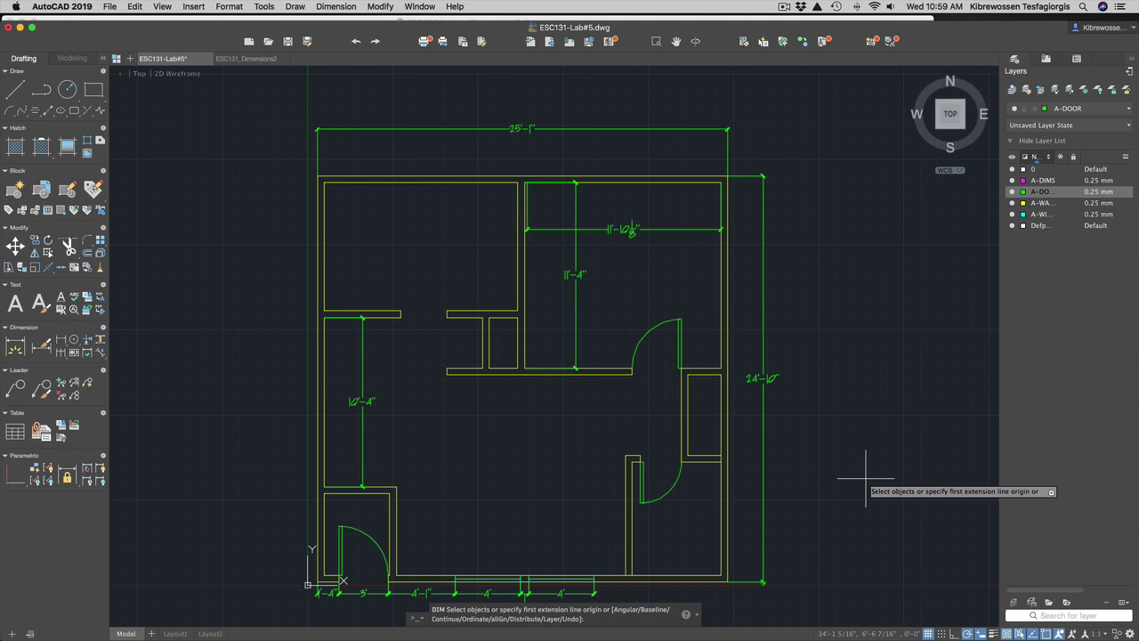
Select all dimensions similar to the overall width dimension and move them to the A-DIMS layer.
{"action": "key", "text": "Escape"}
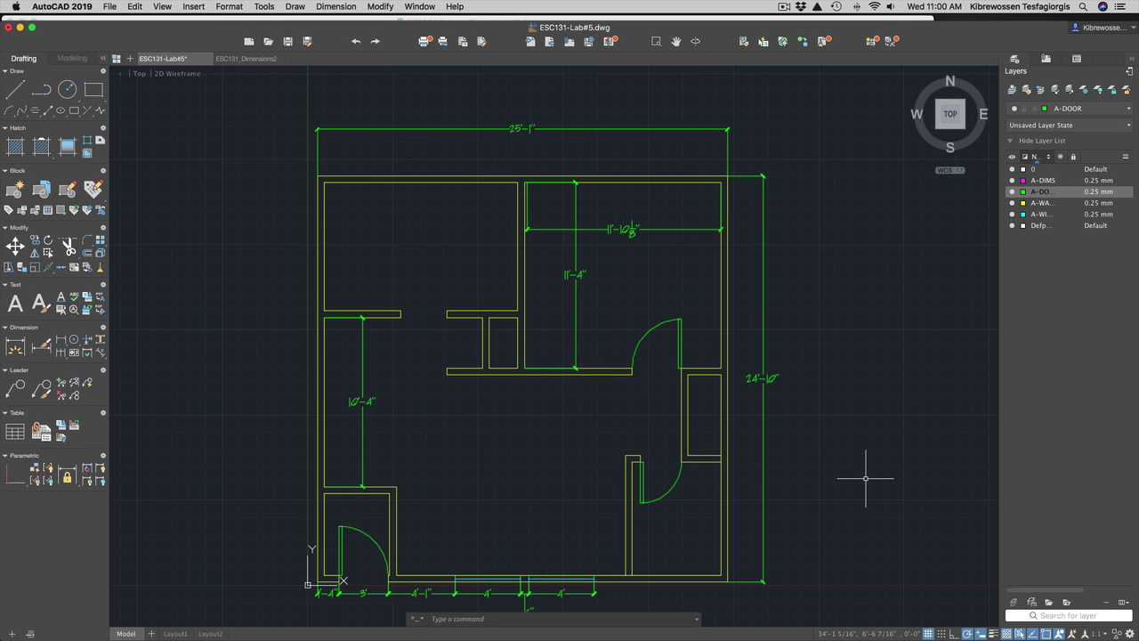
{"action": "left_click", "coordinate": [572, 128]}
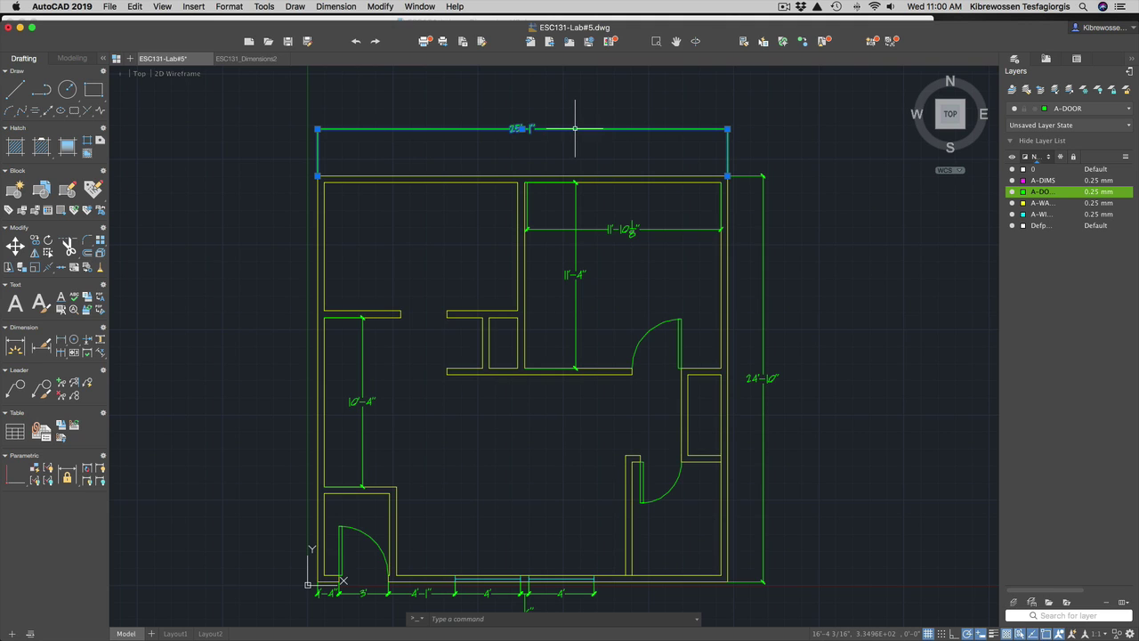
{"action": "right_click", "coordinate": [575, 128]}
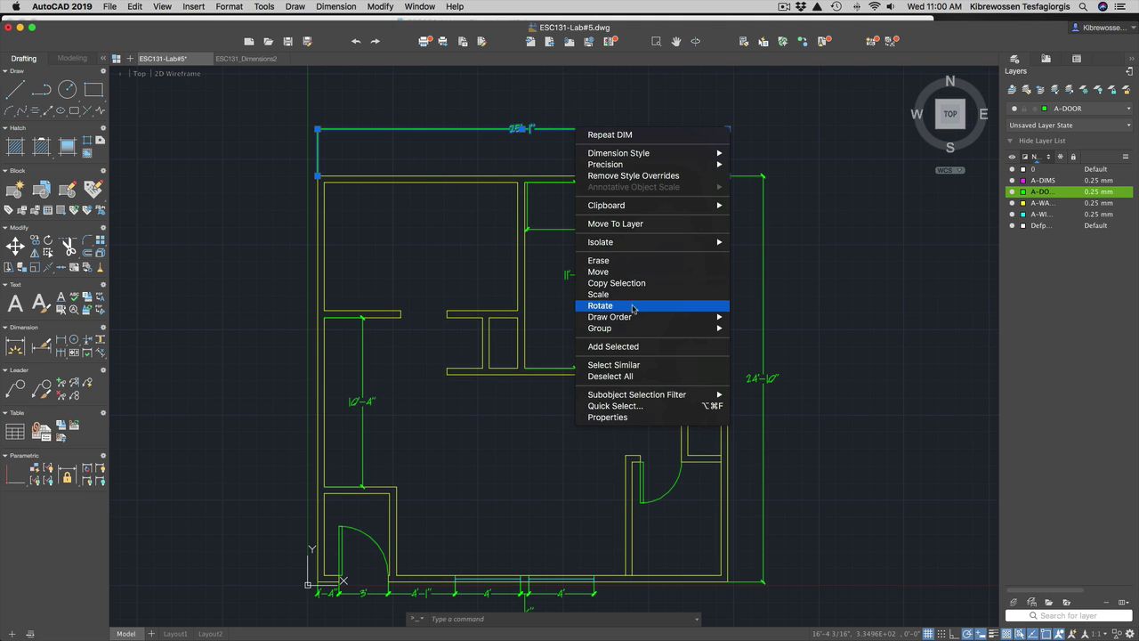
{"action": "left_click", "coordinate": [634, 365]}
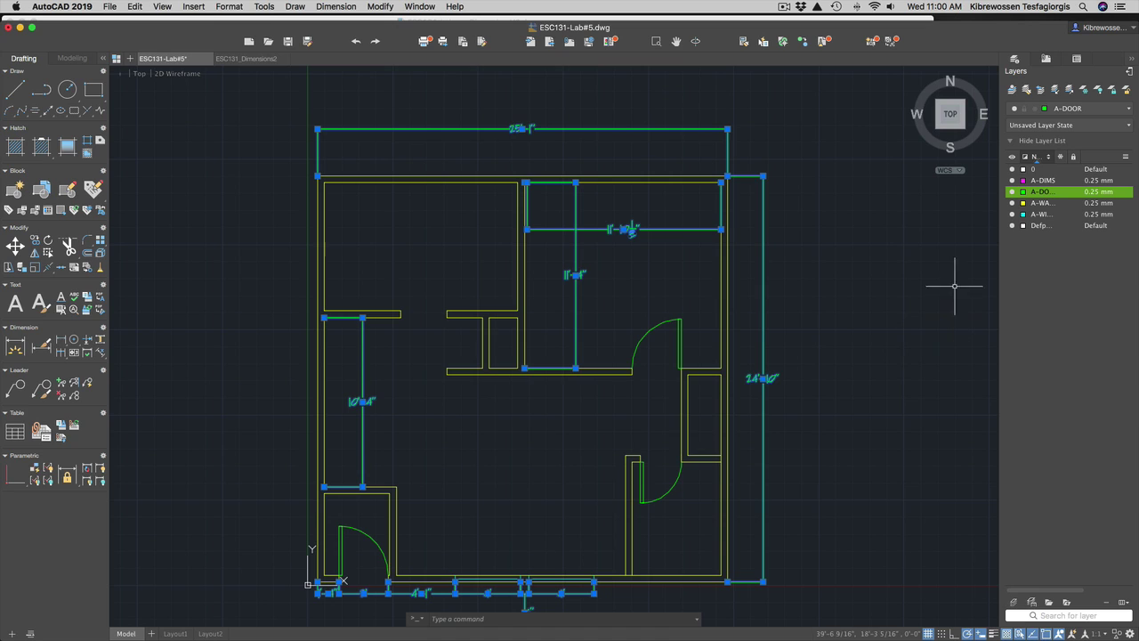
{"action": "left_click", "coordinate": [1078, 110]}
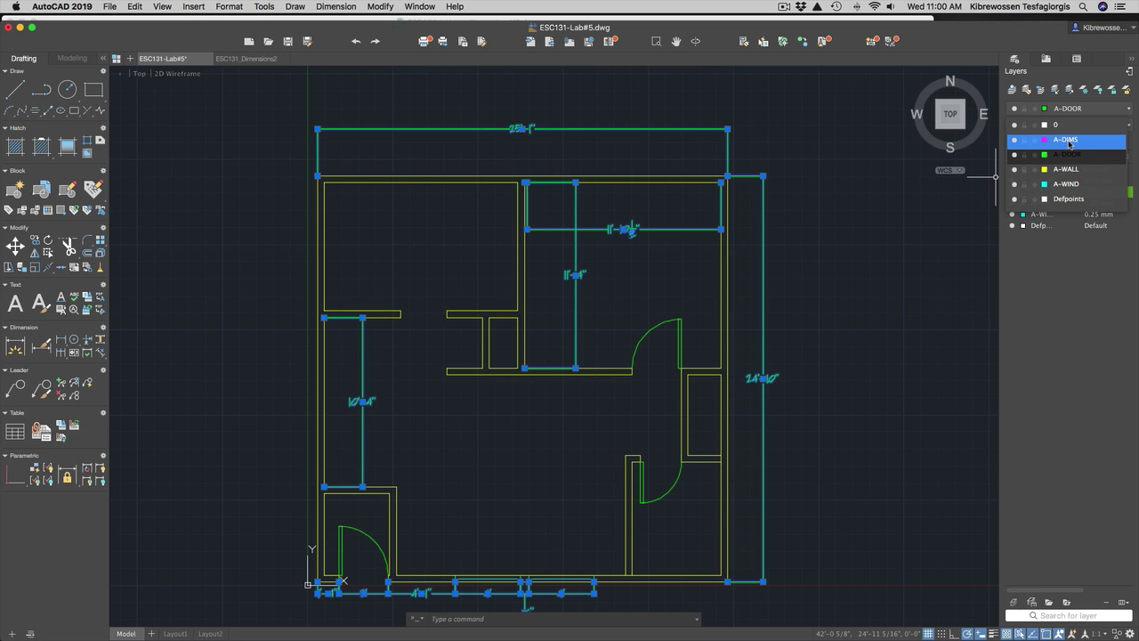
{"action": "left_click", "coordinate": [1067, 141]}
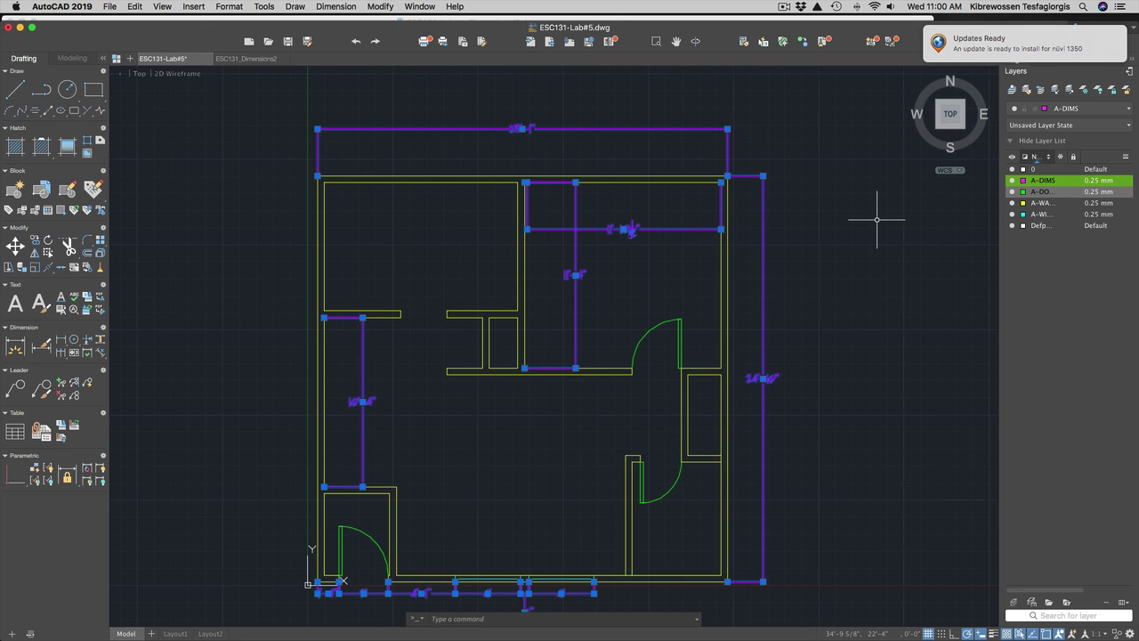
{"action": "key", "text": "Escape"}
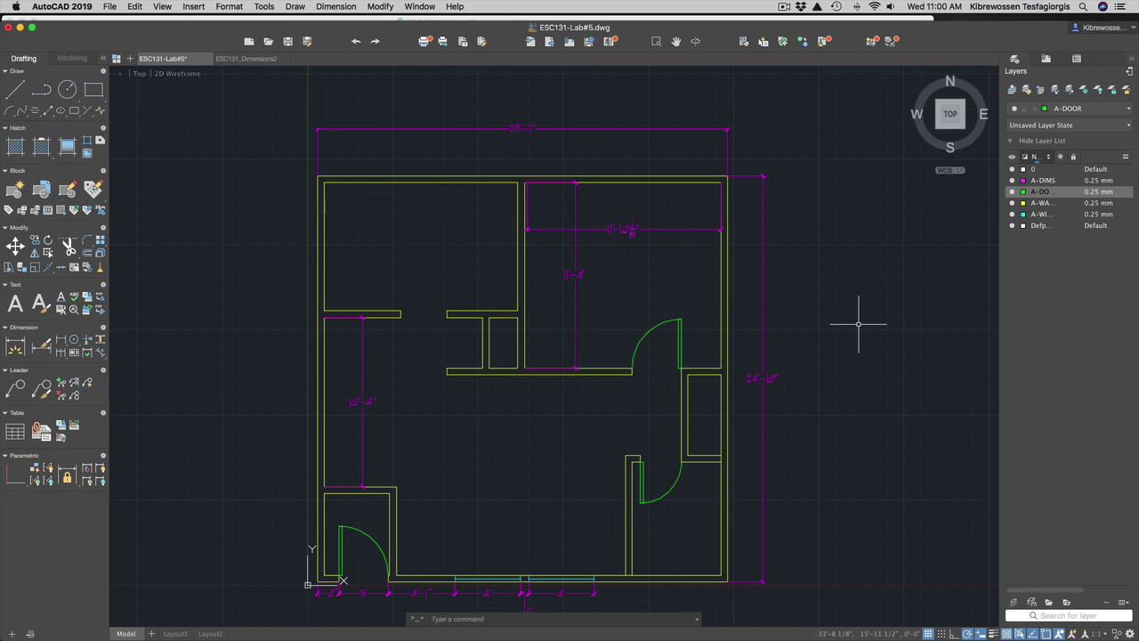
Dimension the central horizontal wall's upper edge from the closet partition to its free left end, with the dimension line just above the wall.
{"action": "left_click", "coordinate": [16, 349]}
{"action": "left_click", "coordinate": [481, 369]}
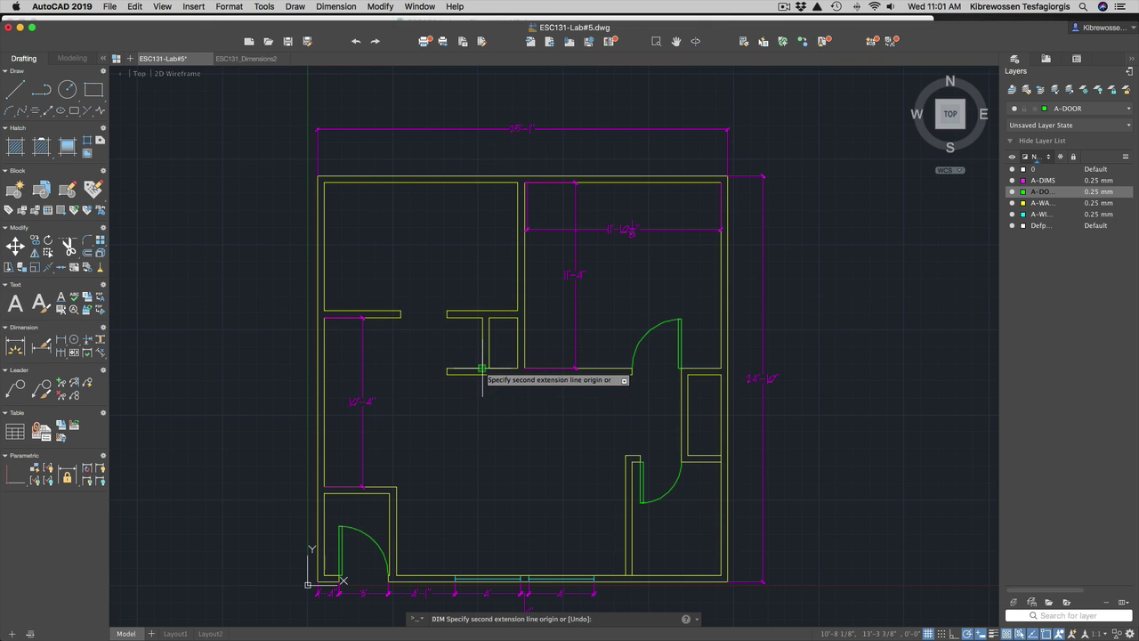
{"action": "left_click", "coordinate": [447, 368]}
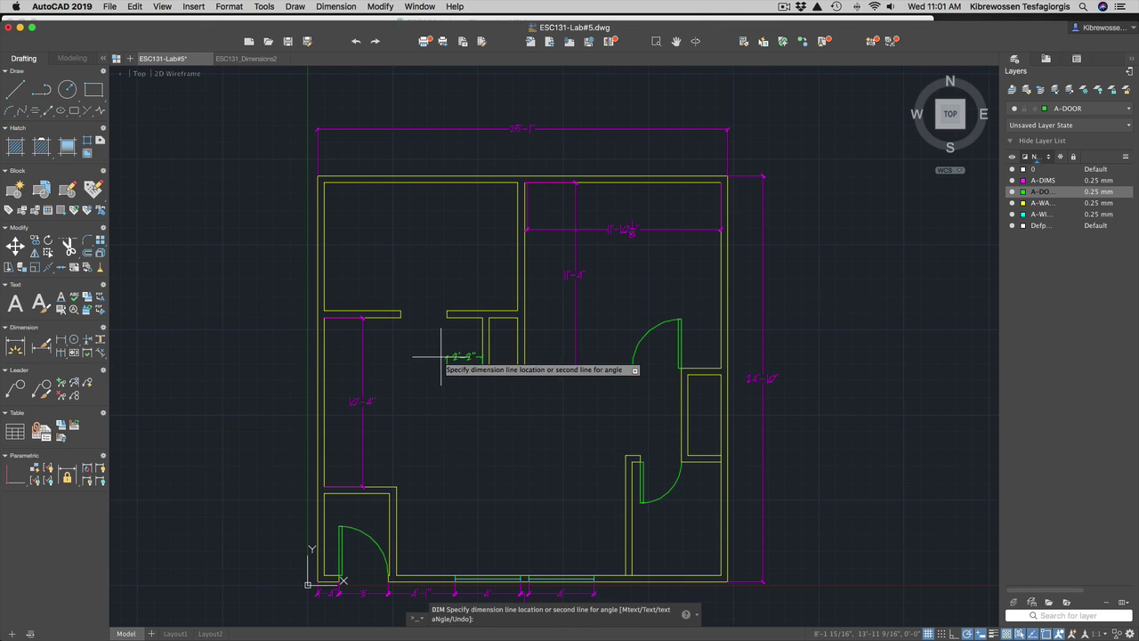
{"action": "left_click", "coordinate": [470, 357]}
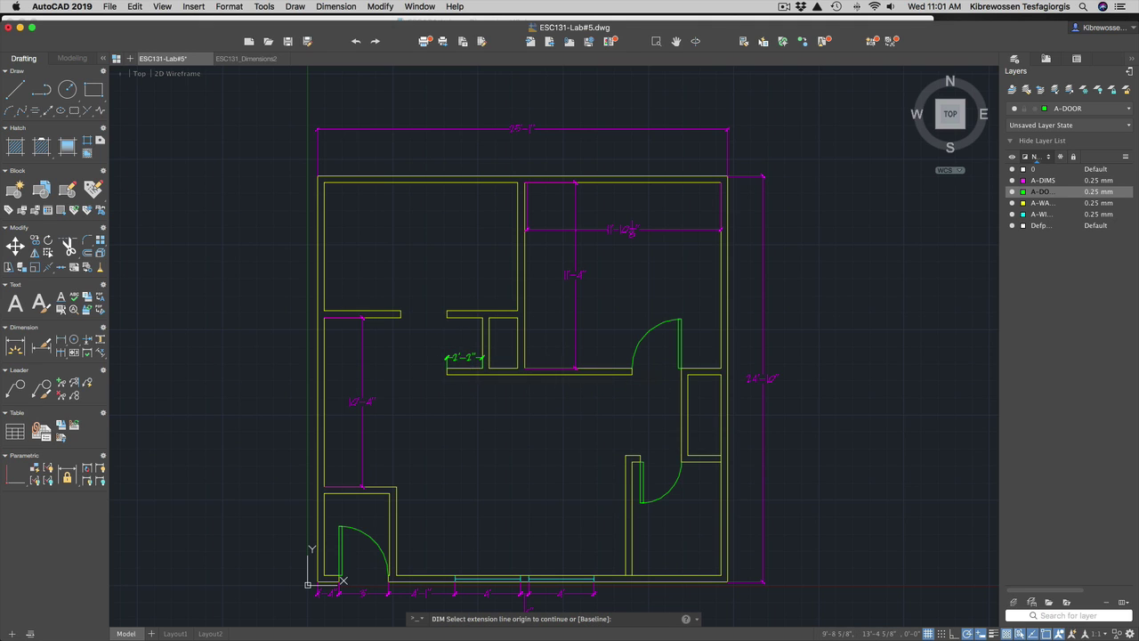
{"action": "key", "text": "Escape"}
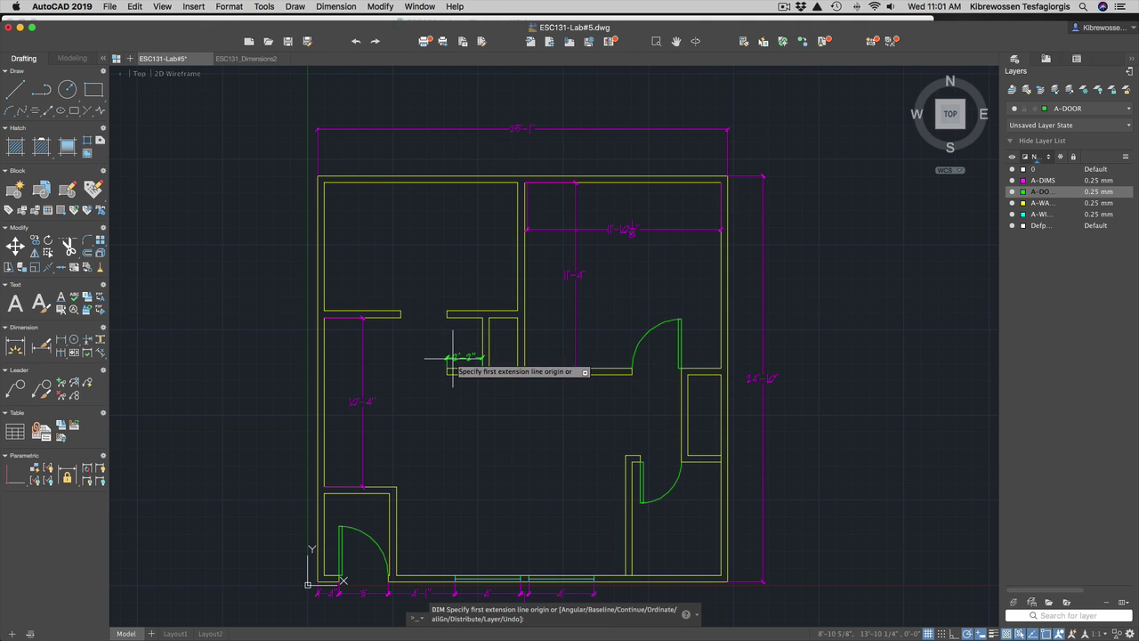
{"action": "left_click", "coordinate": [458, 359]}
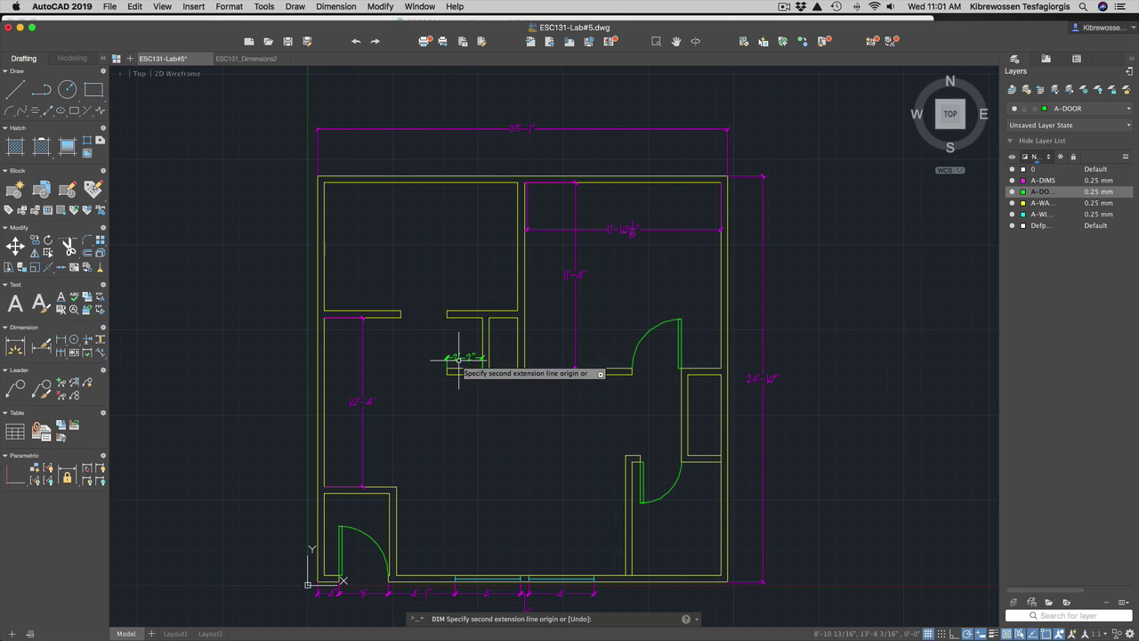
{"action": "key", "text": "Escape"}
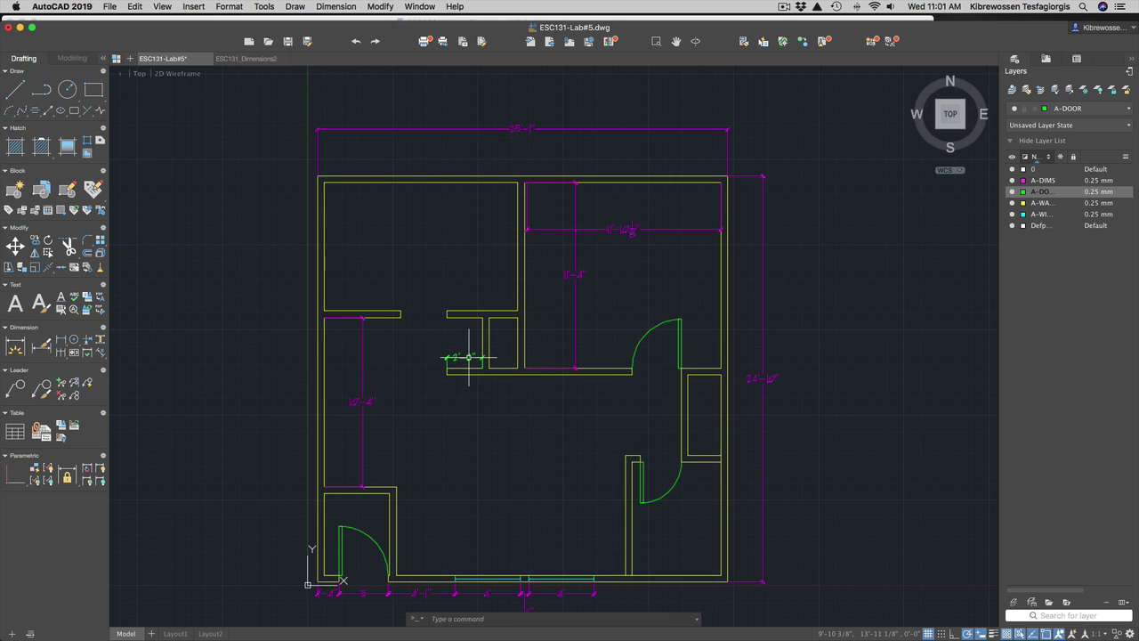
Move the new short dimension beside the closet partition to the A-DIMS layer.
{"action": "left_click", "coordinate": [447, 361]}
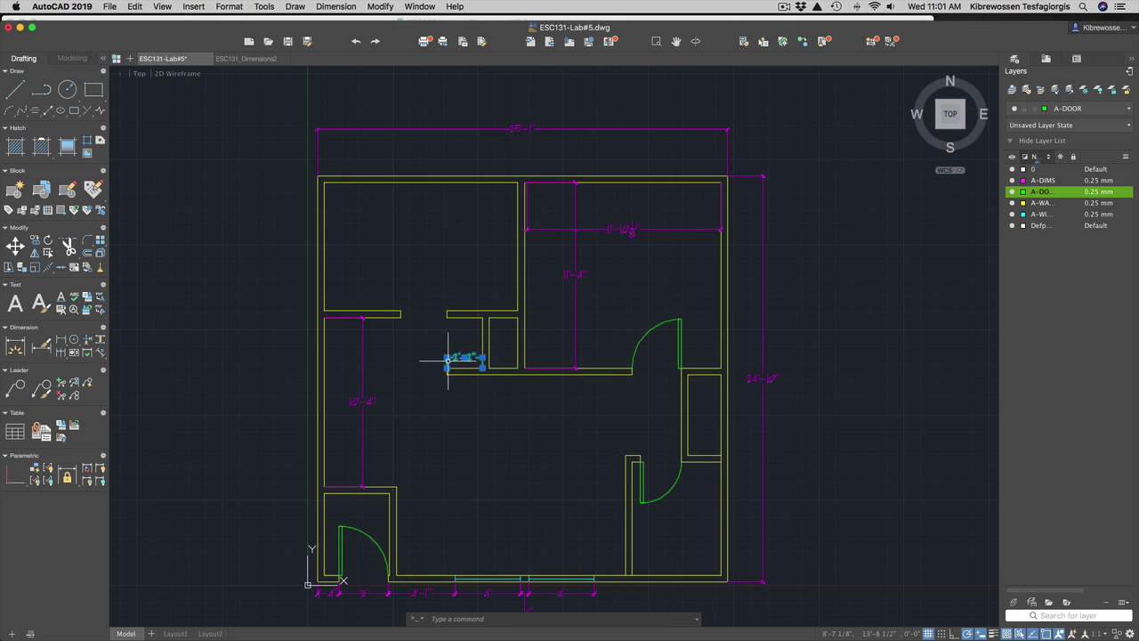
{"action": "left_click", "coordinate": [1072, 110]}
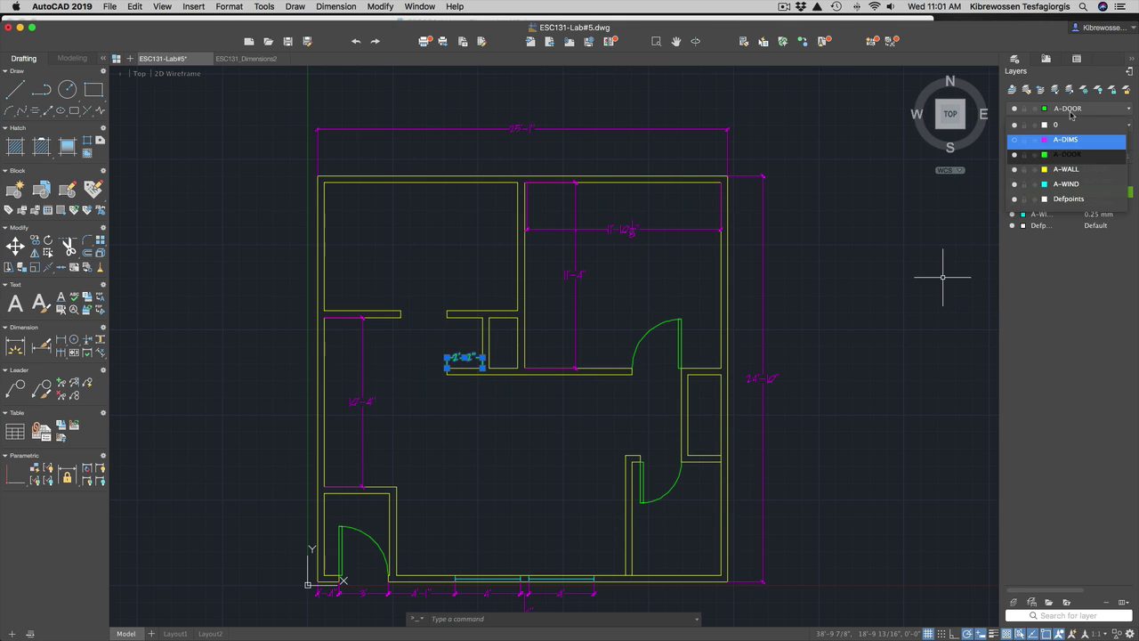
{"action": "left_click", "coordinate": [1072, 140]}
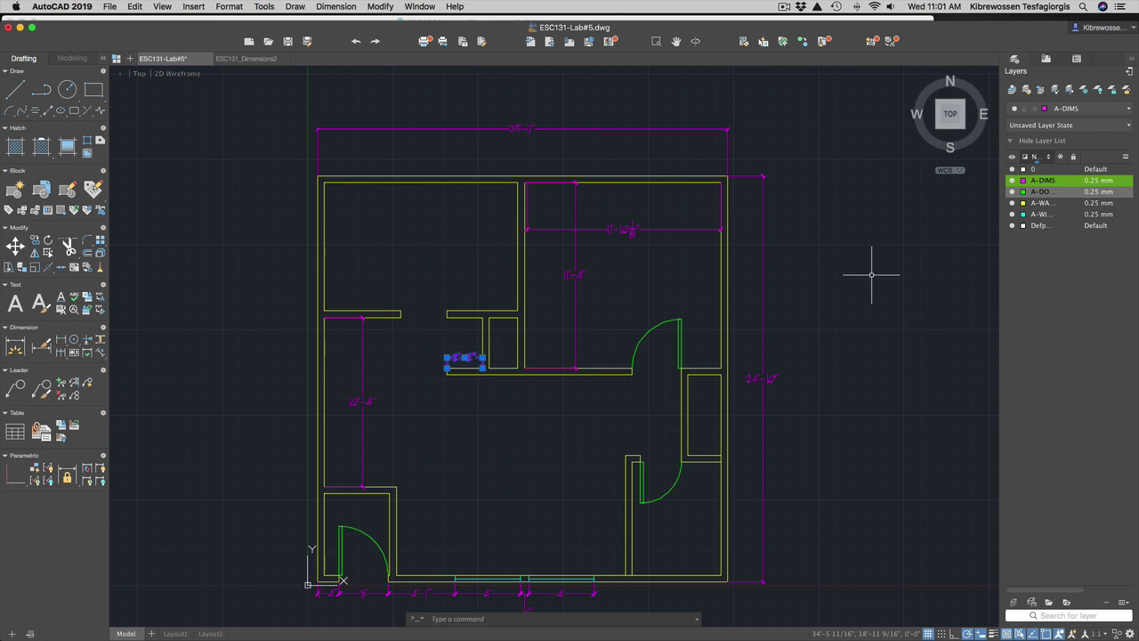
{"action": "key", "text": "Escape"}
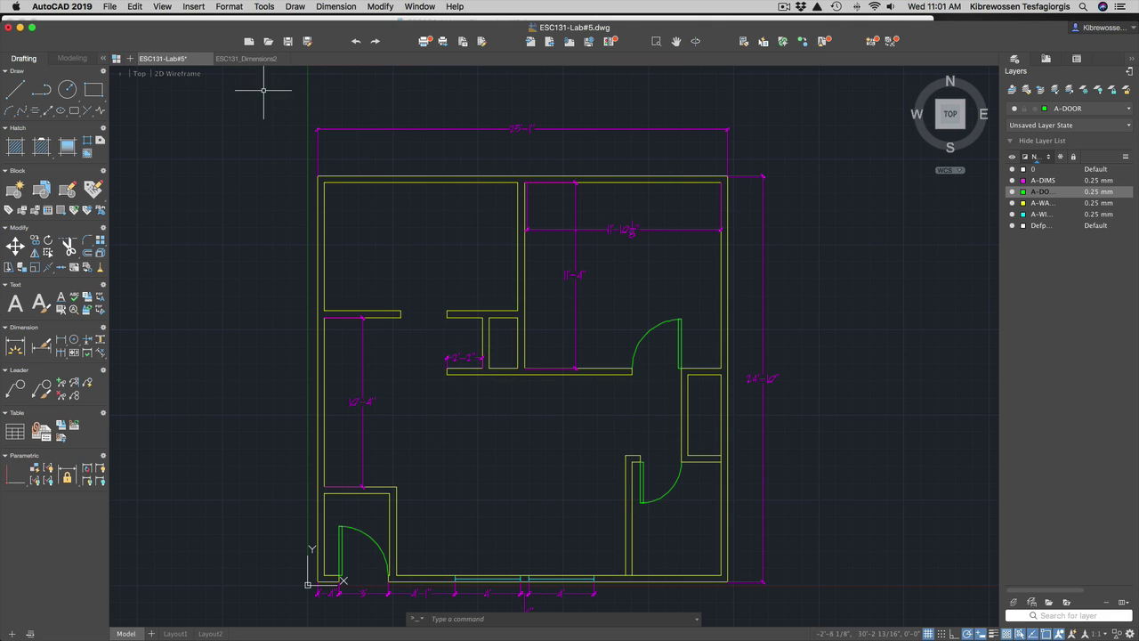
Switch to the ESC131_Dimensions2 drawing and delete all of its diameter dimensions at once by selecting similar objects.
{"action": "left_click", "coordinate": [249, 59]}
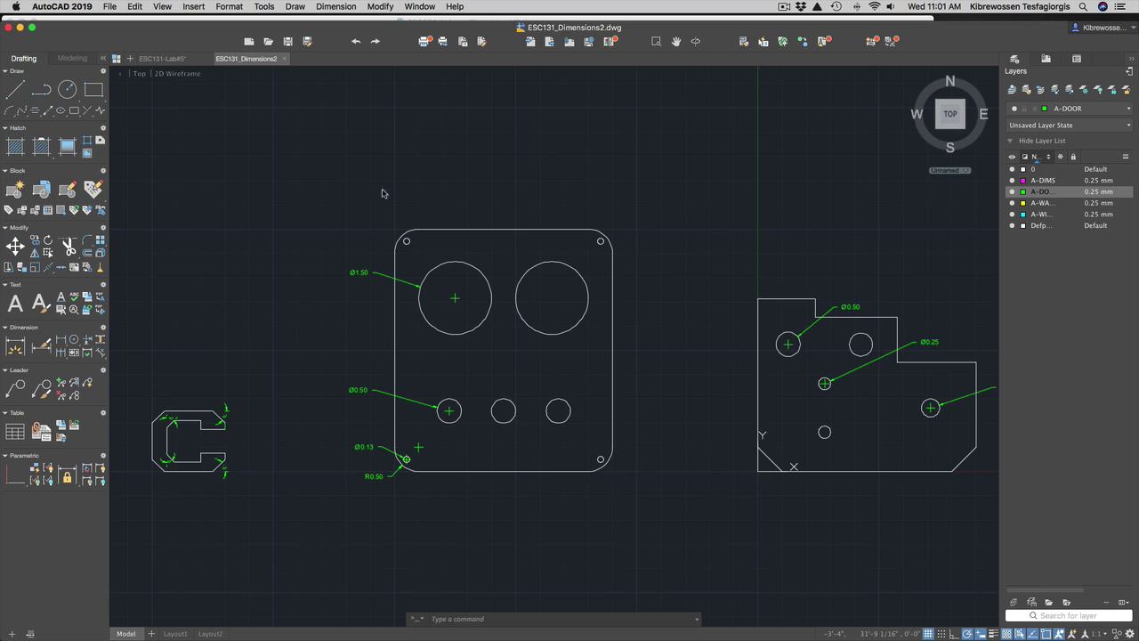
{"action": "scroll", "coordinate": [306, 376], "scroll_direction": "up", "scroll_amount": 2}
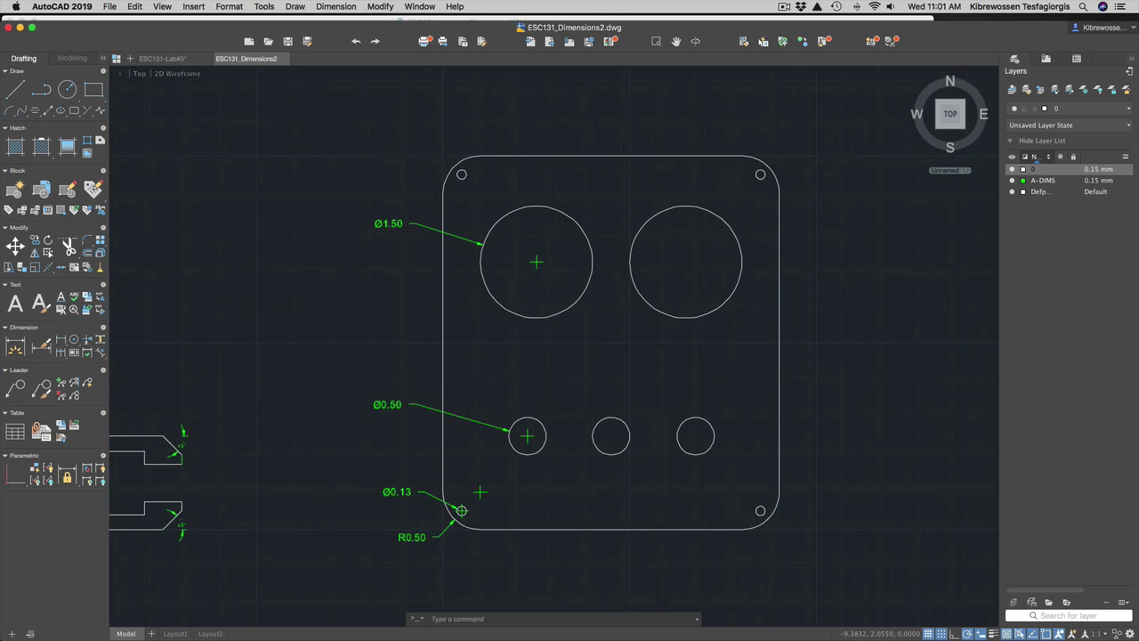
{"action": "left_click", "coordinate": [418, 405]}
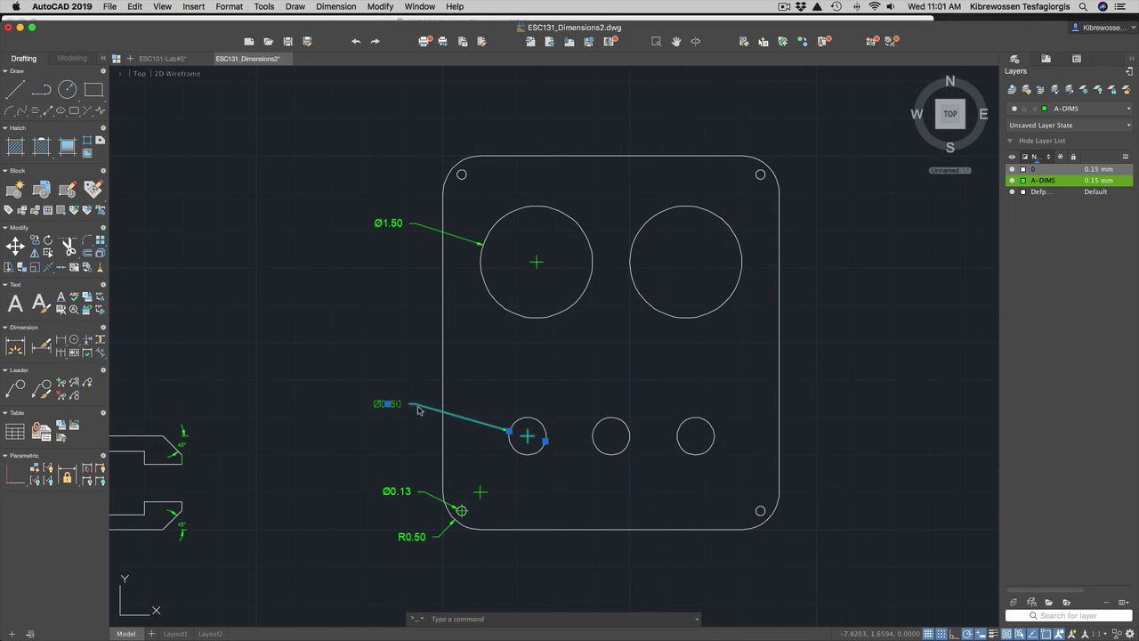
{"action": "right_click", "coordinate": [418, 405]}
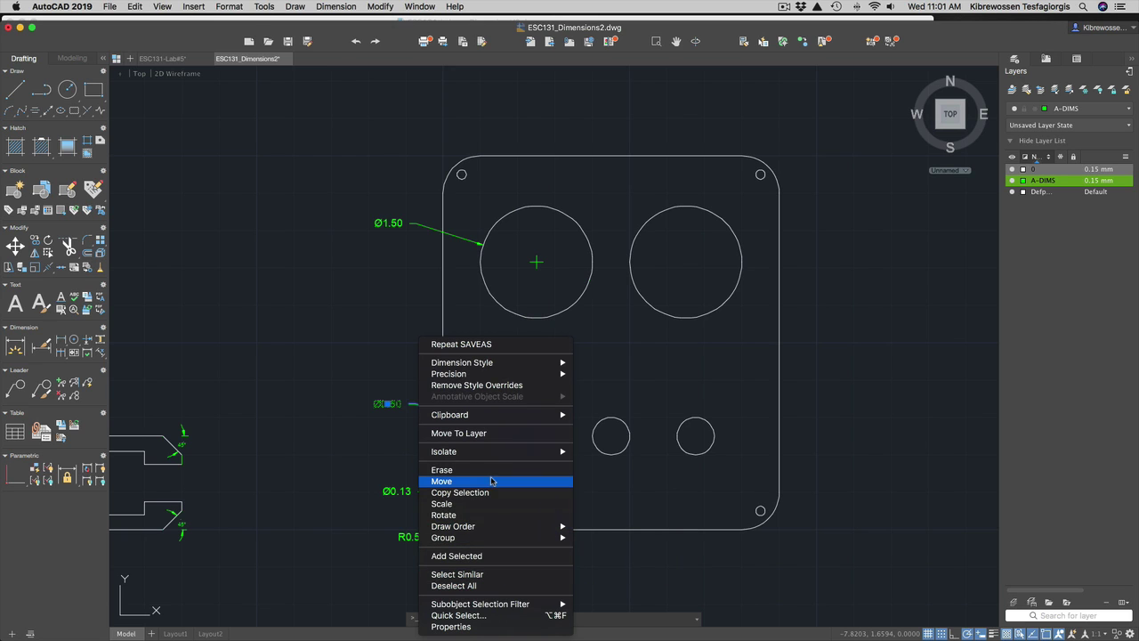
{"action": "left_click", "coordinate": [492, 574]}
{"action": "key", "text": "Delete"}
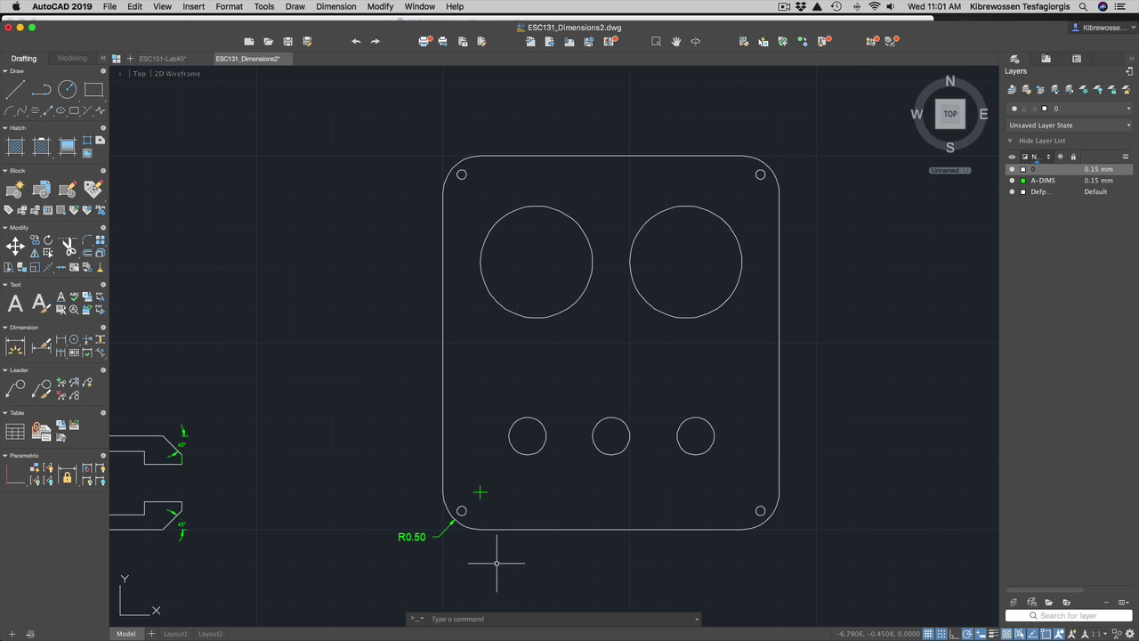
Delete the plate's corner radius dimension and the two 45° angular dimensions on the C-shaped part's outer right chamfers.
{"action": "key", "text": "ctrl+Left"}
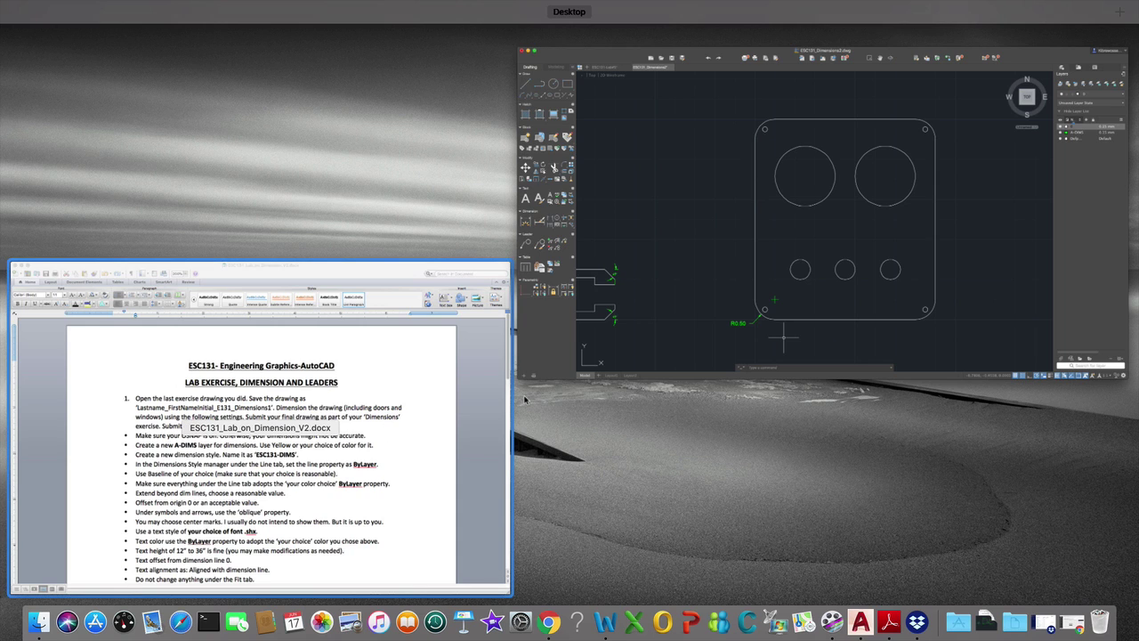
{"action": "left_click", "coordinate": [725, 324]}
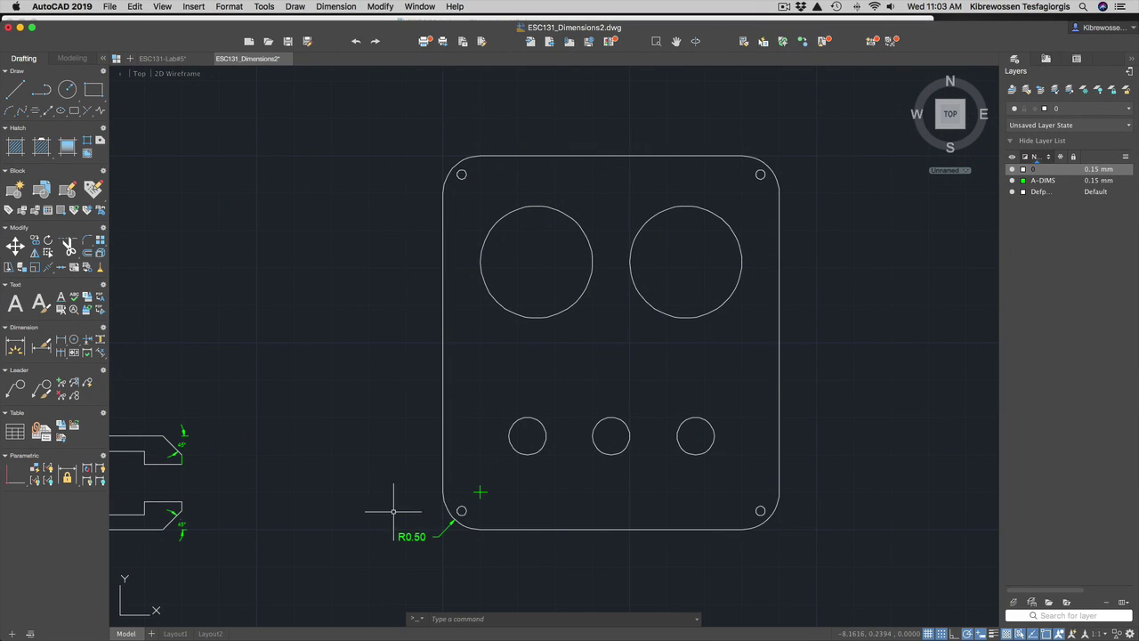
{"action": "key", "text": "Escape"}
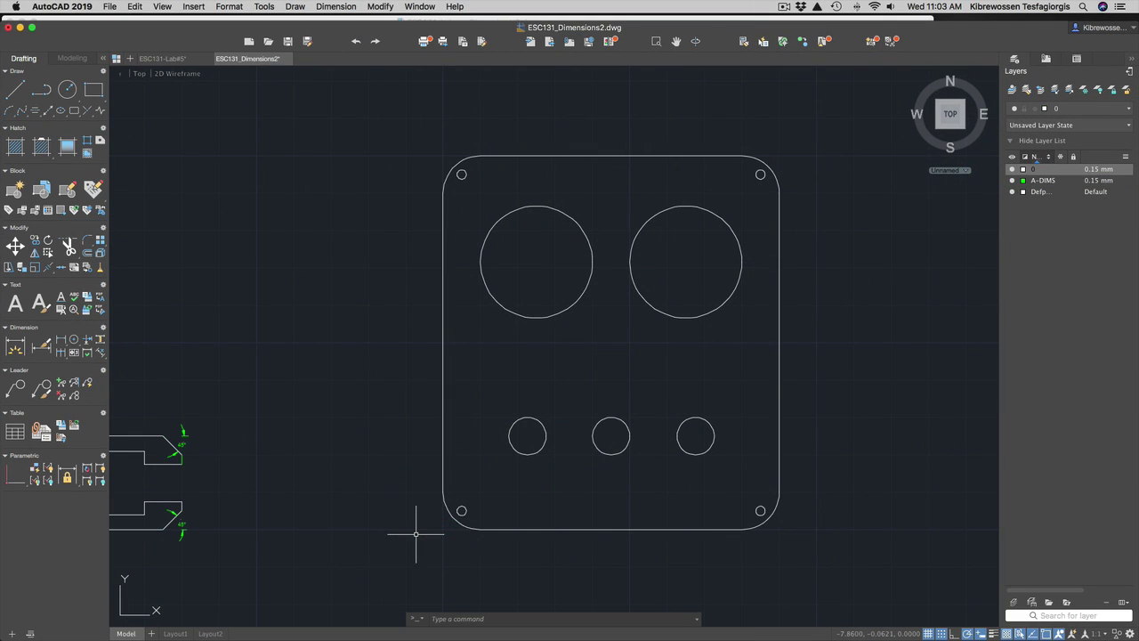
{"action": "left_click", "coordinate": [184, 436]}
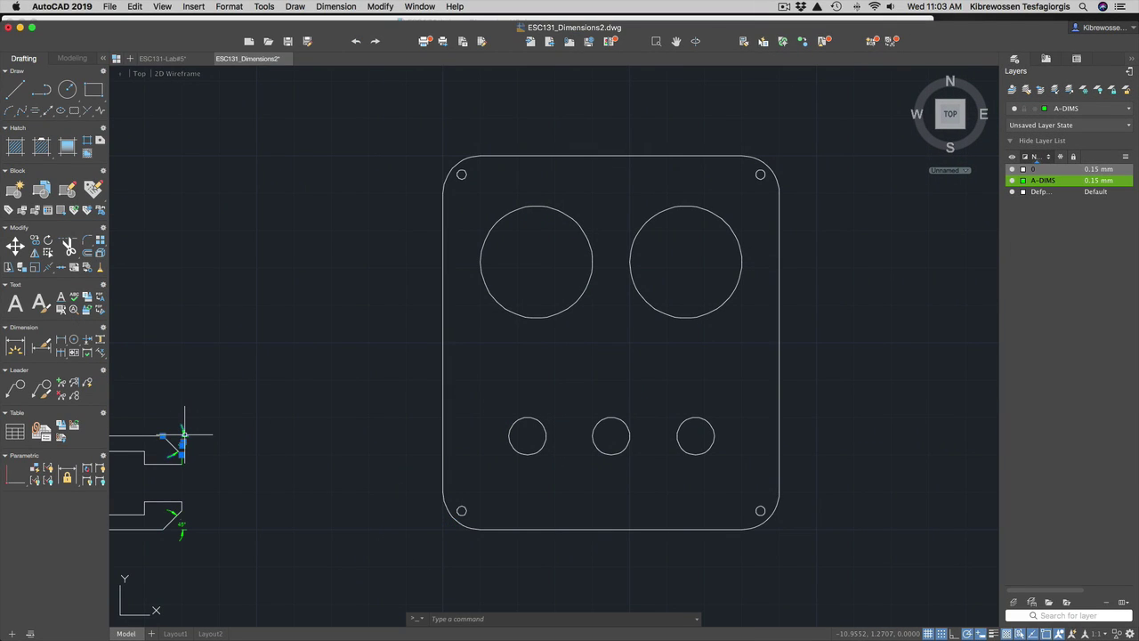
{"action": "key", "text": "Delete"}
{"action": "left_click", "coordinate": [181, 523]}
{"action": "mouse_move", "coordinate": [182, 525]}
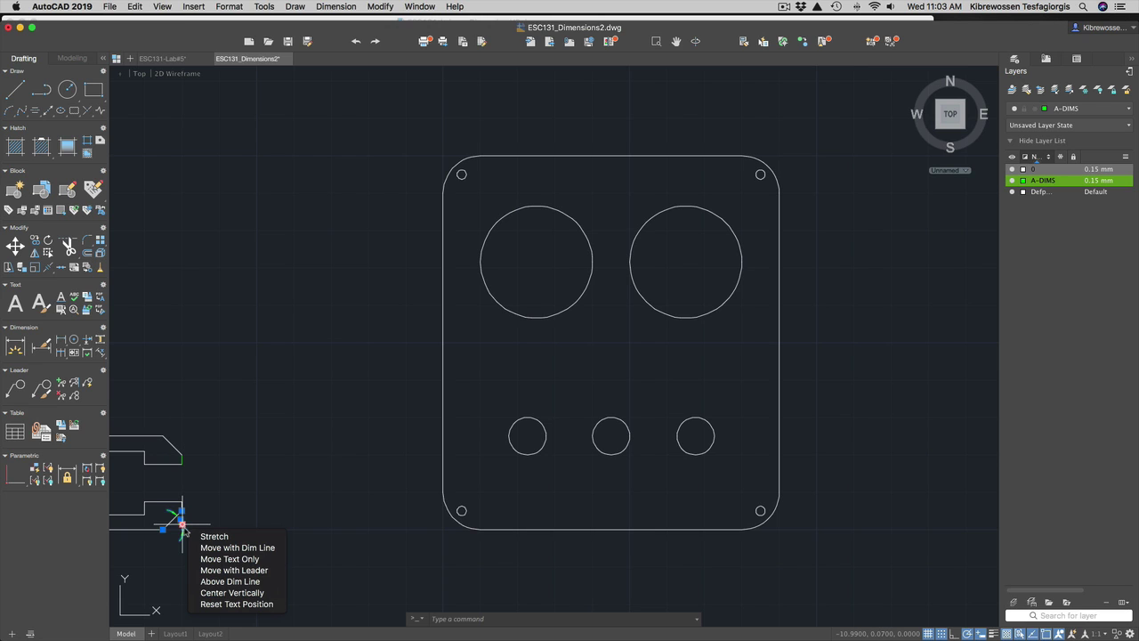
{"action": "left_click", "coordinate": [257, 481]}
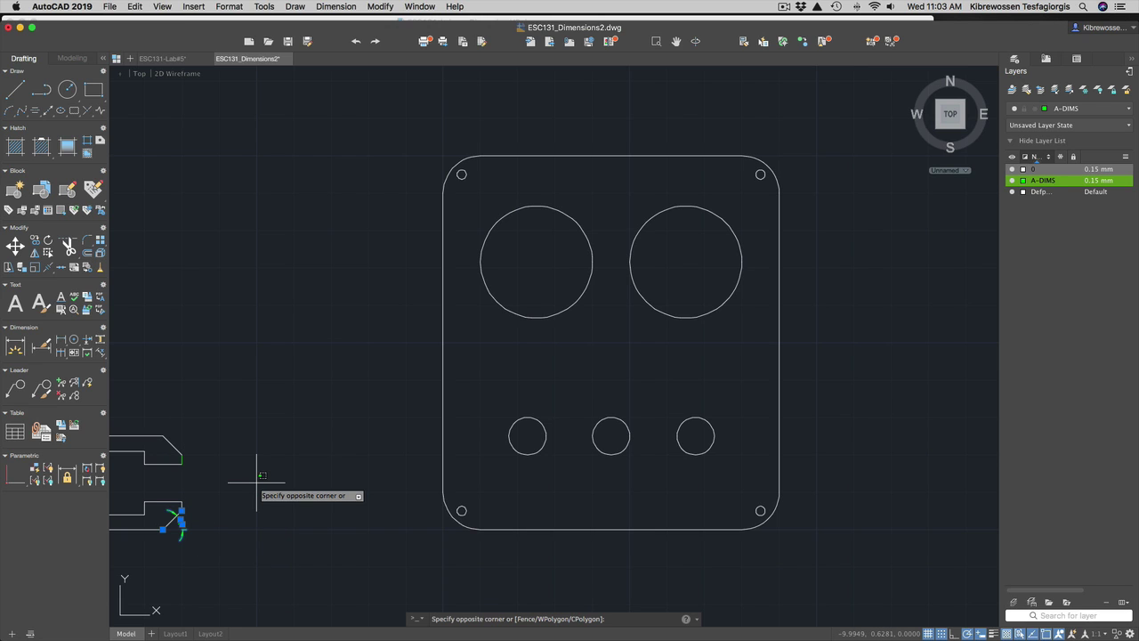
{"action": "key", "text": "Escape"}
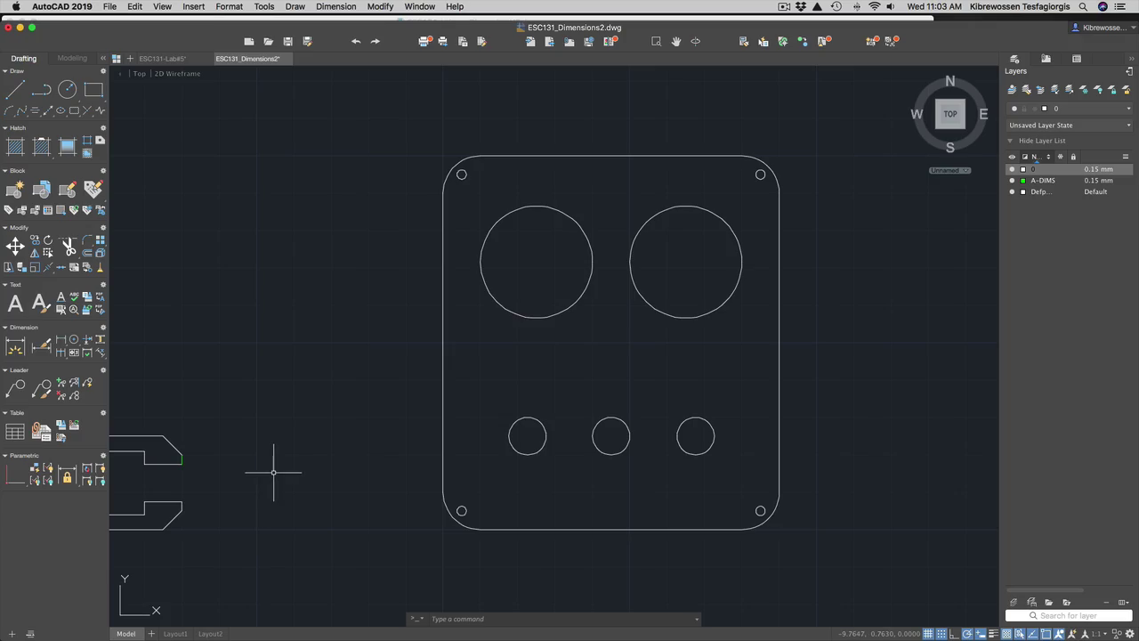
Switch to the ESC131_Lab_on_Dimension_V2 document in Word and examine the dimensioned figures of exercises 2 and 3.
{"action": "key", "text": "ctrl+Up"}
{"action": "left_click", "coordinate": [325, 500]}
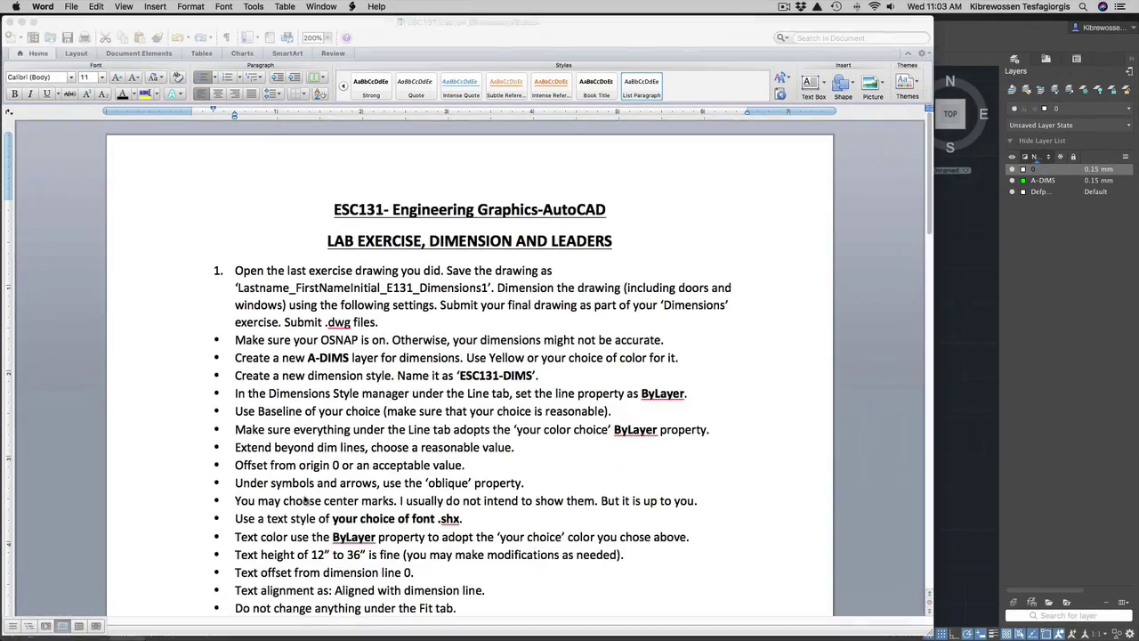
{"action": "scroll", "coordinate": [309, 492], "scroll_direction": "down", "scroll_amount": 5}
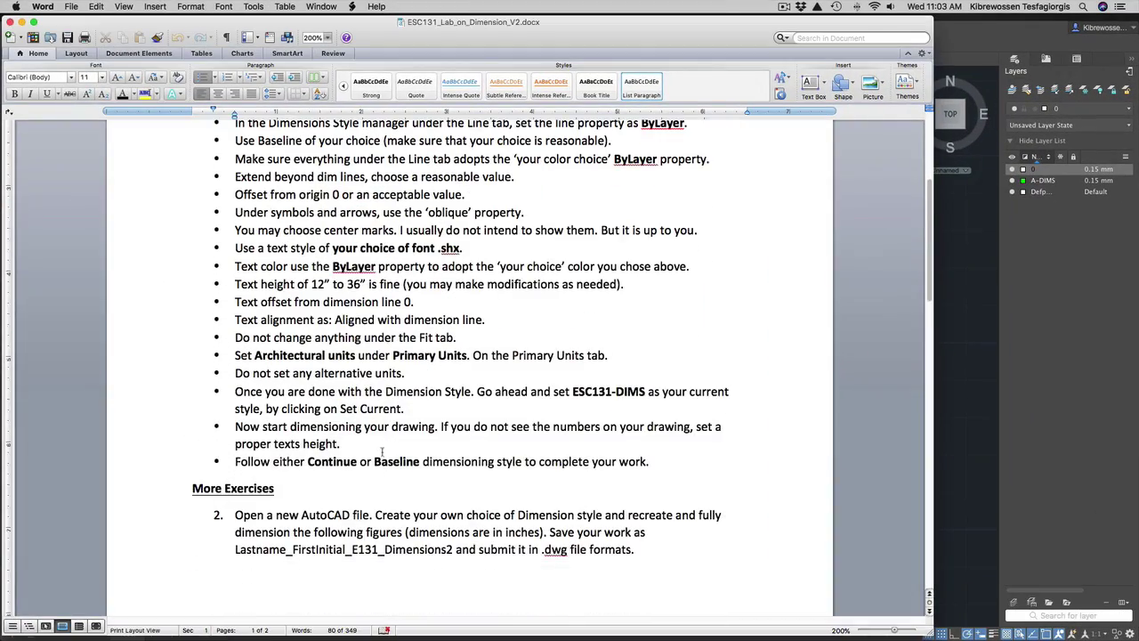
{"action": "scroll", "coordinate": [383, 454], "scroll_direction": "down", "scroll_amount": 5}
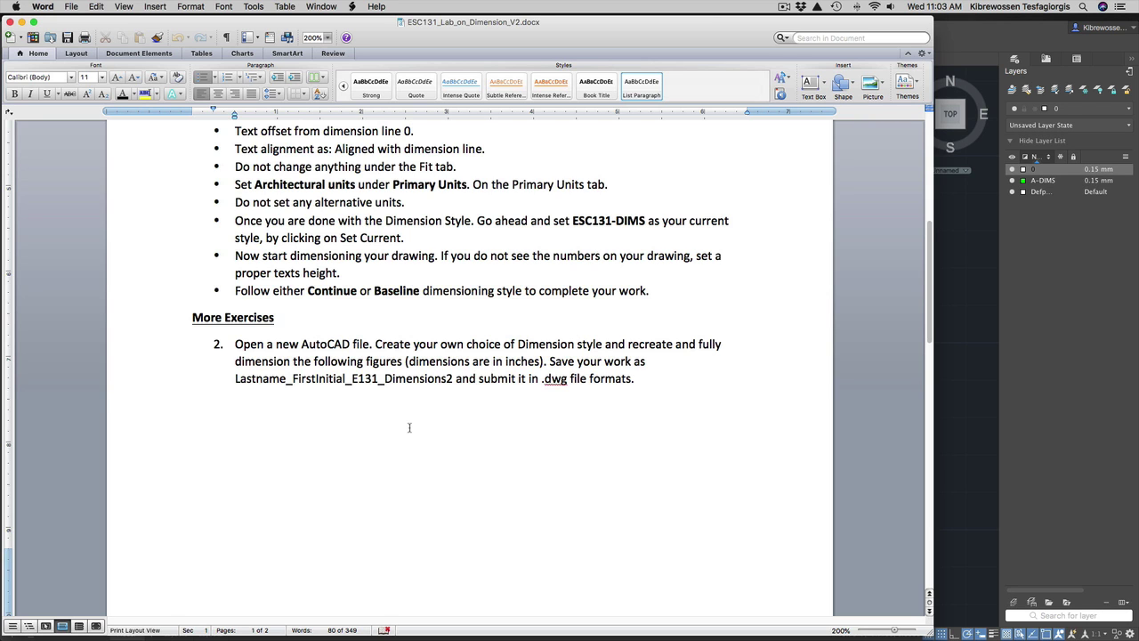
{"action": "scroll", "coordinate": [409, 426], "scroll_direction": "down", "scroll_amount": 2}
{"action": "scroll", "coordinate": [409, 426], "scroll_direction": "down", "scroll_amount": 10}
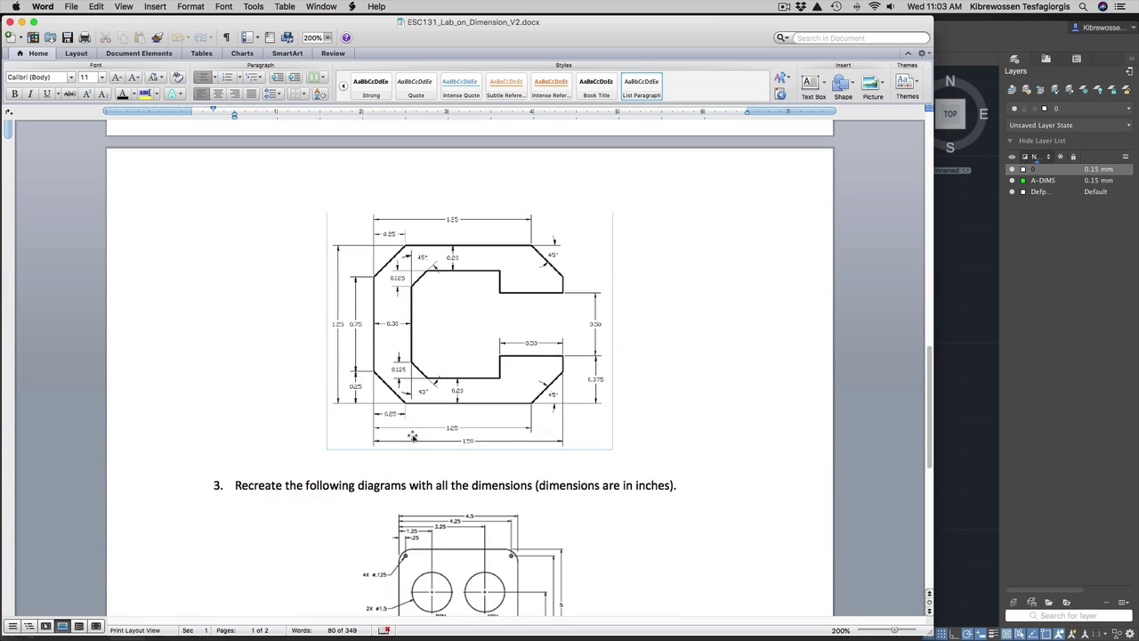
{"action": "scroll", "coordinate": [417, 376], "scroll_direction": "down", "scroll_amount": 5}
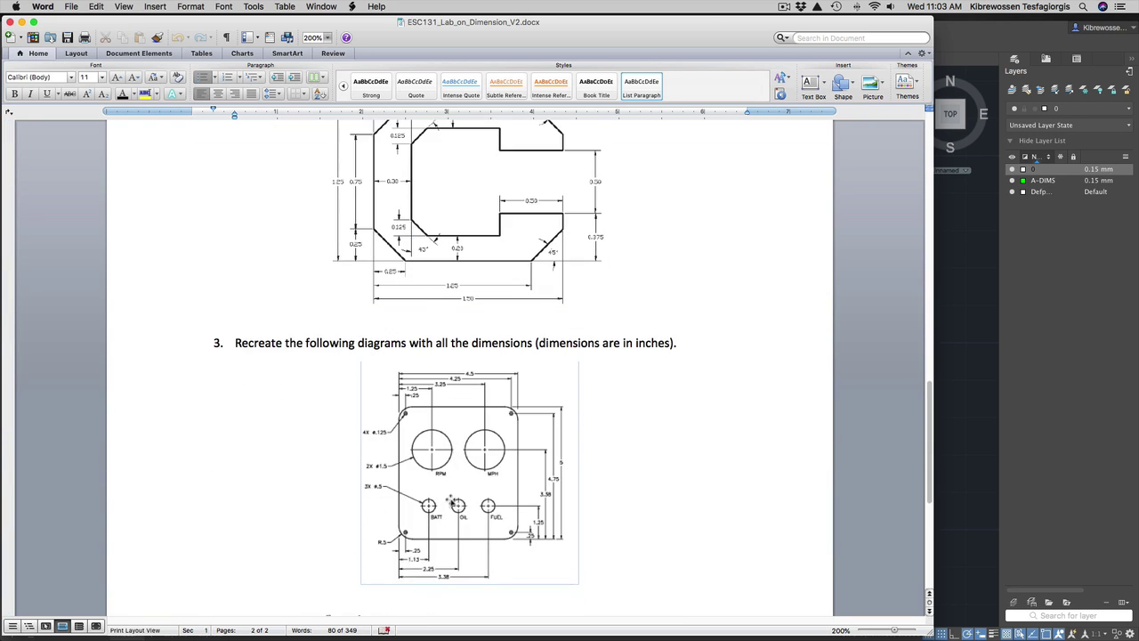
{"action": "scroll", "coordinate": [429, 430], "scroll_direction": "up", "scroll_amount": 3}
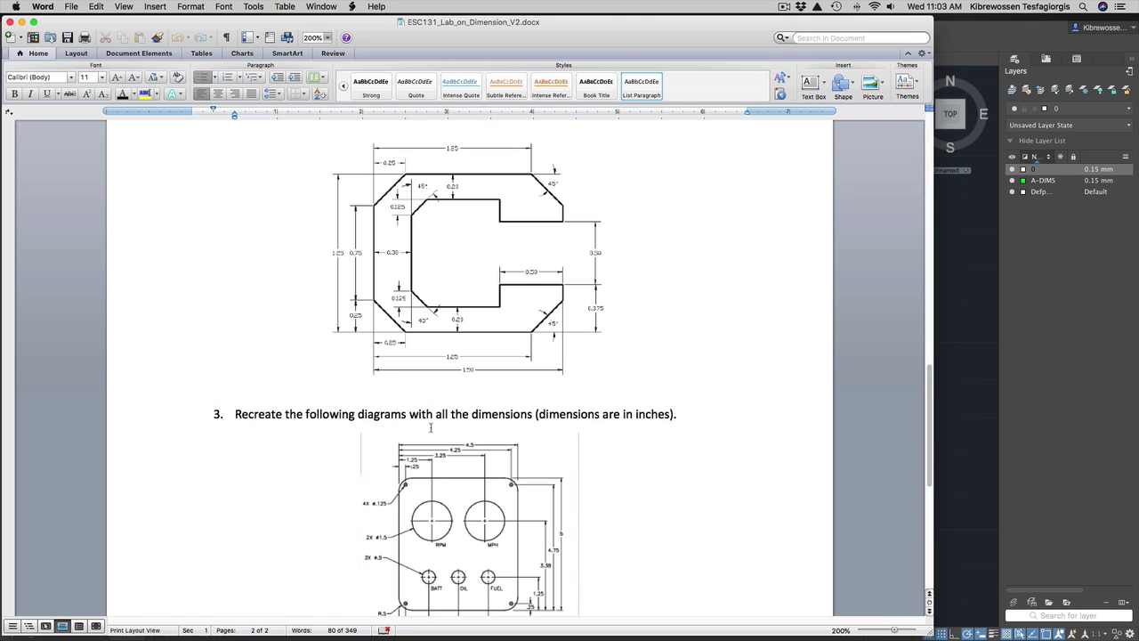
Examine the exercise 3 diagrams in the lab handout, including the ordinate-dimensioned plate and its hole table.
{"action": "left_click", "coordinate": [403, 443]}
{"action": "left_click", "coordinate": [422, 374]}
{"action": "scroll", "coordinate": [529, 470], "scroll_direction": "down", "scroll_amount": 2}
{"action": "scroll", "coordinate": [530, 470], "scroll_direction": "down", "scroll_amount": 10}
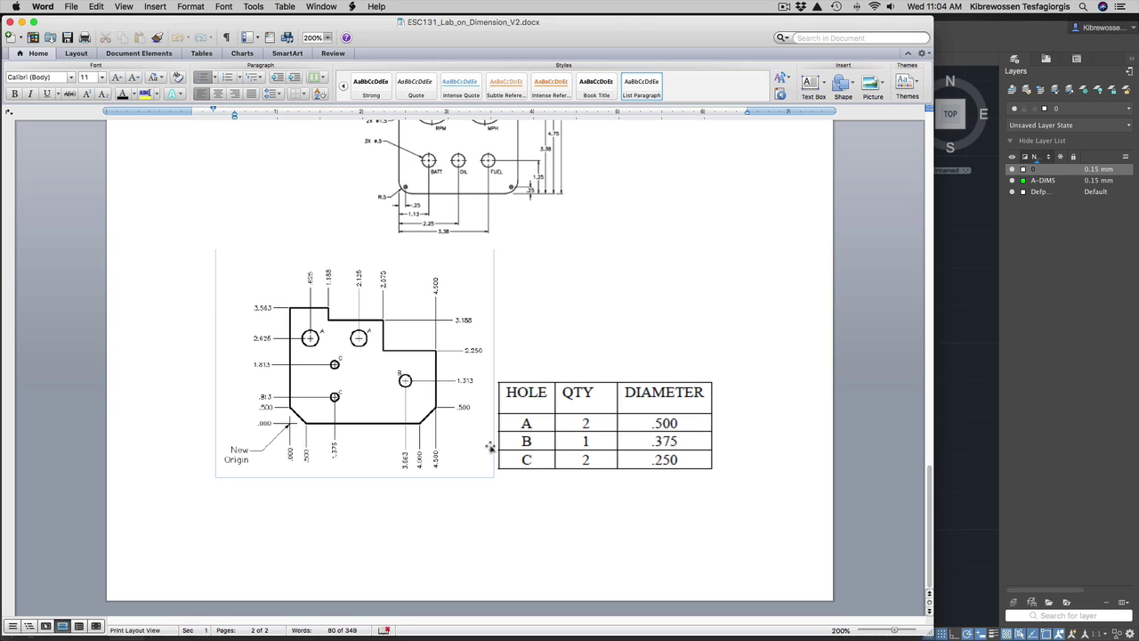
Switch back to the ESC131_Dimensions2 drawing in AutoCAD and delete the two 45° angular dimensions on the C-shaped part's inner chamfers.
{"action": "key", "text": "ctrl+Up"}
{"action": "left_click", "coordinate": [673, 274]}
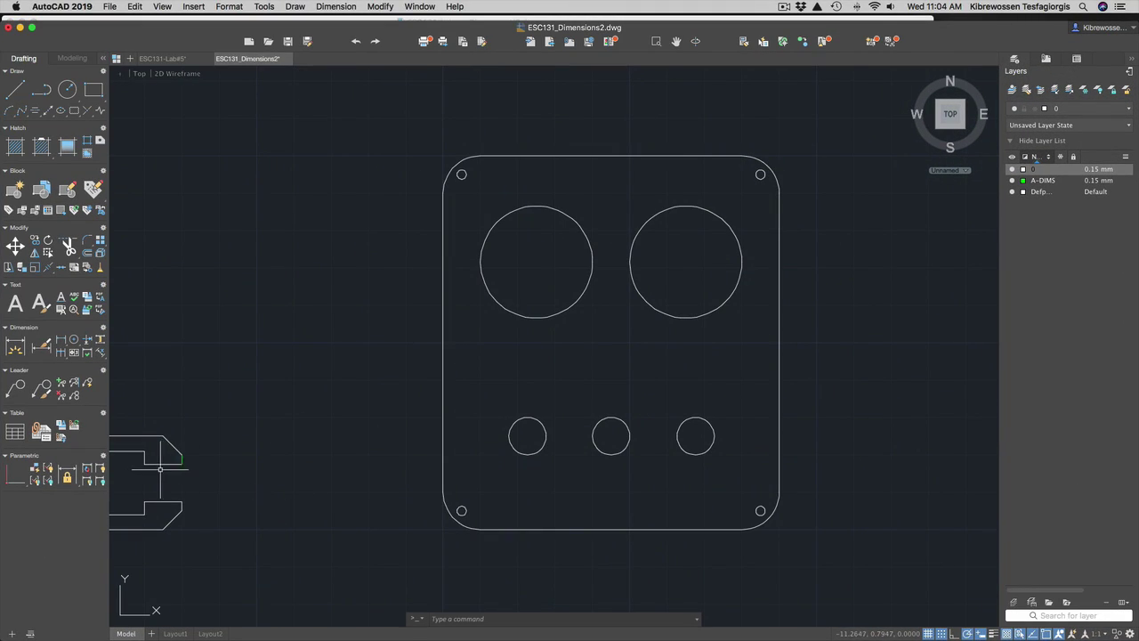
{"action": "scroll", "coordinate": [169, 465], "scroll_direction": "up", "scroll_amount": 2}
{"action": "scroll", "coordinate": [200, 460], "scroll_direction": "down", "scroll_amount": 4}
{"action": "scroll", "coordinate": [147, 460], "scroll_direction": "up", "scroll_amount": 10}
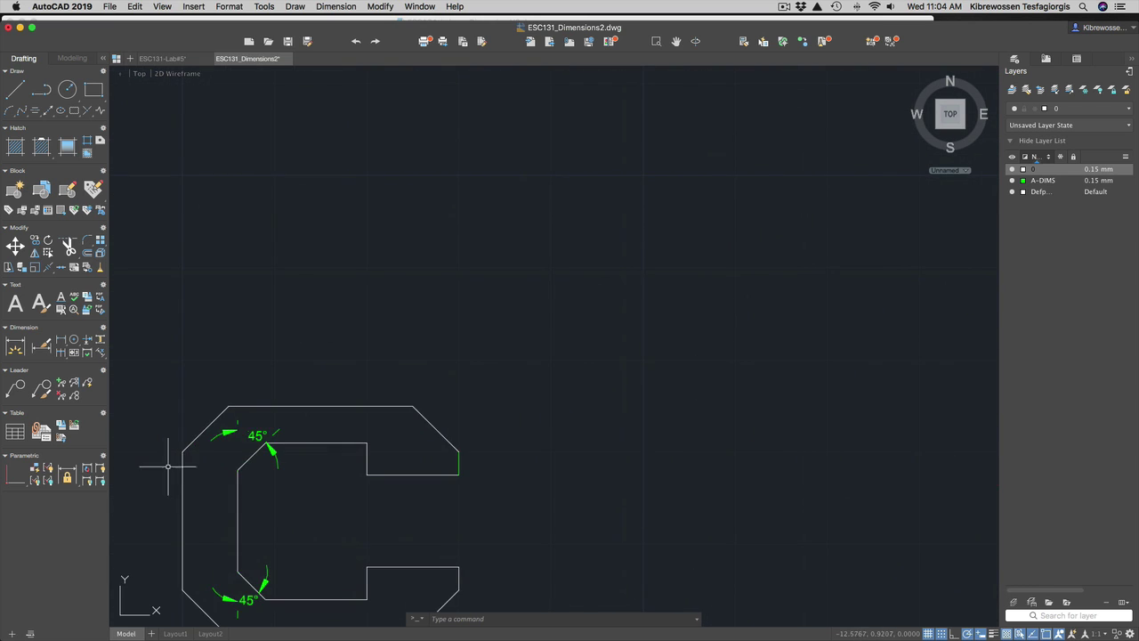
{"action": "scroll", "coordinate": [284, 564], "scroll_direction": "down", "scroll_amount": 5}
{"action": "scroll", "coordinate": [284, 564], "scroll_direction": "up", "scroll_amount": 5}
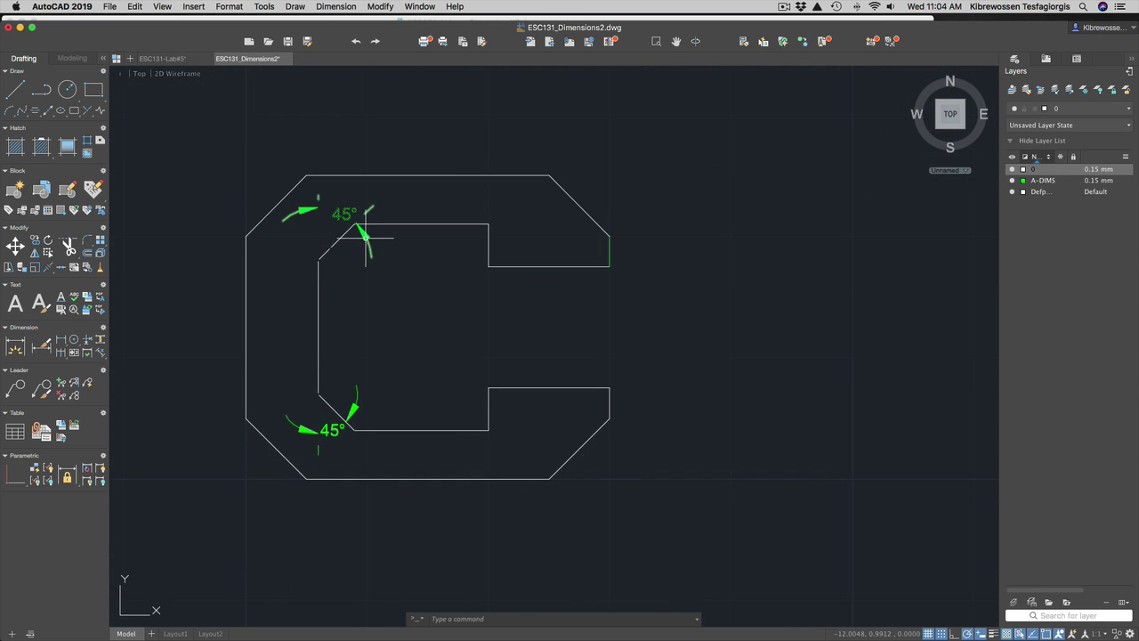
{"action": "left_click", "coordinate": [364, 236]}
{"action": "key", "text": "Delete"}
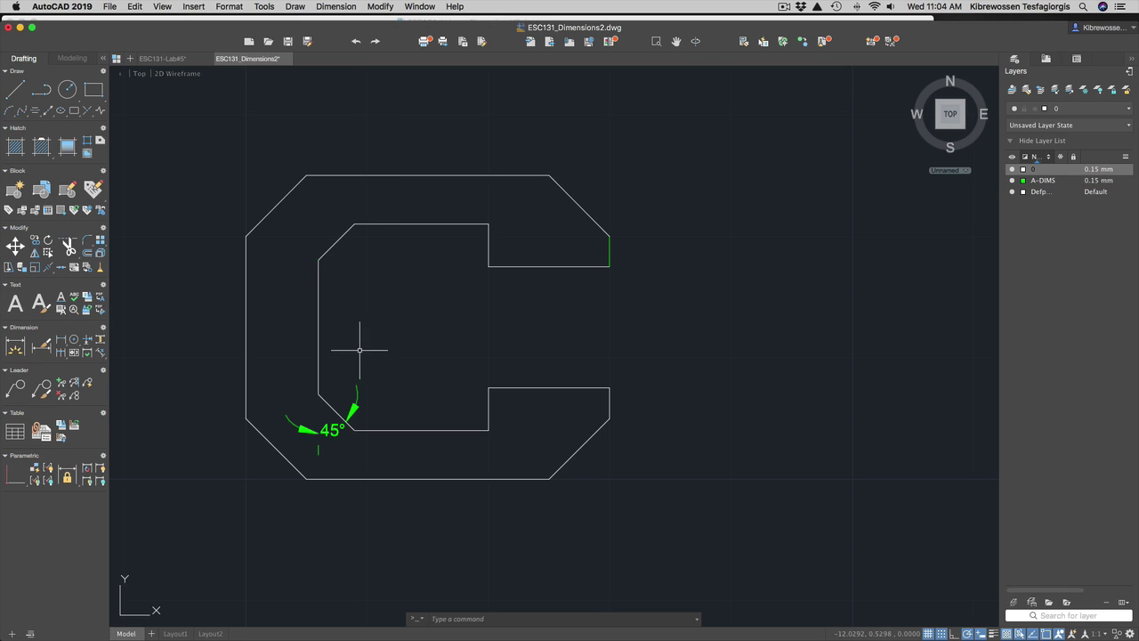
{"action": "left_click", "coordinate": [357, 402]}
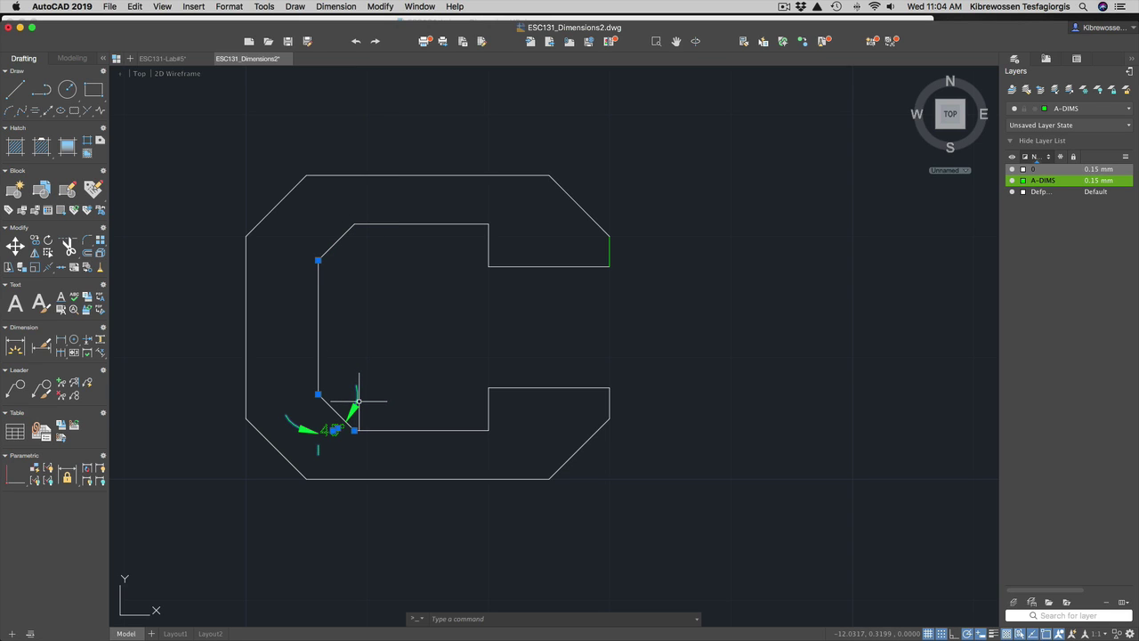
{"action": "key", "text": "Delete"}
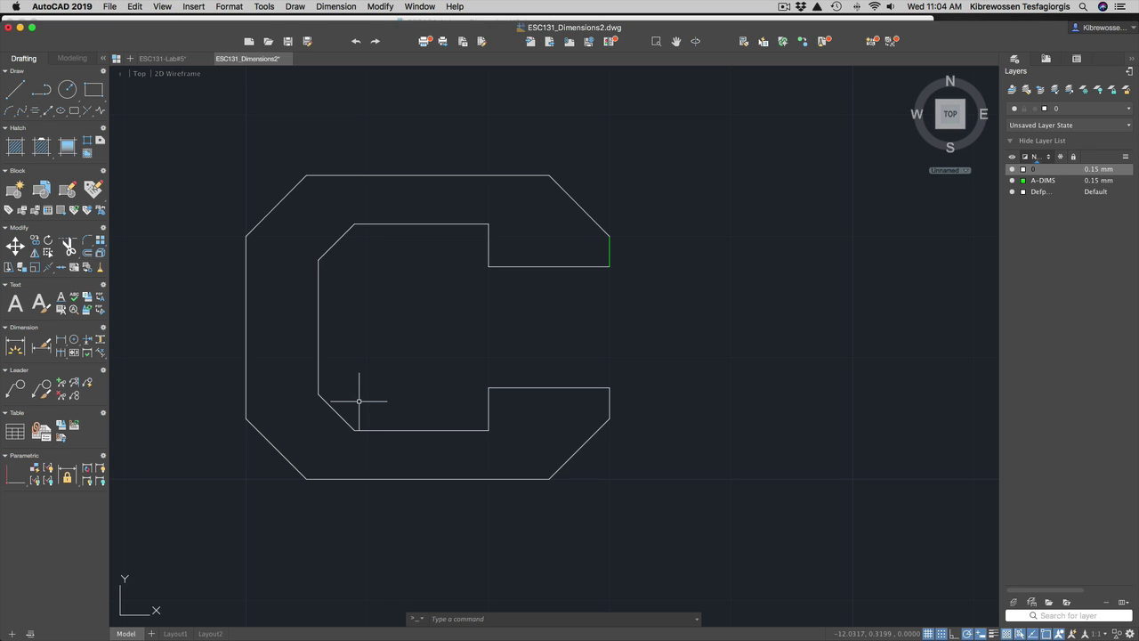
Open the Dimension Style Manager and compare the previews and descriptions of ESC131-DIM and ESC131-DIM 2.
{"action": "key", "text": "ctrl+Up"}
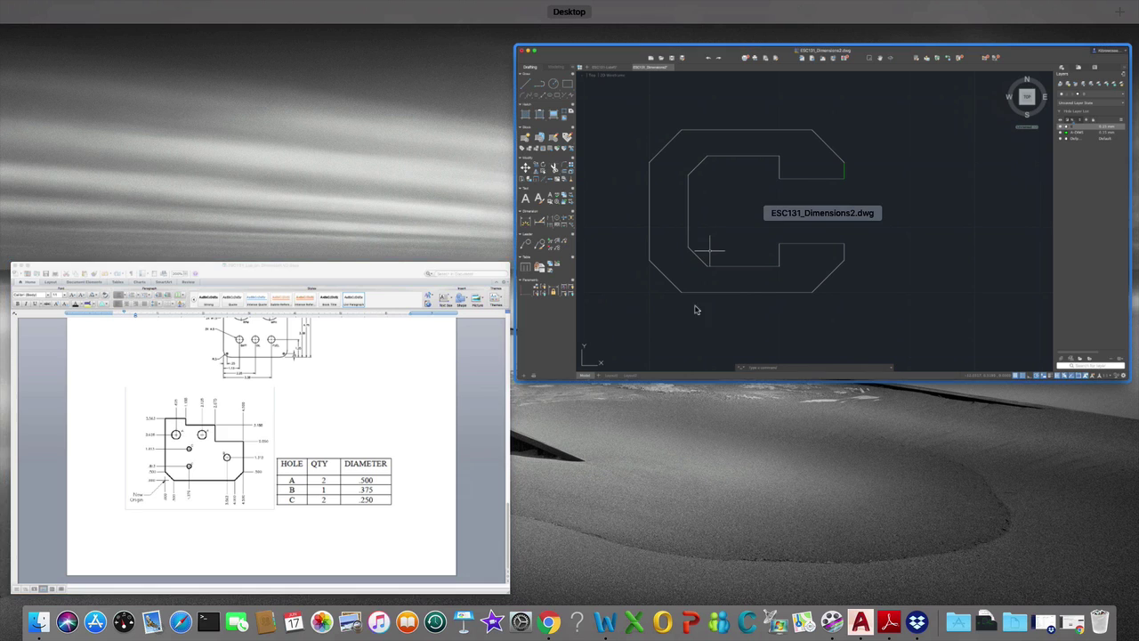
{"action": "left_click", "coordinate": [773, 279]}
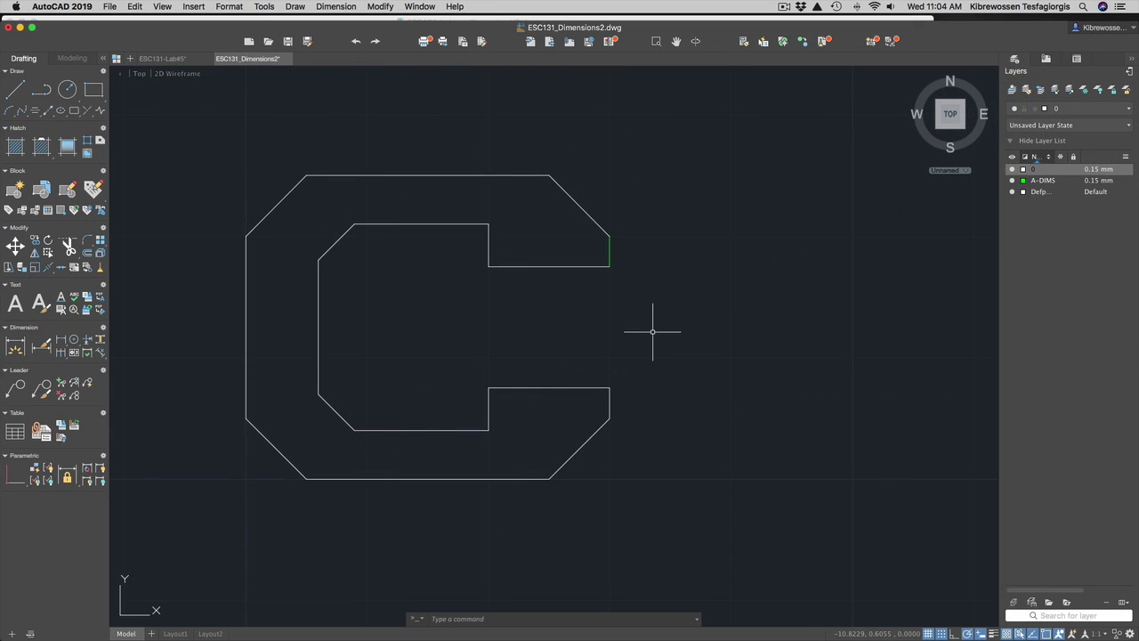
{"action": "type", "text": "DIM"}
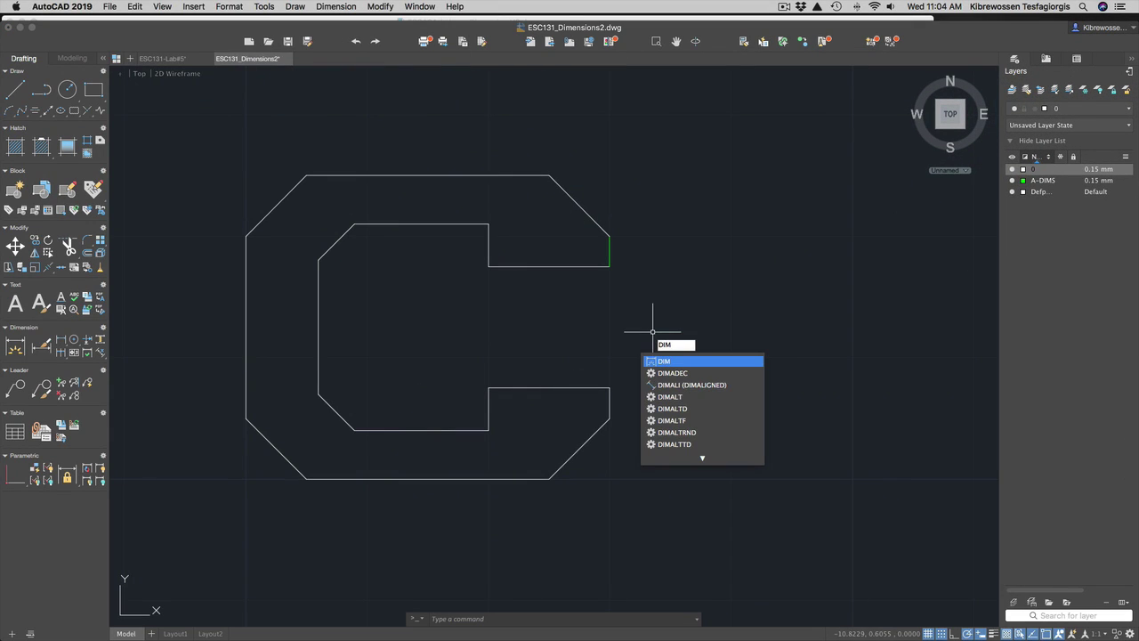
{"action": "type", "text": "STY"}
{"action": "key", "text": "Return"}
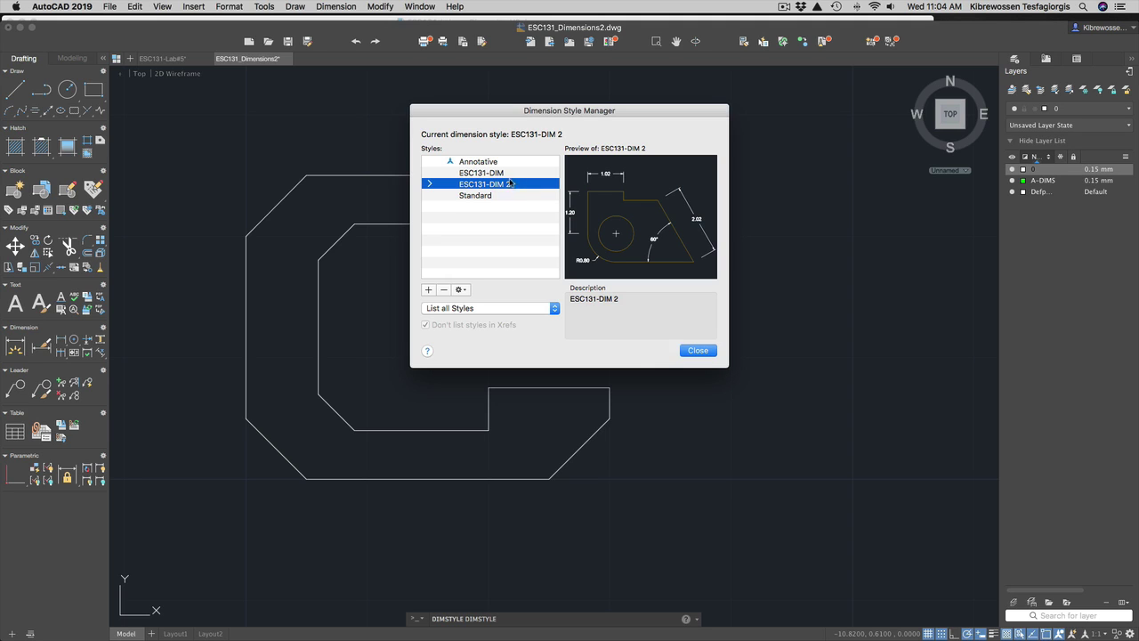
{"action": "left_click", "coordinate": [502, 174]}
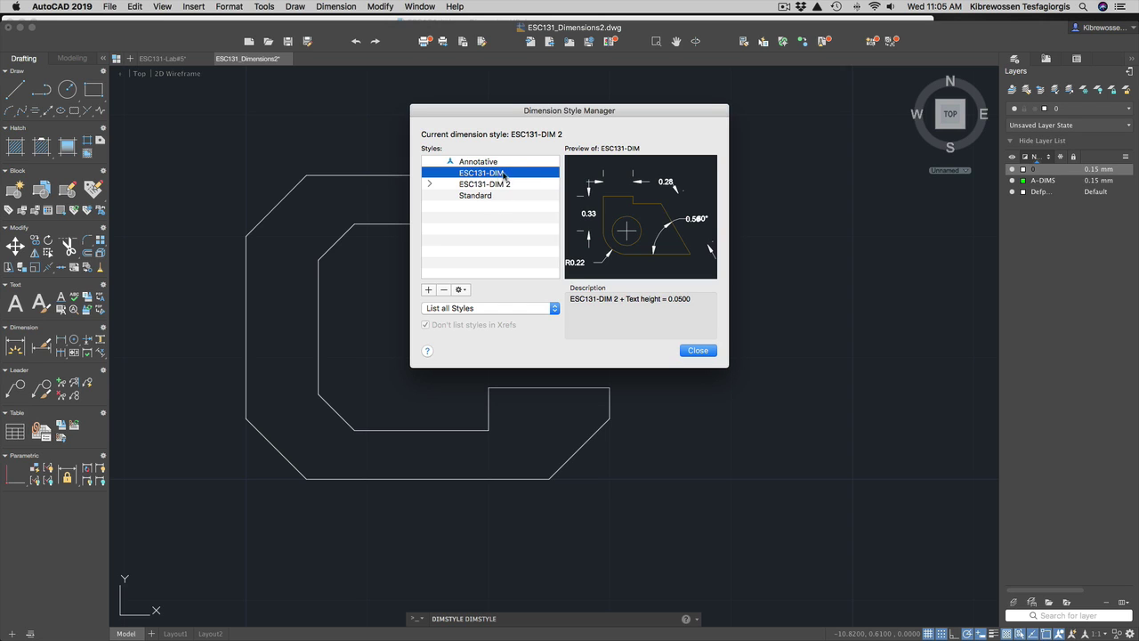
{"action": "left_click", "coordinate": [497, 185]}
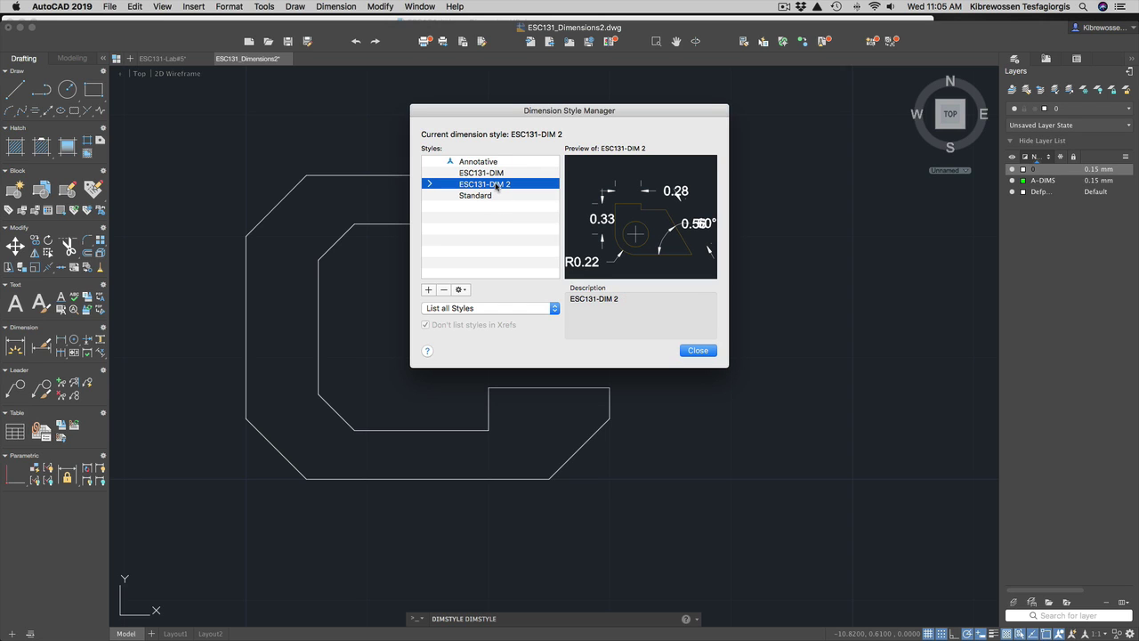
{"action": "left_click", "coordinate": [496, 172]}
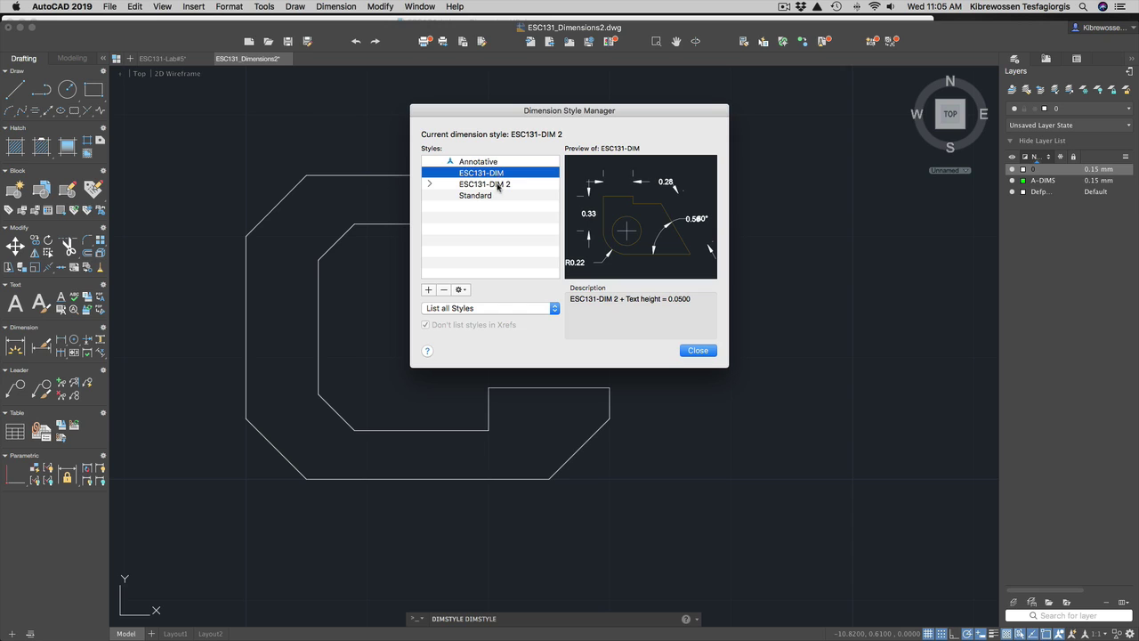
{"action": "left_click", "coordinate": [497, 184]}
{"action": "left_click", "coordinate": [498, 173]}
Modify the ESC131-DIM dimension style so its extension lines use the ByLayer lineweight.
{"action": "left_click", "coordinate": [461, 290]}
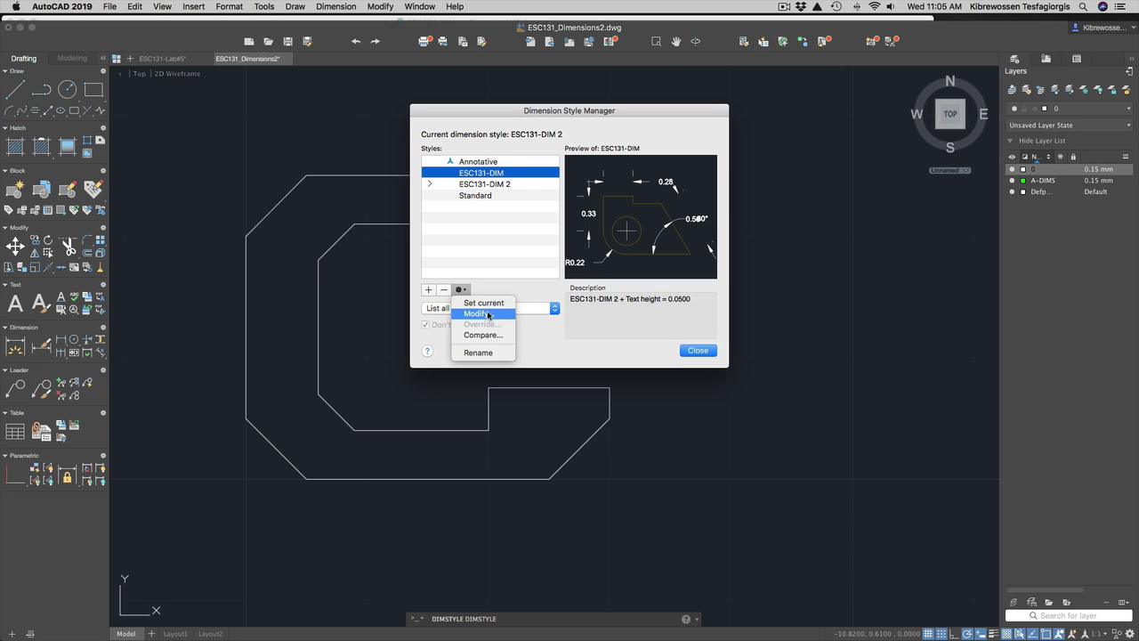
{"action": "left_click", "coordinate": [488, 314]}
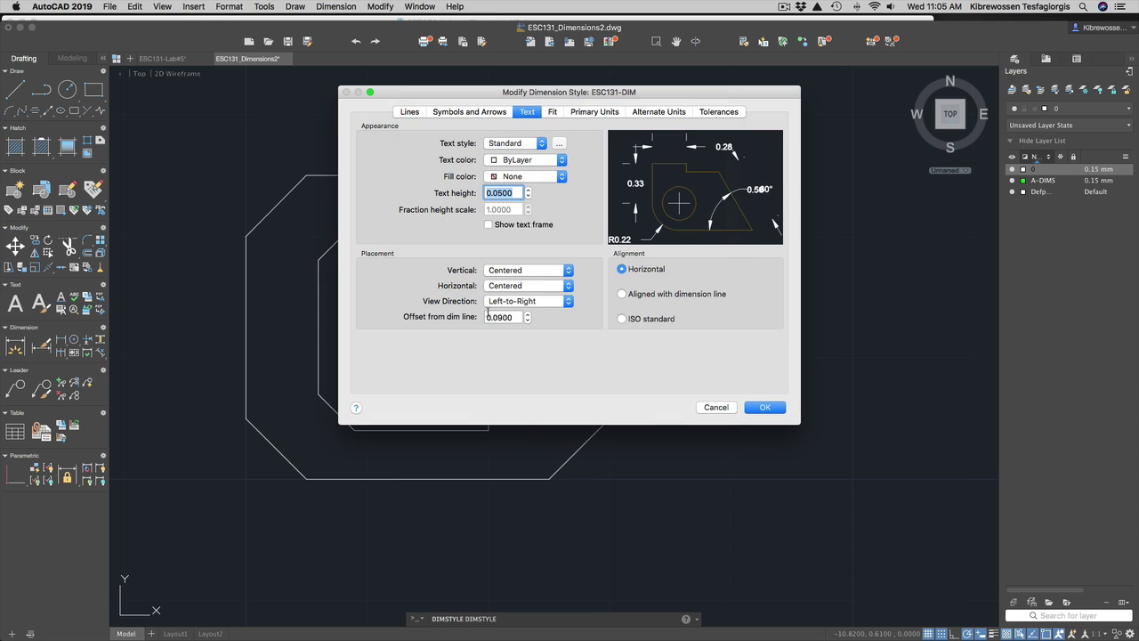
{"action": "left_click", "coordinate": [411, 112]}
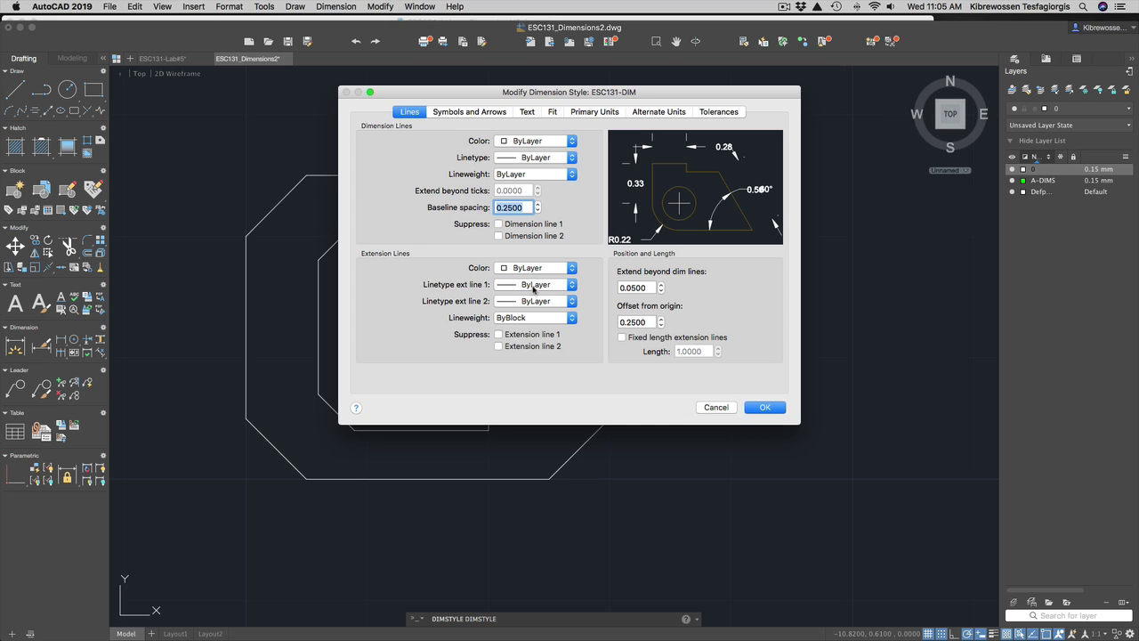
{"action": "left_click", "coordinate": [533, 320]}
{"action": "left_click", "coordinate": [539, 307]}
Switch to the lab handout in Word, examine the dimensioned C-shaped figure, and return to the dimension style settings in AutoCAD.
{"action": "key", "text": "ctrl+Up"}
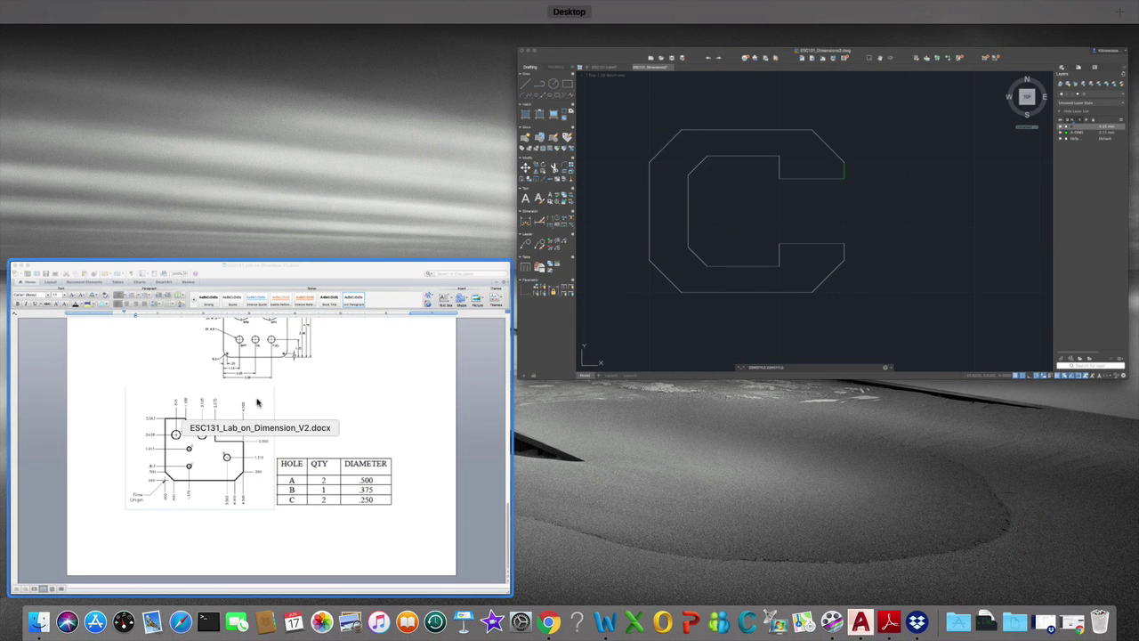
{"action": "left_click", "coordinate": [258, 403]}
{"action": "scroll", "coordinate": [297, 329], "scroll_direction": "up", "scroll_amount": 15}
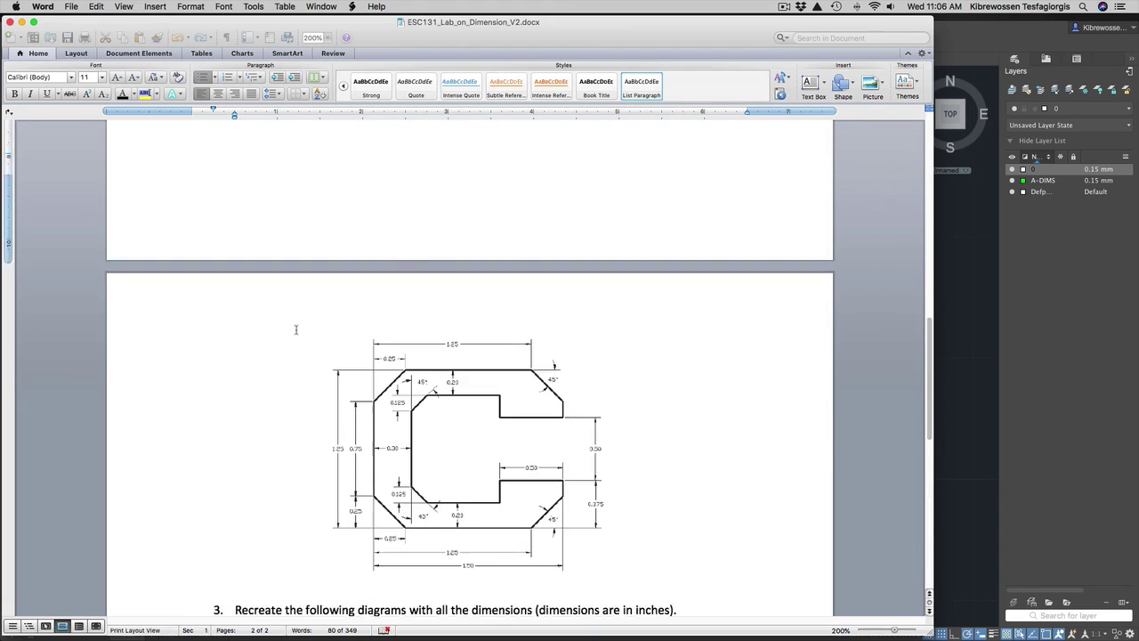
{"action": "scroll", "coordinate": [297, 329], "scroll_direction": "up", "scroll_amount": 5}
{"action": "left_click", "coordinate": [375, 439]}
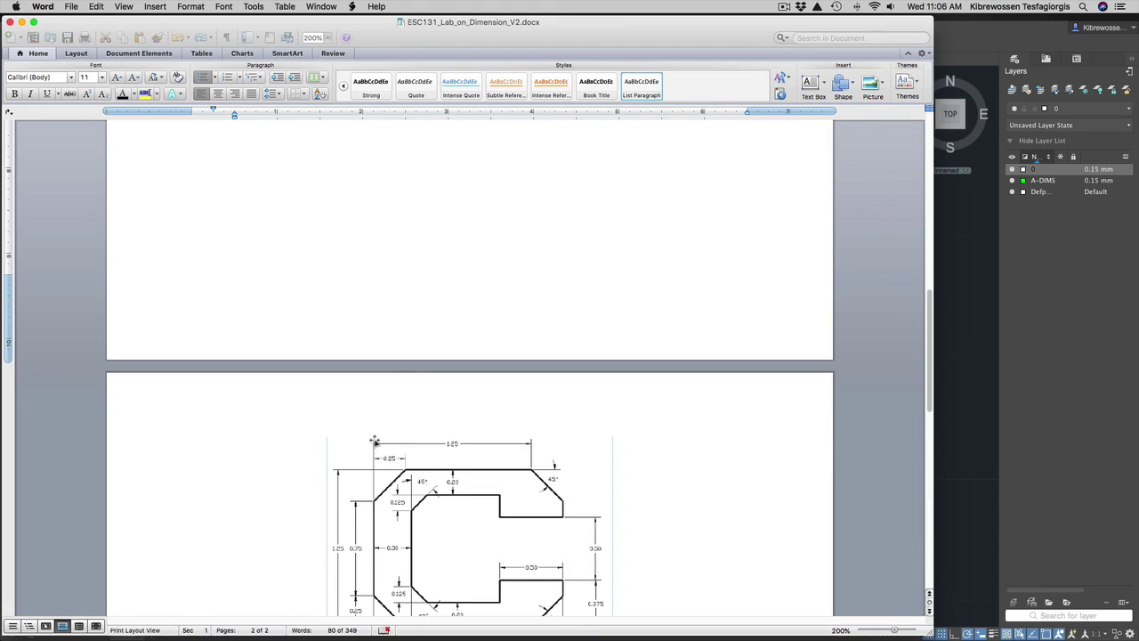
{"action": "left_click", "coordinate": [378, 423]}
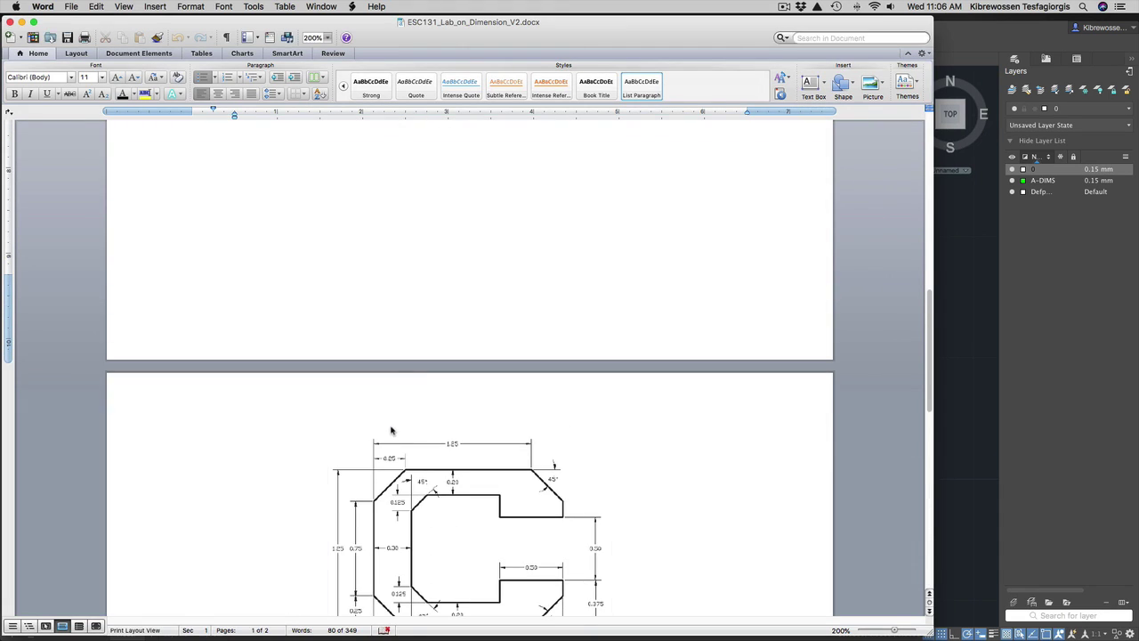
{"action": "key", "text": "ctrl+Up"}
{"action": "left_click", "coordinate": [785, 239]}
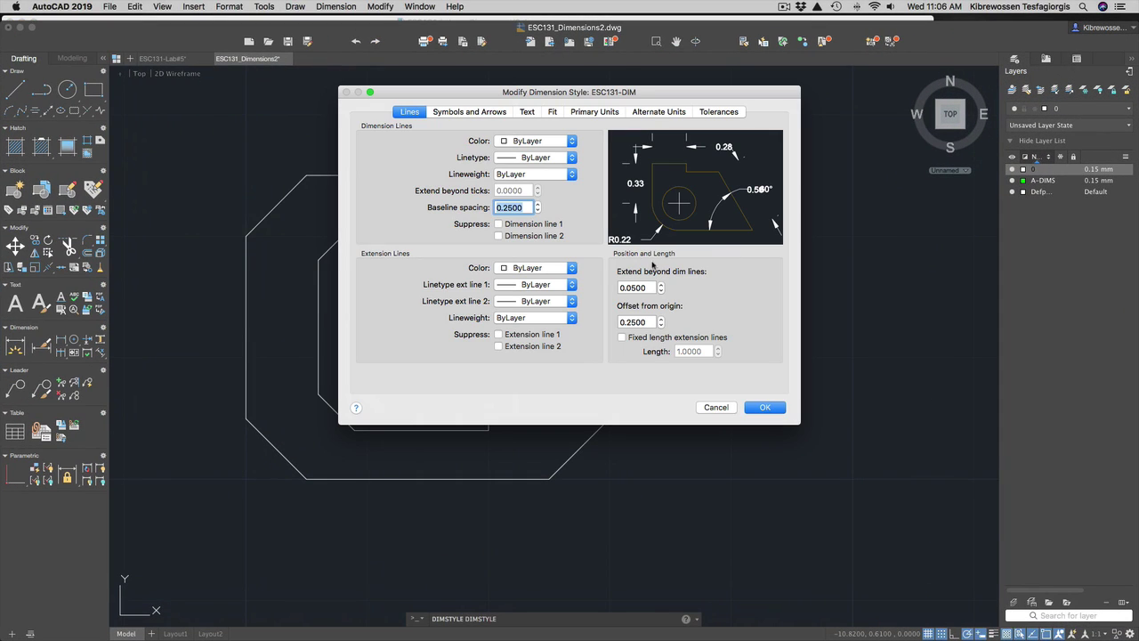
Review the arrowhead, text style, text height and primary unit precision settings of the ESC131-DIM style.
{"action": "left_click", "coordinate": [461, 112]}
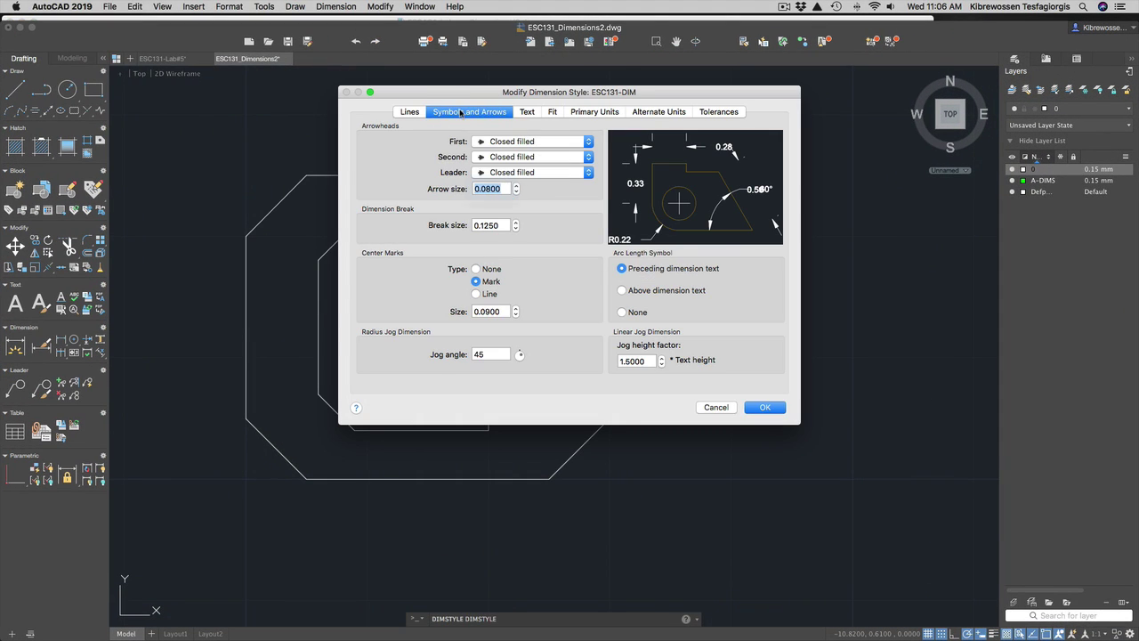
{"action": "left_click", "coordinate": [542, 142]}
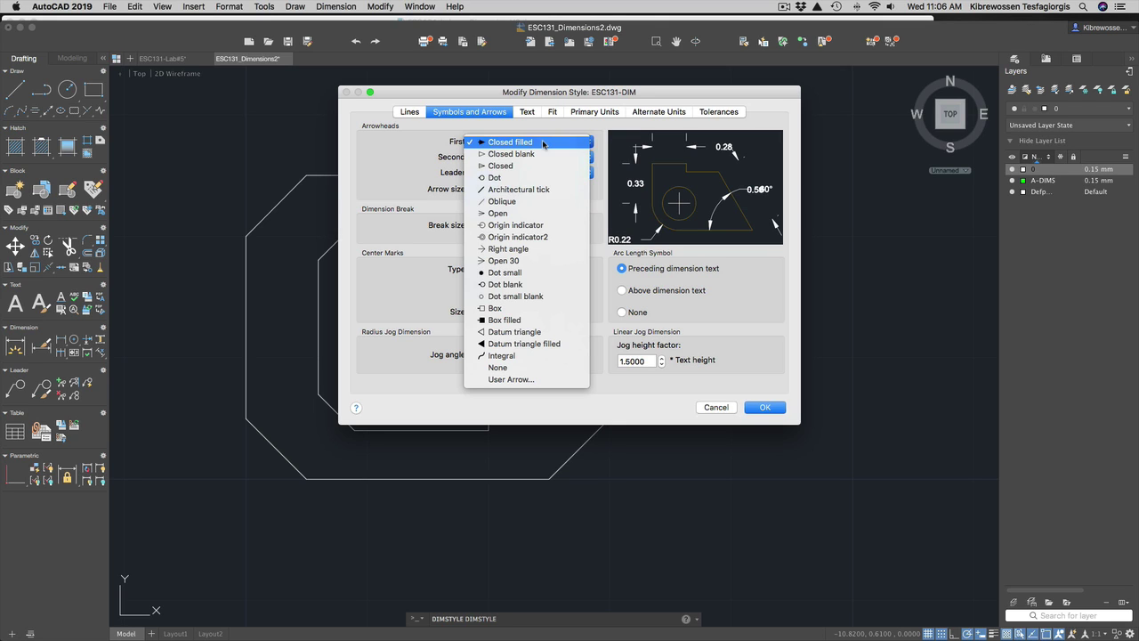
{"action": "left_click", "coordinate": [542, 142]}
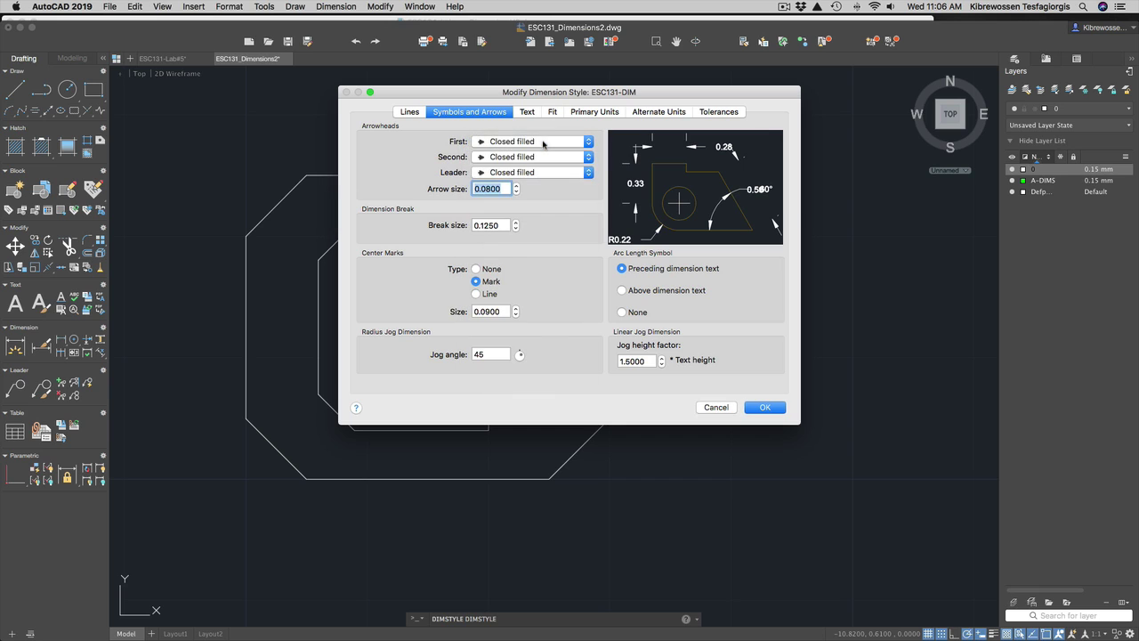
{"action": "left_click", "coordinate": [526, 113]}
{"action": "left_click", "coordinate": [521, 144]}
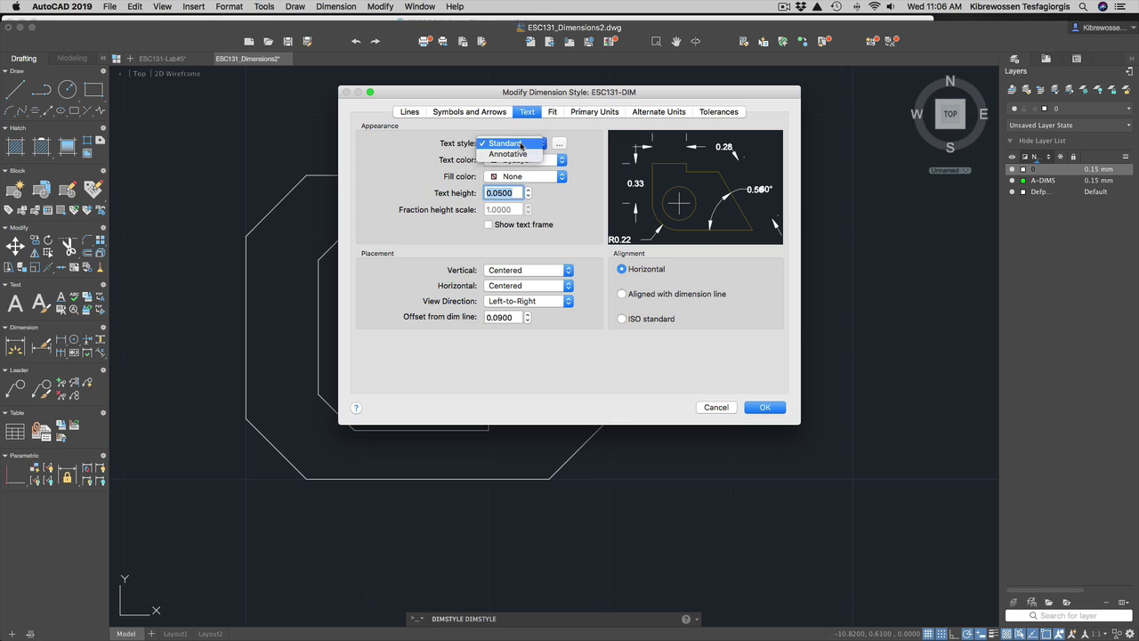
{"action": "left_click", "coordinate": [521, 144]}
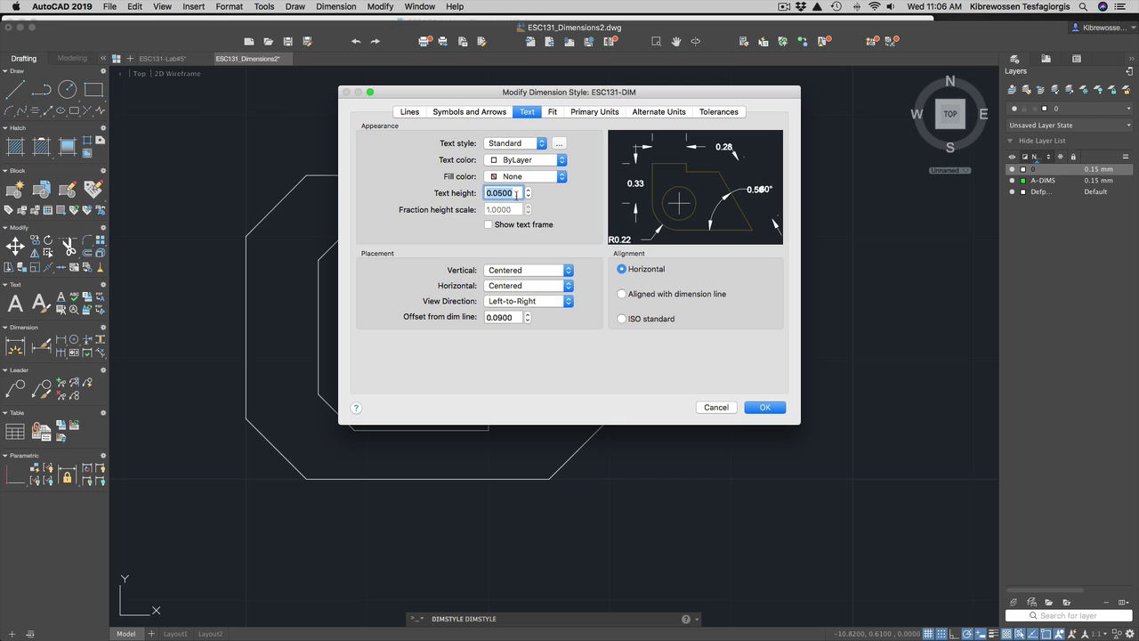
{"action": "left_click", "coordinate": [594, 112]}
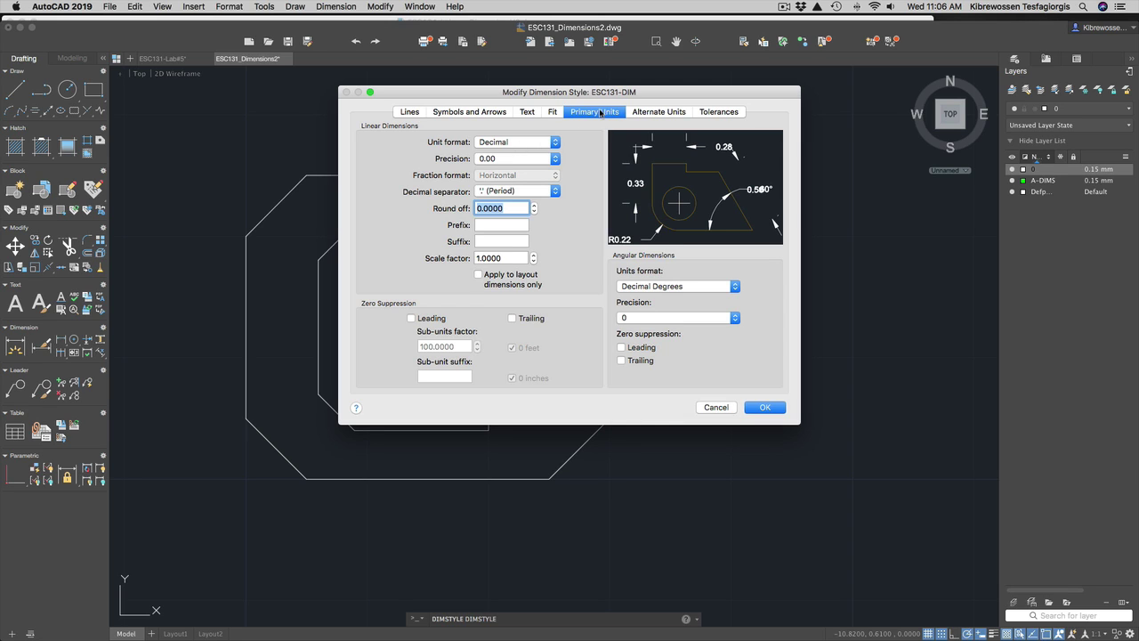
{"action": "left_click", "coordinate": [522, 160]}
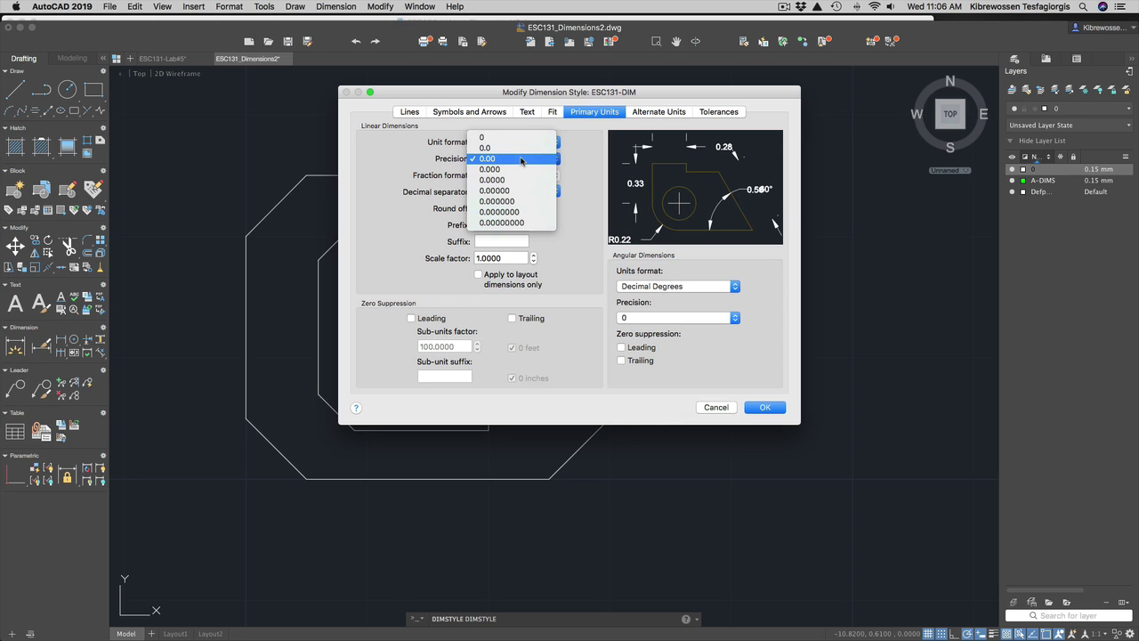
{"action": "left_click", "coordinate": [521, 160]}
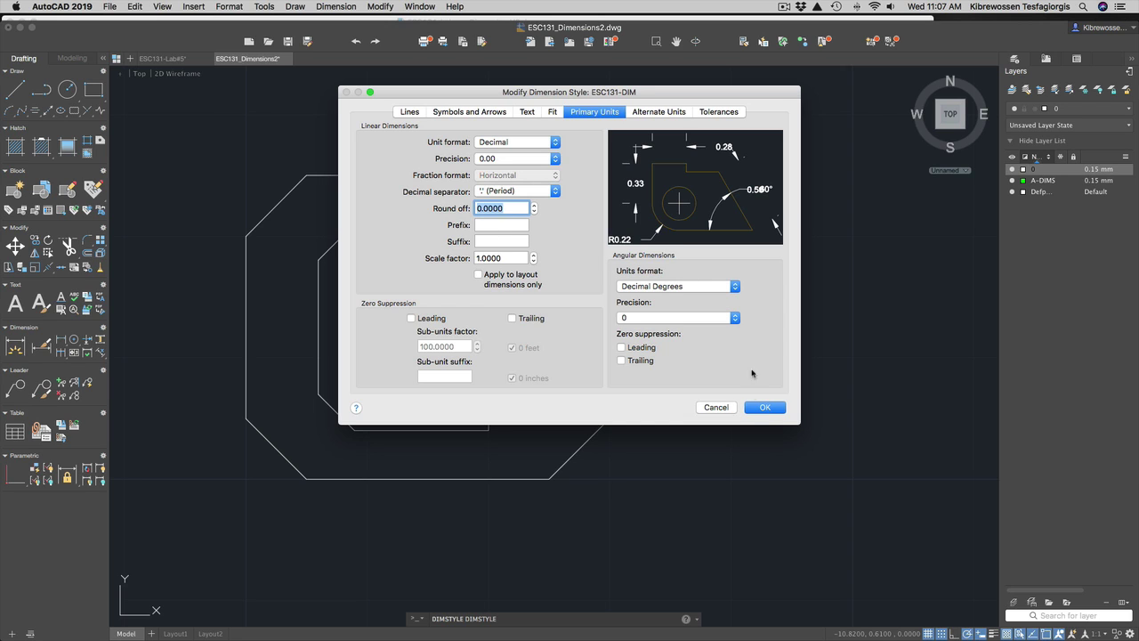
Accept the ESC131-DIM modifications, set ESC131-DIM as the current dimension style and close the style manager.
{"action": "left_click", "coordinate": [766, 409]}
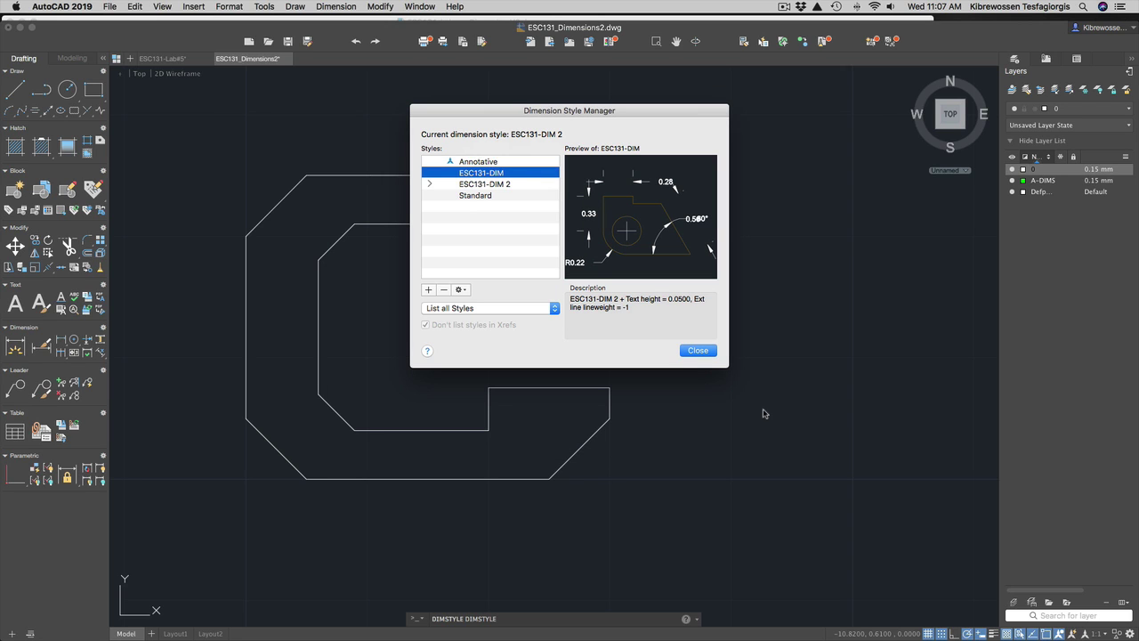
{"action": "left_click", "coordinate": [463, 291]}
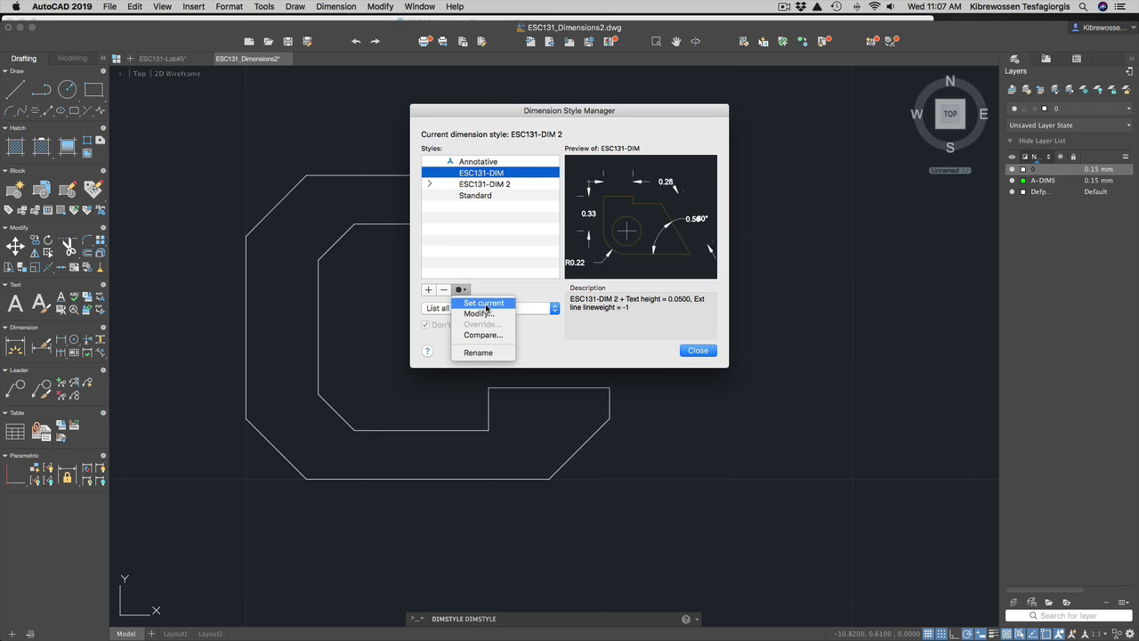
{"action": "left_click", "coordinate": [486, 304]}
{"action": "left_click", "coordinate": [699, 352]}
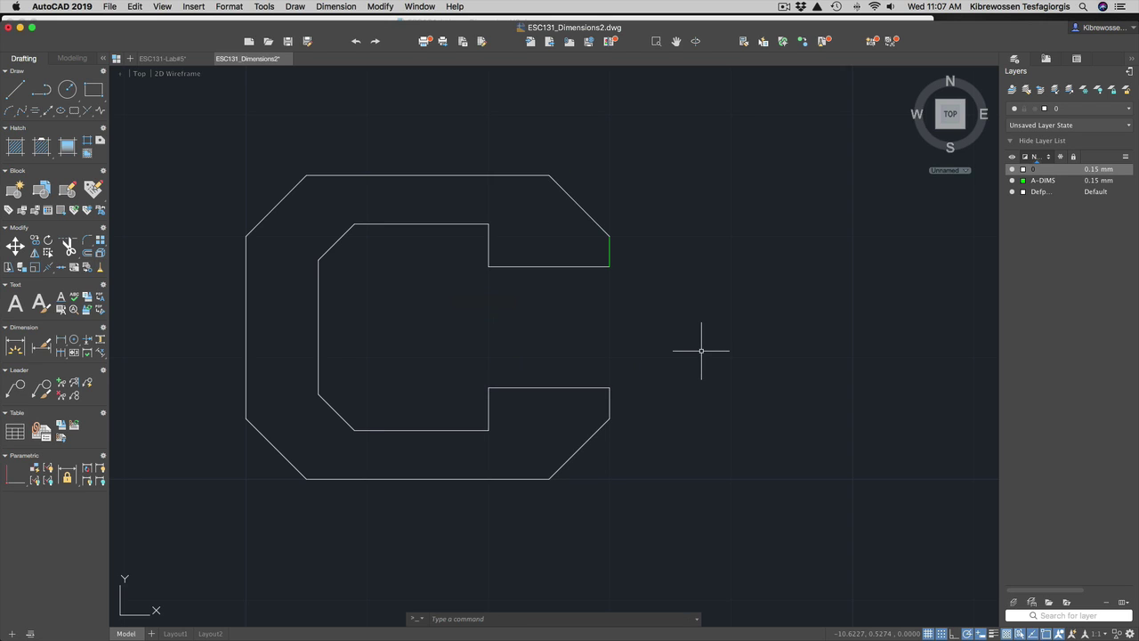
Make A-DIMS the current layer for the new dimensions.
{"action": "left_click", "coordinate": [1040, 182]}
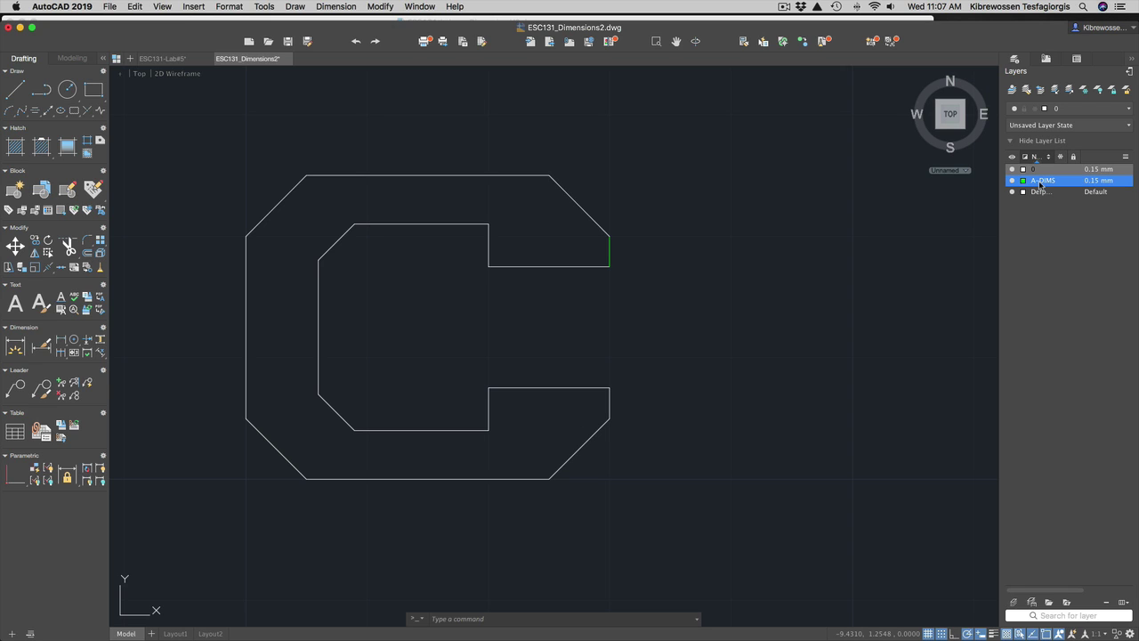
{"action": "left_click", "coordinate": [1065, 108]}
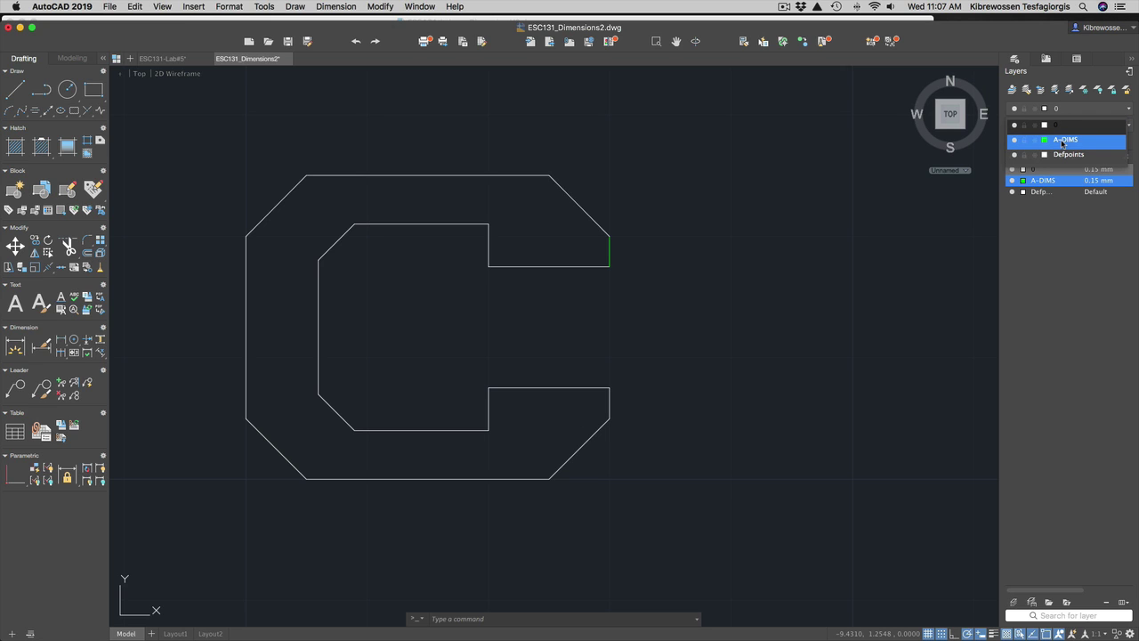
{"action": "left_click", "coordinate": [1062, 141]}
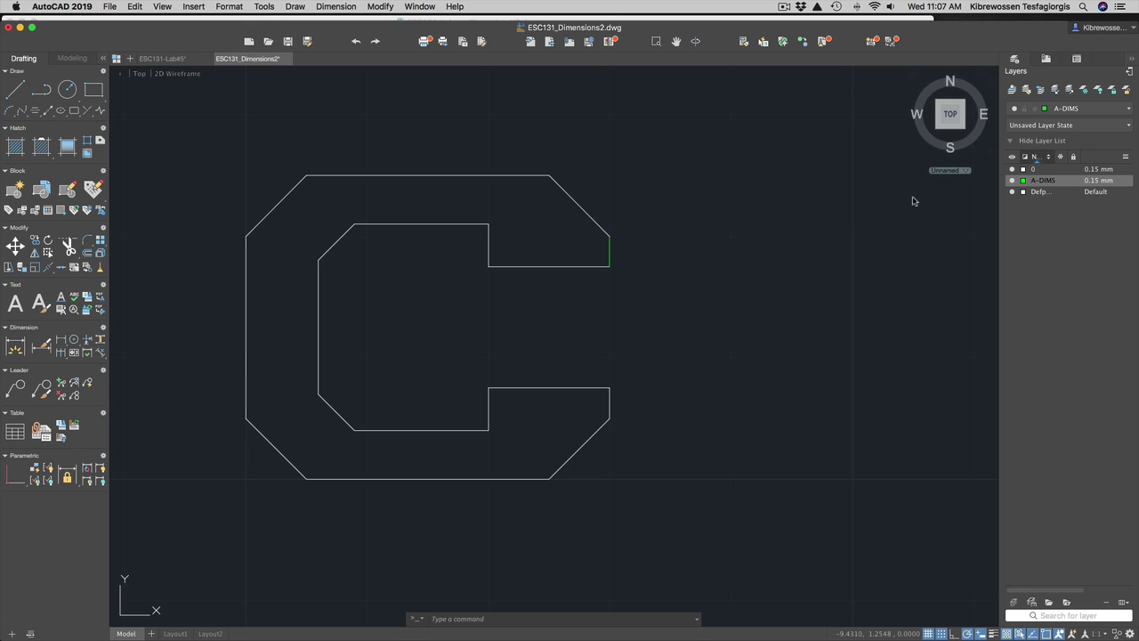
Switch to the lab handout in Word, examine the angular and linear dimensions of the C-shaped figure, and return to the AutoCAD drawing.
{"action": "key", "text": "ctrl+super+f"}
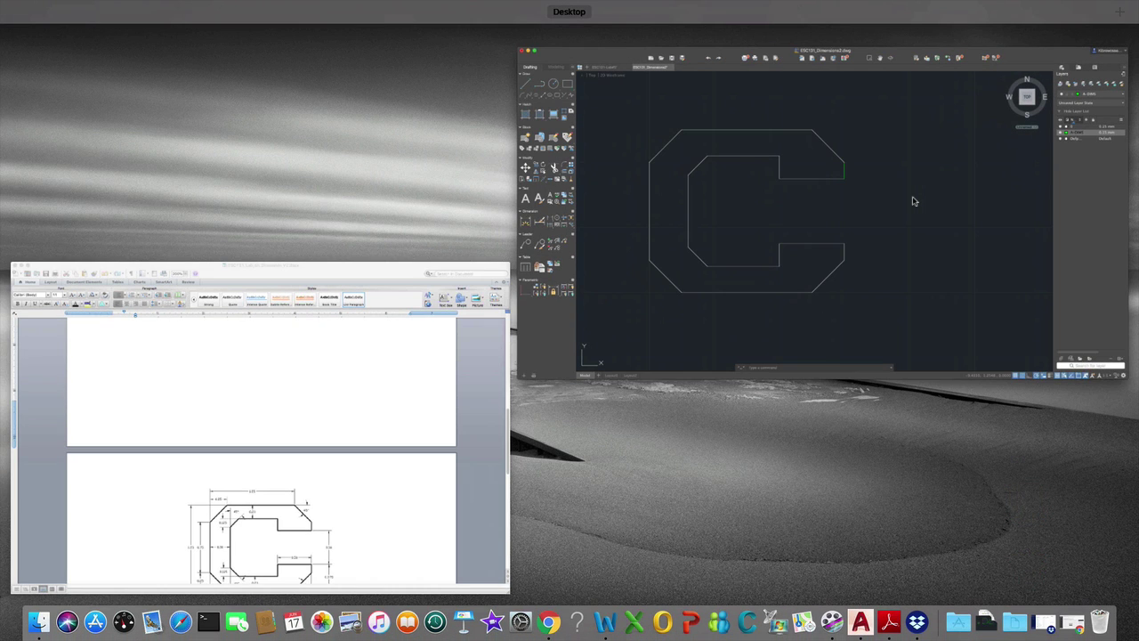
{"action": "left_click", "coordinate": [411, 478]}
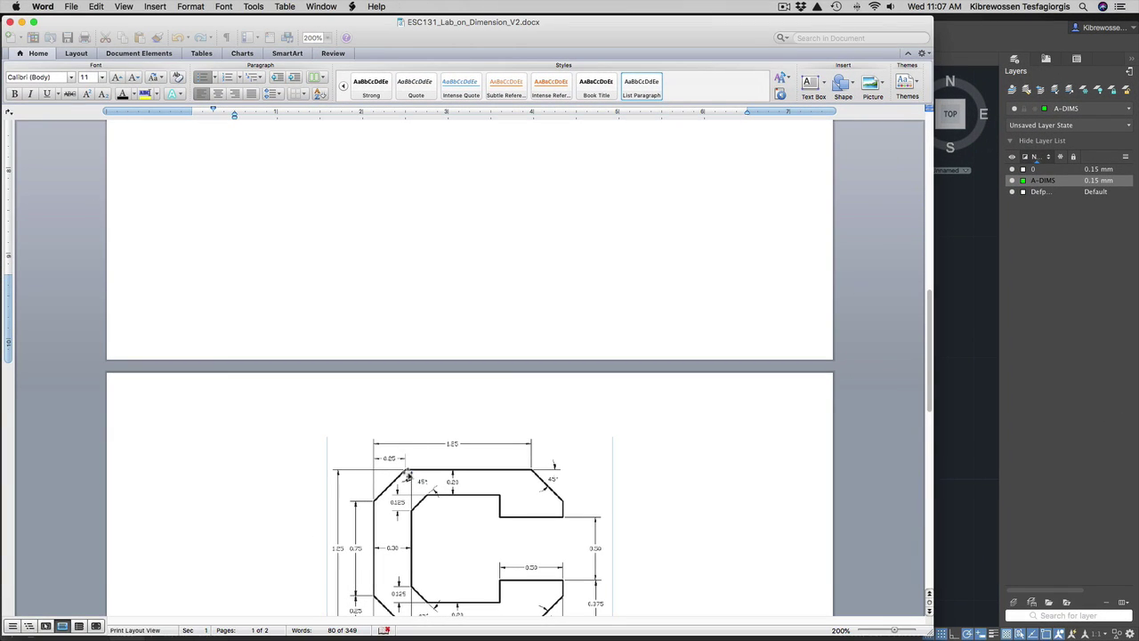
{"action": "left_click", "coordinate": [553, 472]}
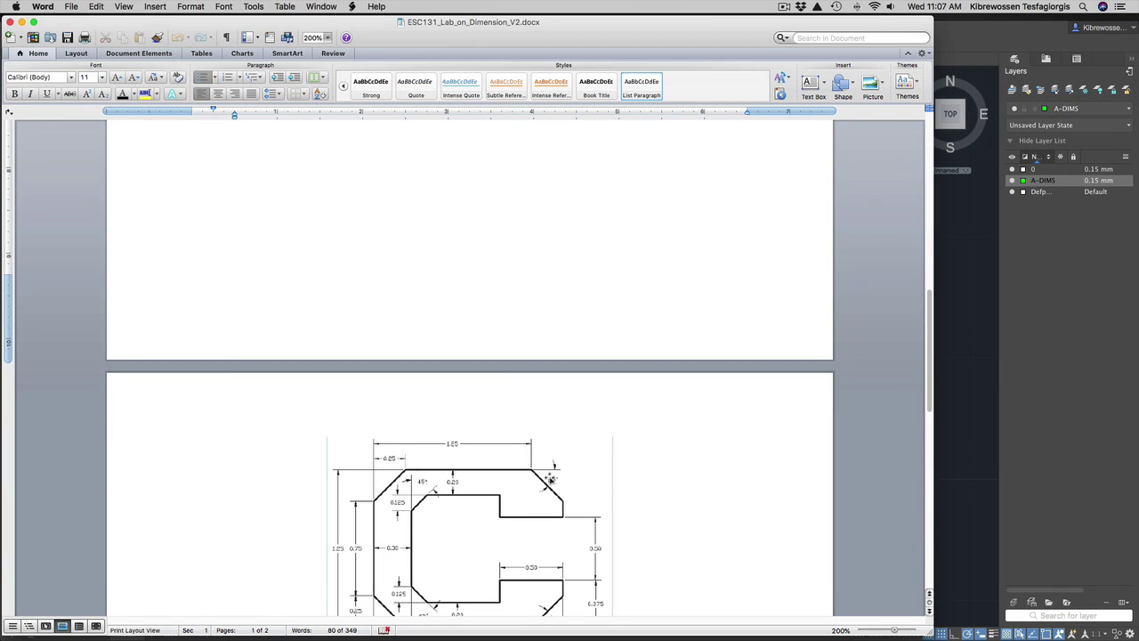
{"action": "scroll", "coordinate": [460, 522], "scroll_direction": "down", "scroll_amount": 5}
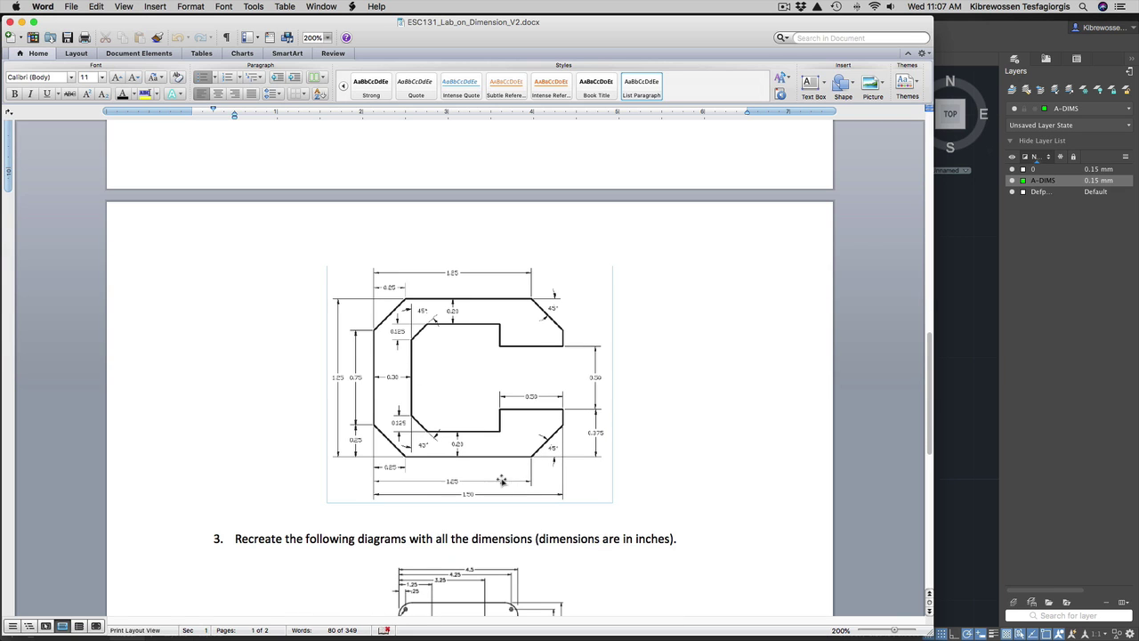
{"action": "key", "text": "ctrl+Up"}
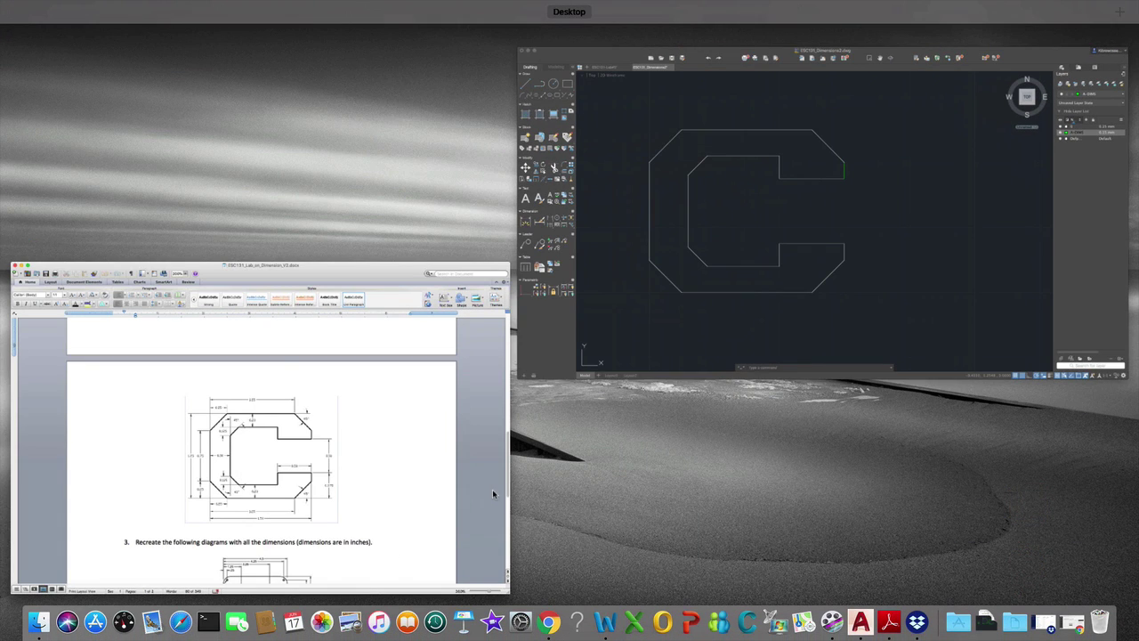
{"action": "left_click", "coordinate": [666, 334]}
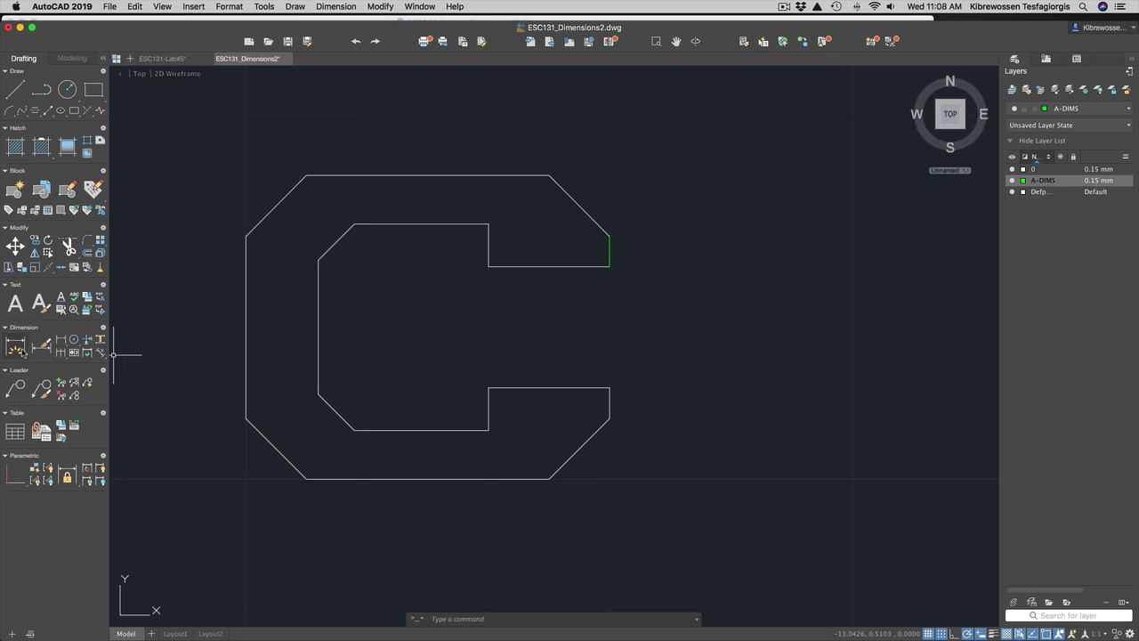
Add an angular dimension between the upper-right chamfer and the top edge of the C figure, placing its arc outside the corner.
{"action": "left_click", "coordinate": [15, 347]}
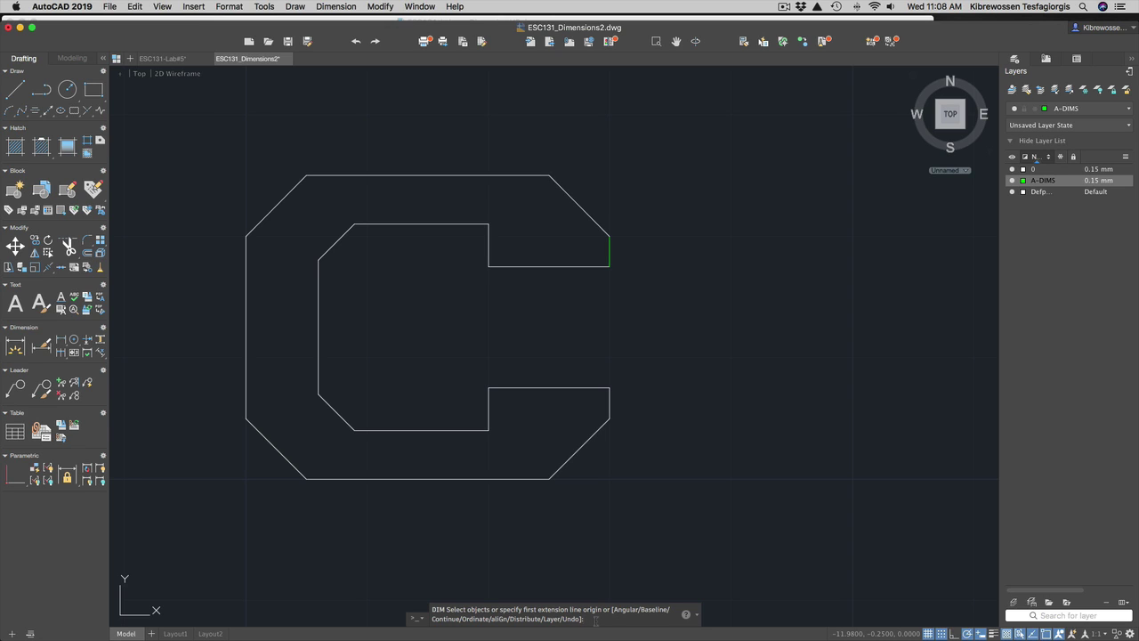
{"action": "type", "text": "A"}
{"action": "key", "text": "Return"}
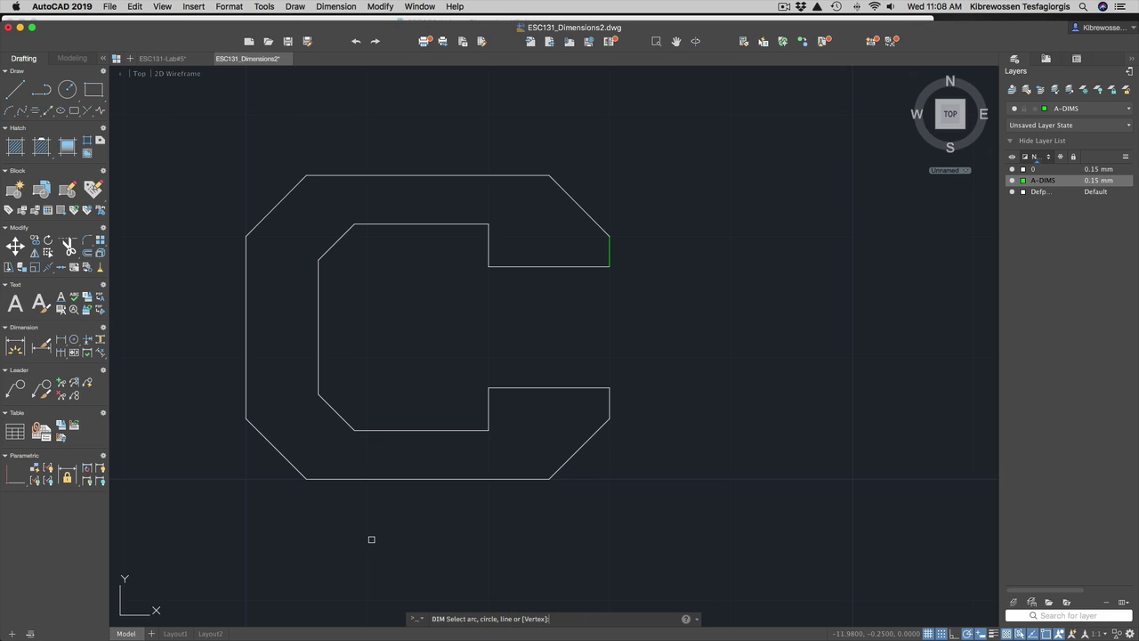
{"action": "scroll", "coordinate": [654, 470], "scroll_direction": "up", "scroll_amount": 1}
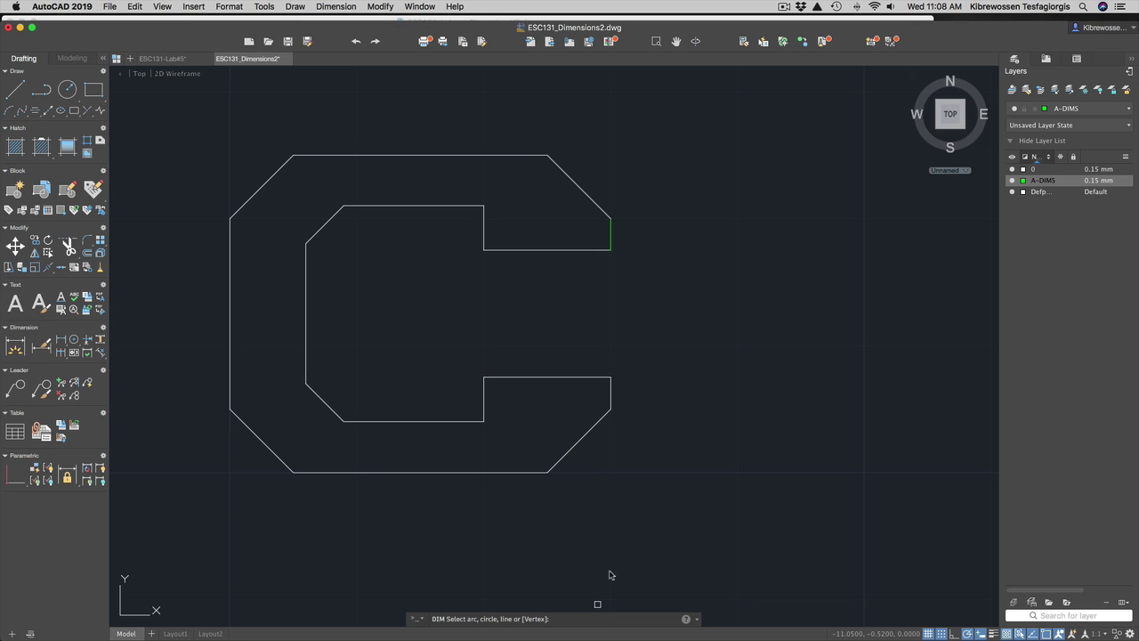
{"action": "left_click", "coordinate": [583, 186]}
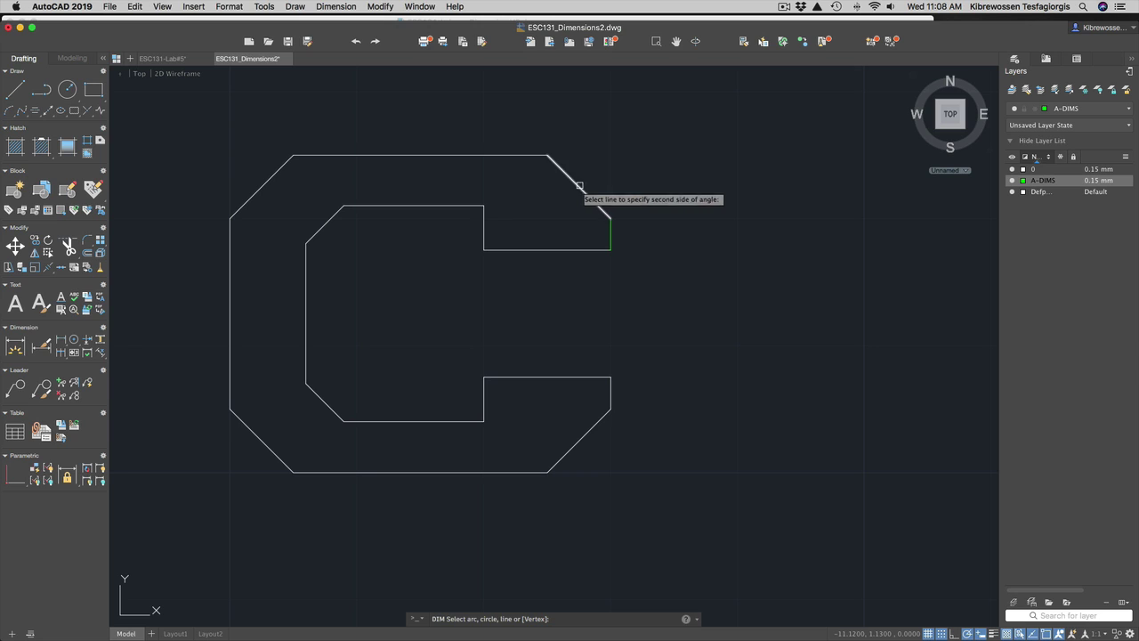
{"action": "left_click", "coordinate": [514, 154]}
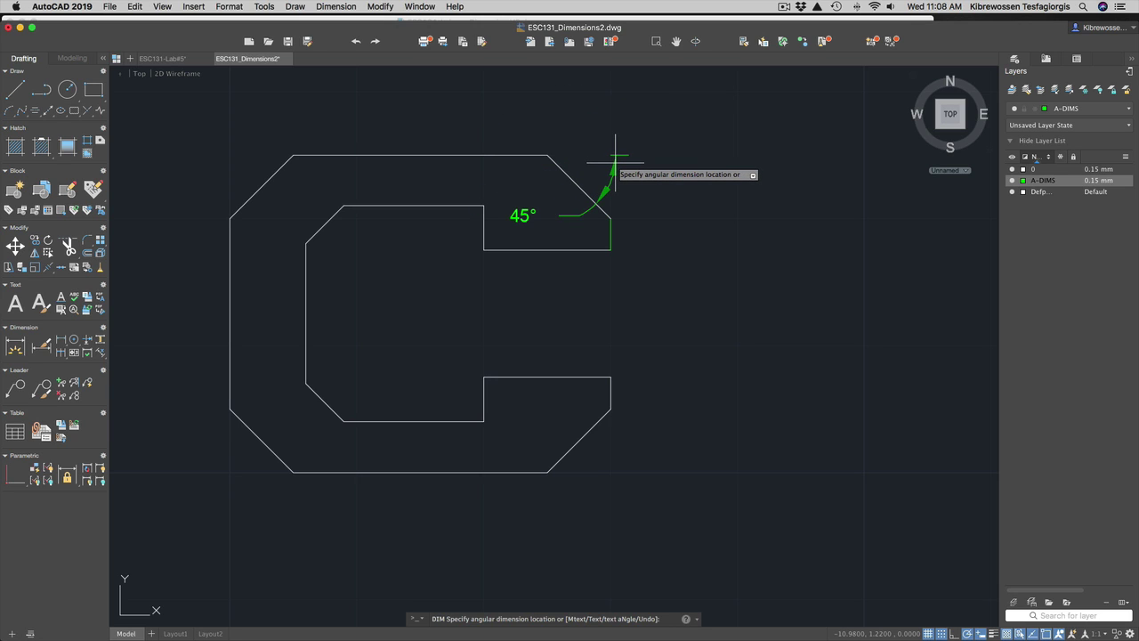
{"action": "left_click", "coordinate": [615, 163]}
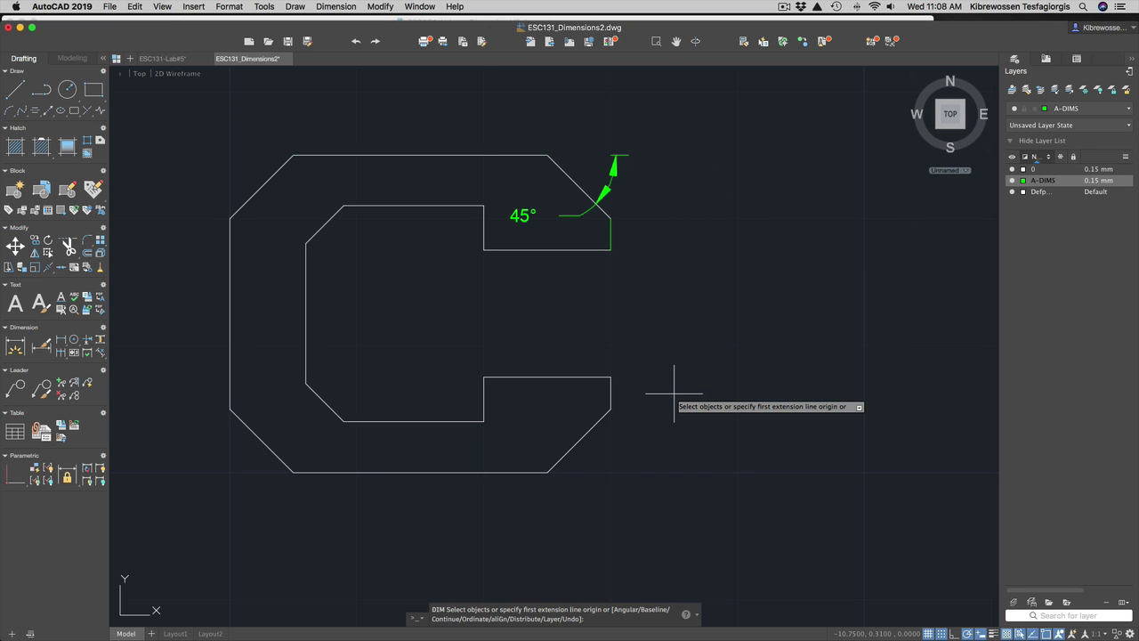
{"action": "key", "text": "ctrl+Up"}
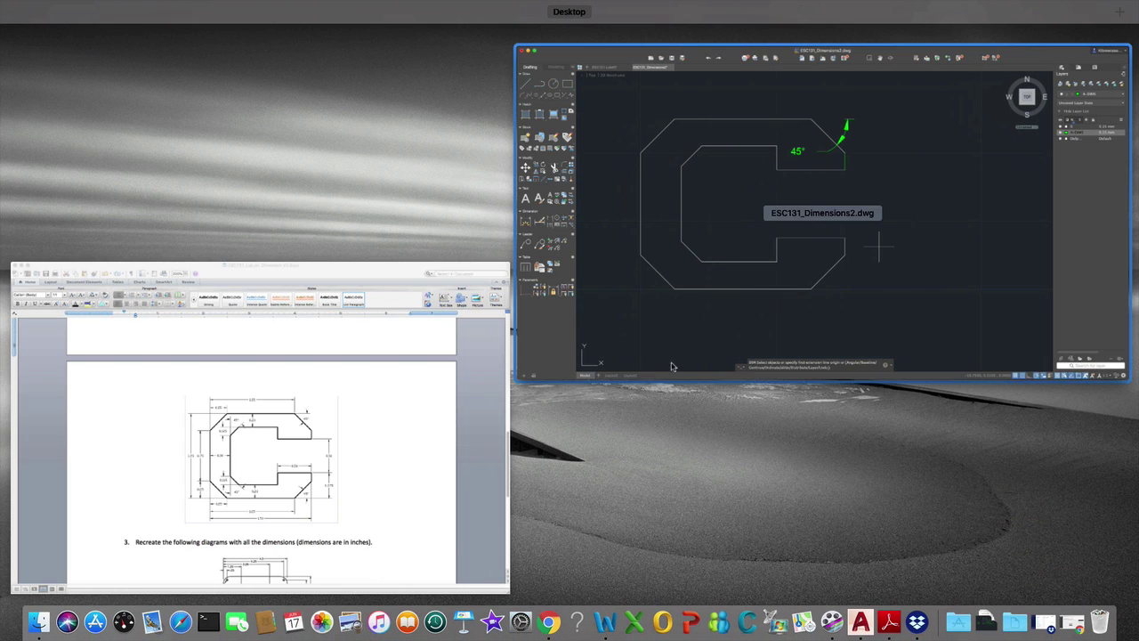
{"action": "left_click", "coordinate": [827, 310]}
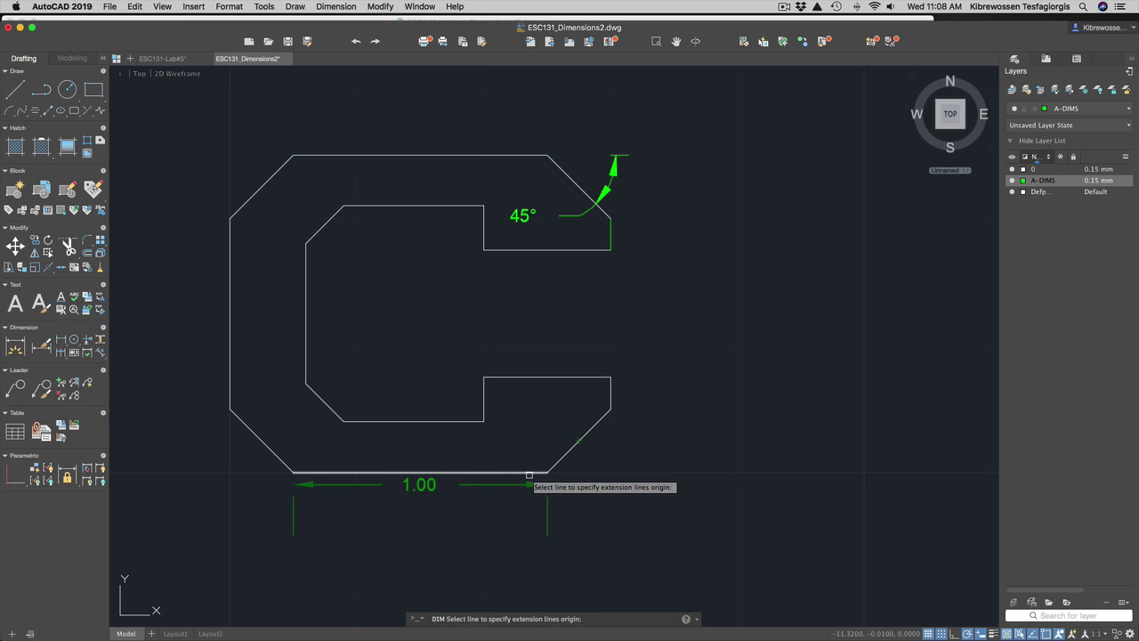
{"action": "key", "text": "Escape"}
{"action": "left_click", "coordinate": [531, 620]}
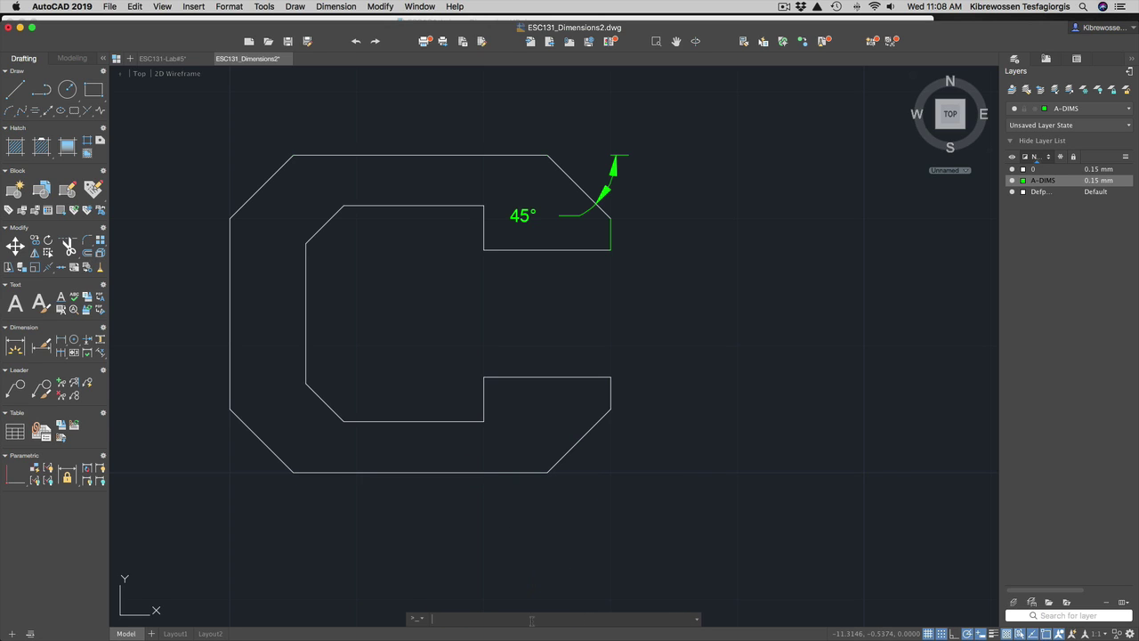
{"action": "type", "text": "DIM"}
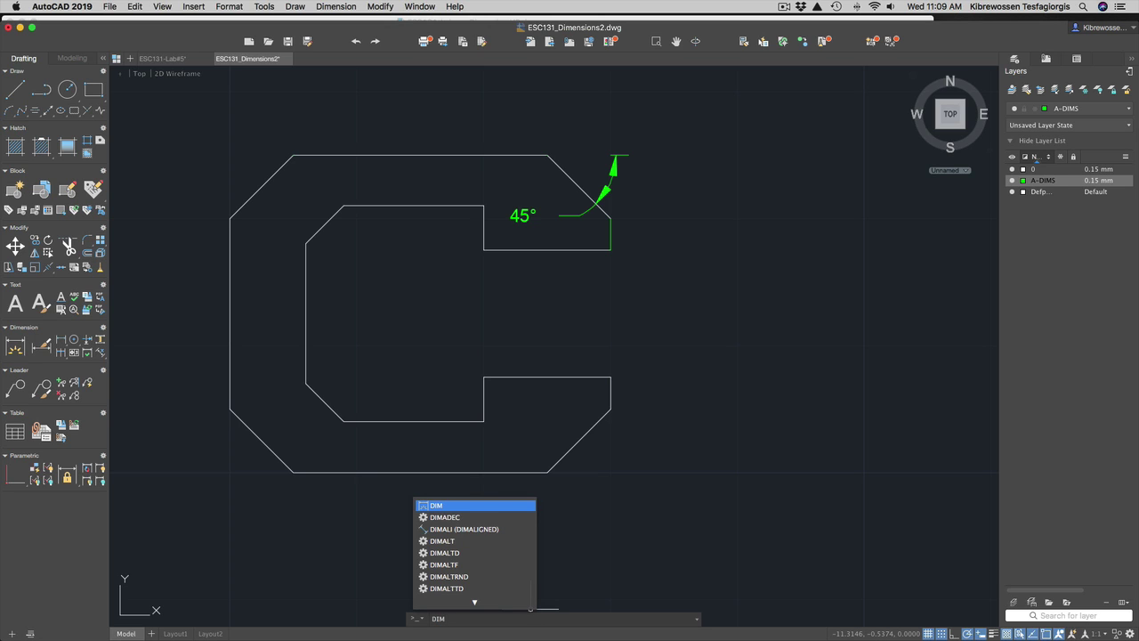
{"action": "type", "text": "A"}
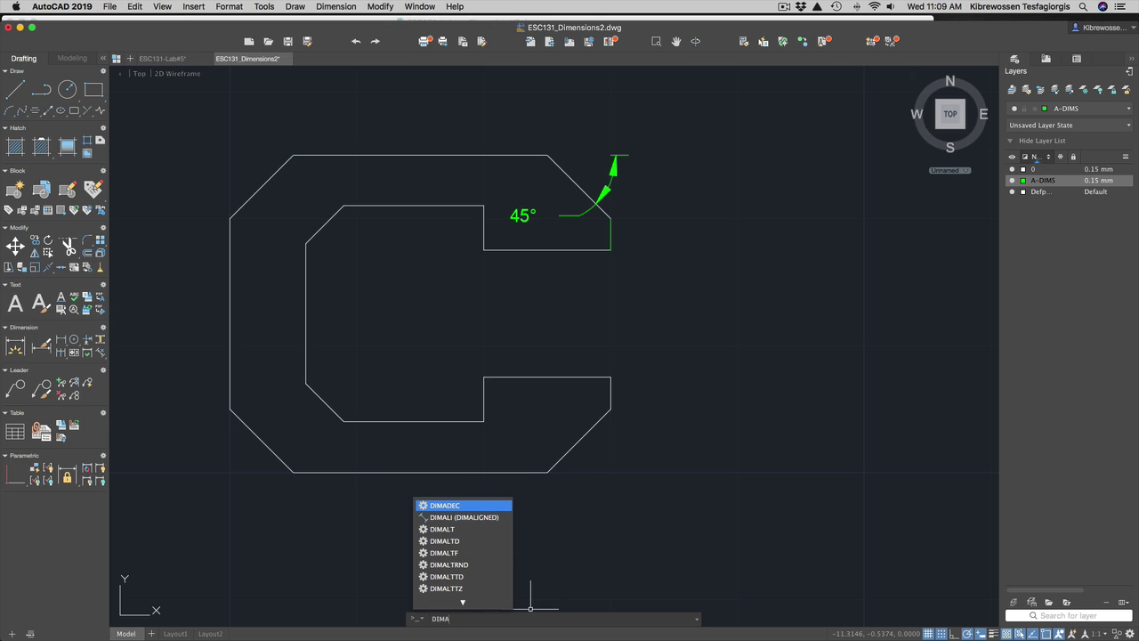
{"action": "type", "text": "N"}
{"action": "scroll", "coordinate": [530, 609], "scroll_direction": "down", "scroll_amount": 1}
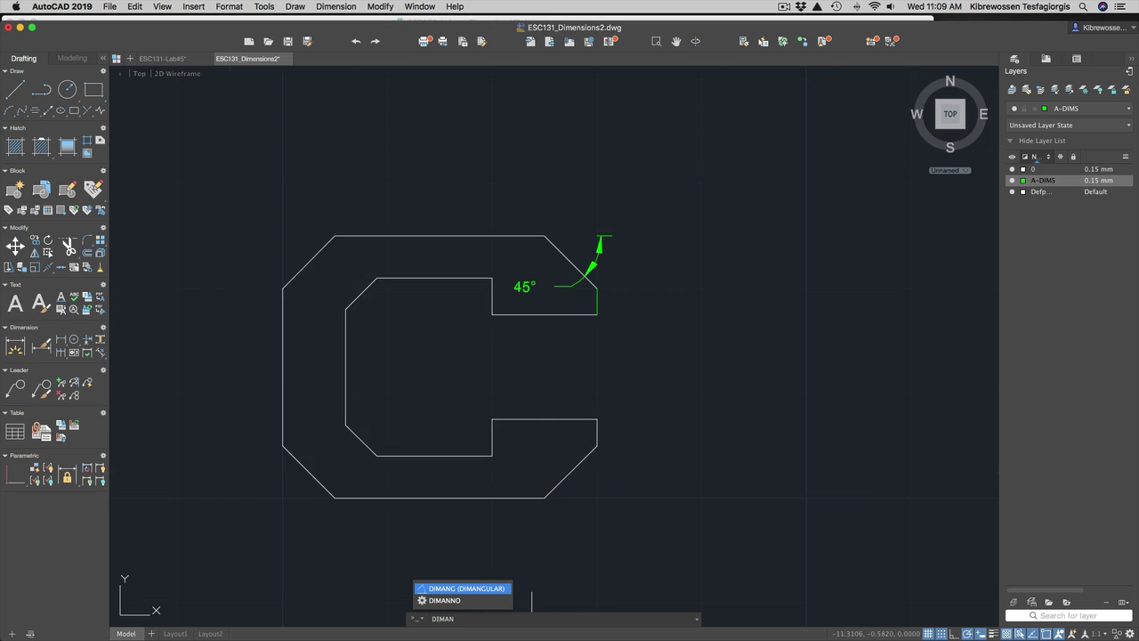
{"action": "key", "text": "Return"}
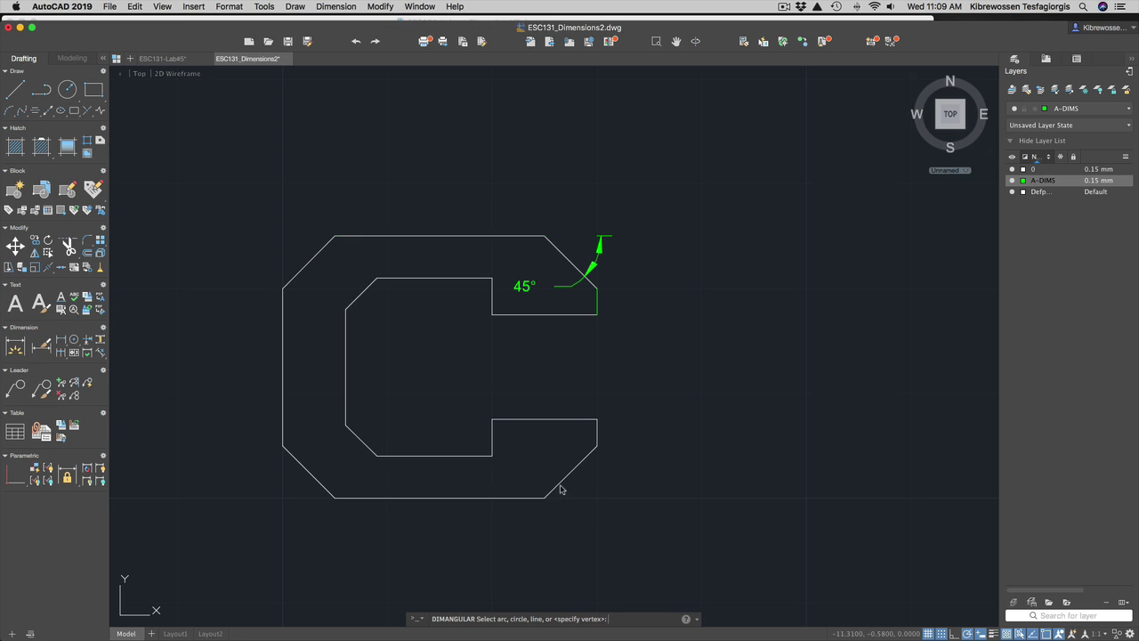
{"action": "key", "text": "Escape"}
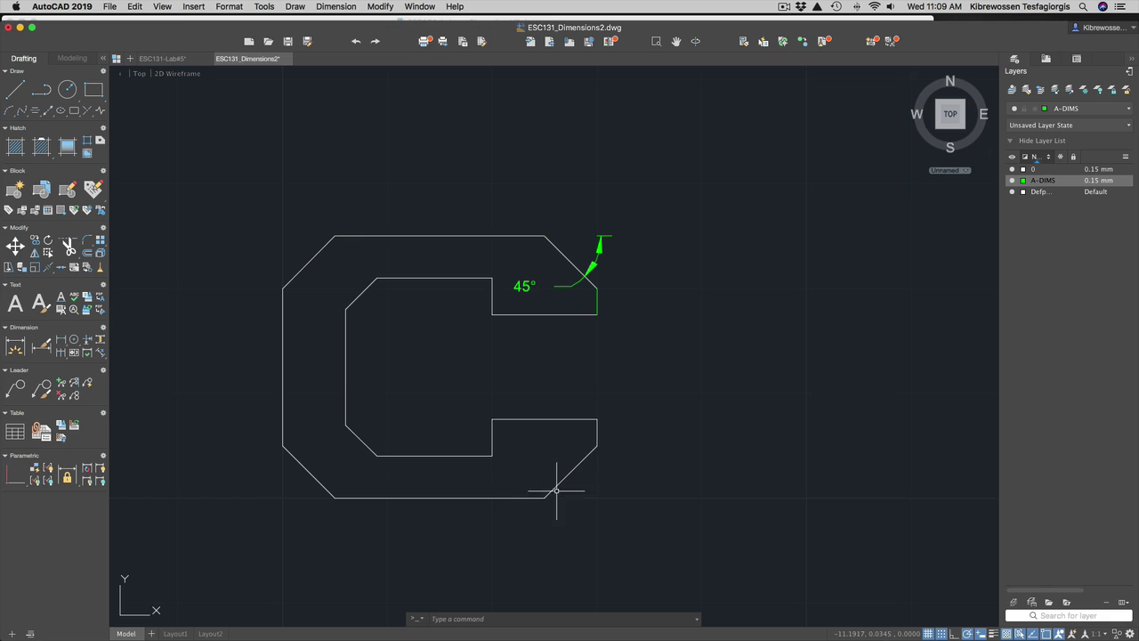
Use DIMANGULAR to dimension the angle between the lower-right chamfer and the bottom edge, placing the arc outside the corner.
{"action": "type", "text": "DIMAN"}
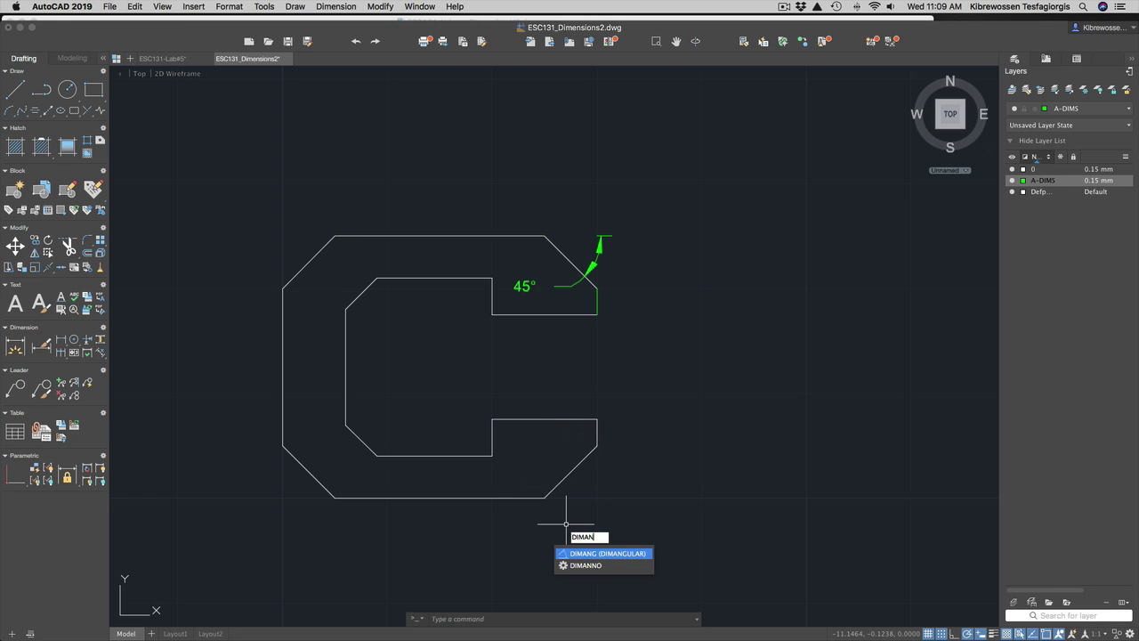
{"action": "key", "text": "Return"}
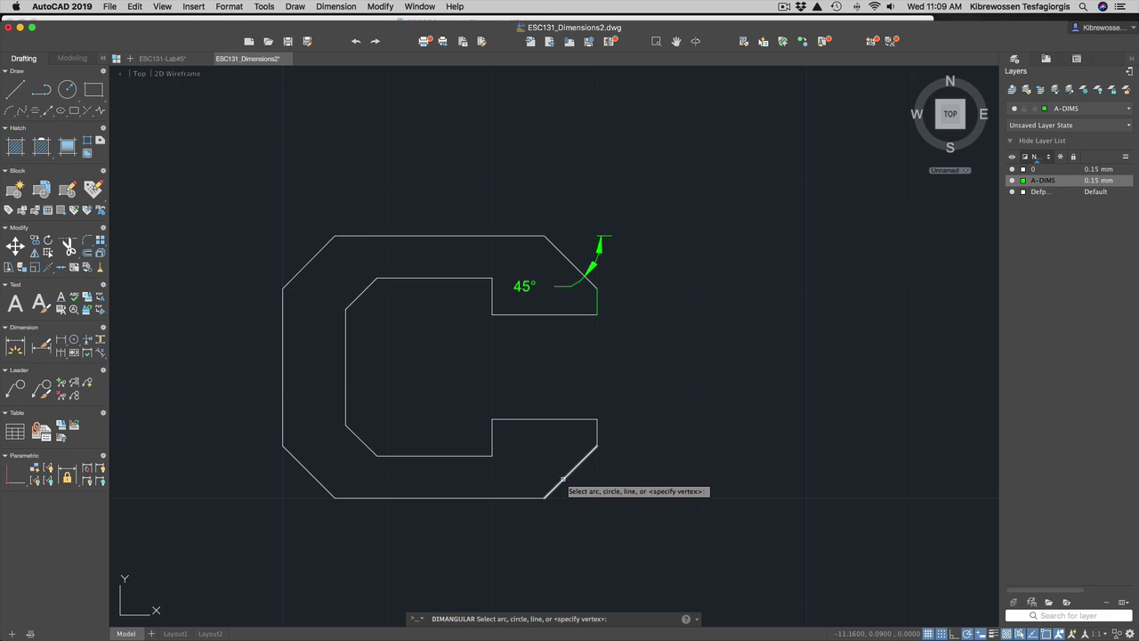
{"action": "left_click", "coordinate": [563, 479]}
{"action": "left_click", "coordinate": [529, 497]}
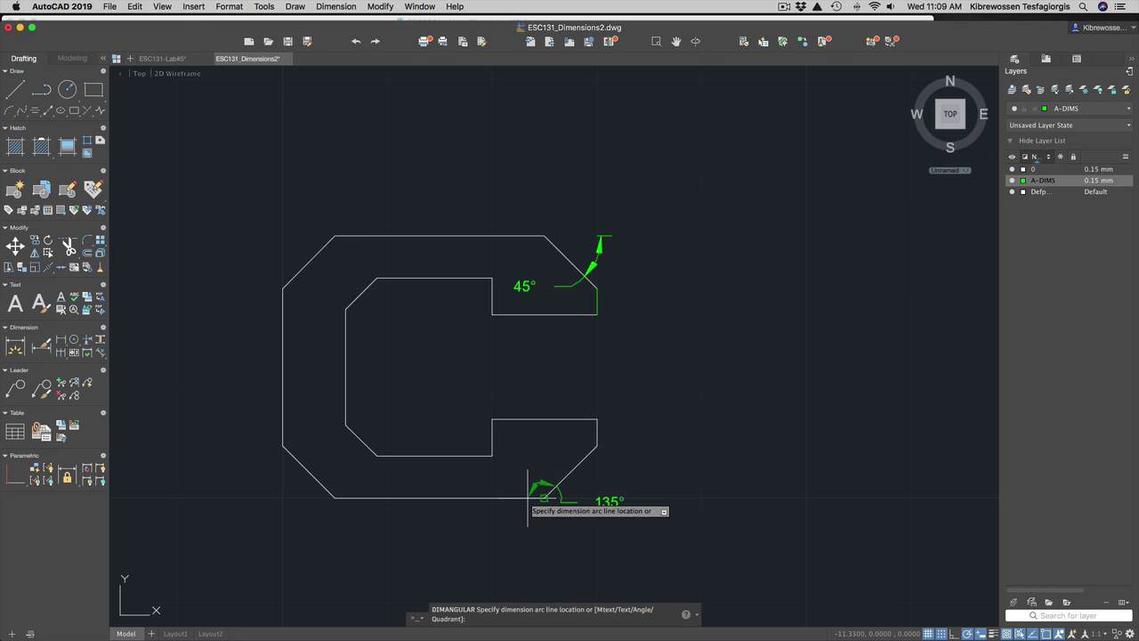
{"action": "left_click", "coordinate": [605, 493]}
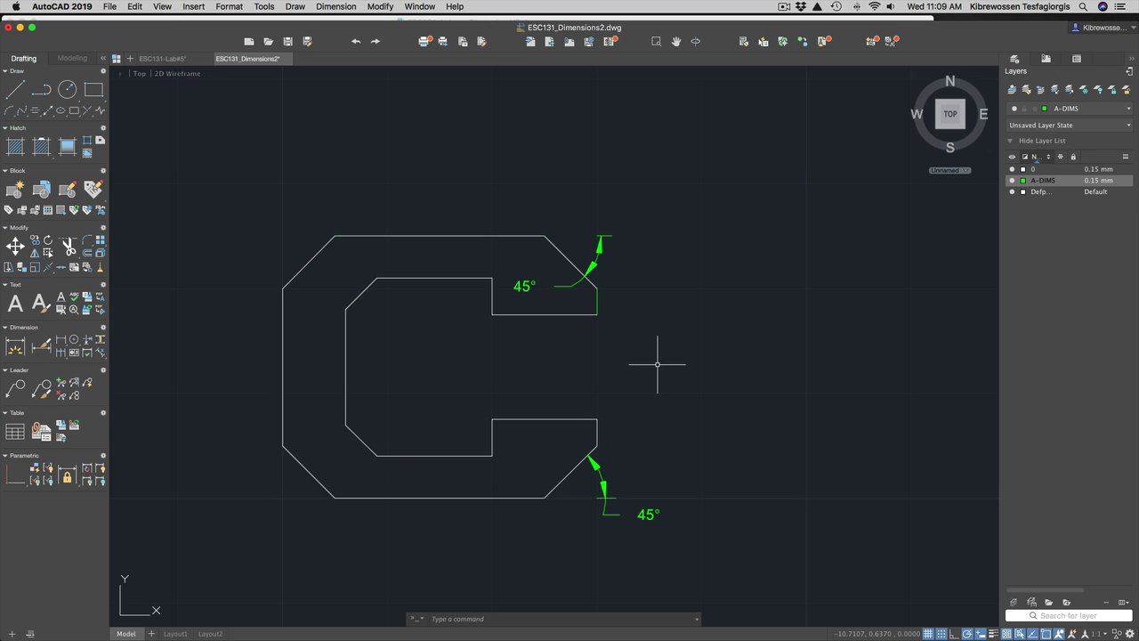
Check the handout in Word, return to AutoCAD and dimension the lower-left chamfer's horizontal width just below the C figure.
{"action": "key", "text": "ctrl+Up"}
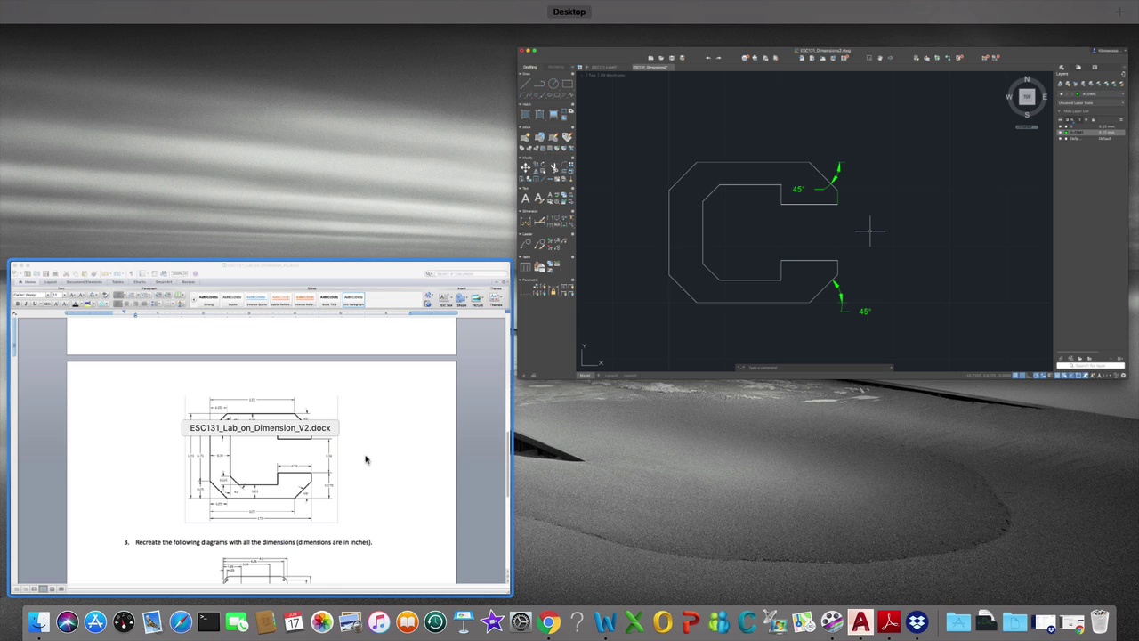
{"action": "left_click", "coordinate": [369, 459]}
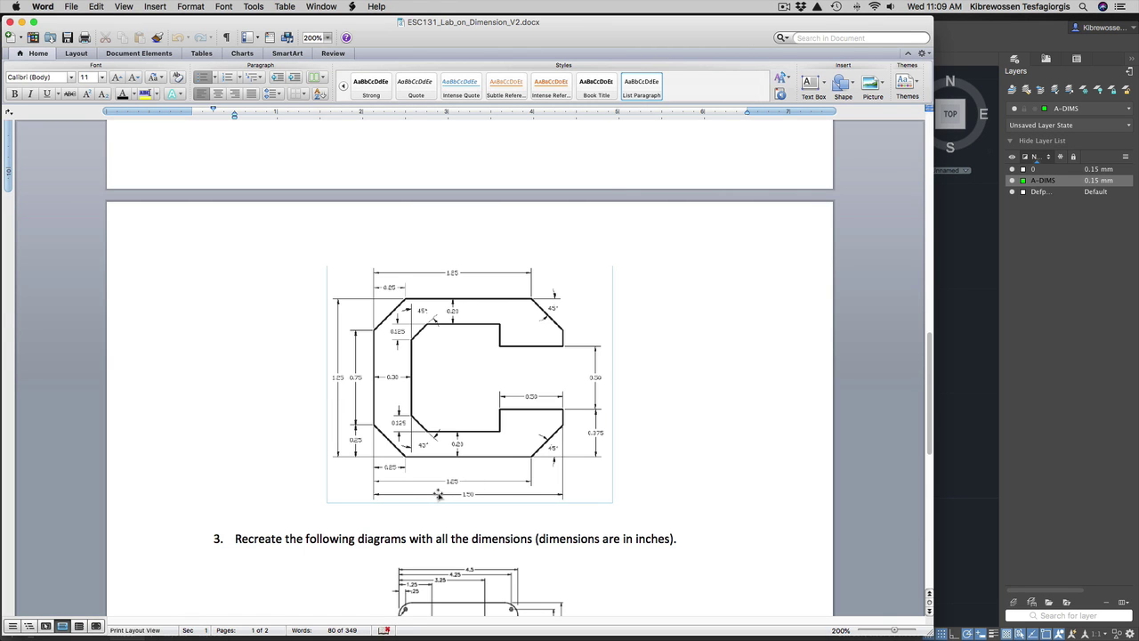
{"action": "key", "text": "ctrl+Up"}
{"action": "left_click", "coordinate": [714, 343]}
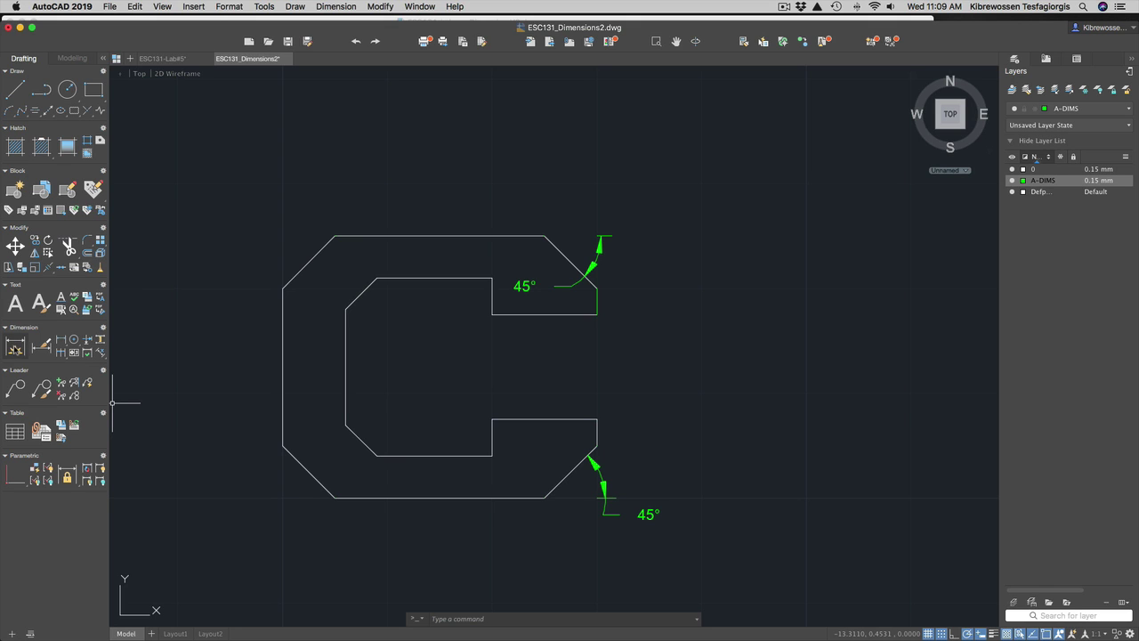
{"action": "key", "text": "Return"}
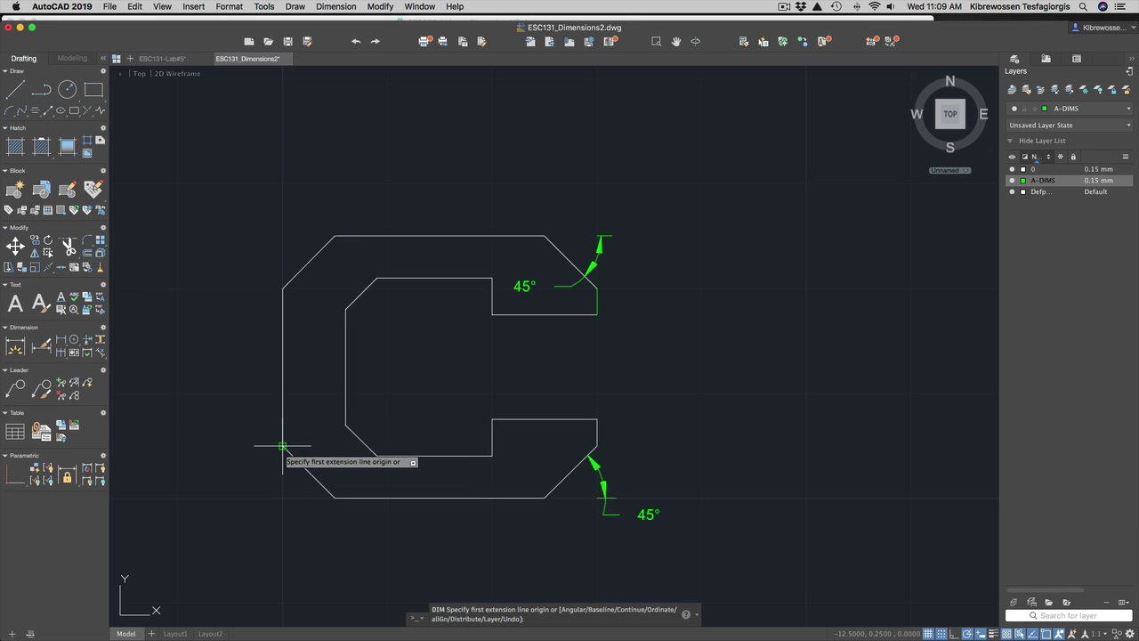
{"action": "left_click", "coordinate": [330, 494]}
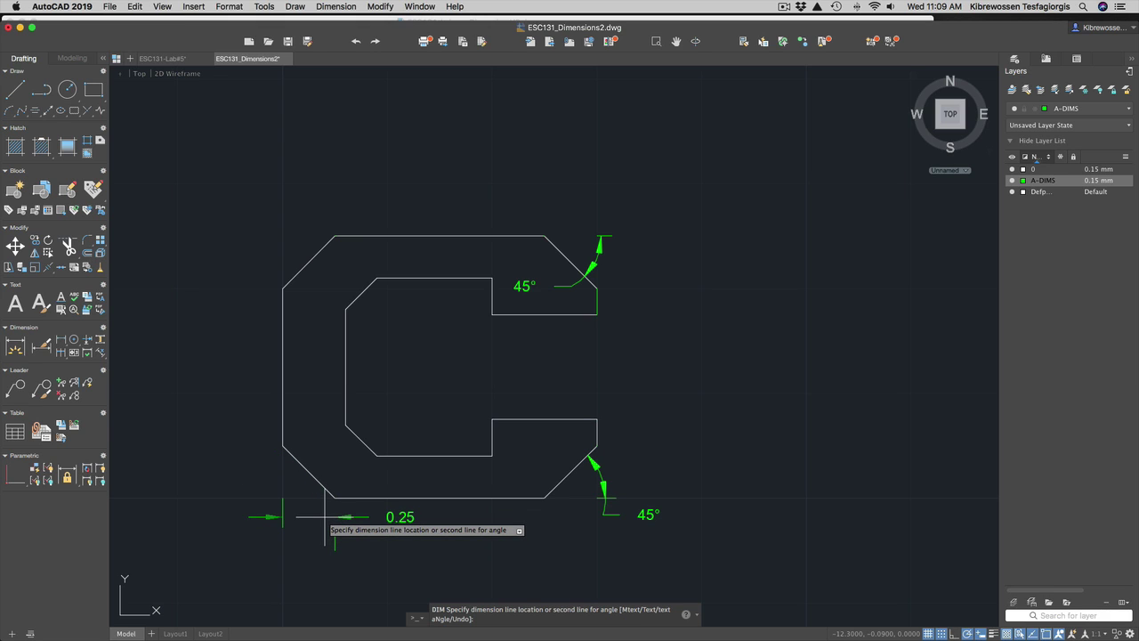
{"action": "left_click", "coordinate": [325, 518]}
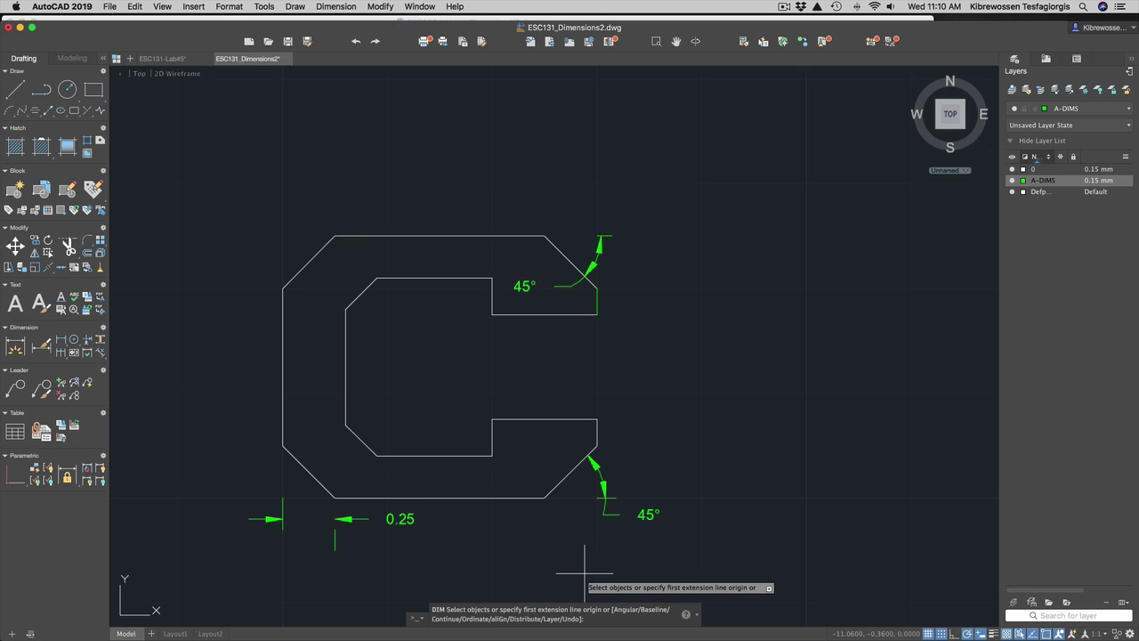
Make ESC131-DIM 2 the current dimension style in the Dimension Style Manager.
{"action": "type", "text": "DIMS"}
{"action": "key", "text": "Escape"}
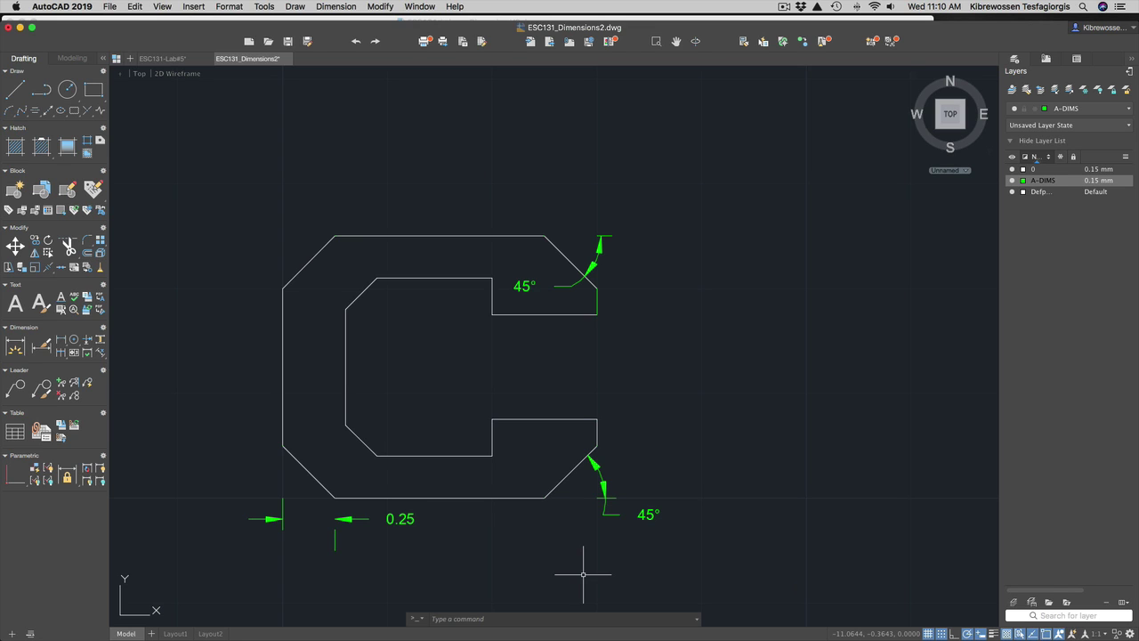
{"action": "type", "text": "DIM"}
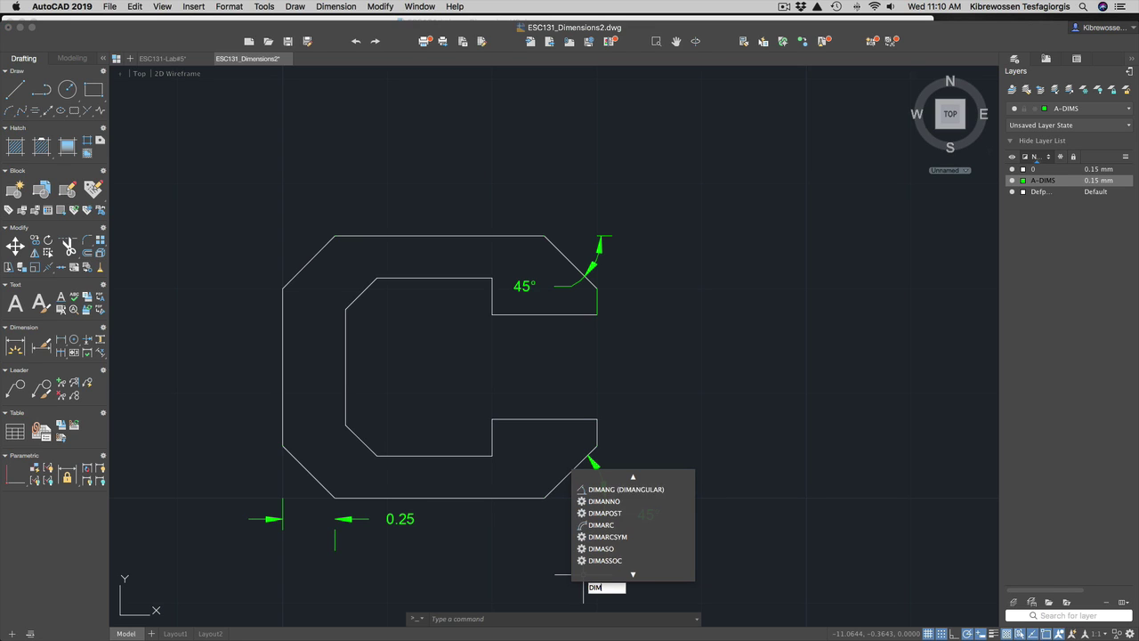
{"action": "type", "text": "STY"}
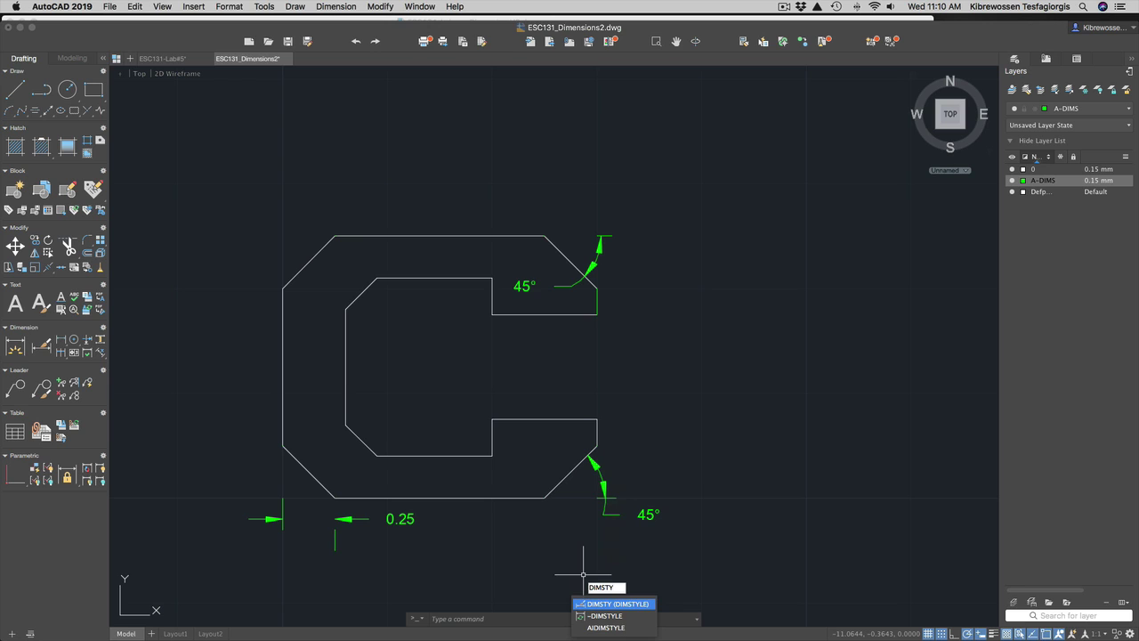
{"action": "key", "text": "Return"}
{"action": "left_click", "coordinate": [488, 185]}
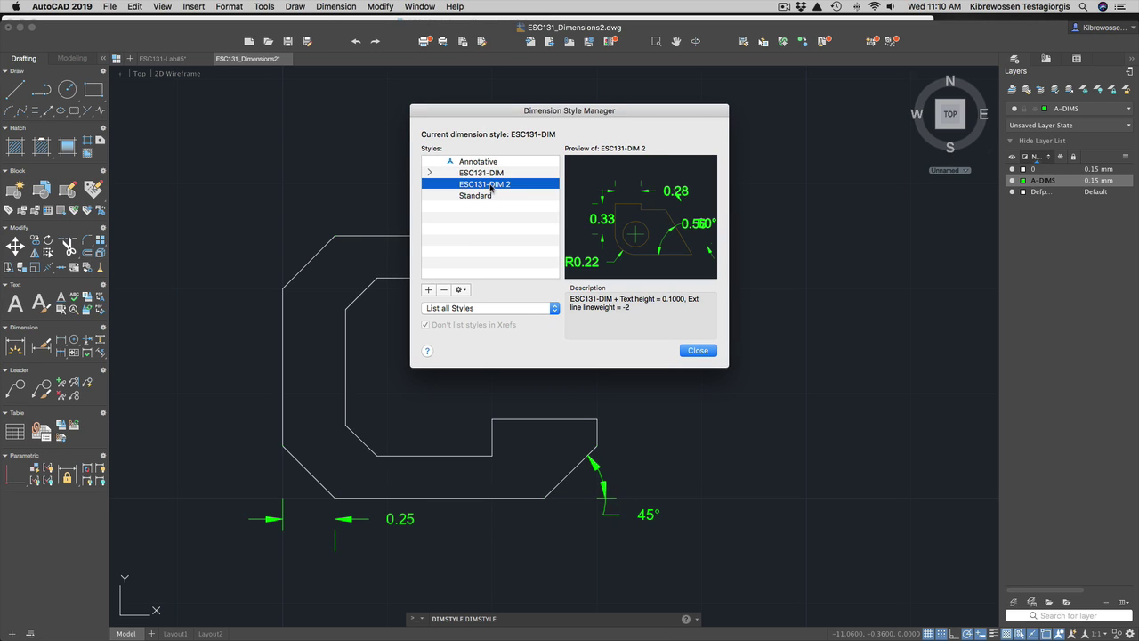
{"action": "left_click", "coordinate": [460, 289]}
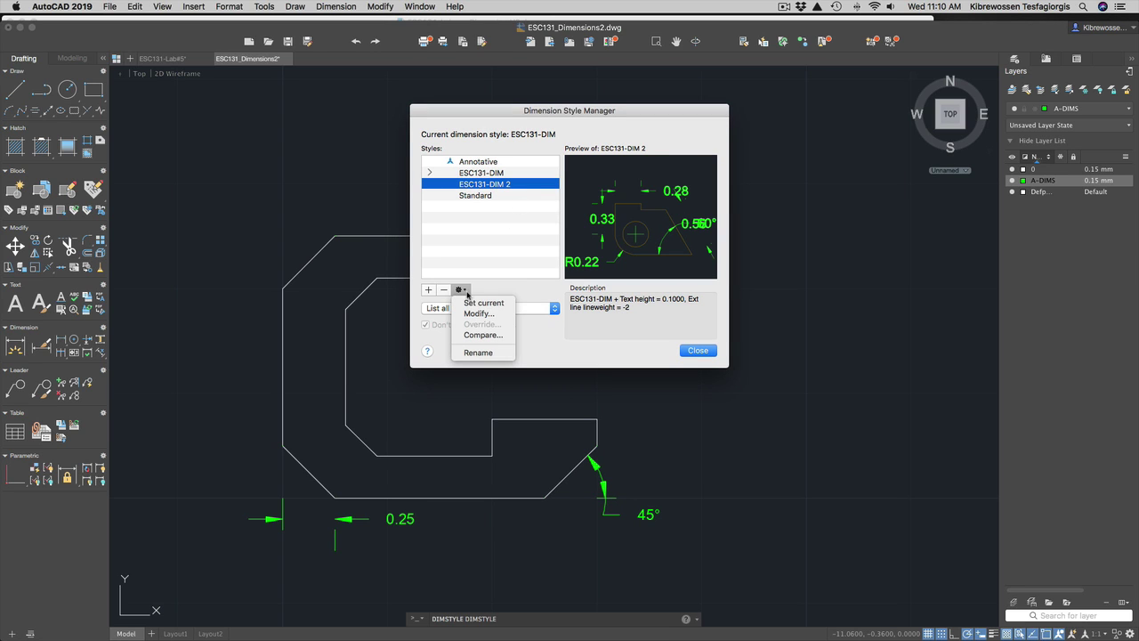
{"action": "left_click", "coordinate": [479, 304]}
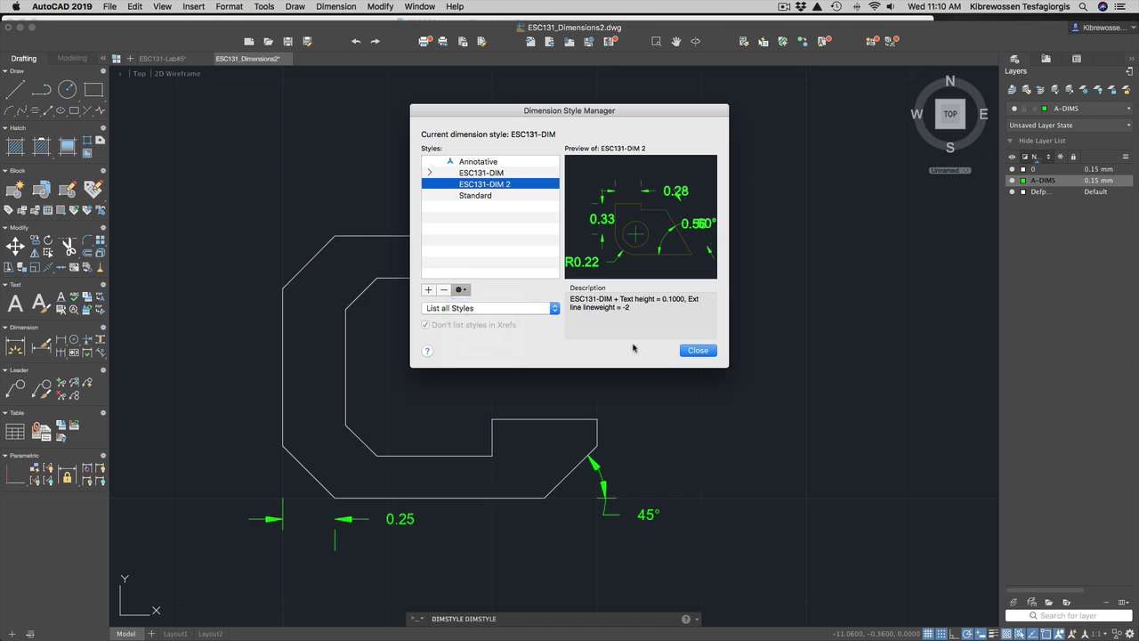
{"action": "left_click", "coordinate": [698, 350]}
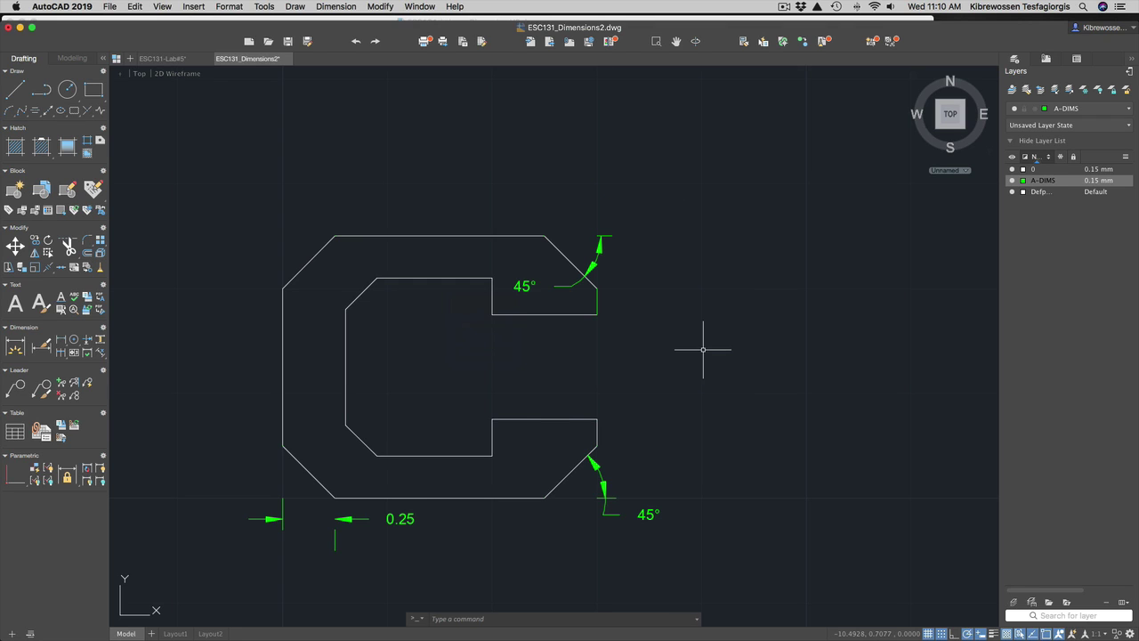
Delete the horizontal dimension below the C figure and redimension the lower-left chamfer's width at the same place.
{"action": "left_click", "coordinate": [344, 518]}
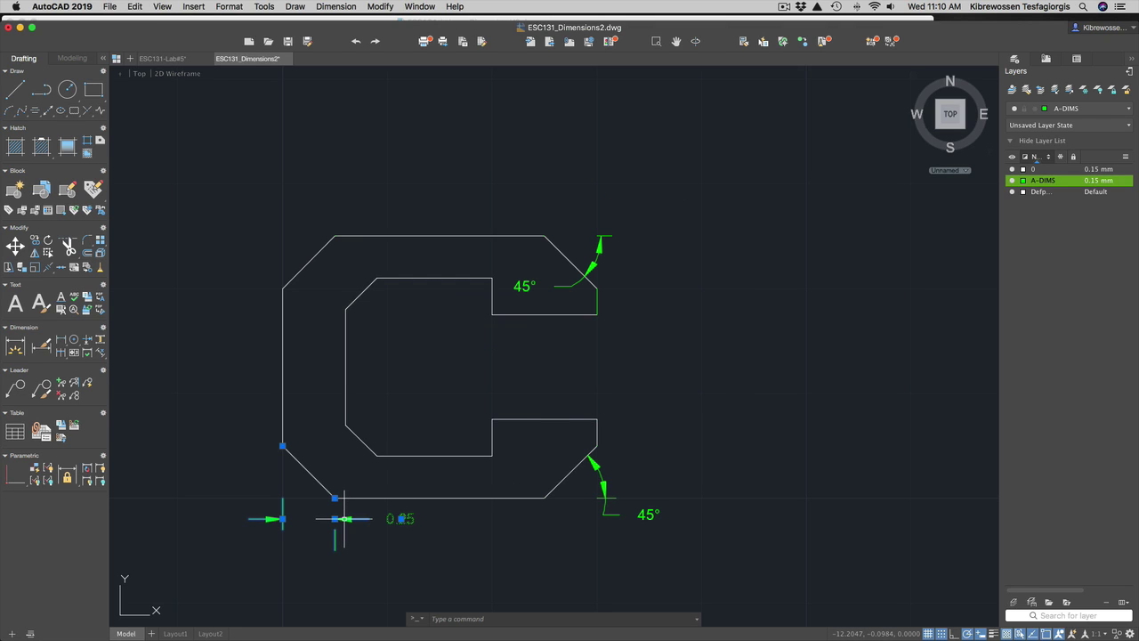
{"action": "key", "text": "Delete"}
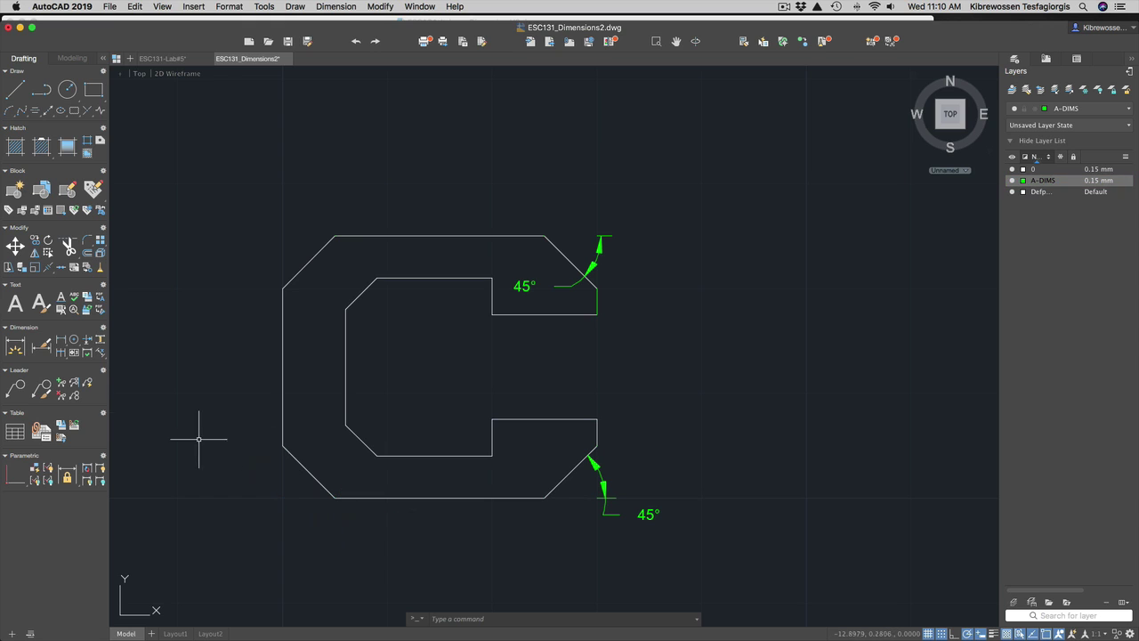
{"action": "left_click", "coordinate": [15, 346]}
{"action": "left_click", "coordinate": [283, 442]}
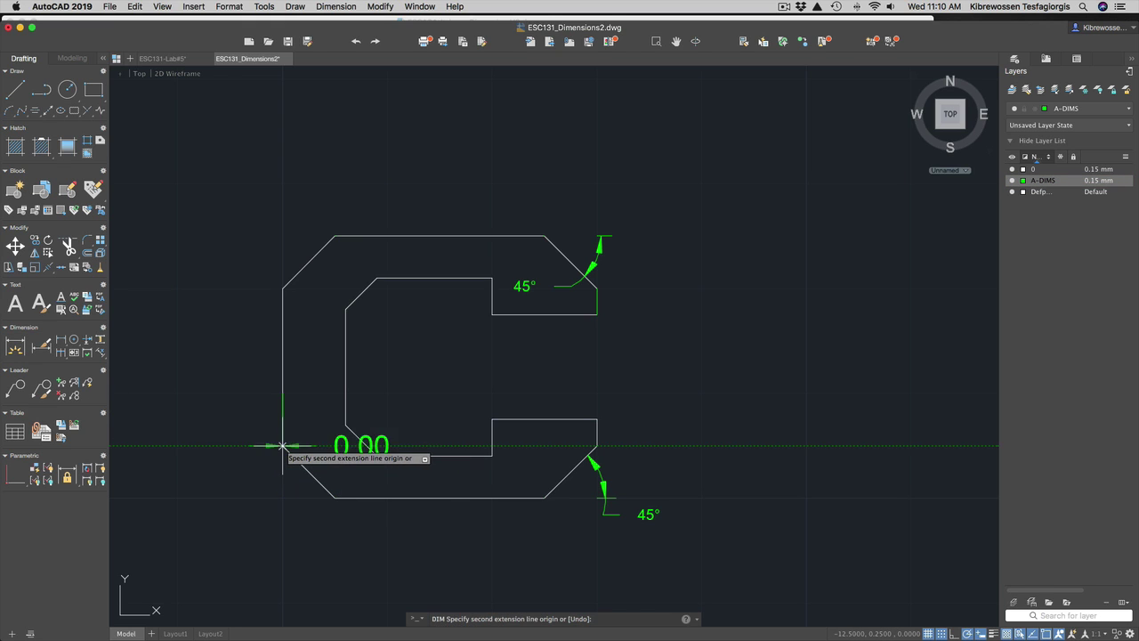
{"action": "left_click", "coordinate": [334, 497]}
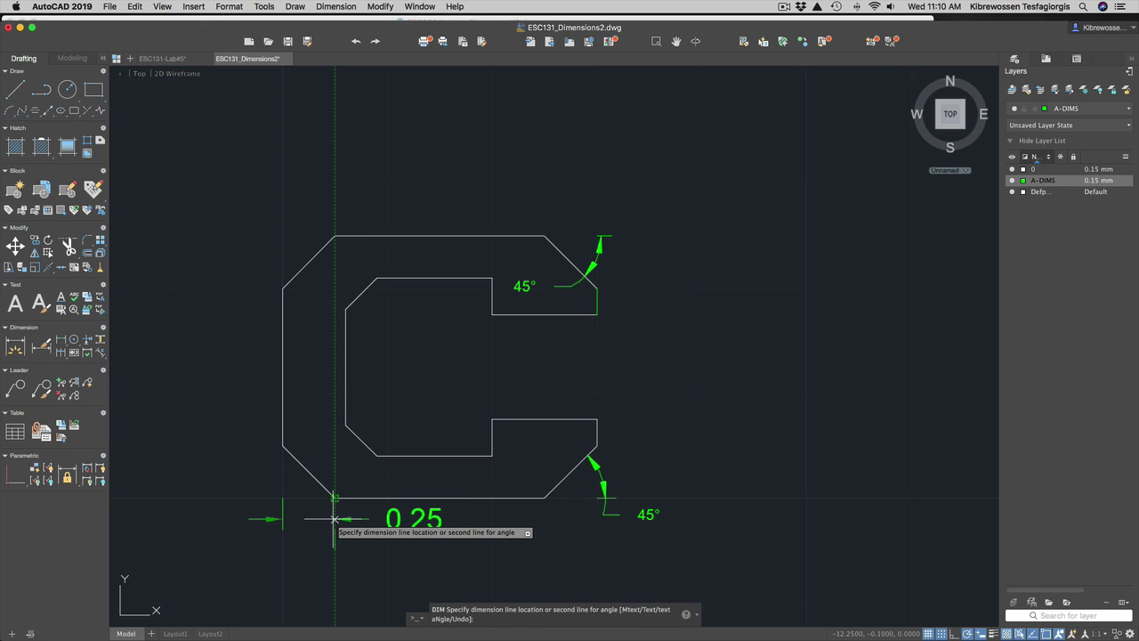
{"action": "left_click", "coordinate": [334, 518]}
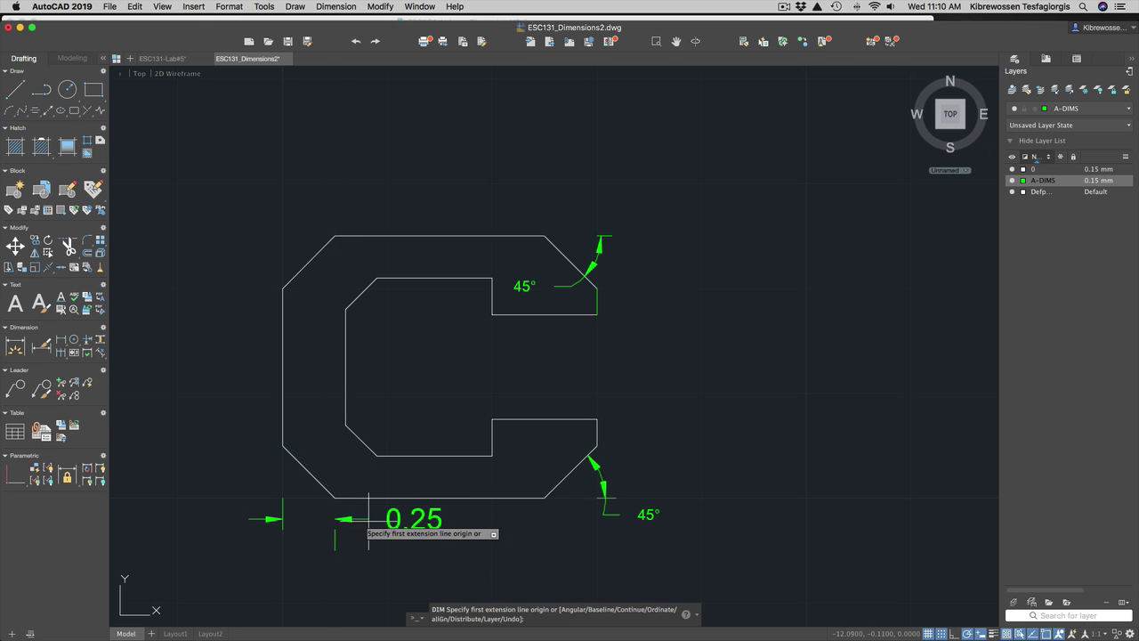
{"action": "type", "text": "c"}
{"action": "key", "text": "Return"}
{"action": "key", "text": "Return"}
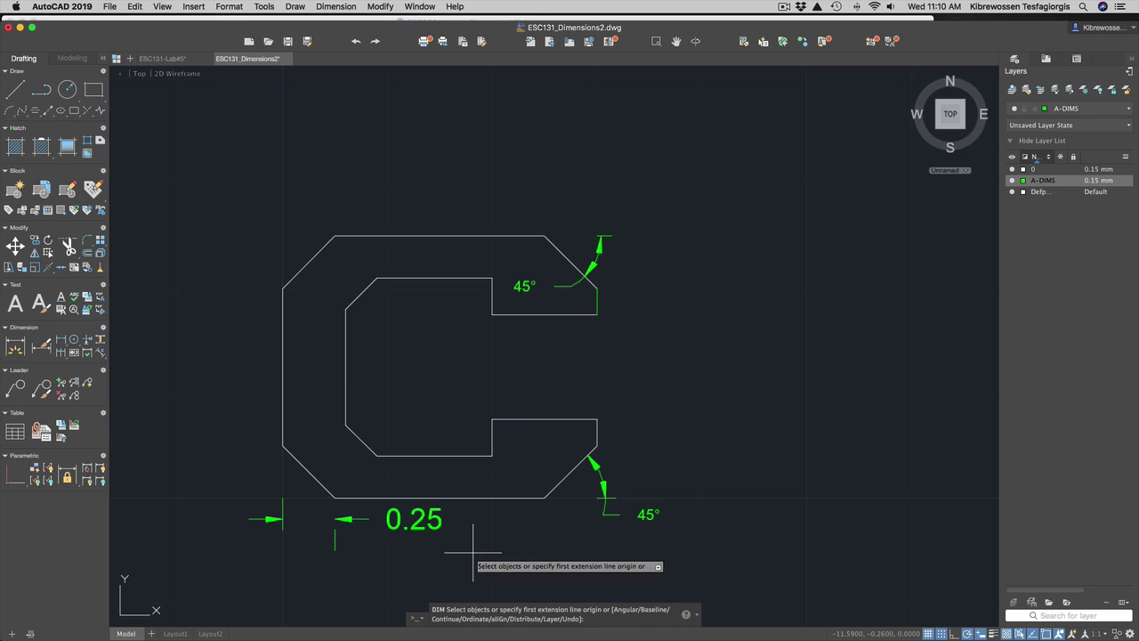
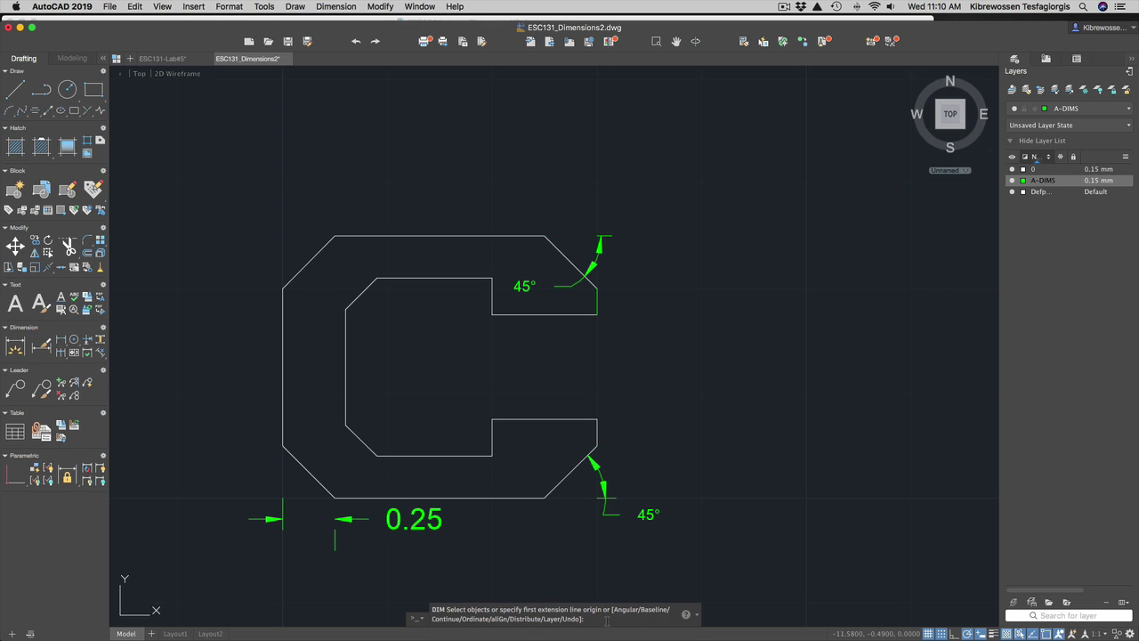
Add baseline dimensions from the chamfer dimension's left extension line to its right end, both lower inner corners and the bottom edge's right end.
{"action": "type", "text": "B"}
{"action": "key", "text": "Return"}
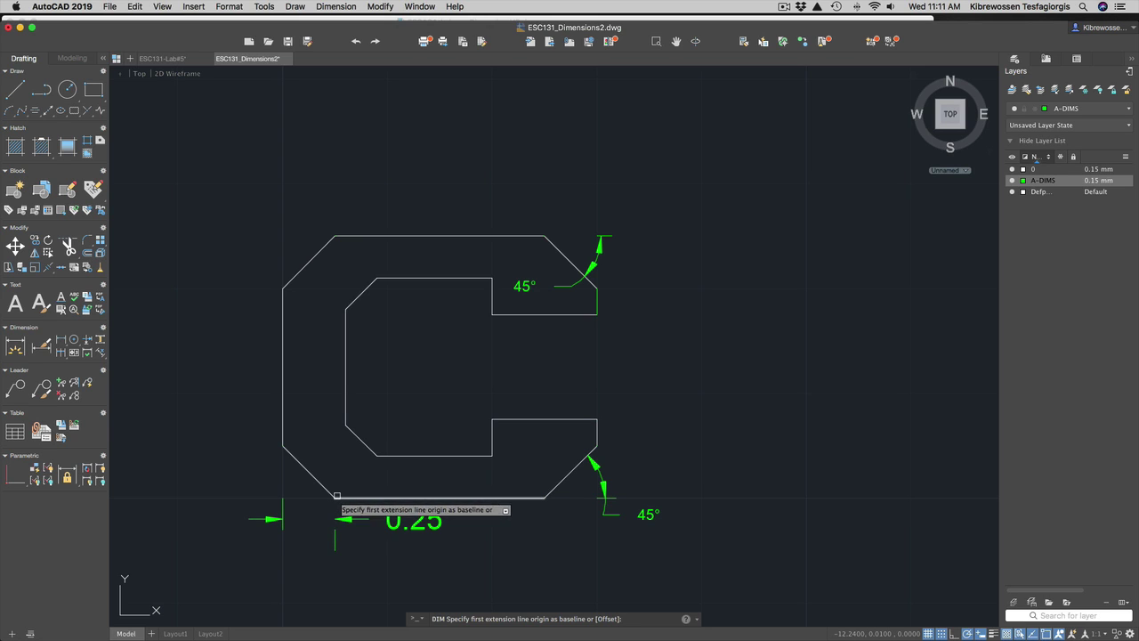
{"action": "left_click", "coordinate": [283, 500]}
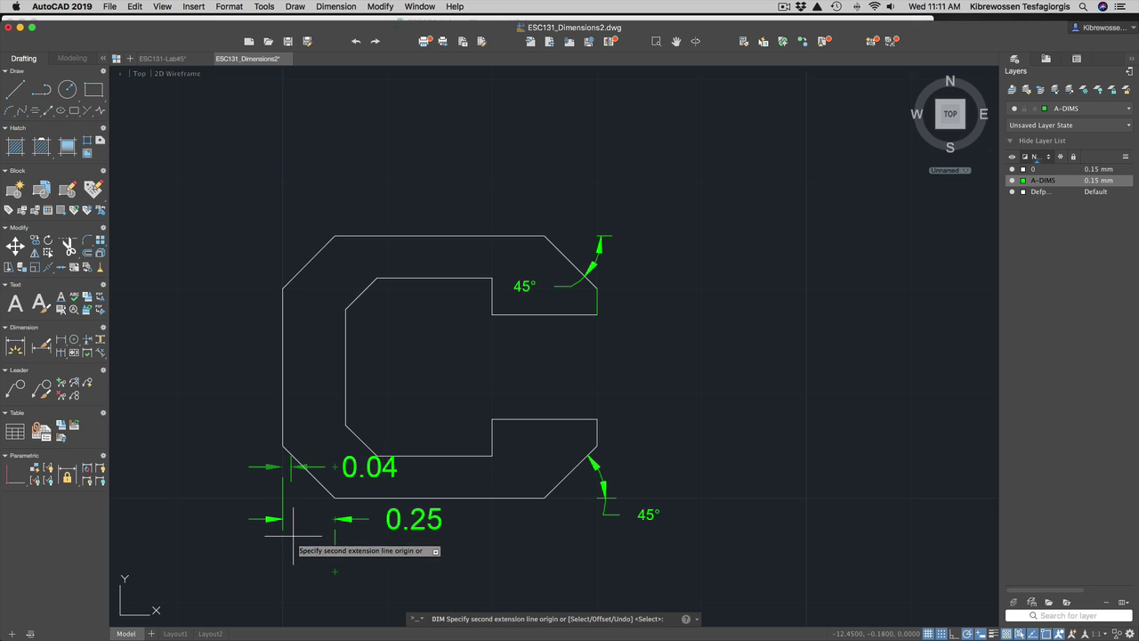
{"action": "left_click", "coordinate": [338, 520]}
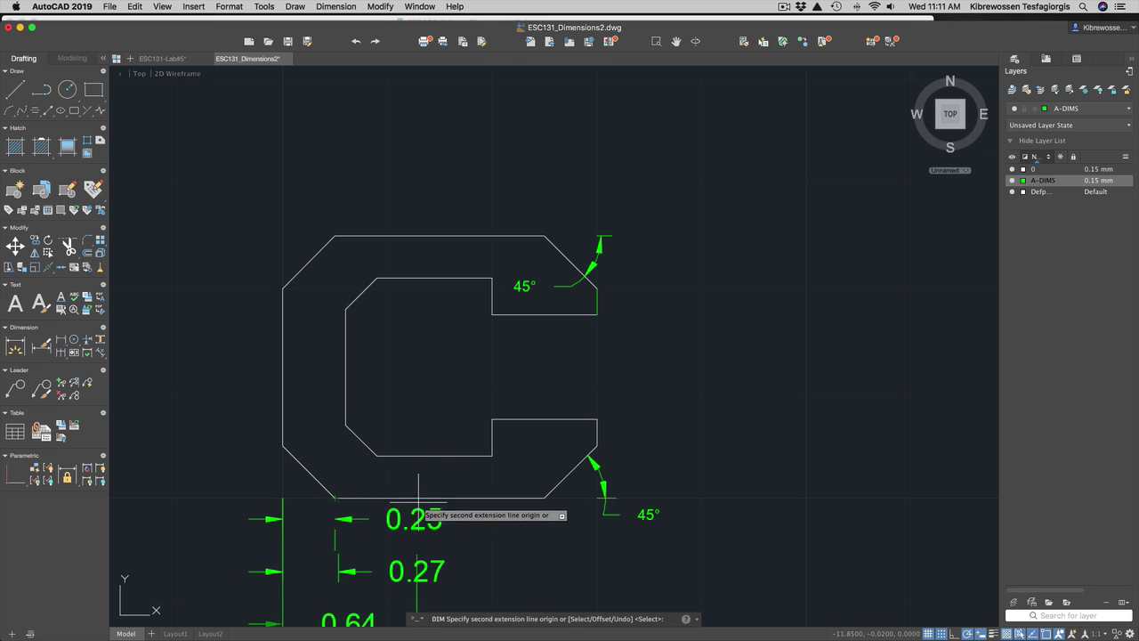
{"action": "left_click", "coordinate": [376, 456]}
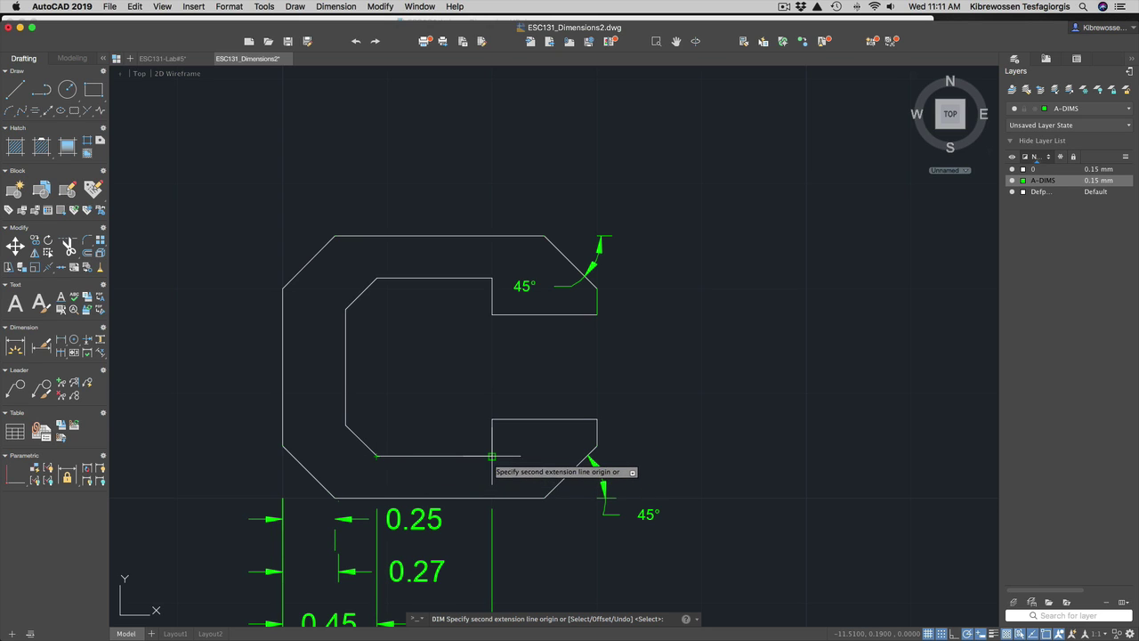
{"action": "left_click", "coordinate": [544, 497]}
{"action": "scroll", "coordinate": [543, 507], "scroll_direction": "down", "scroll_amount": 4}
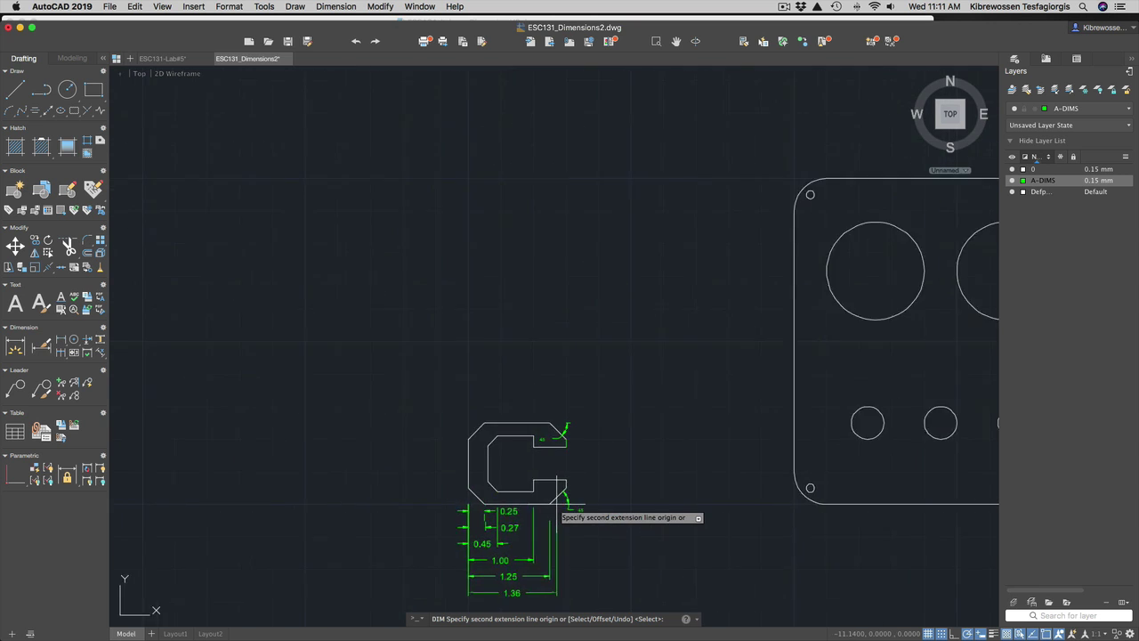
{"action": "scroll", "coordinate": [608, 504], "scroll_direction": "down", "scroll_amount": 2}
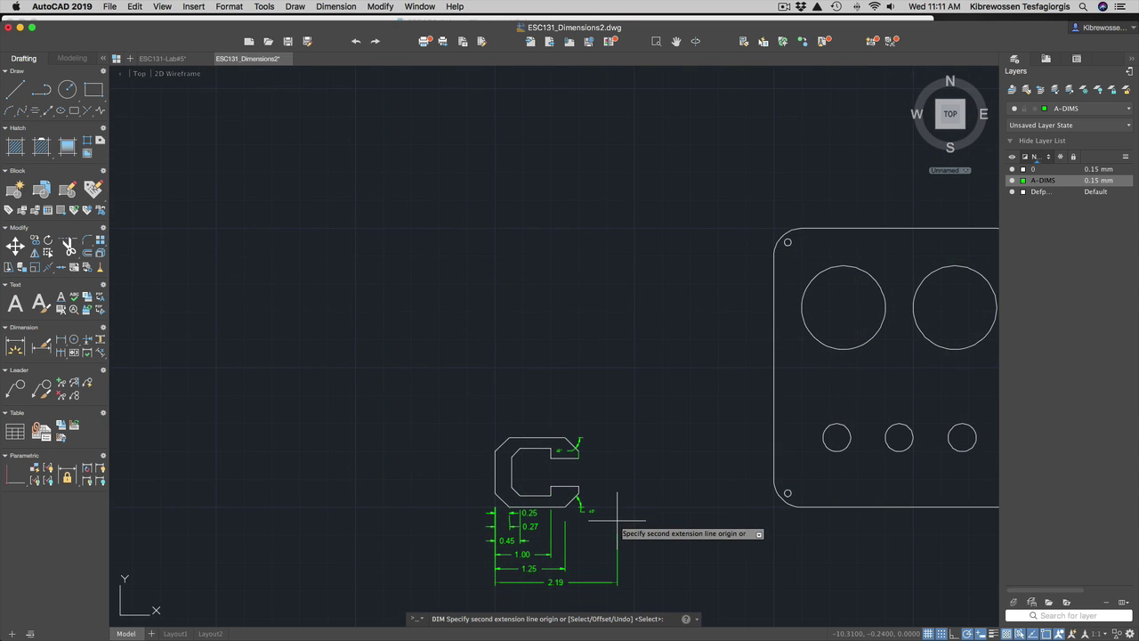
{"action": "key", "text": "Return"}
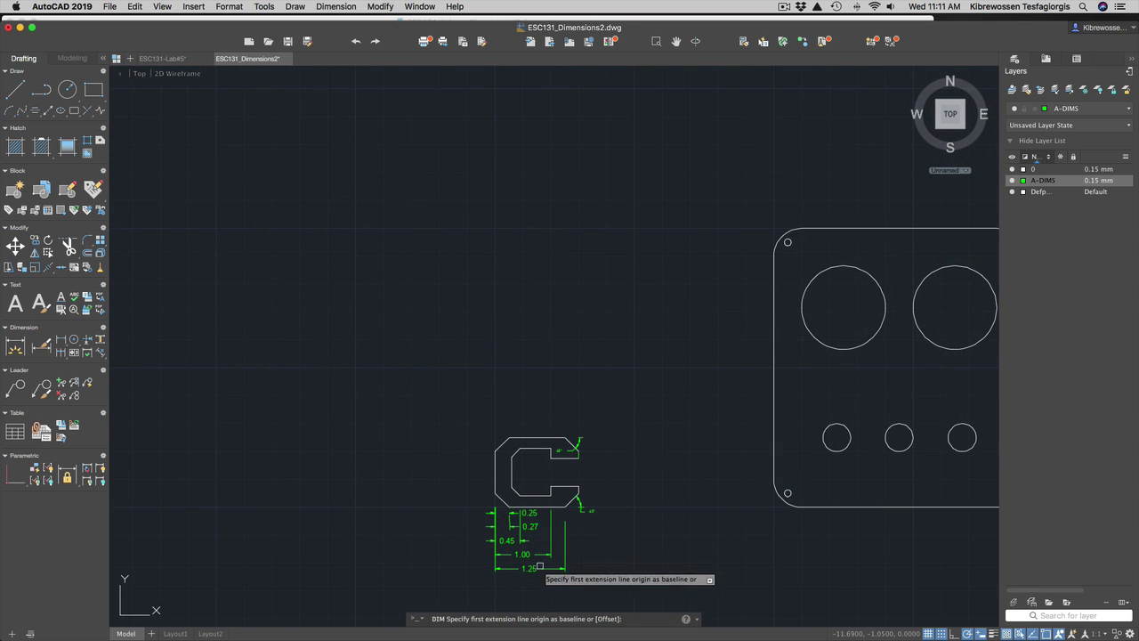
Leave the baseline command and delete the uppermost 0.25 dimension below the C figure.
{"action": "scroll", "coordinate": [542, 568], "scroll_direction": "up", "scroll_amount": 4}
{"action": "scroll", "coordinate": [543, 567], "scroll_direction": "up", "scroll_amount": 2}
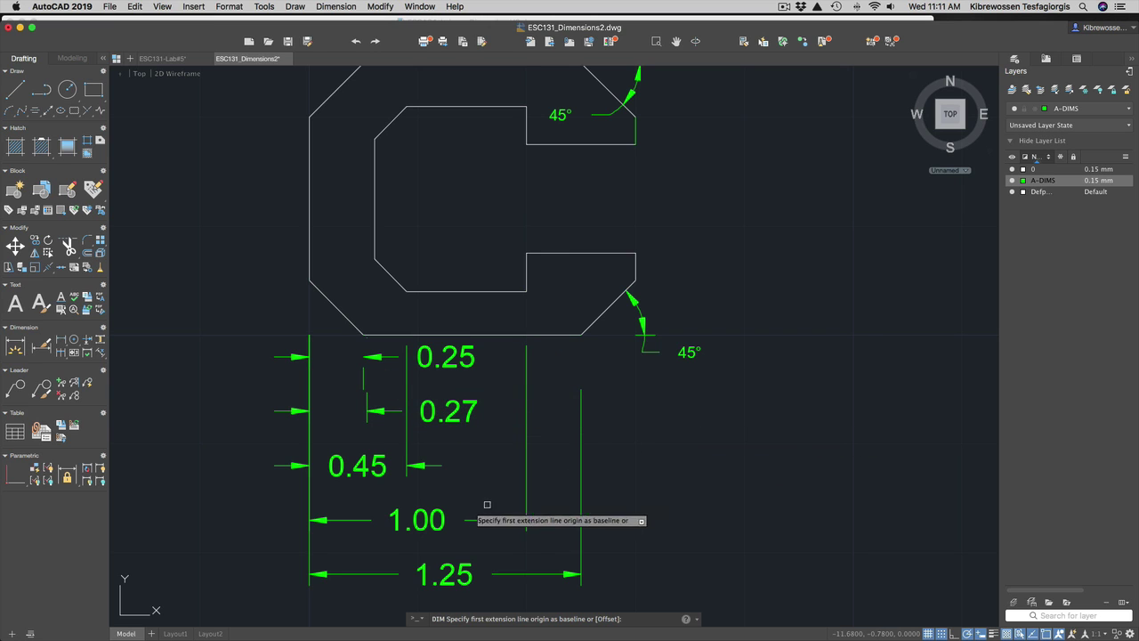
{"action": "left_click", "coordinate": [442, 354]}
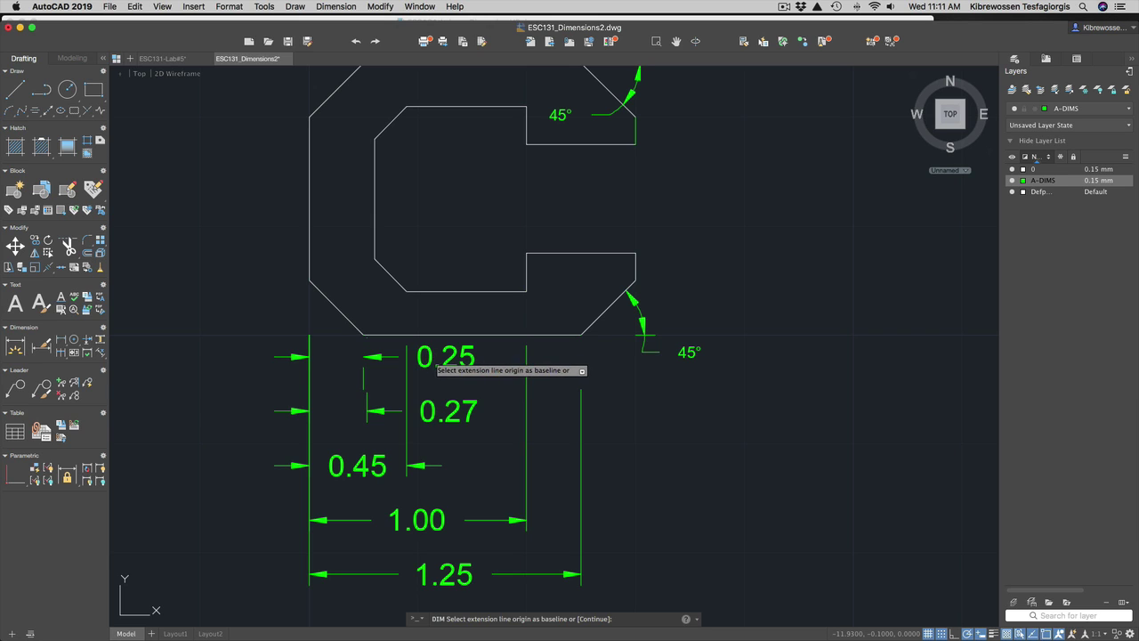
{"action": "key", "text": "Escape"}
{"action": "left_click", "coordinate": [429, 357]}
{"action": "key", "text": "Delete"}
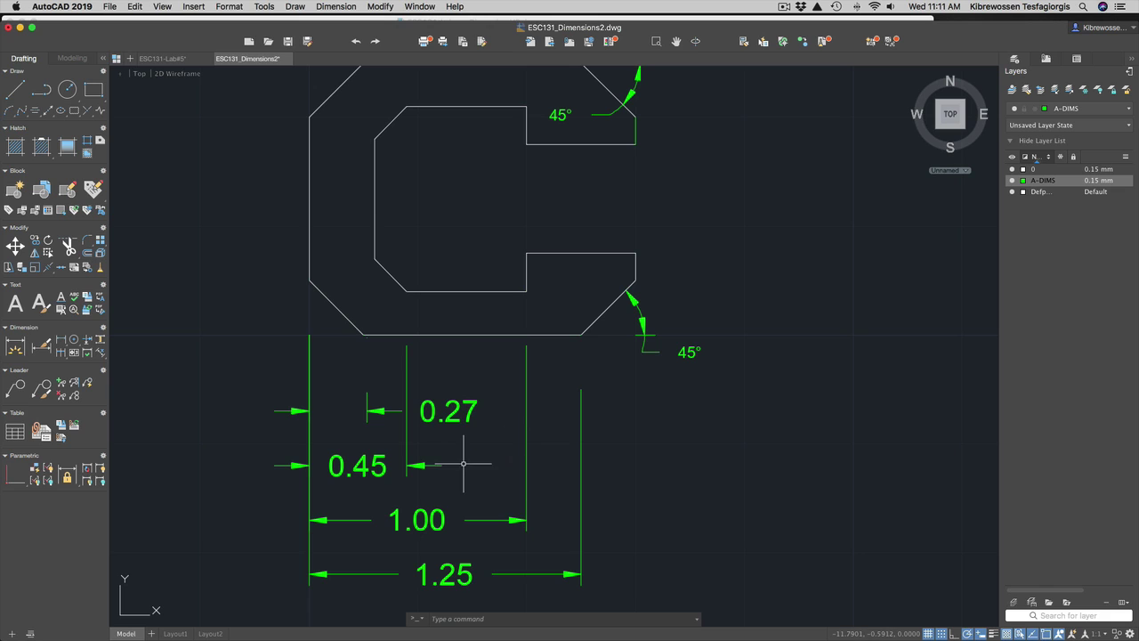
Modify the ESC131-DIM 2 dimension style to use a text height of 0.02.
{"action": "type", "text": "DIMST"}
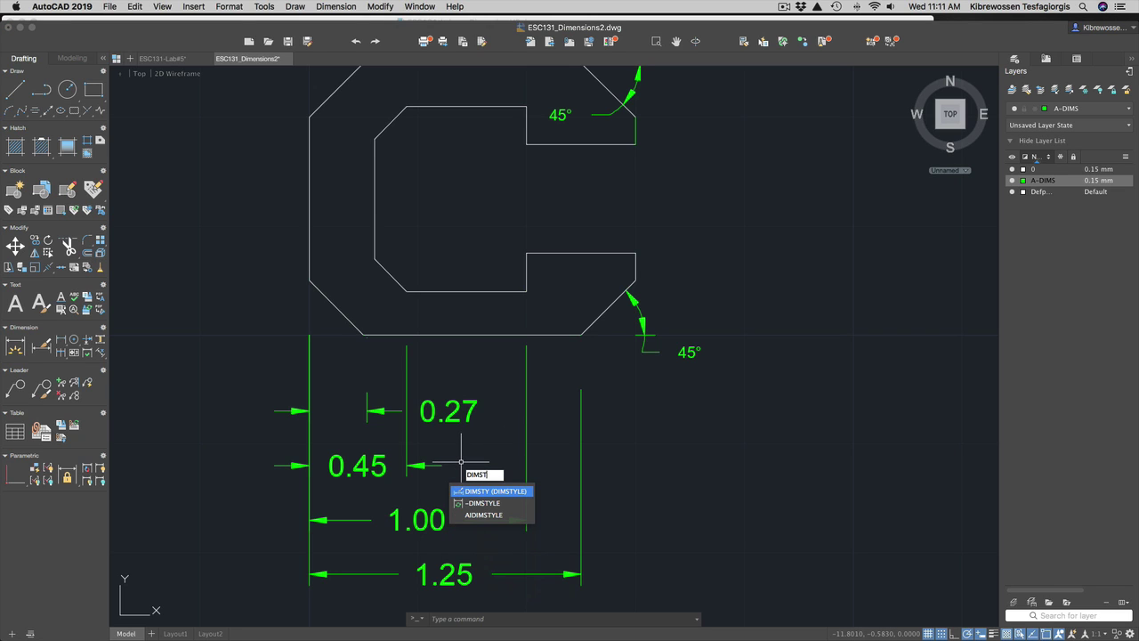
{"action": "key", "text": "Return"}
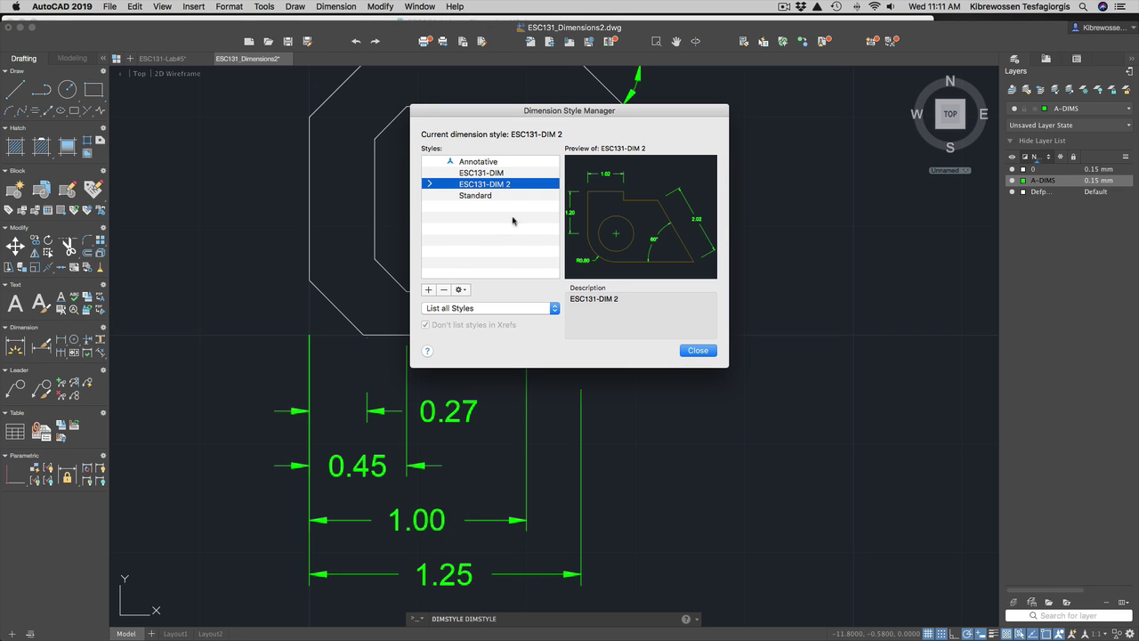
{"action": "left_click", "coordinate": [461, 289]}
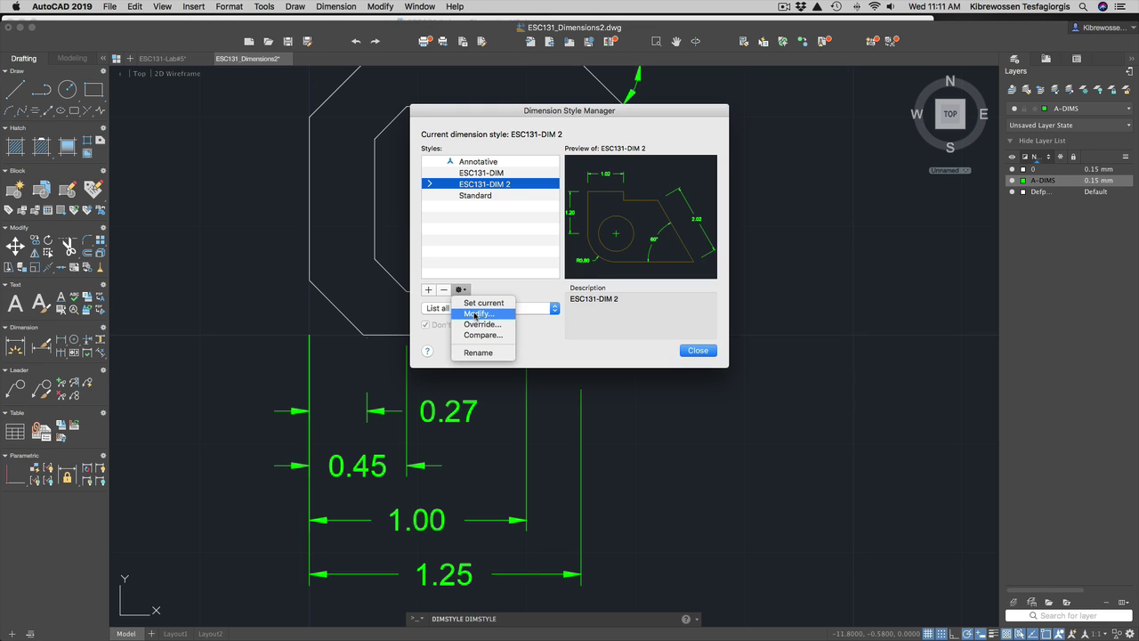
{"action": "left_click", "coordinate": [476, 314]}
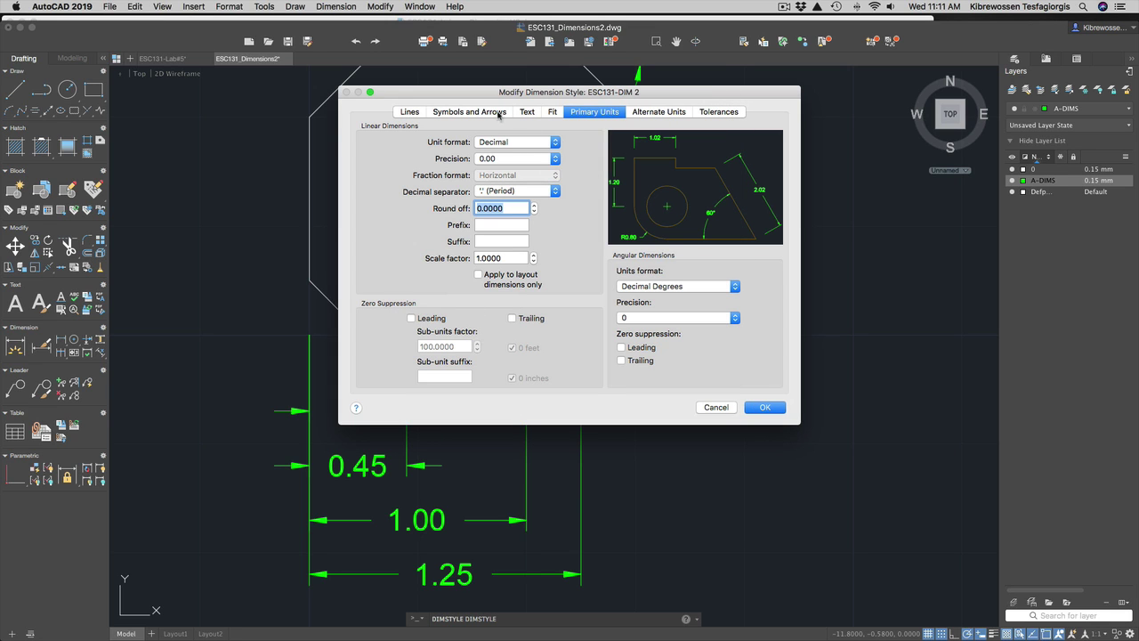
{"action": "left_click", "coordinate": [527, 113]}
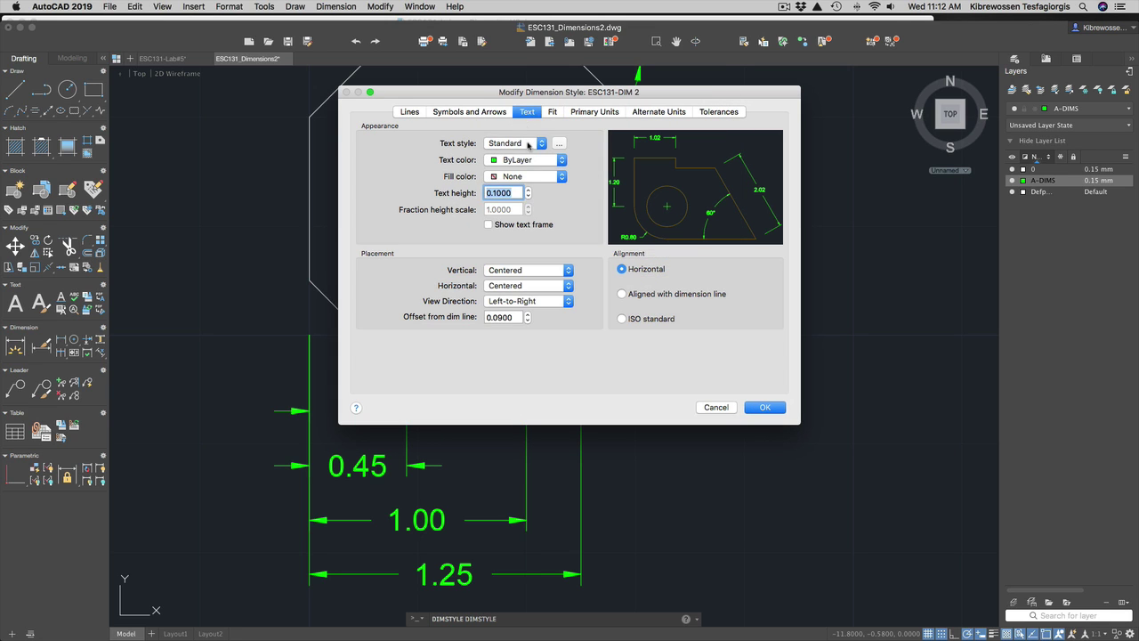
{"action": "left_click", "coordinate": [495, 192]}
{"action": "type", "text": "0"}
{"action": "key", "text": "Delete"}
{"action": "type", "text": "2"}
{"action": "left_click", "coordinate": [764, 407]}
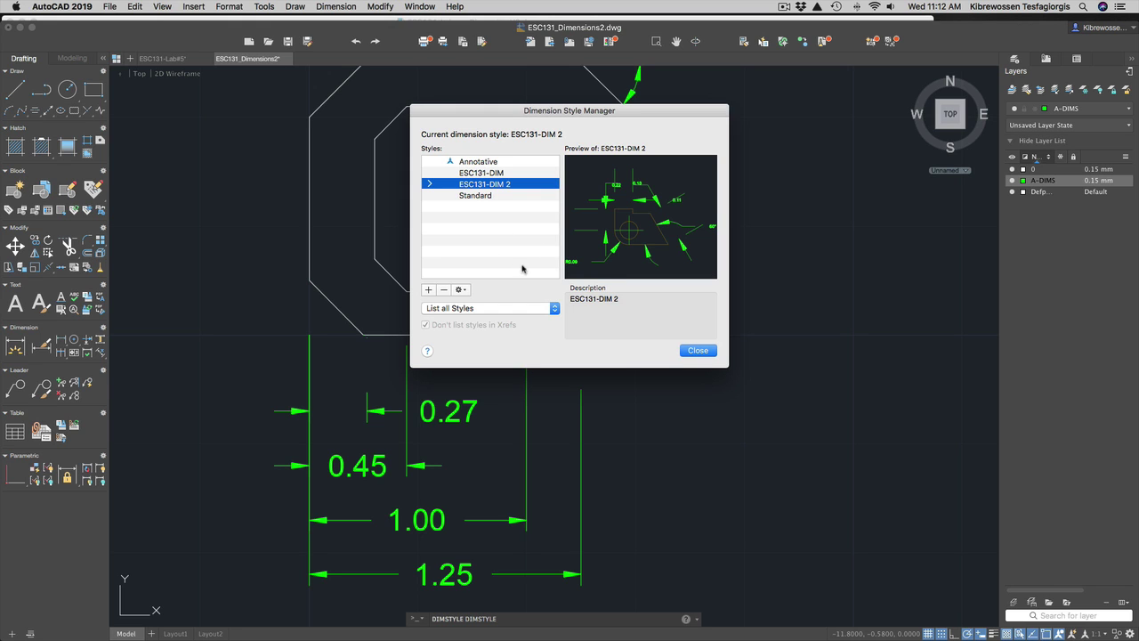
{"action": "left_click", "coordinate": [699, 352]}
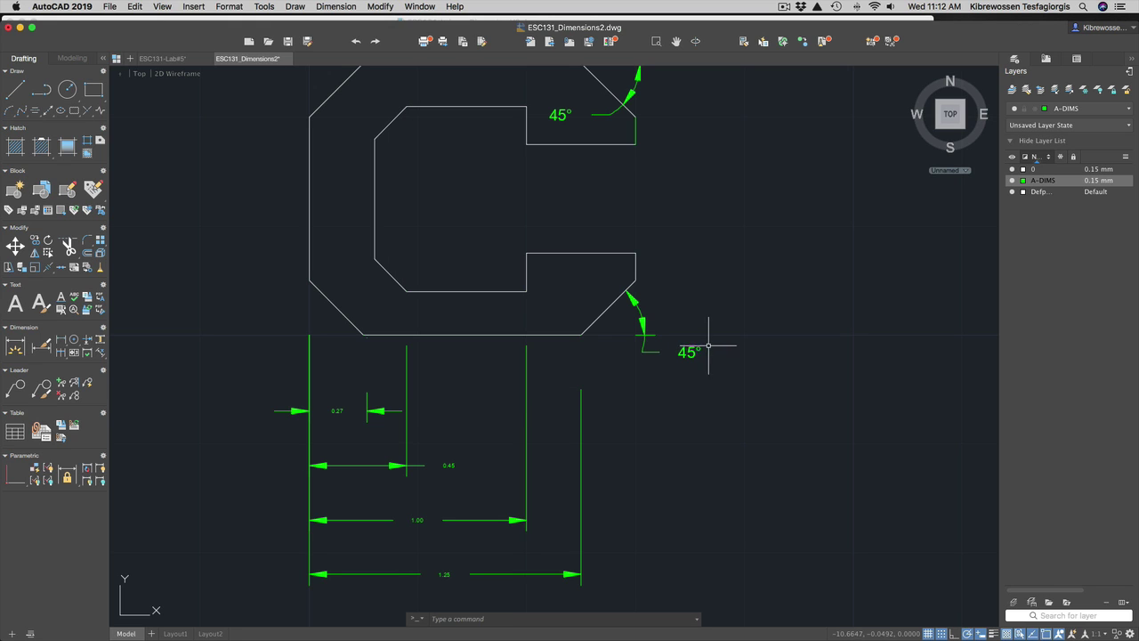
Modify the ESC131-DIM 2 dimension style to use a baseline spacing of 0.05.
{"action": "scroll", "coordinate": [538, 429], "scroll_direction": "down", "scroll_amount": 3}
{"action": "scroll", "coordinate": [555, 477], "scroll_direction": "up", "scroll_amount": 5}
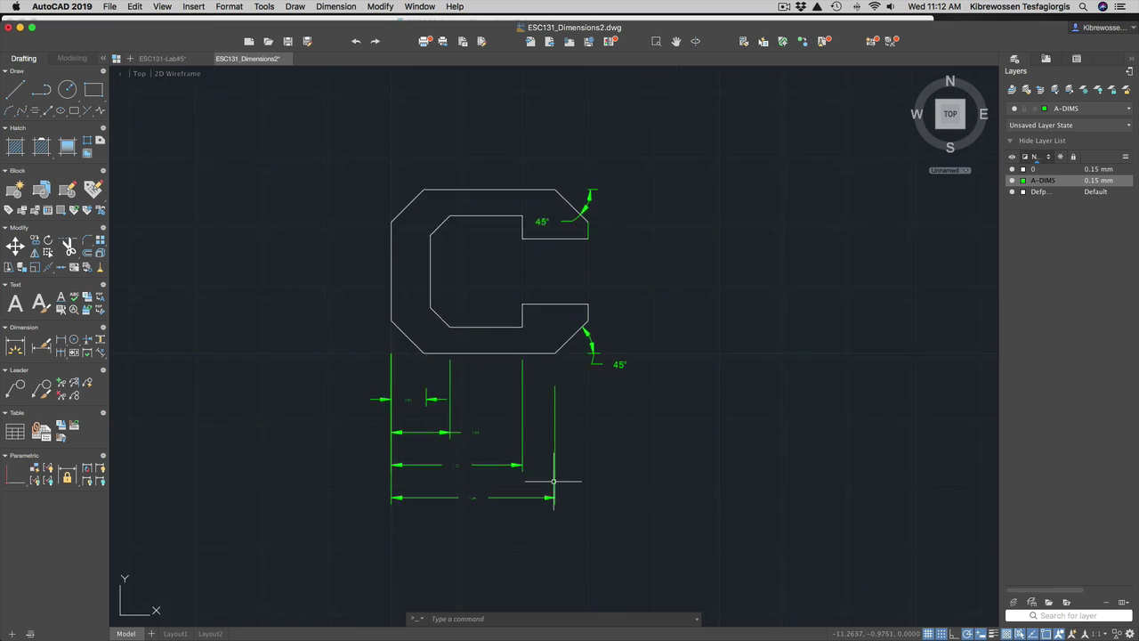
{"action": "scroll", "coordinate": [379, 410], "scroll_direction": "up", "scroll_amount": 3}
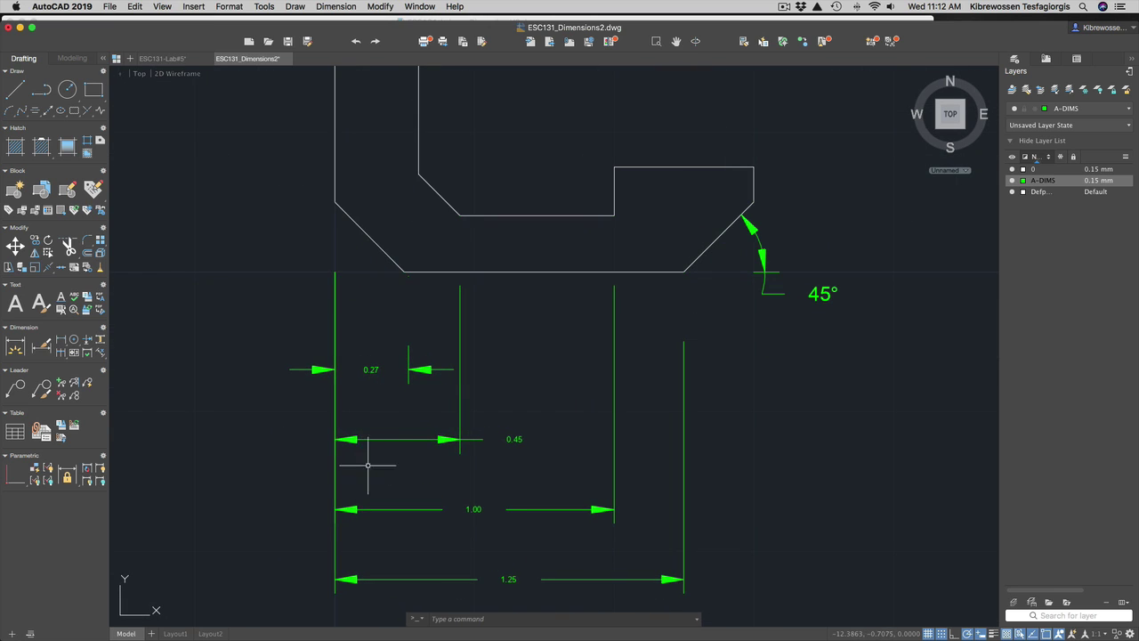
{"action": "scroll", "coordinate": [415, 445], "scroll_direction": "down", "scroll_amount": 2}
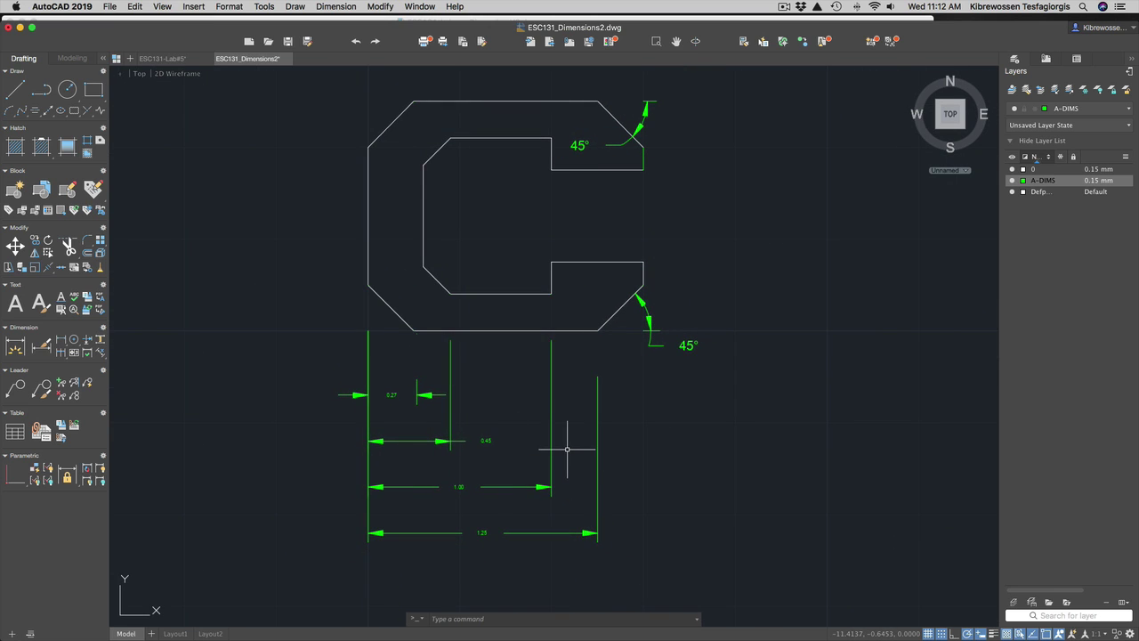
{"action": "type", "text": "DIMS"}
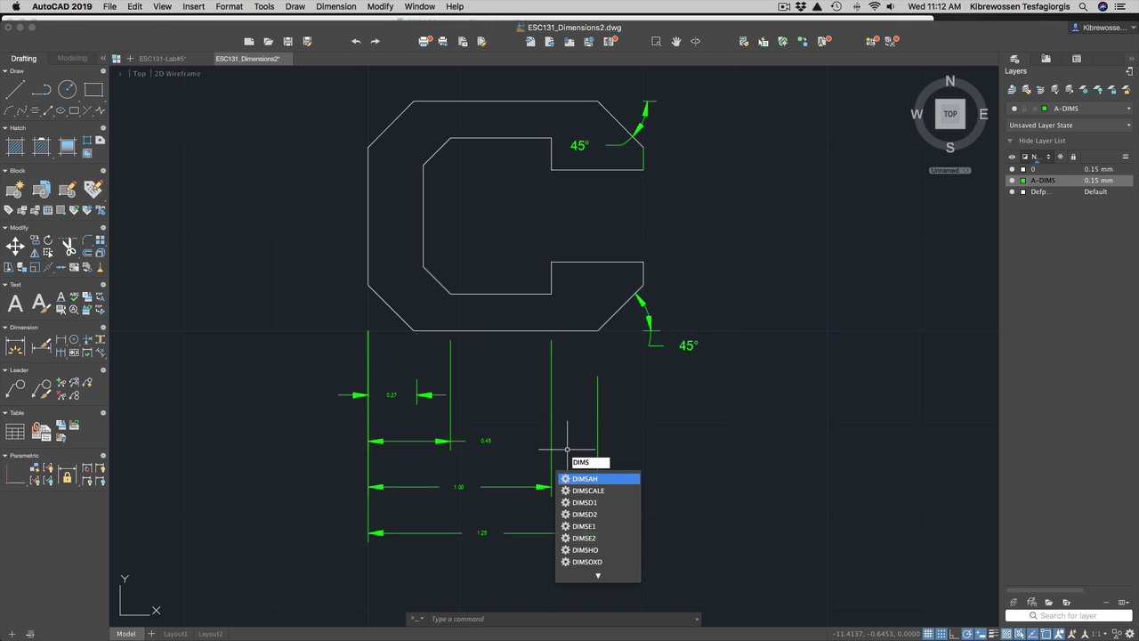
{"action": "type", "text": "TY"}
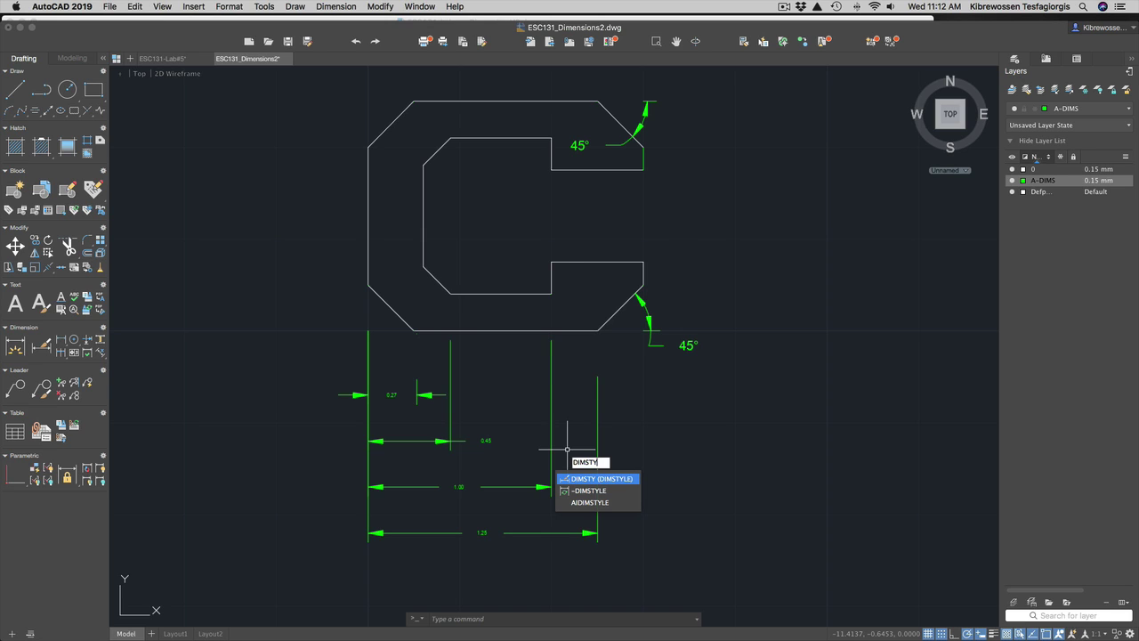
{"action": "key", "text": "Return"}
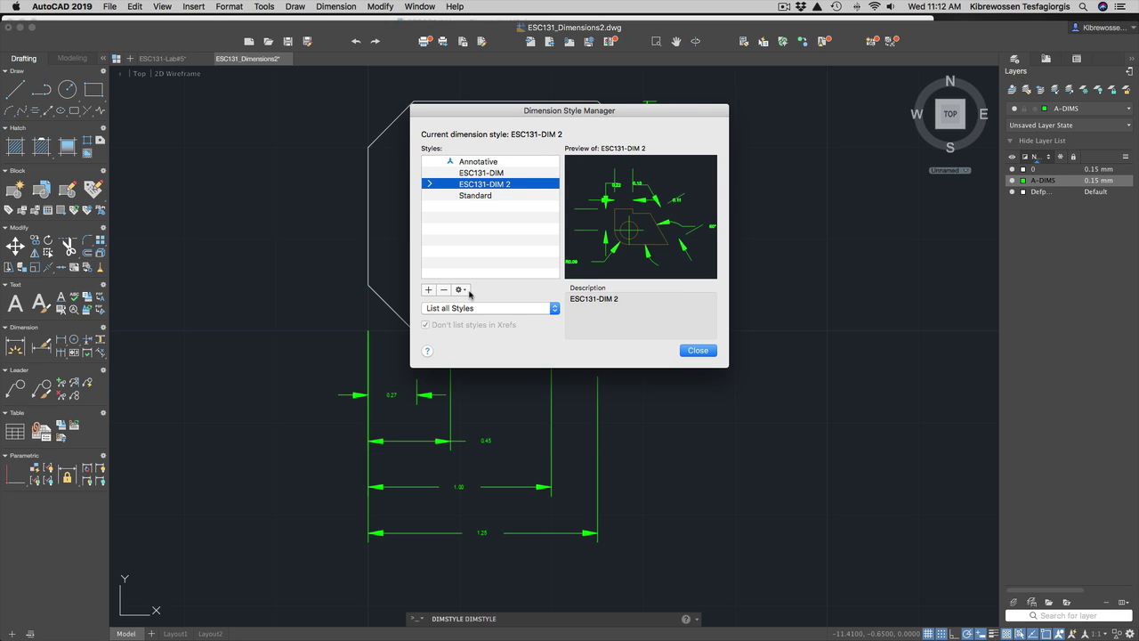
{"action": "left_click", "coordinate": [463, 289]}
{"action": "left_click", "coordinate": [479, 315]}
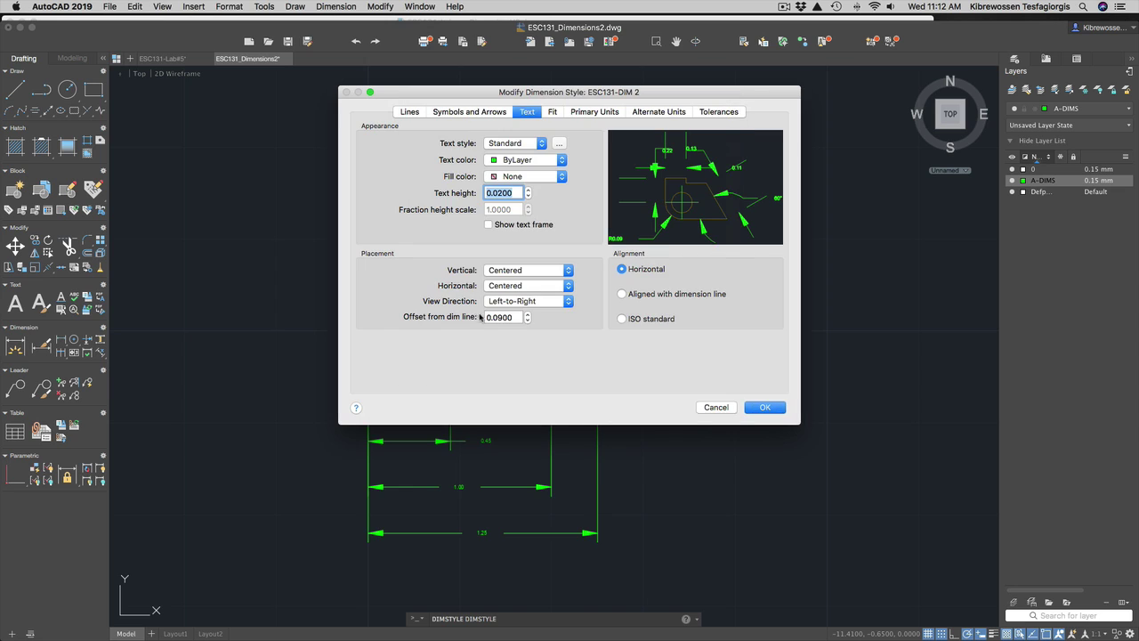
{"action": "left_click", "coordinate": [461, 113]}
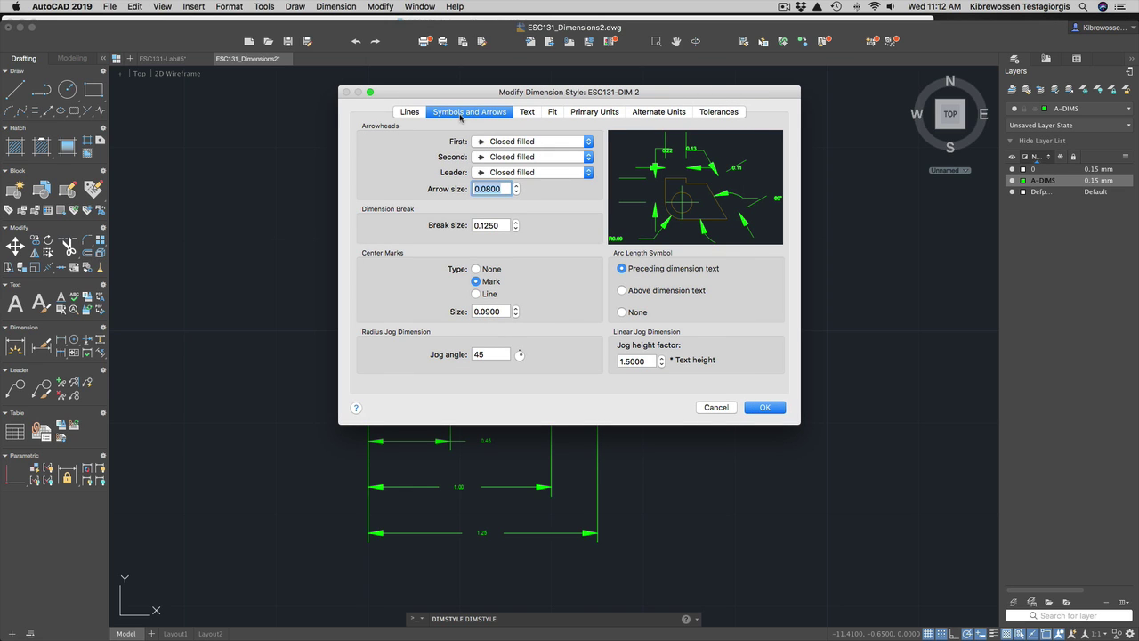
{"action": "left_click", "coordinate": [411, 113]}
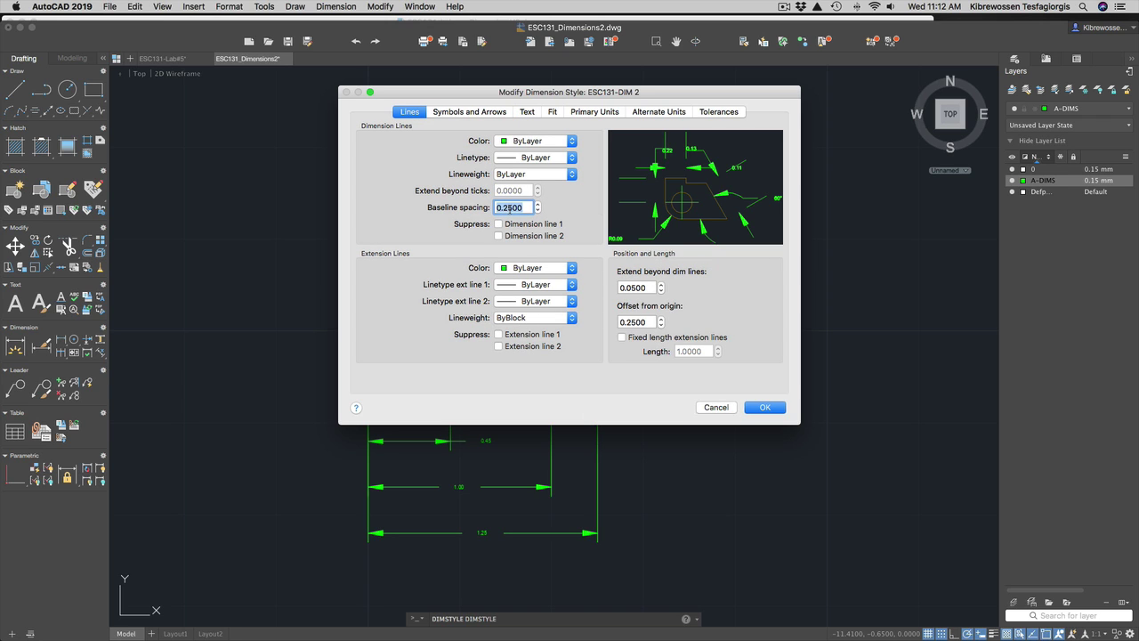
{"action": "left_click", "coordinate": [506, 207]}
{"action": "key", "text": "BackSpace"}
{"action": "left_click", "coordinate": [766, 408]}
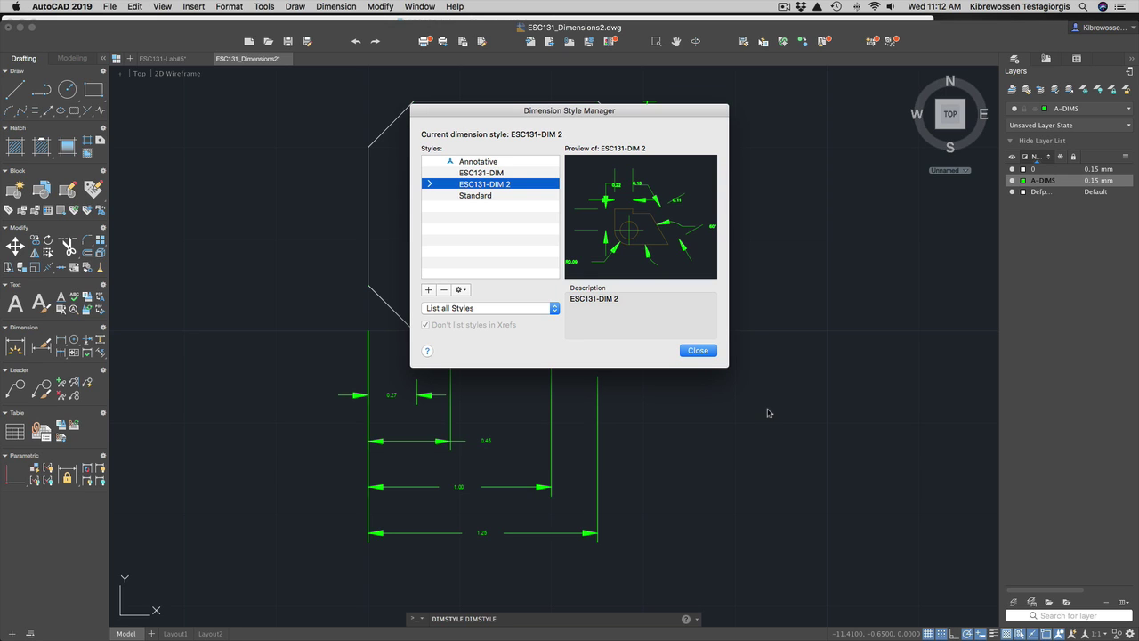
{"action": "left_click", "coordinate": [698, 351]}
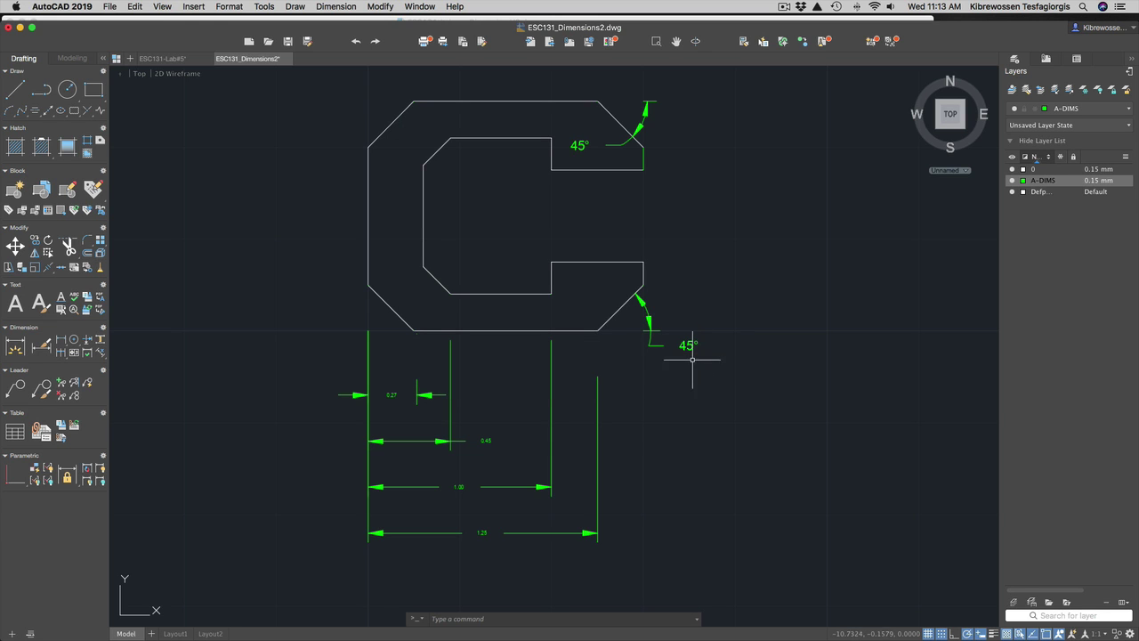
Reopen the ESC131-DIM 2 dimension style for modification and set its baseline spacing to 0.01.
{"action": "scroll", "coordinate": [527, 496], "scroll_direction": "down", "scroll_amount": 4}
{"action": "scroll", "coordinate": [522, 495], "scroll_direction": "up", "scroll_amount": 6}
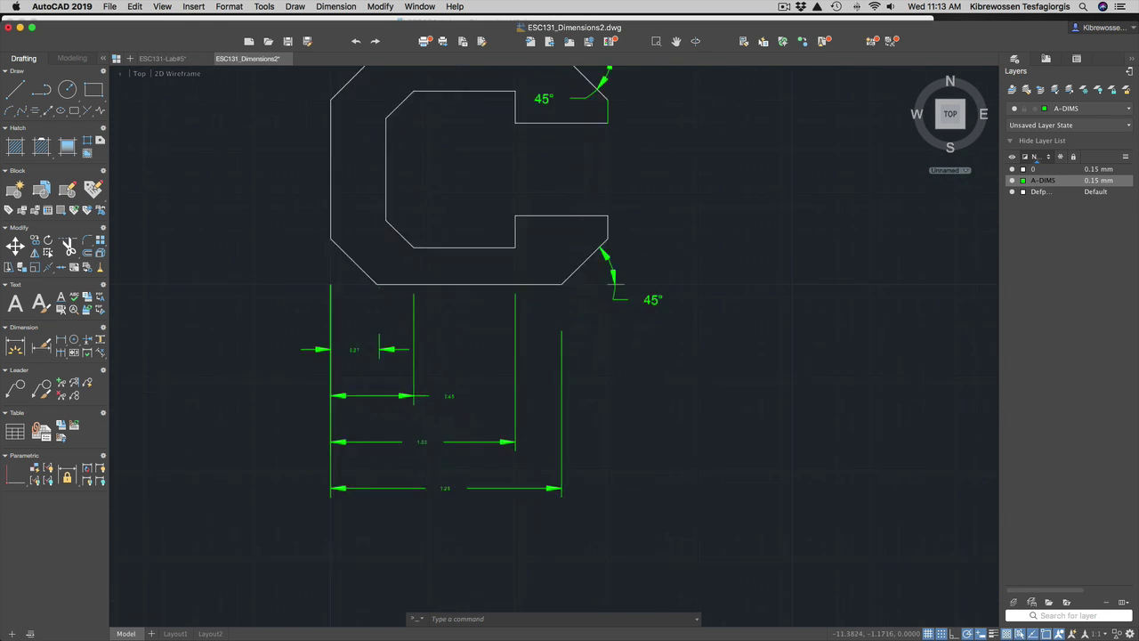
{"action": "scroll", "coordinate": [436, 424], "scroll_direction": "down", "scroll_amount": 2}
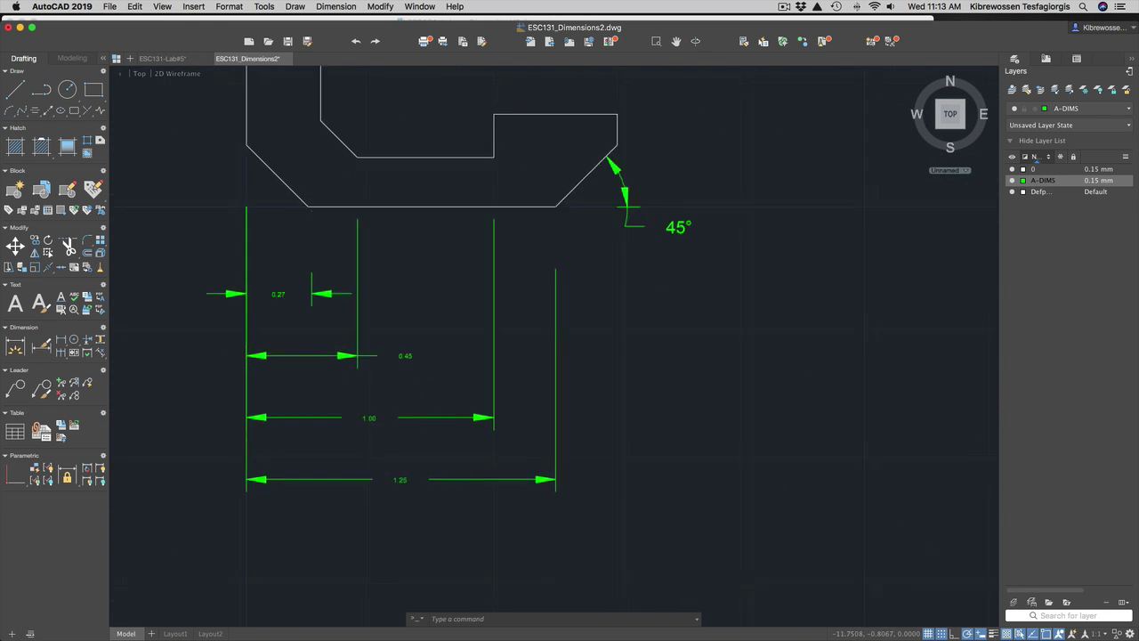
{"action": "left_click", "coordinate": [516, 620]}
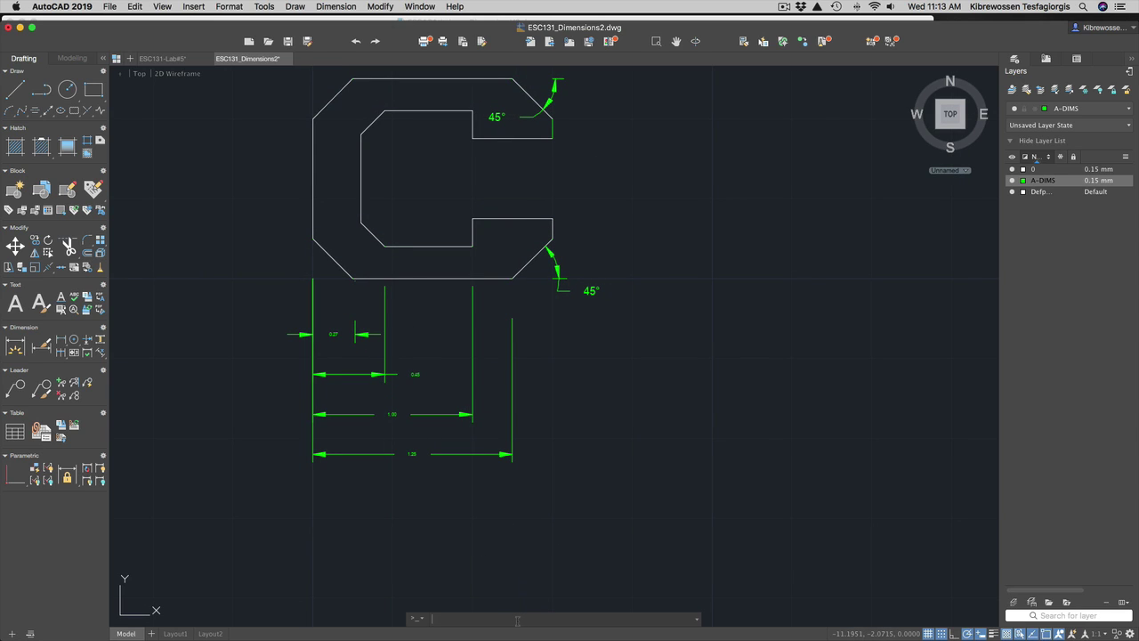
{"action": "type", "text": "DIMS"}
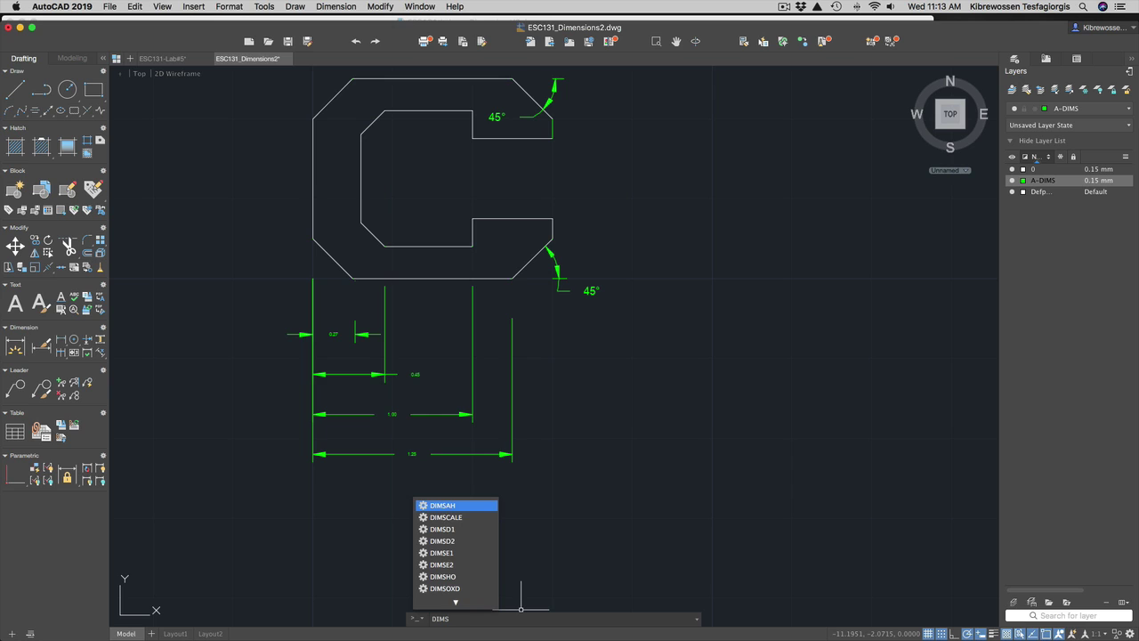
{"action": "type", "text": "TY"}
{"action": "key", "text": "Return"}
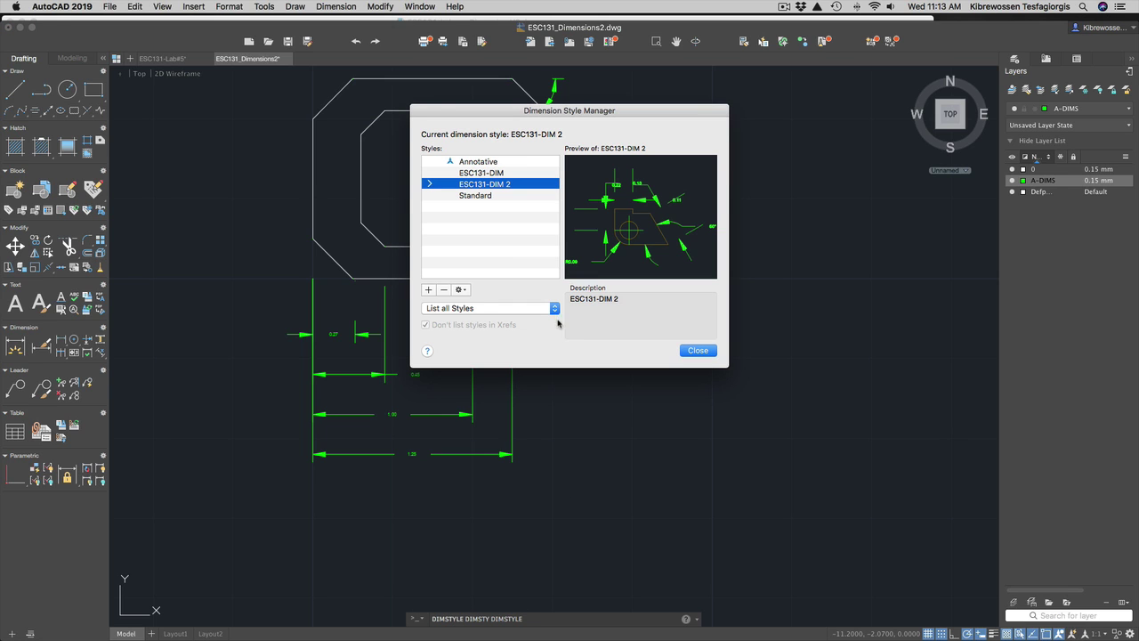
{"action": "left_click", "coordinate": [460, 290]}
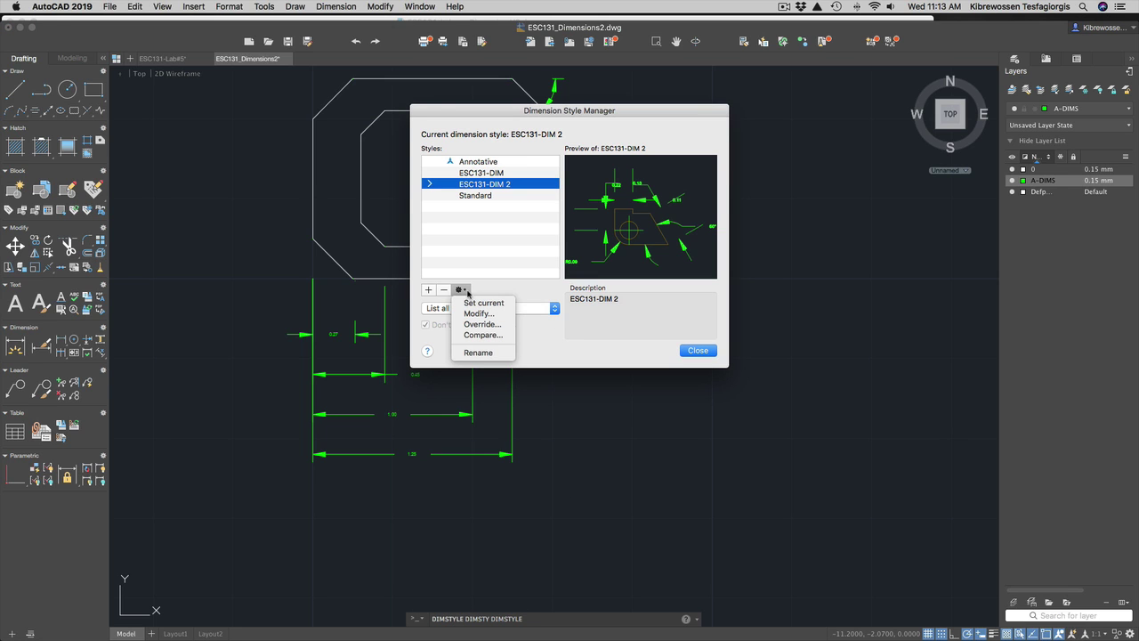
{"action": "left_click", "coordinate": [477, 315]}
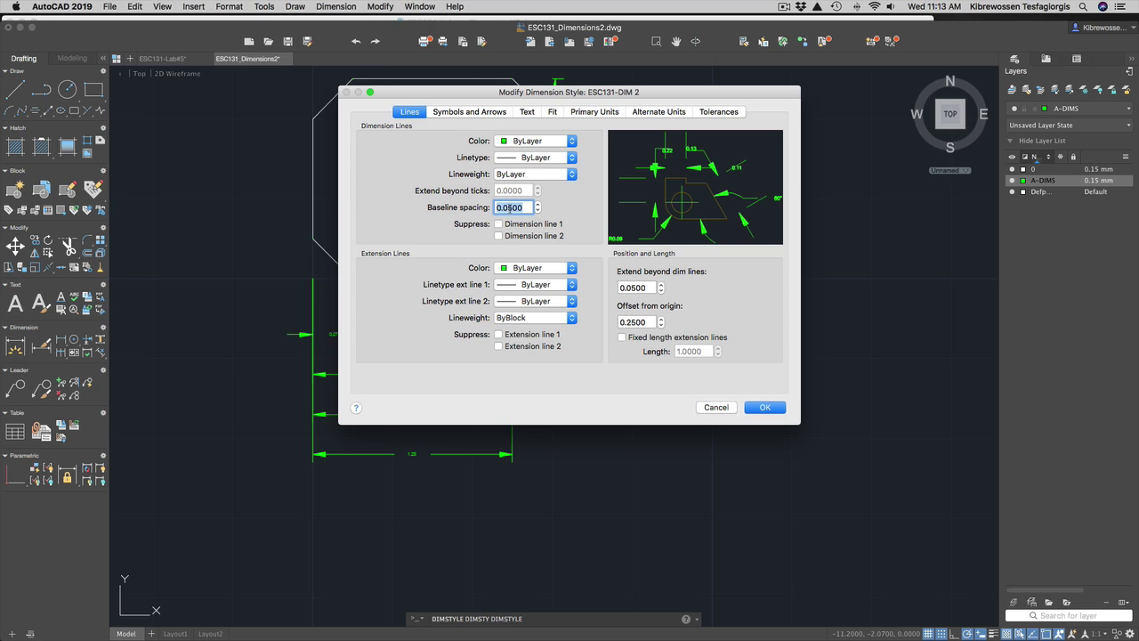
{"action": "left_click", "coordinate": [509, 208]}
{"action": "key", "text": "Delete"}
{"action": "type", "text": "1"}
Set the style's extension line offset from origin to 0.05 and the extension line lineweight to ByLayer.
{"action": "left_click", "coordinate": [624, 323]}
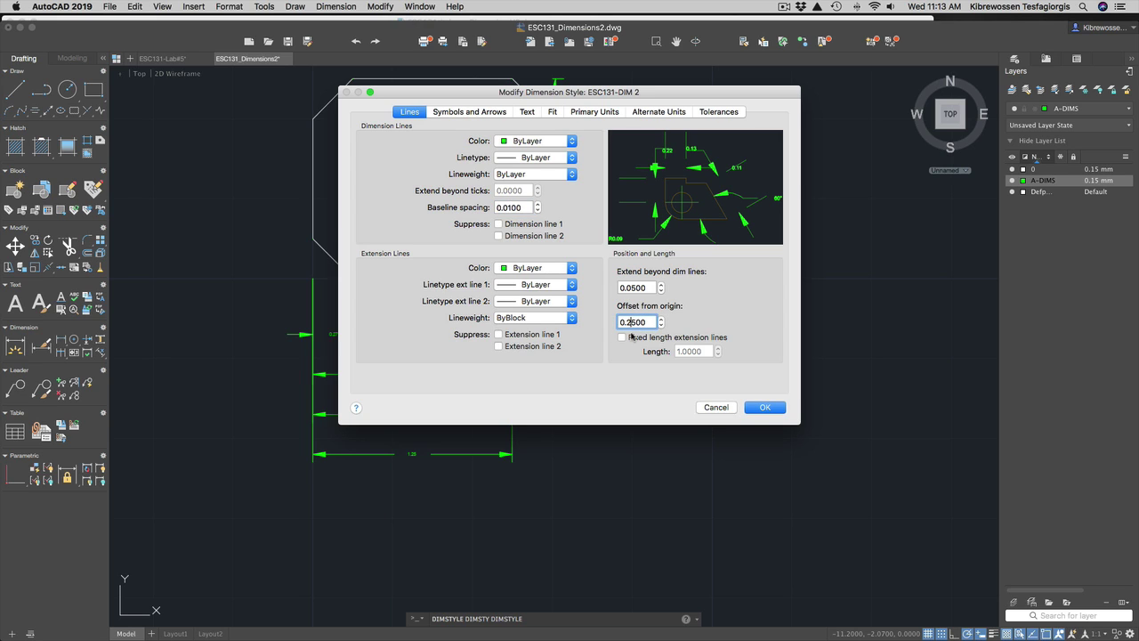
{"action": "key", "text": "BackSpace"}
{"action": "key", "text": "BackSpace"}
{"action": "left_click", "coordinate": [547, 319]}
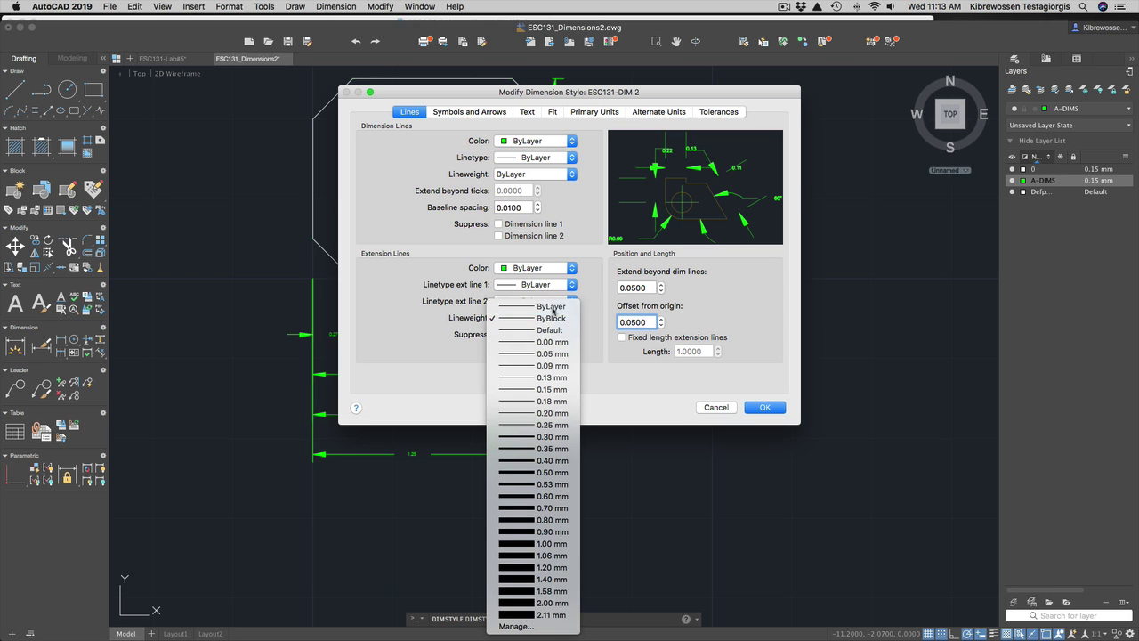
{"action": "left_click", "coordinate": [552, 306]}
Increase the ESC131-DIM 2 text height slightly, apply the style changes and close the Dimension Style Manager.
{"action": "left_click", "coordinate": [485, 112]}
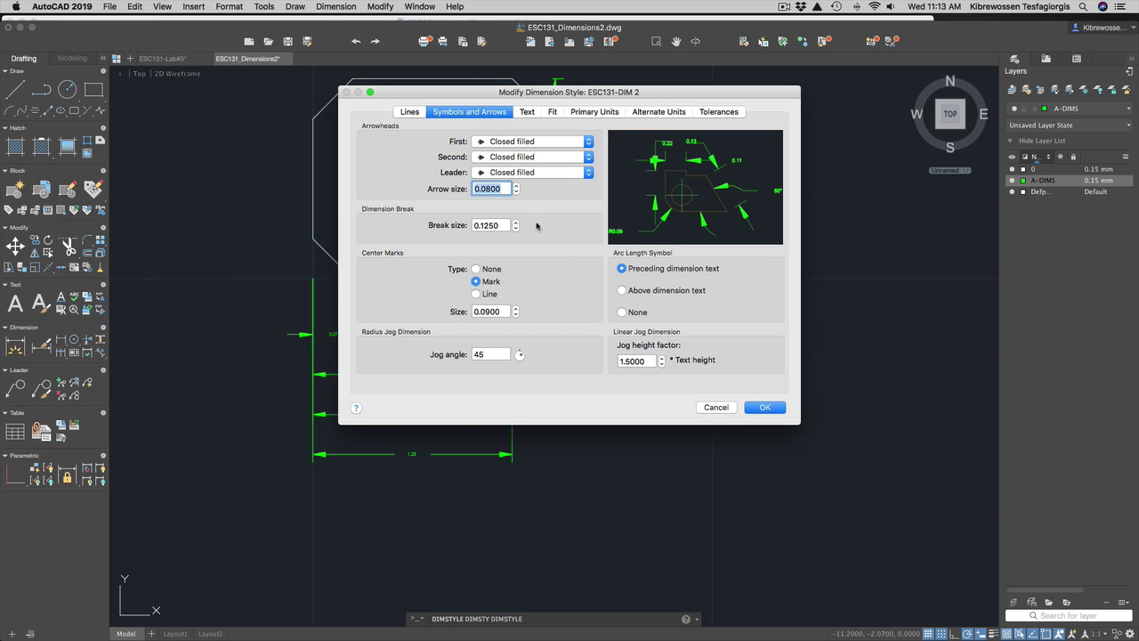
{"action": "left_click", "coordinate": [527, 112]}
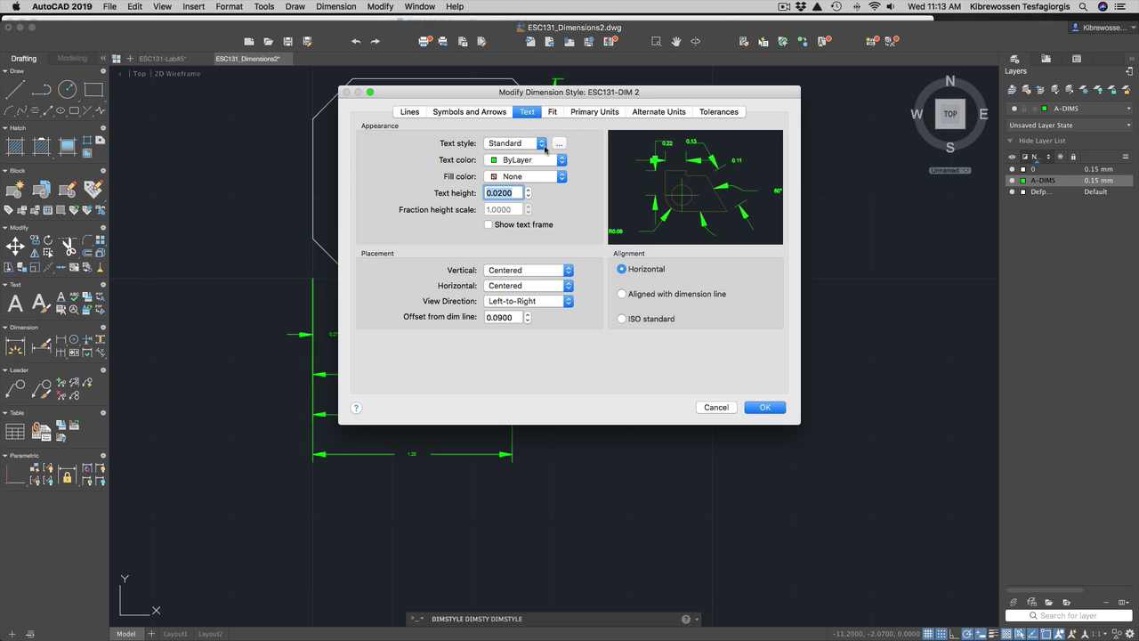
{"action": "left_click", "coordinate": [502, 193]}
{"action": "key", "text": "BackSpace"}
{"action": "left_click", "coordinate": [585, 113]}
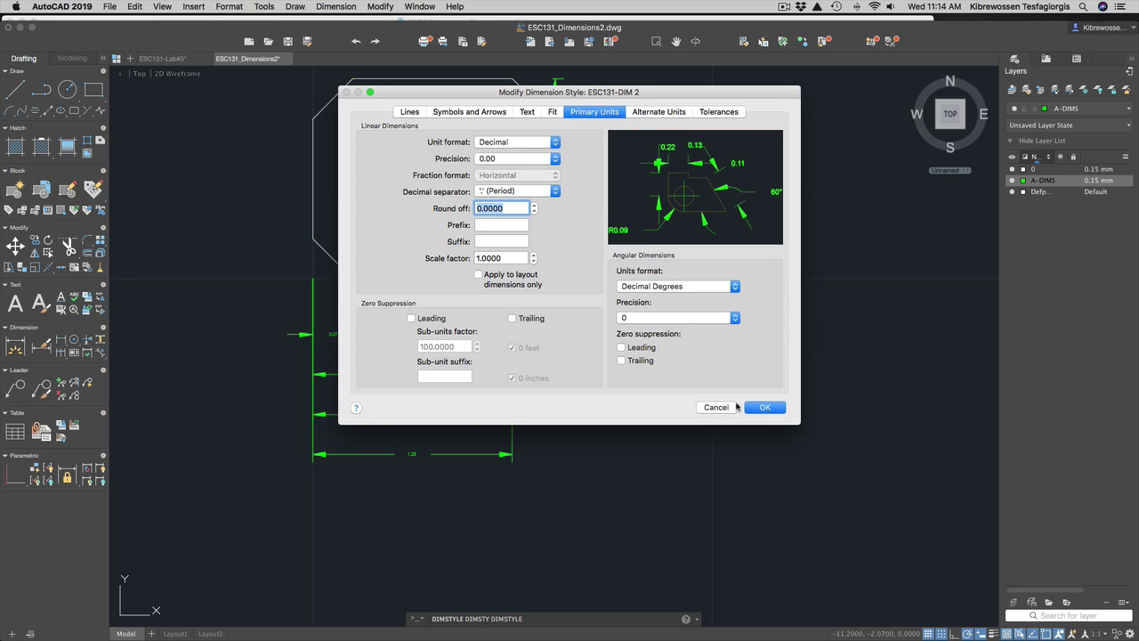
{"action": "left_click", "coordinate": [773, 409]}
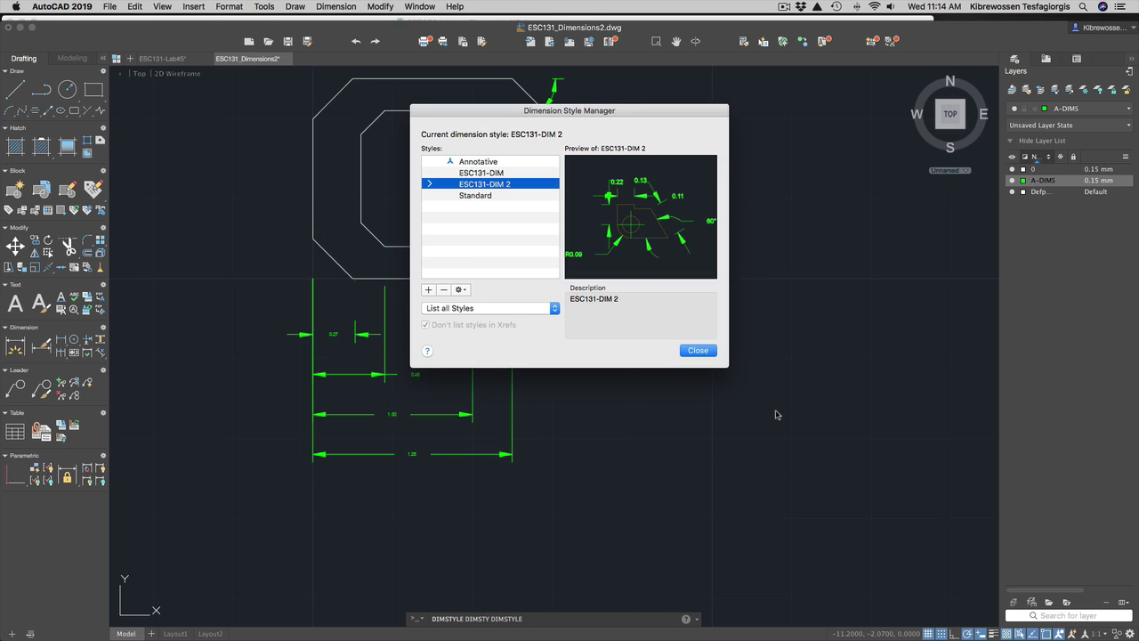
{"action": "left_click", "coordinate": [697, 350]}
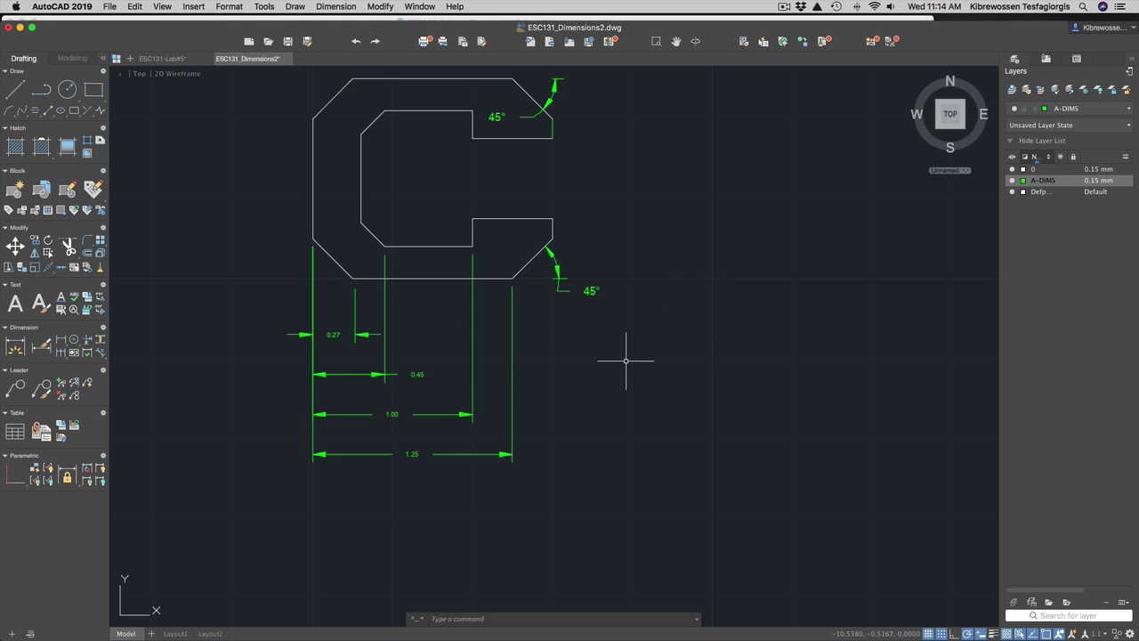
Check the restyled dimensions of the C figure and locate the rounded plate with circles beside it.
{"action": "scroll", "coordinate": [626, 360], "scroll_direction": "down", "scroll_amount": 1}
{"action": "scroll", "coordinate": [486, 330], "scroll_direction": "up", "scroll_amount": 1}
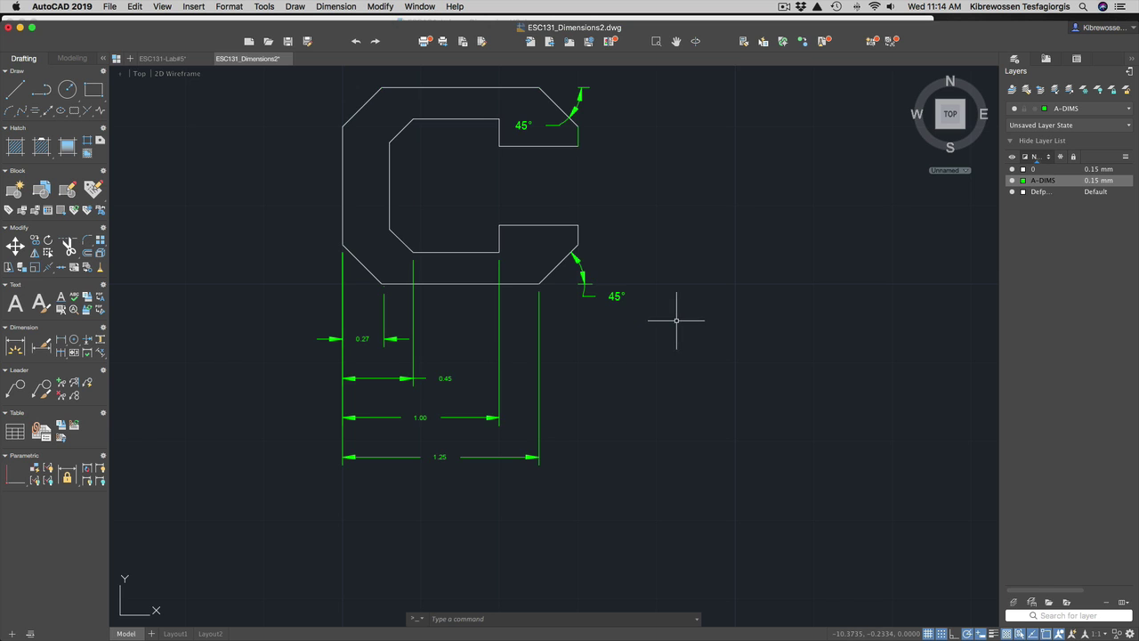
{"action": "scroll", "coordinate": [676, 320], "scroll_direction": "down", "scroll_amount": 2}
{"action": "scroll", "coordinate": [938, 249], "scroll_direction": "up", "scroll_amount": 2}
{"action": "scroll", "coordinate": [930, 247], "scroll_direction": "down", "scroll_amount": 2}
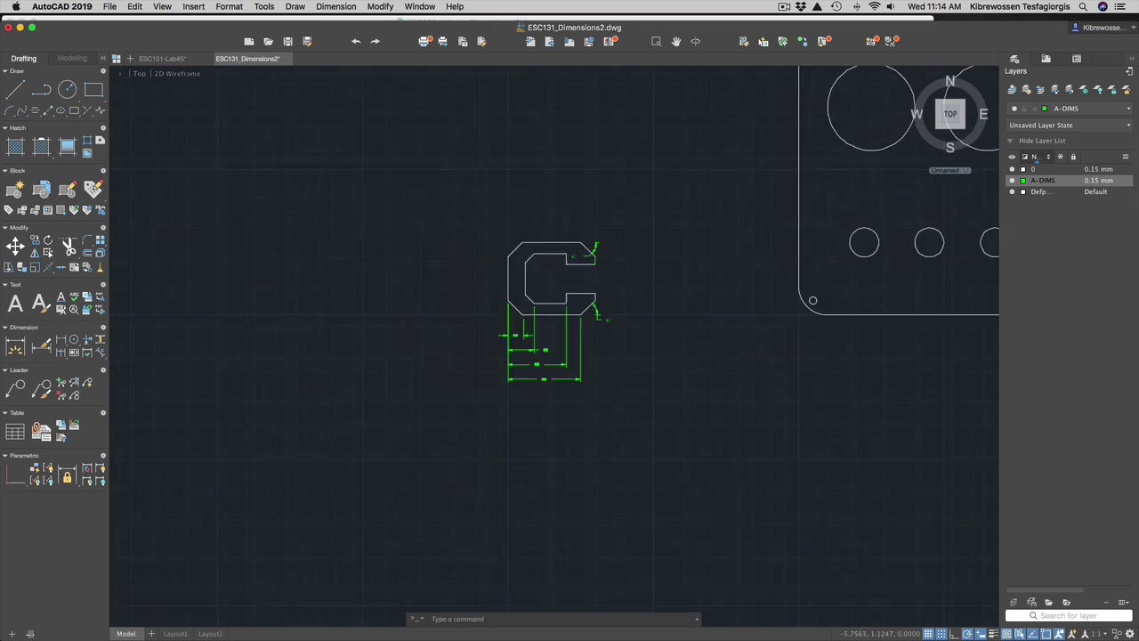
{"action": "scroll", "coordinate": [929, 249], "scroll_direction": "down", "scroll_amount": 2}
{"action": "scroll", "coordinate": [973, 185], "scroll_direction": "up", "scroll_amount": 2}
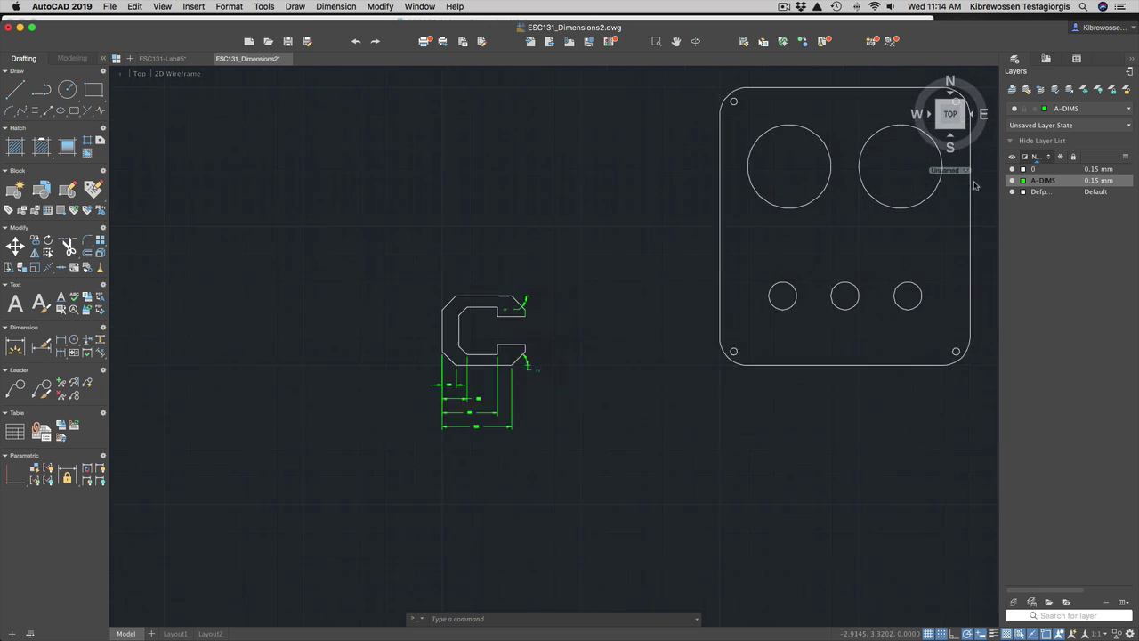
{"action": "scroll", "coordinate": [926, 187], "scroll_direction": "up", "scroll_amount": 1}
{"action": "scroll", "coordinate": [860, 119], "scroll_direction": "up", "scroll_amount": 2}
{"action": "scroll", "coordinate": [836, 147], "scroll_direction": "down", "scroll_amount": 1}
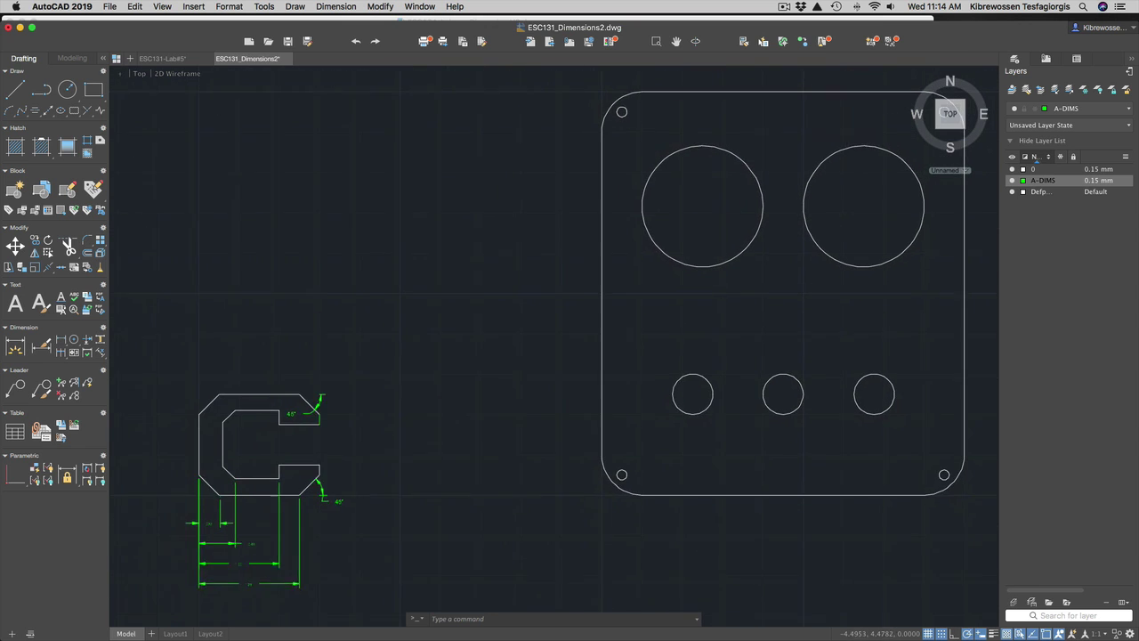
{"action": "scroll", "coordinate": [814, 183], "scroll_direction": "down", "scroll_amount": 1}
{"action": "scroll", "coordinate": [882, 131], "scroll_direction": "down", "scroll_amount": 2}
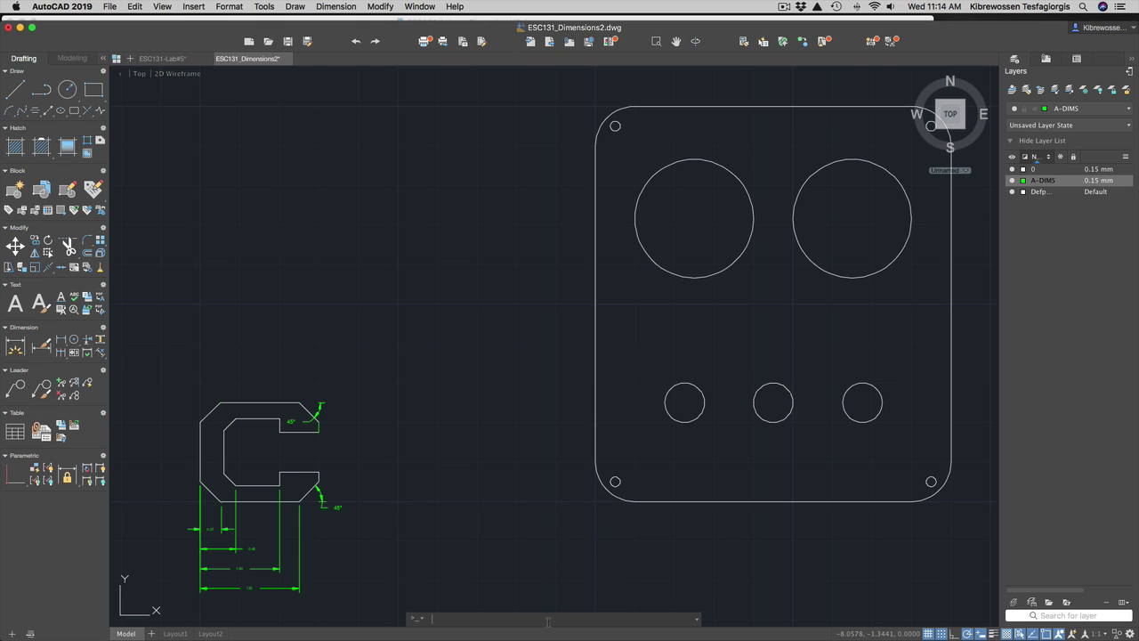
{"action": "scroll", "coordinate": [548, 620], "scroll_direction": "down", "scroll_amount": 1}
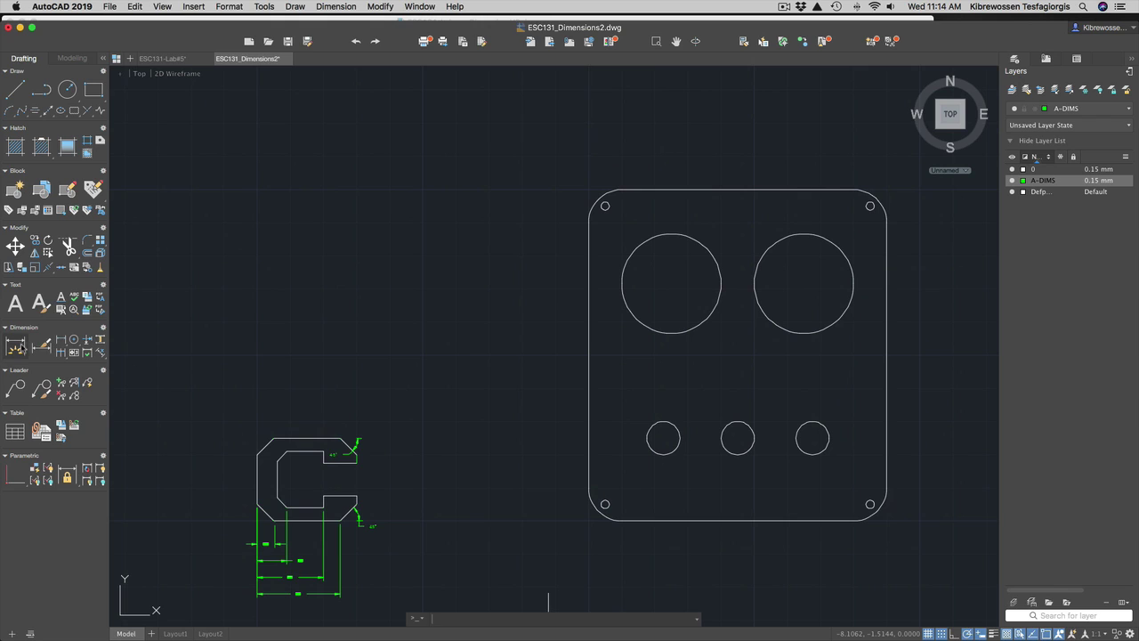
Add center marks to the plate's row of three small circles and its two large circles.
{"action": "left_click", "coordinate": [76, 342]}
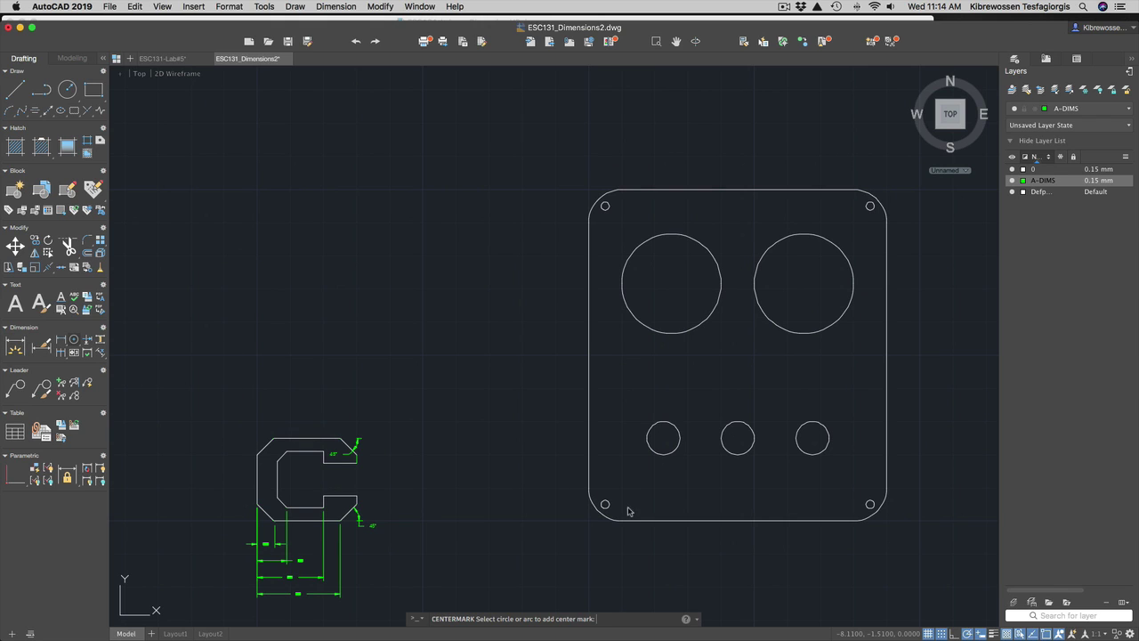
{"action": "left_click", "coordinate": [660, 452]}
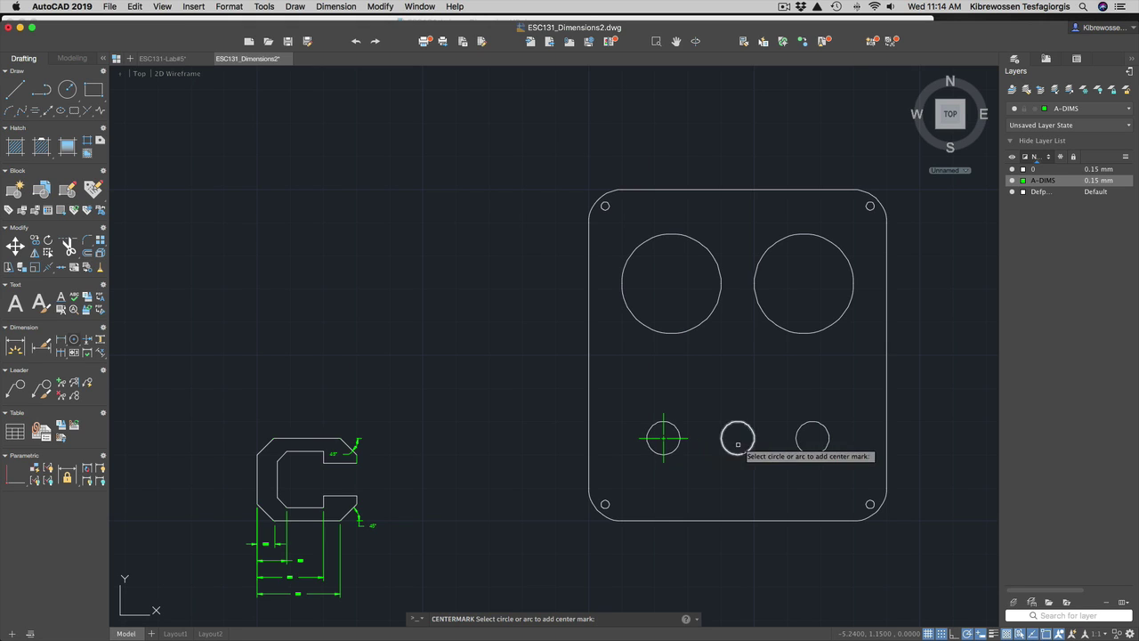
{"action": "left_click", "coordinate": [799, 446]}
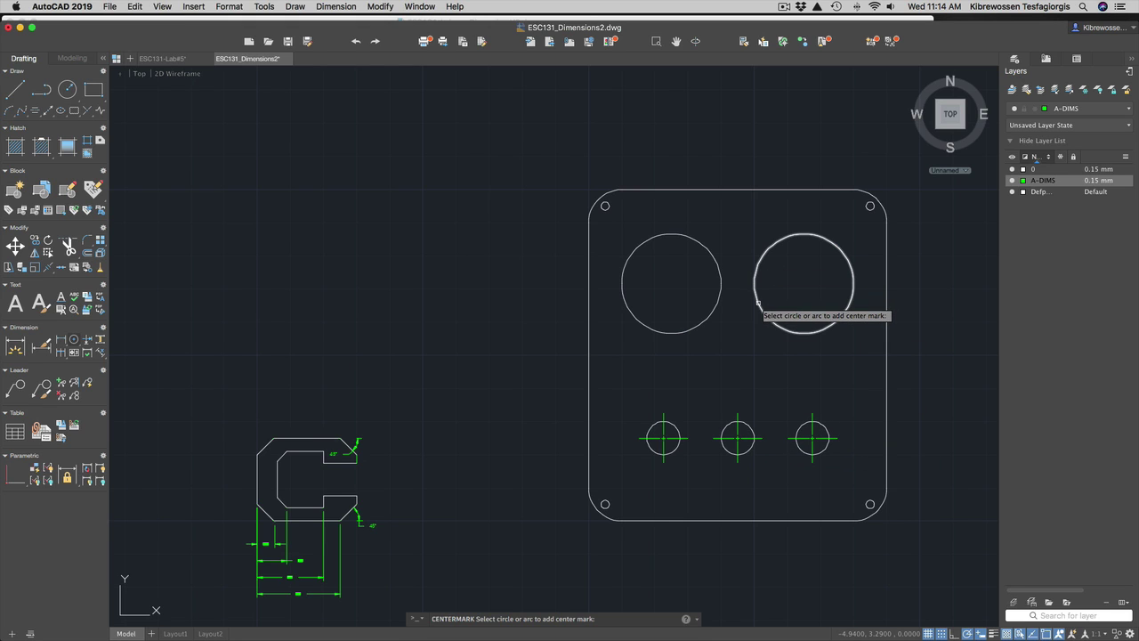
{"action": "left_click", "coordinate": [765, 314]}
{"action": "left_click", "coordinate": [717, 303]}
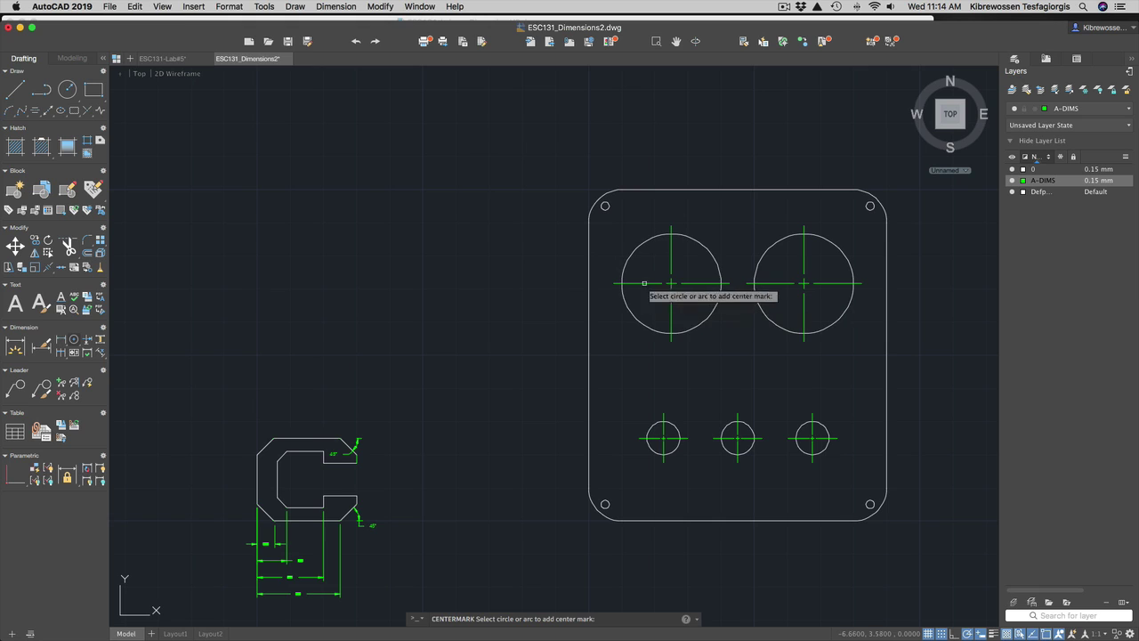
{"action": "key", "text": "Escape"}
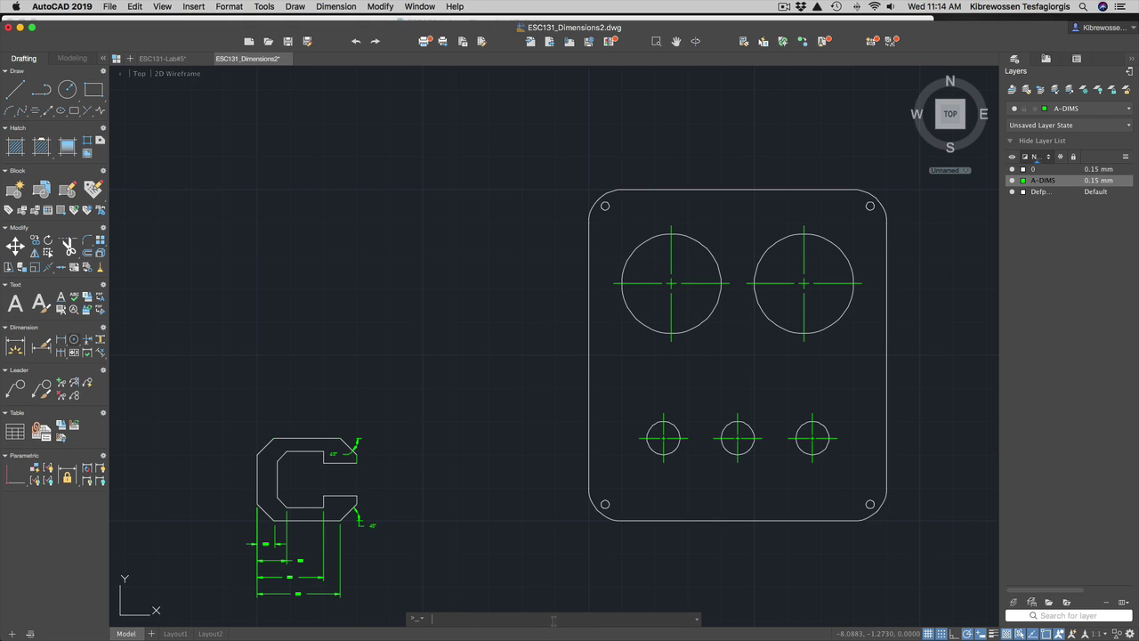
{"action": "left_click", "coordinate": [14, 346]}
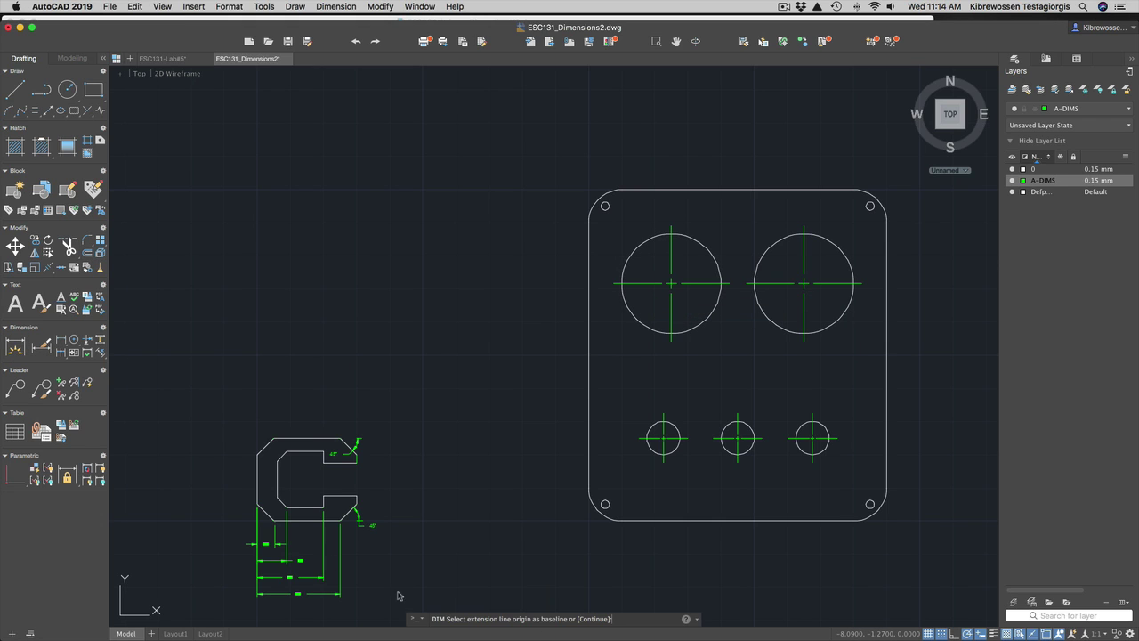
{"action": "key", "text": "Escape"}
{"action": "scroll", "coordinate": [625, 614], "scroll_direction": "up", "scroll_amount": 1}
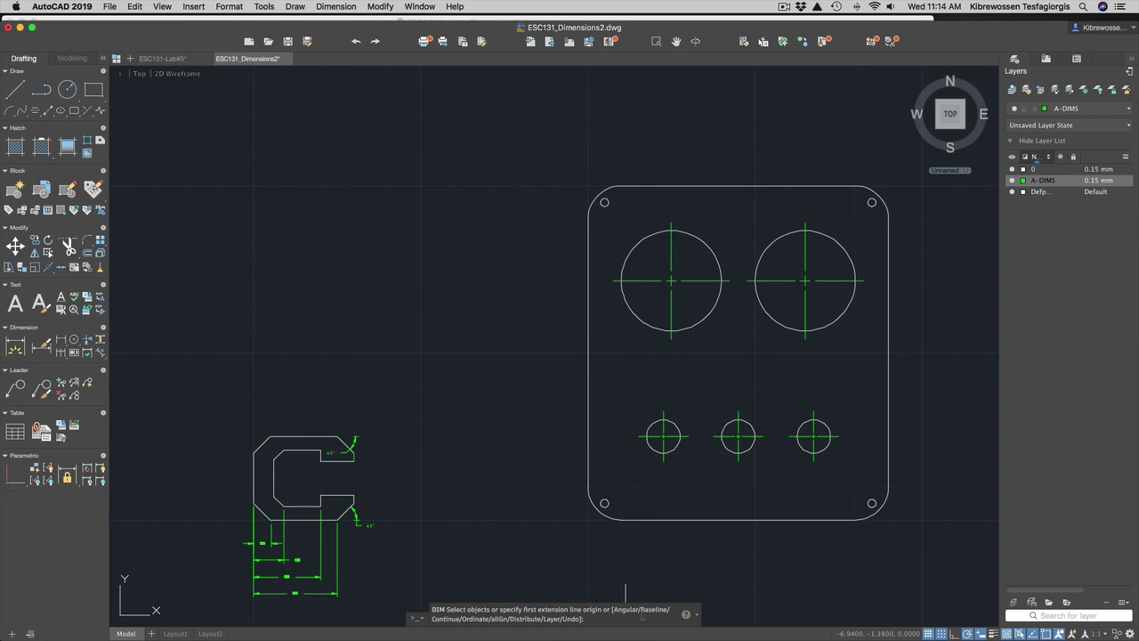
{"action": "left_click", "coordinate": [75, 340]}
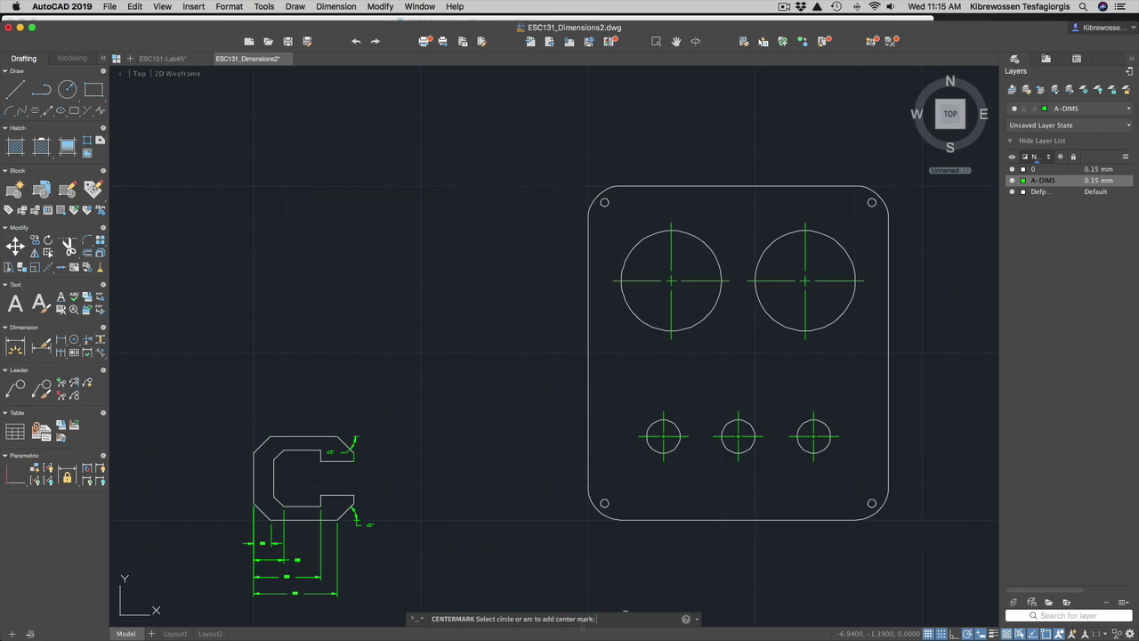
{"action": "key", "text": "Escape"}
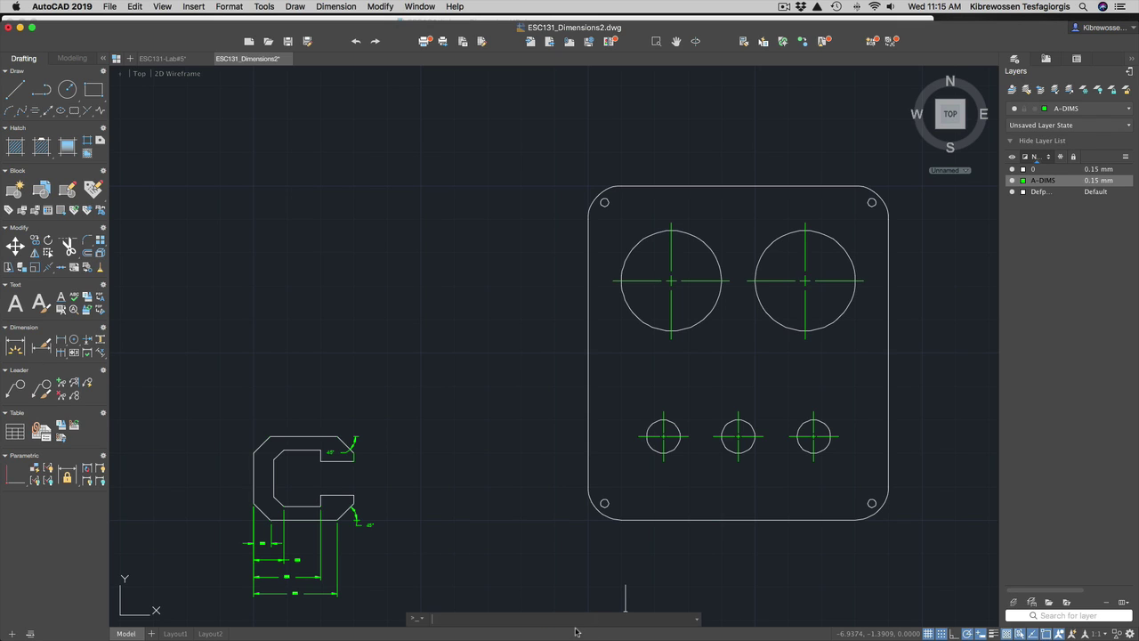
Add a radius dimension to the rounded plate's lower-left corner arc, placing its text outside below the corner.
{"action": "type", "text": "DIM"}
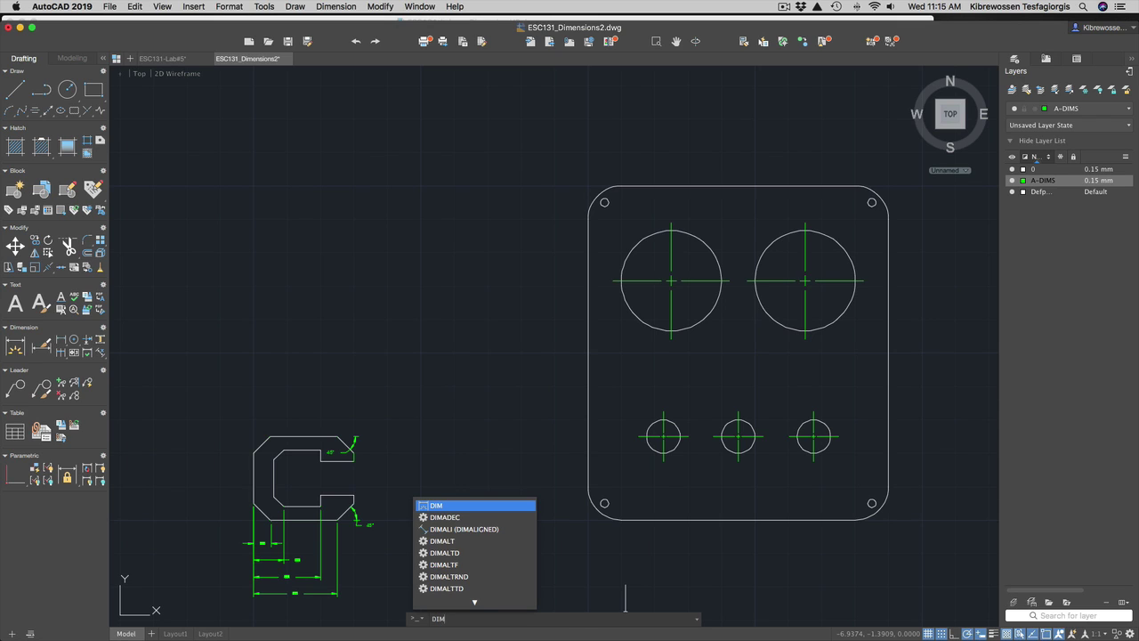
{"action": "type", "text": "RA"}
{"action": "key", "text": "Return"}
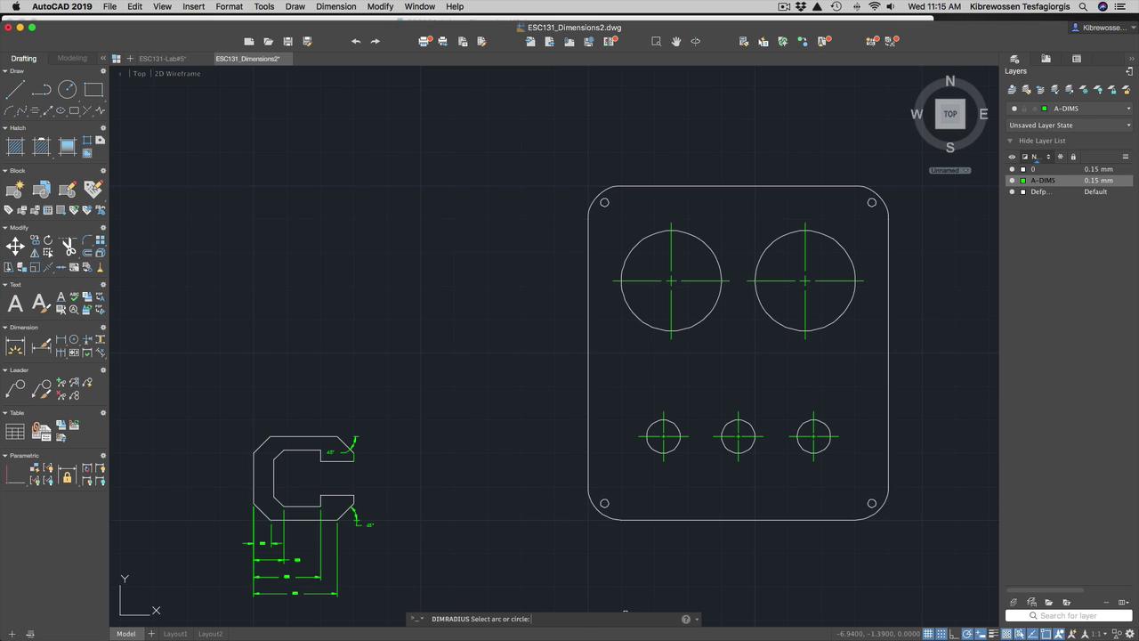
{"action": "left_click", "coordinate": [603, 507]}
{"action": "left_click", "coordinate": [583, 541]}
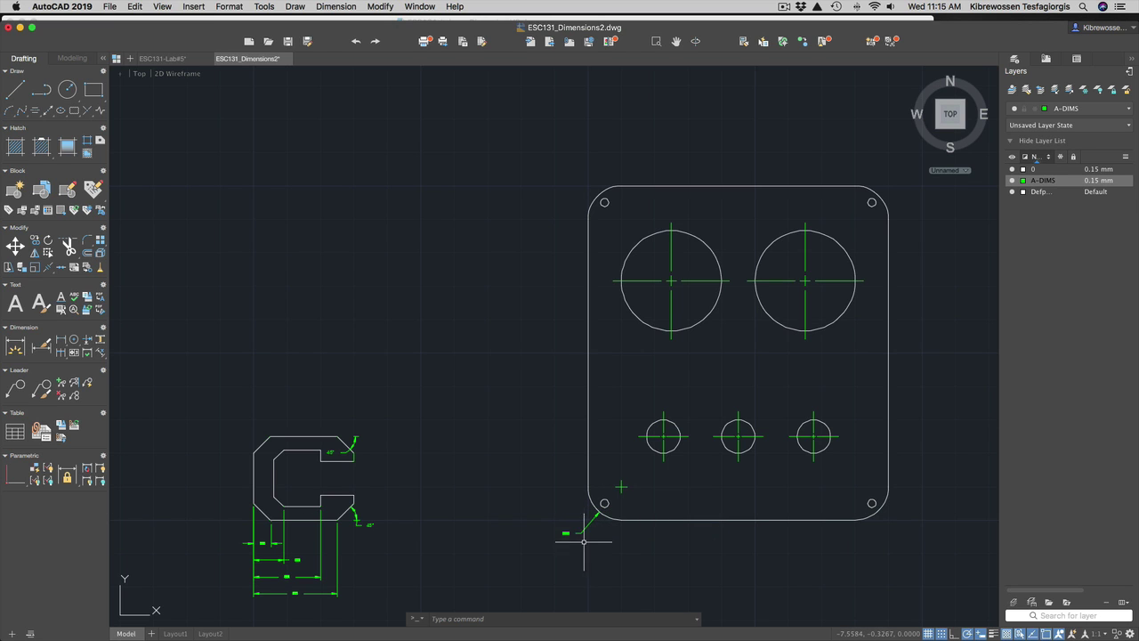
{"action": "scroll", "coordinate": [584, 541], "scroll_direction": "up", "scroll_amount": 5}
{"action": "scroll", "coordinate": [682, 516], "scroll_direction": "up", "scroll_amount": 1}
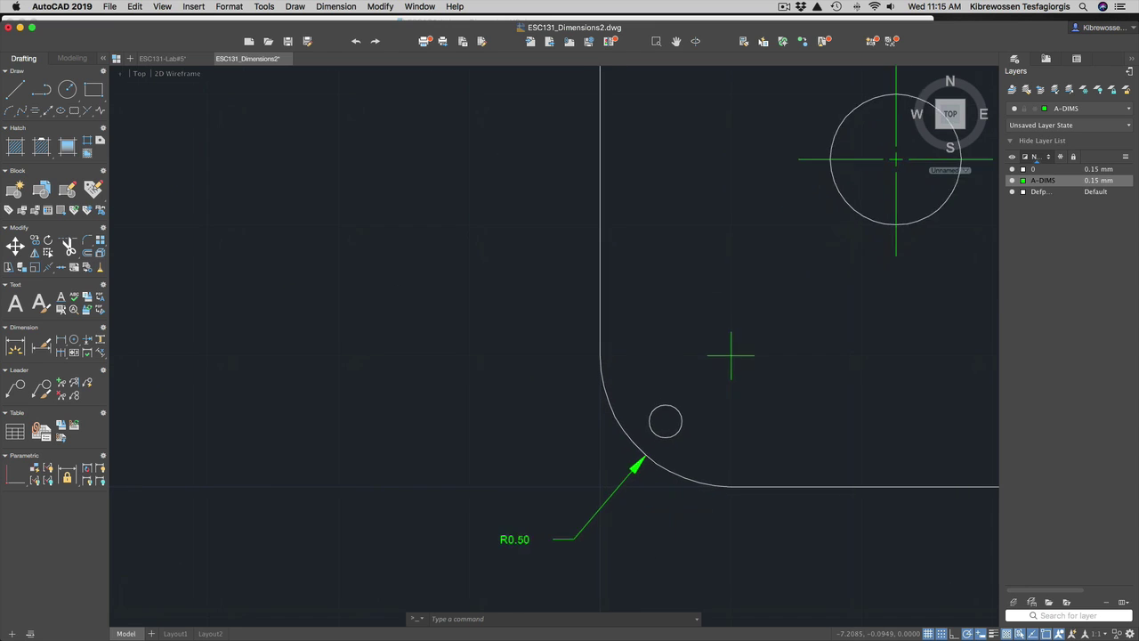
{"action": "scroll", "coordinate": [653, 428], "scroll_direction": "down", "scroll_amount": 4}
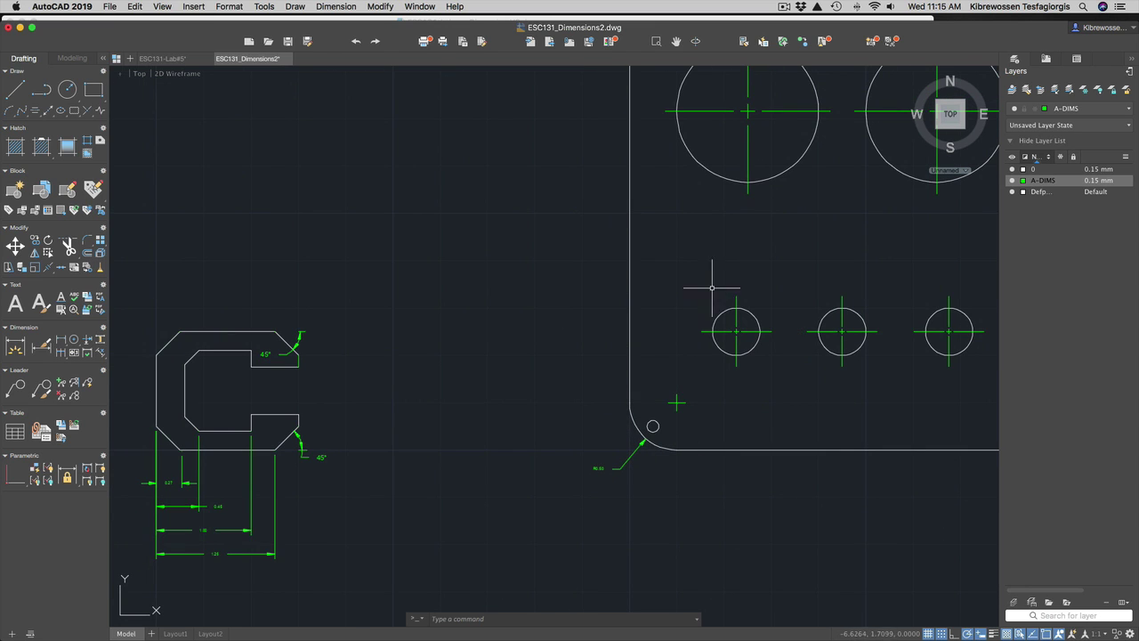
Add a diameter dimension to the rounded plate's left large circle, placing its text outside the plate's left edge.
{"action": "type", "text": "DIM"}
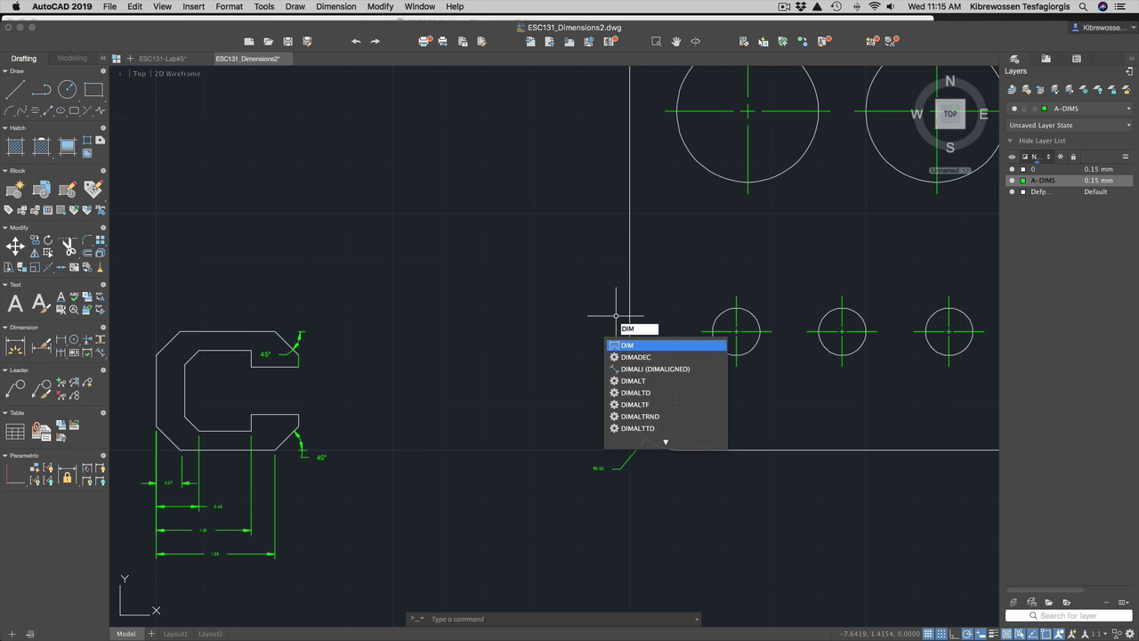
{"action": "type", "text": "DI"}
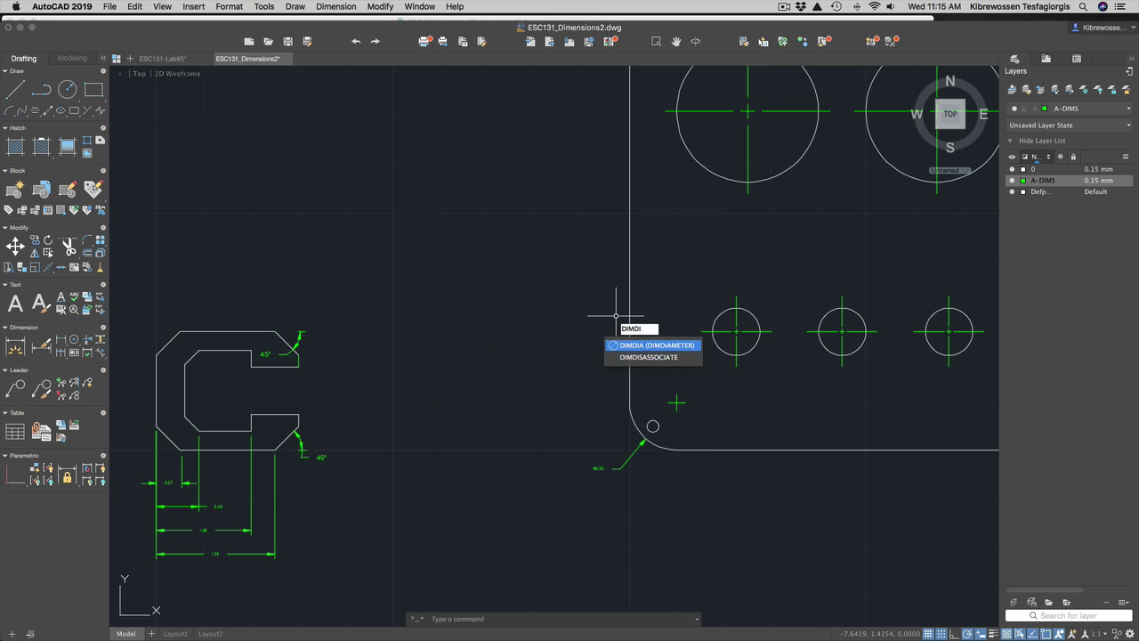
{"action": "key", "text": "Return"}
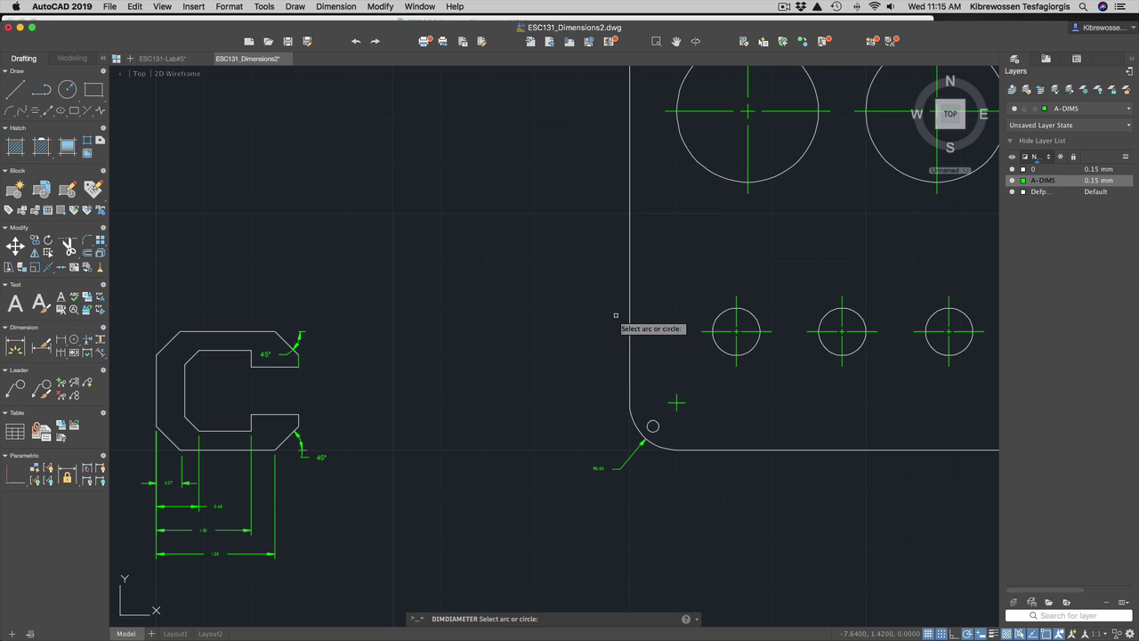
{"action": "left_click", "coordinate": [688, 152]}
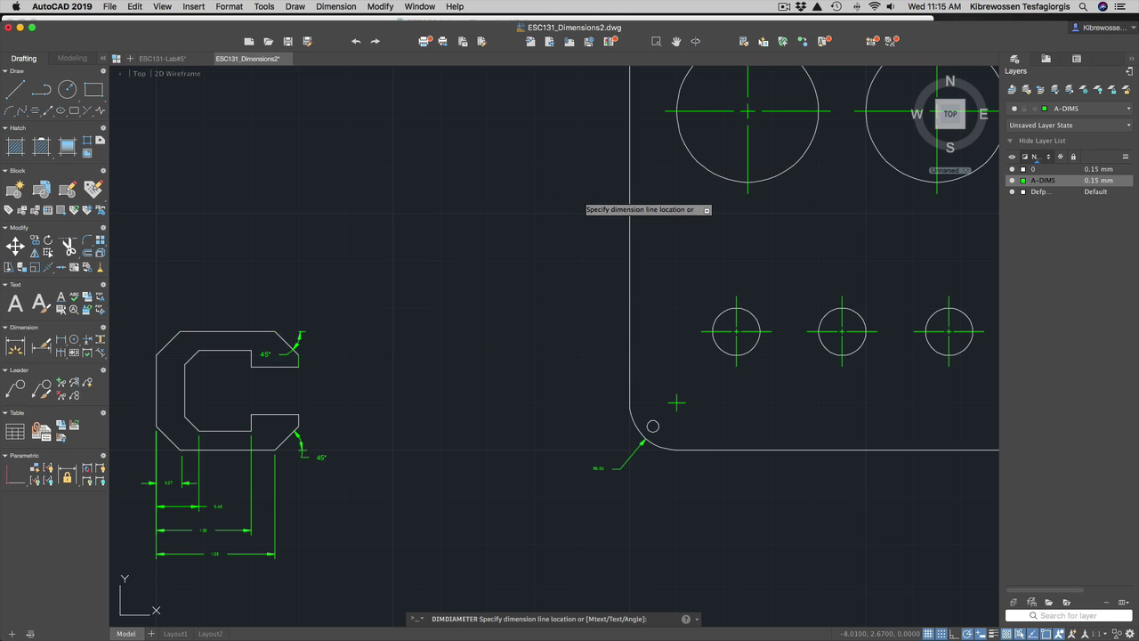
{"action": "scroll", "coordinate": [570, 191], "scroll_direction": "up", "scroll_amount": 8}
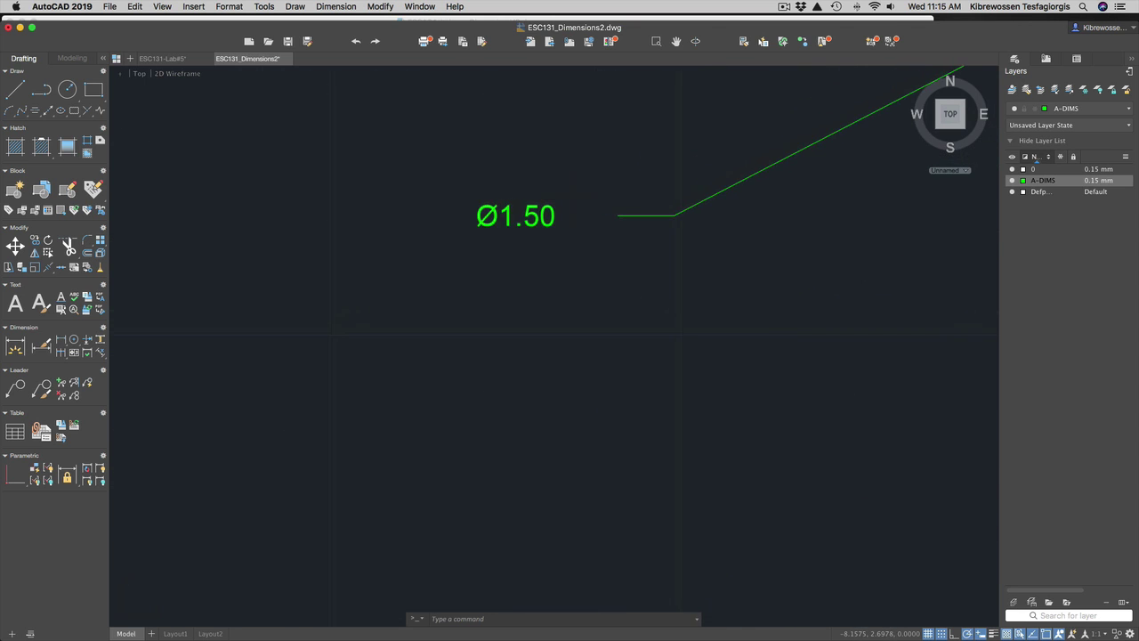
{"action": "scroll", "coordinate": [570, 195], "scroll_direction": "down", "scroll_amount": 5}
{"action": "left_click", "coordinate": [579, 190]}
{"action": "scroll", "coordinate": [774, 376], "scroll_direction": "down", "scroll_amount": 3}
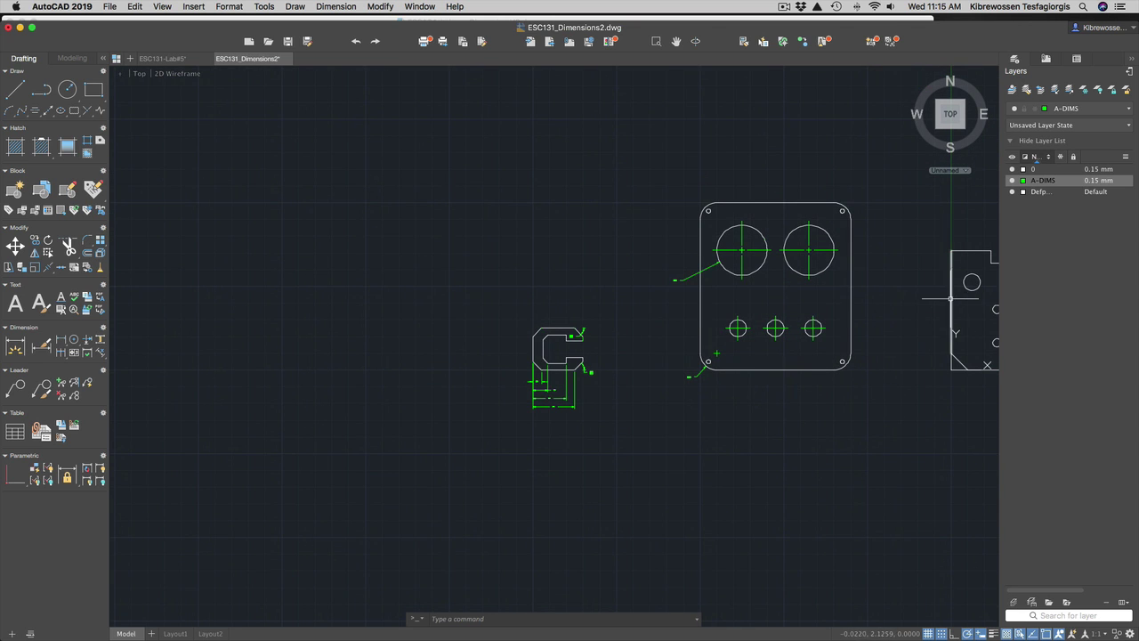
Add a Y ordinate dimension at the upper end of the stepped plate's lower-left chamfer, with its leader extending about 0.27 to the left.
{"action": "scroll", "coordinate": [983, 294], "scroll_direction": "up", "scroll_amount": 5}
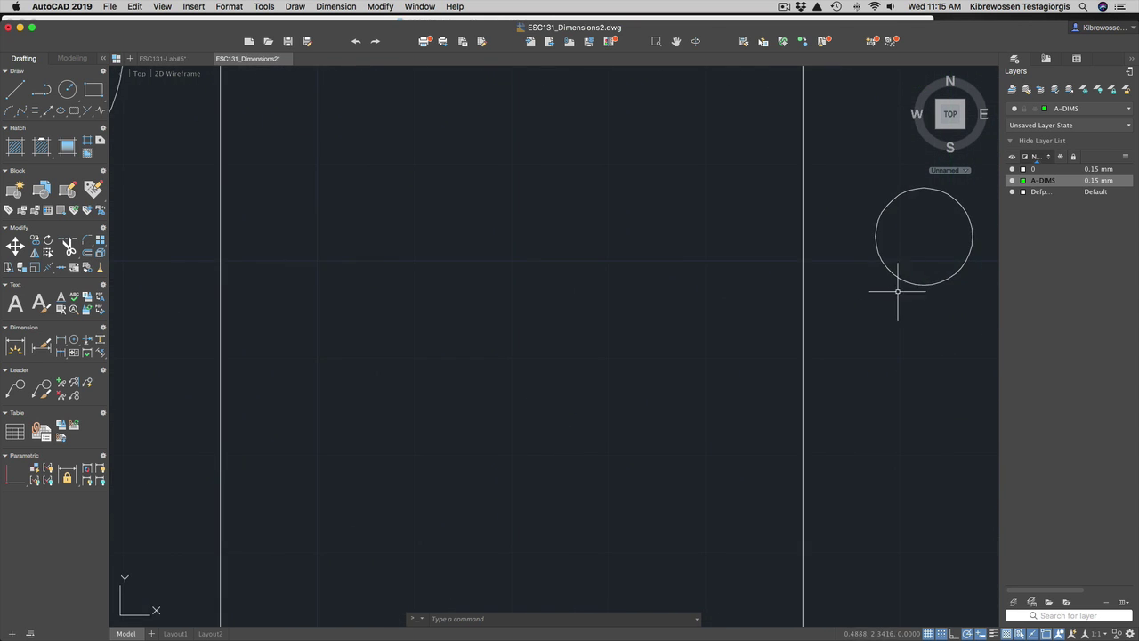
{"action": "scroll", "coordinate": [897, 290], "scroll_direction": "down", "scroll_amount": 5}
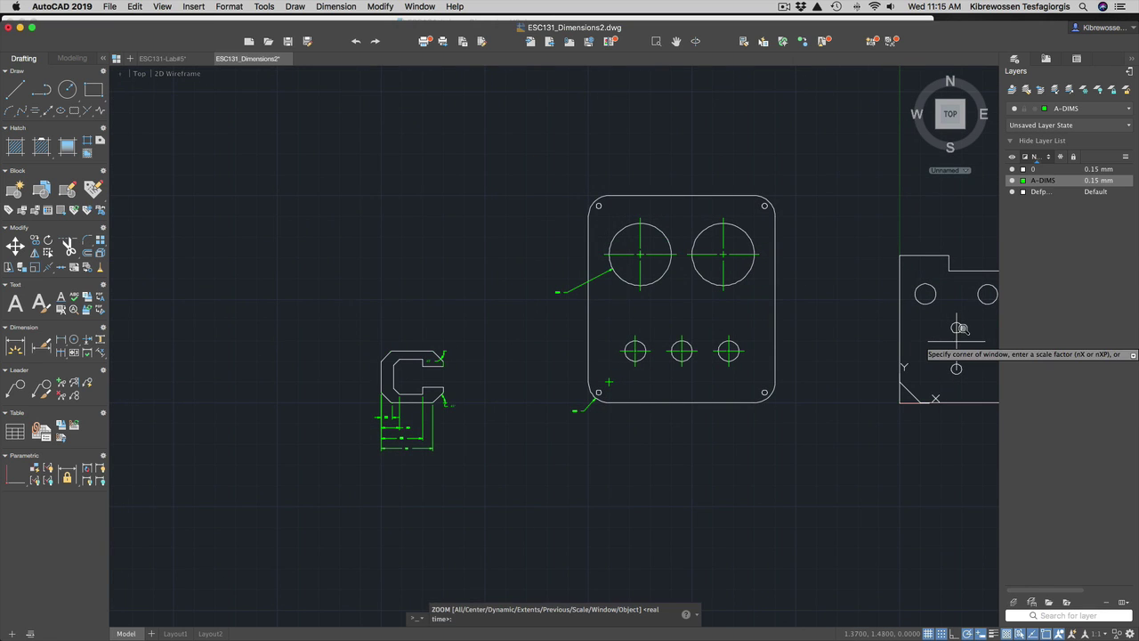
{"action": "scroll", "coordinate": [959, 331], "scroll_direction": "up", "scroll_amount": 2}
{"action": "scroll", "coordinate": [908, 363], "scroll_direction": "up", "scroll_amount": 5}
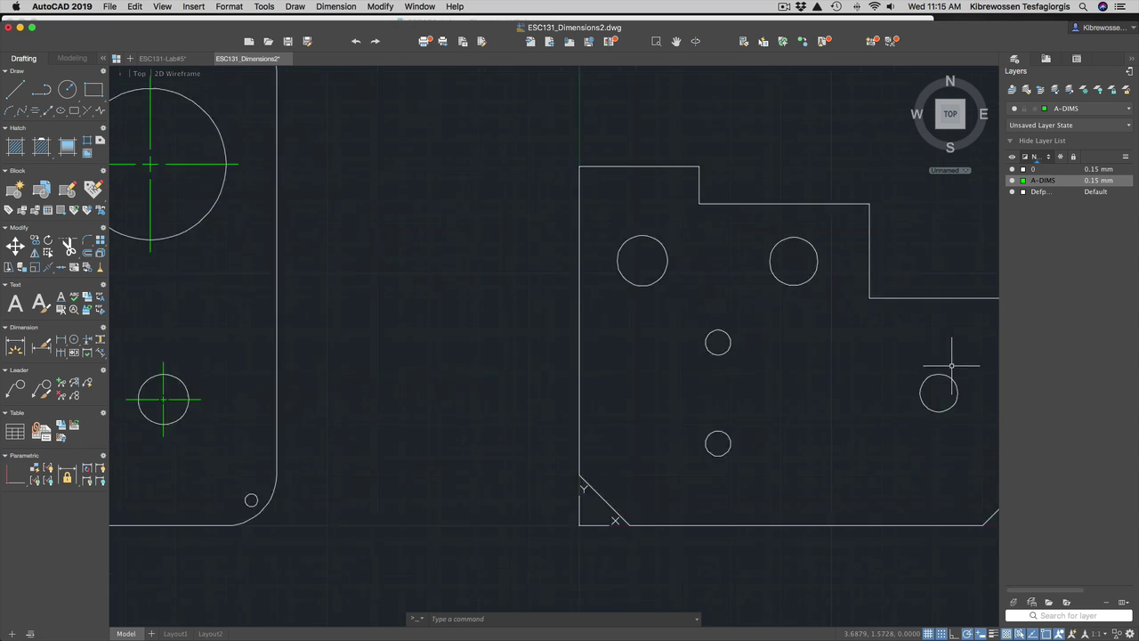
{"action": "scroll", "coordinate": [895, 356], "scroll_direction": "down", "scroll_amount": 3}
{"action": "scroll", "coordinate": [974, 365], "scroll_direction": "up", "scroll_amount": 2}
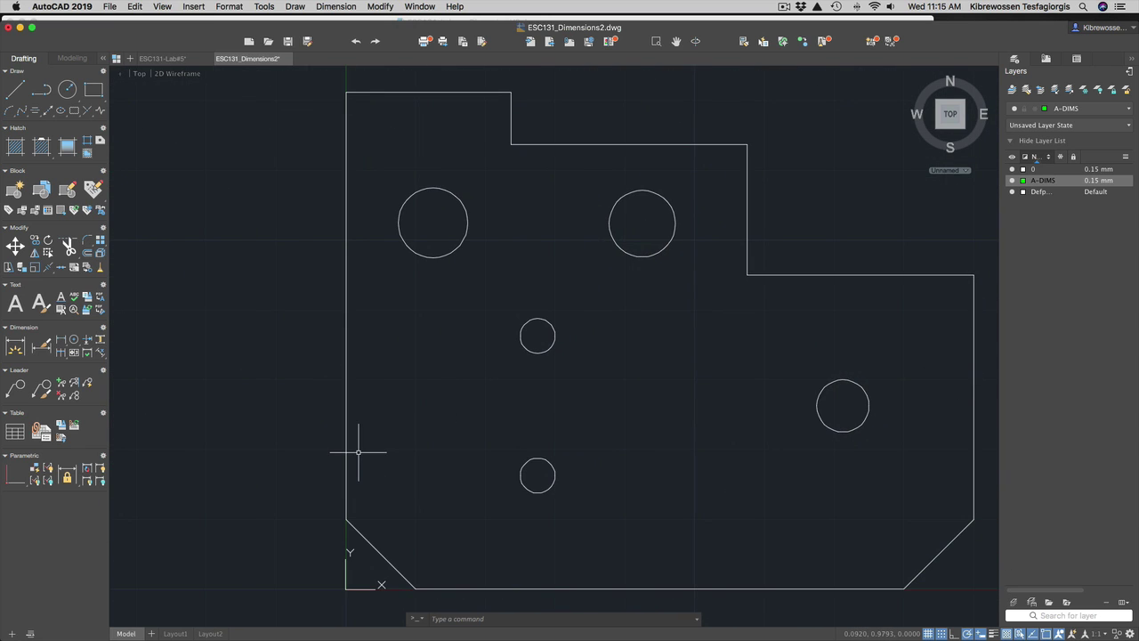
{"action": "type", "text": "DIM"}
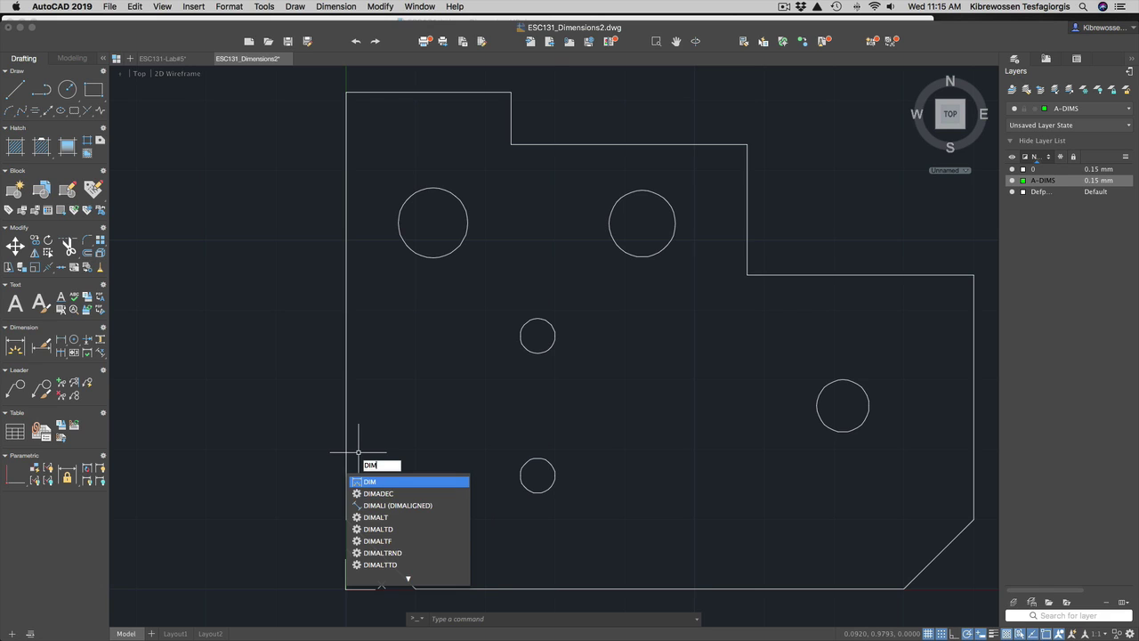
{"action": "type", "text": "ORDI"}
{"action": "key", "text": "Return"}
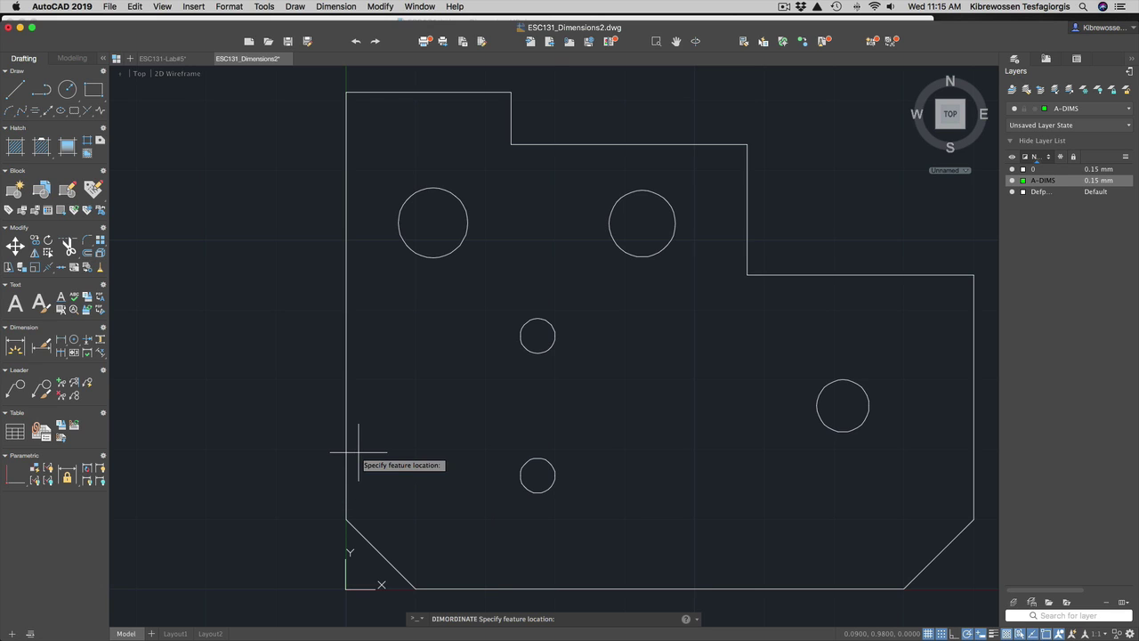
{"action": "left_click", "coordinate": [345, 519]}
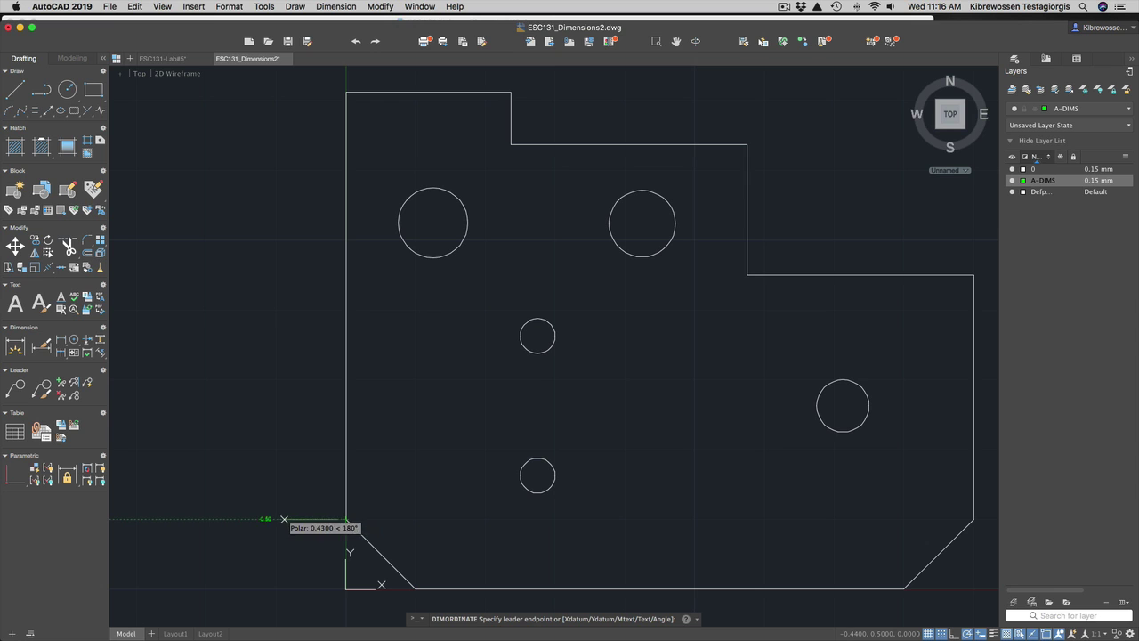
{"action": "scroll", "coordinate": [301, 519], "scroll_direction": "up", "scroll_amount": 4}
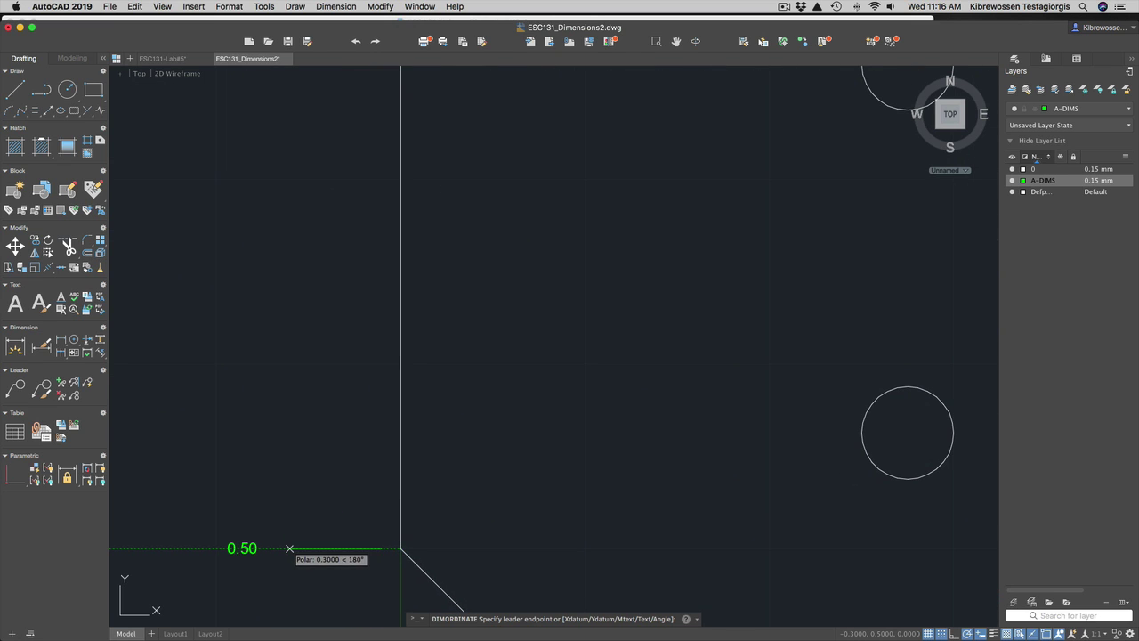
{"action": "scroll", "coordinate": [289, 549], "scroll_direction": "up", "scroll_amount": 2}
{"action": "left_click", "coordinate": [304, 544]}
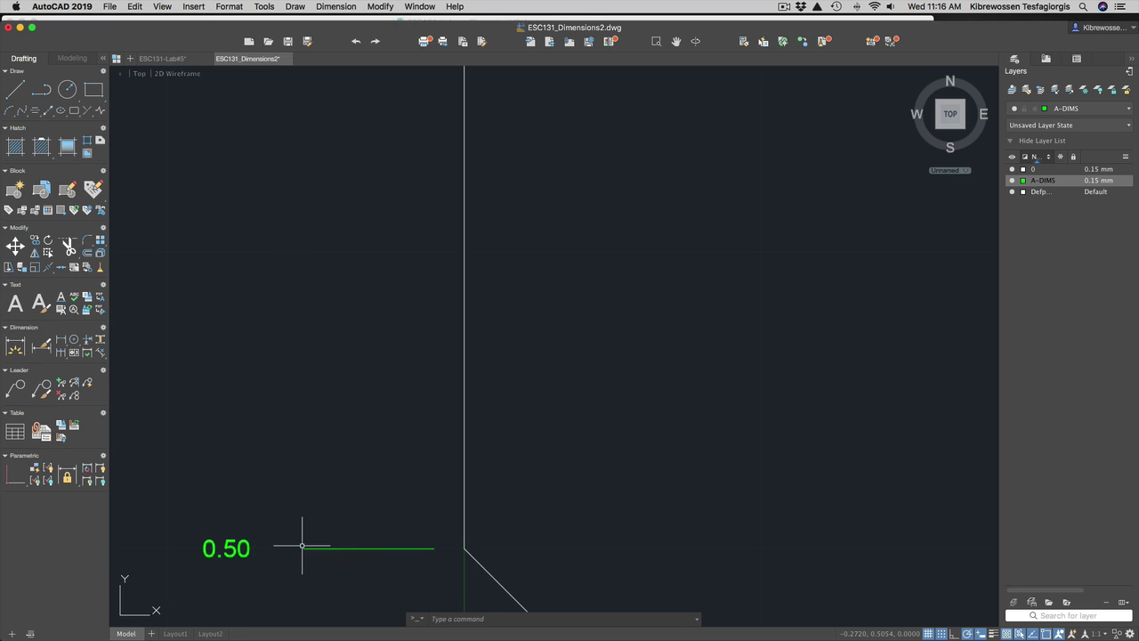
{"action": "scroll", "coordinate": [406, 544], "scroll_direction": "down", "scroll_amount": 1}
{"action": "scroll", "coordinate": [430, 578], "scroll_direction": "down", "scroll_amount": 1}
Add an X ordinate dimension at the lower end of the stepped plate's lower-left chamfer, with its leader pointing straight down.
{"action": "scroll", "coordinate": [436, 587], "scroll_direction": "up", "scroll_amount": 5}
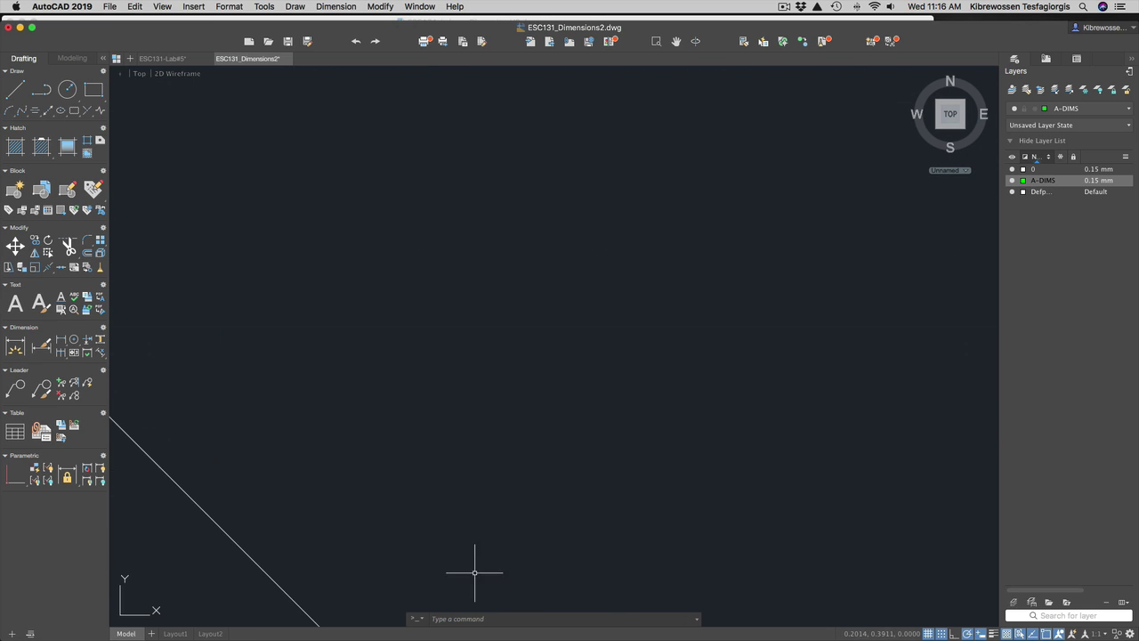
{"action": "scroll", "coordinate": [450, 564], "scroll_direction": "down", "scroll_amount": 4}
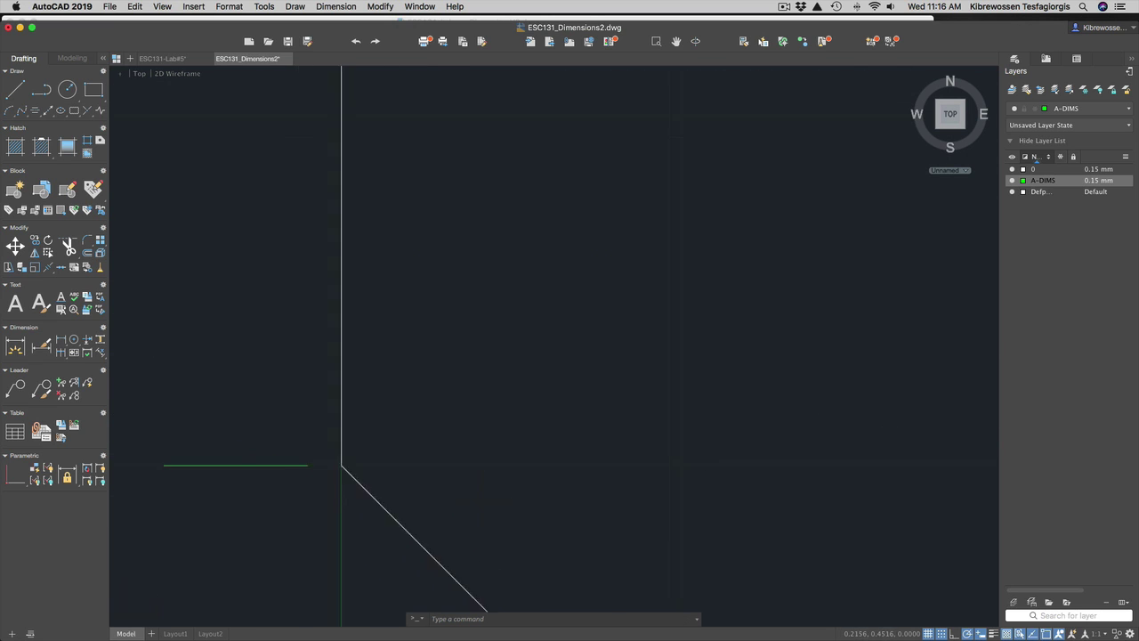
{"action": "scroll", "coordinate": [595, 516], "scroll_direction": "down", "scroll_amount": 3}
{"action": "scroll", "coordinate": [605, 534], "scroll_direction": "up", "scroll_amount": 3}
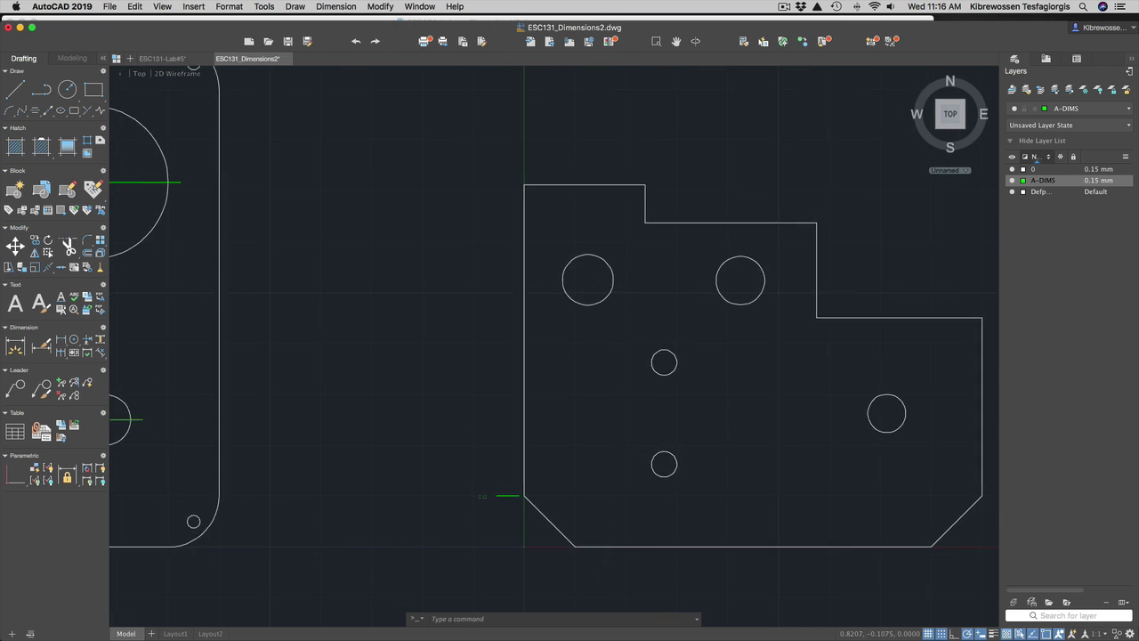
{"action": "scroll", "coordinate": [607, 558], "scroll_direction": "up", "scroll_amount": 1}
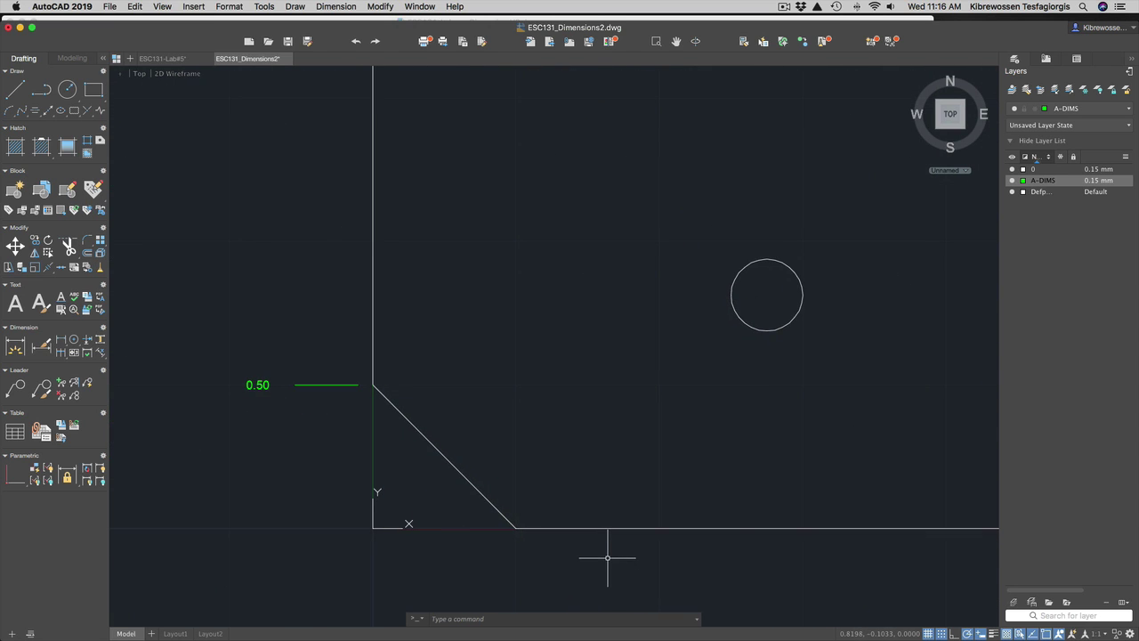
{"action": "type", "text": "DIMORD"}
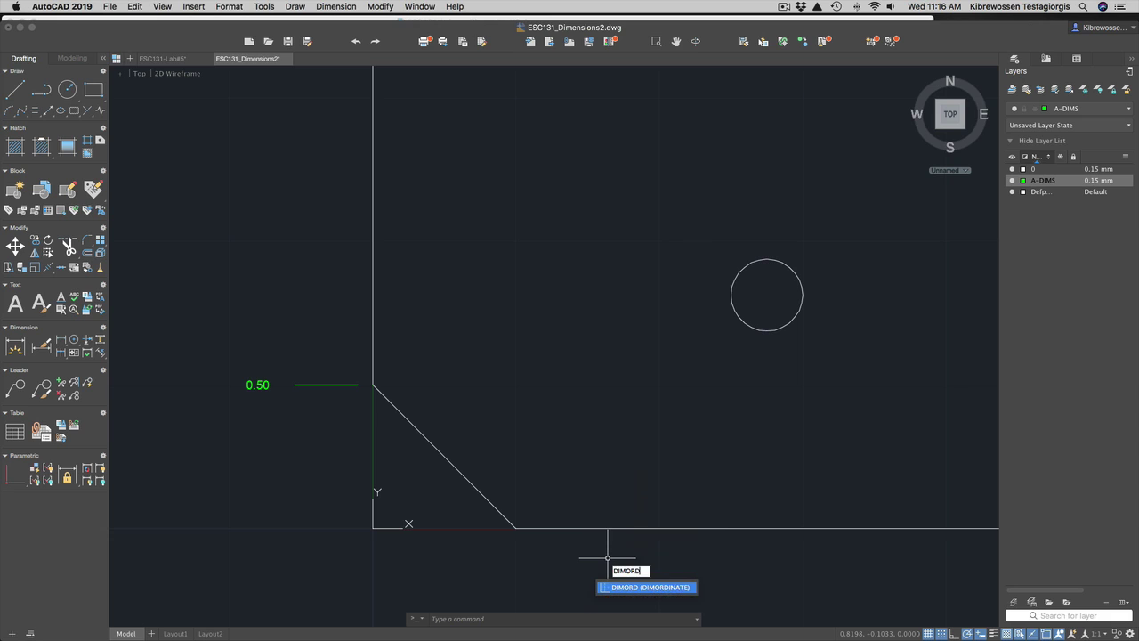
{"action": "type", "text": "INATE"}
{"action": "key", "text": "Return"}
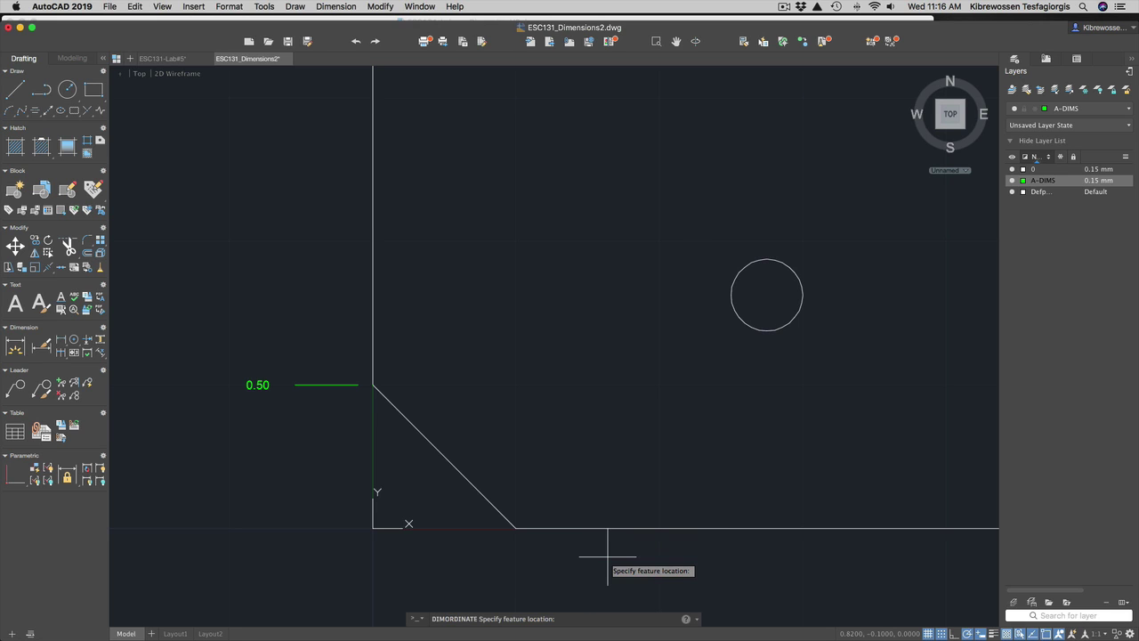
{"action": "left_click", "coordinate": [515, 527]}
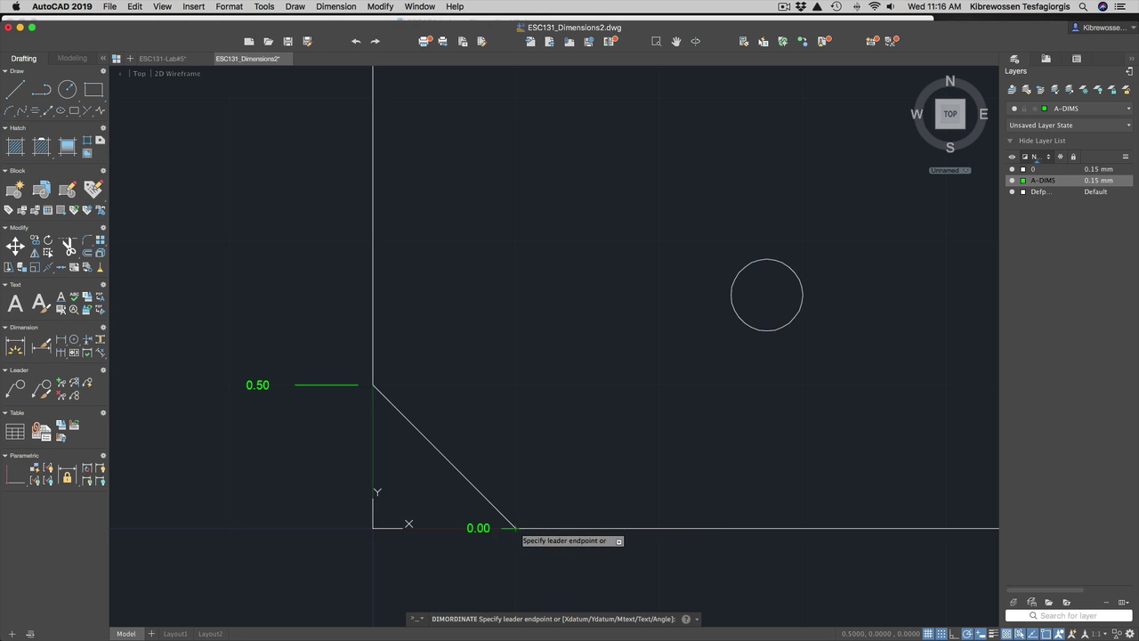
{"action": "left_click", "coordinate": [515, 571]}
{"action": "scroll", "coordinate": [553, 588], "scroll_direction": "up", "scroll_amount": 3}
{"action": "scroll", "coordinate": [553, 587], "scroll_direction": "down", "scroll_amount": 6}
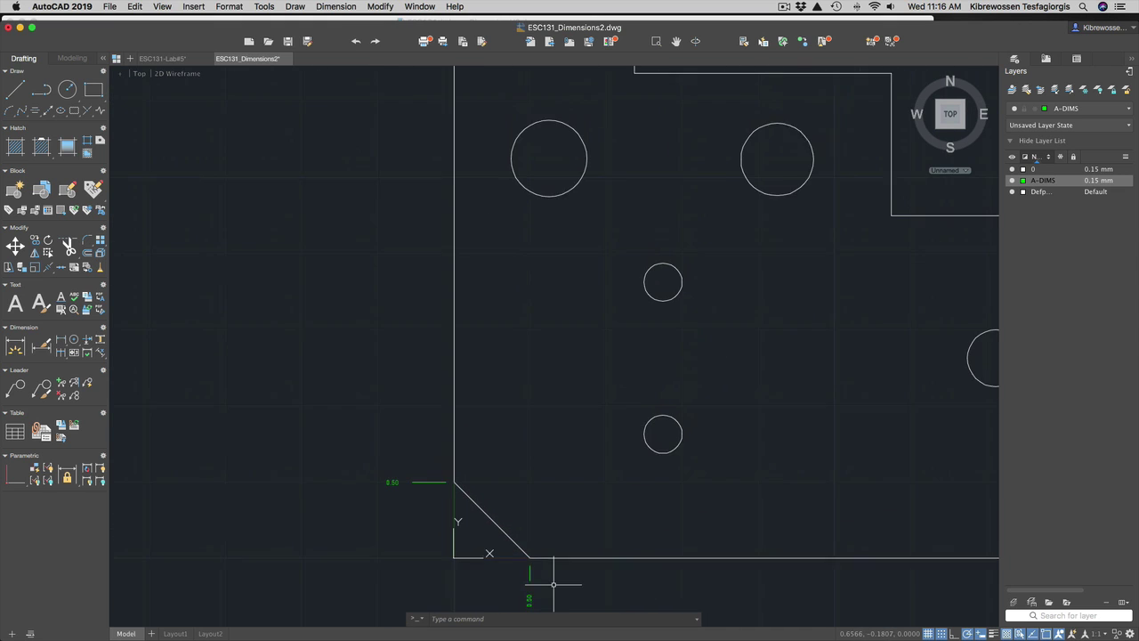
{"action": "scroll", "coordinate": [555, 587], "scroll_direction": "up", "scroll_amount": 1}
{"action": "scroll", "coordinate": [570, 583], "scroll_direction": "down", "scroll_amount": 3}
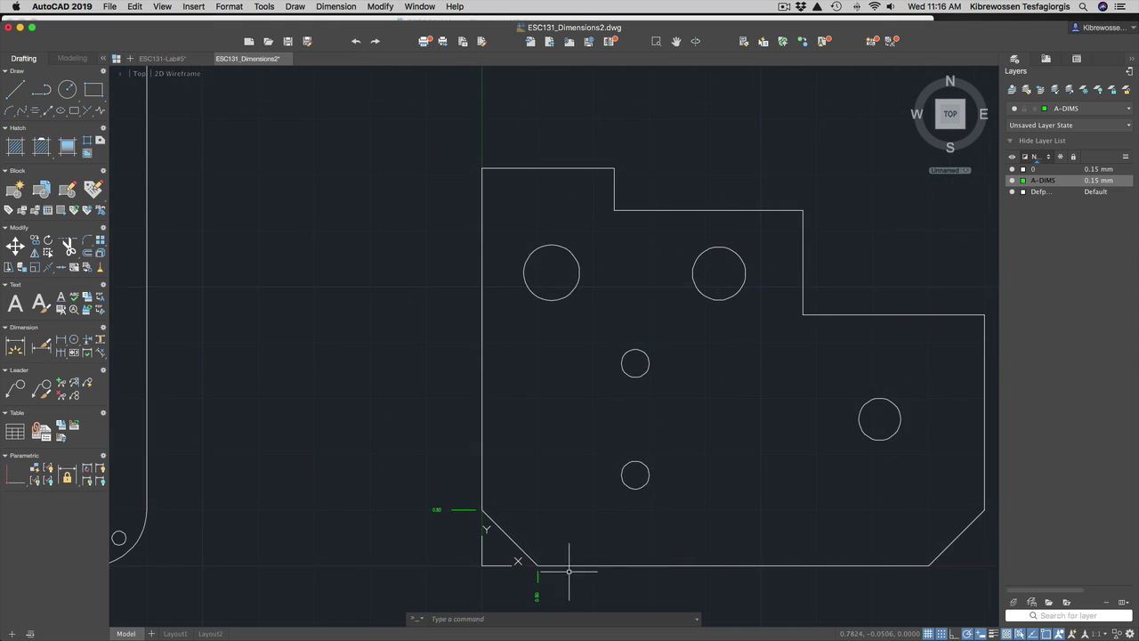
{"action": "scroll", "coordinate": [569, 572], "scroll_direction": "up", "scroll_amount": 5}
{"action": "scroll", "coordinate": [490, 529], "scroll_direction": "down", "scroll_amount": 6}
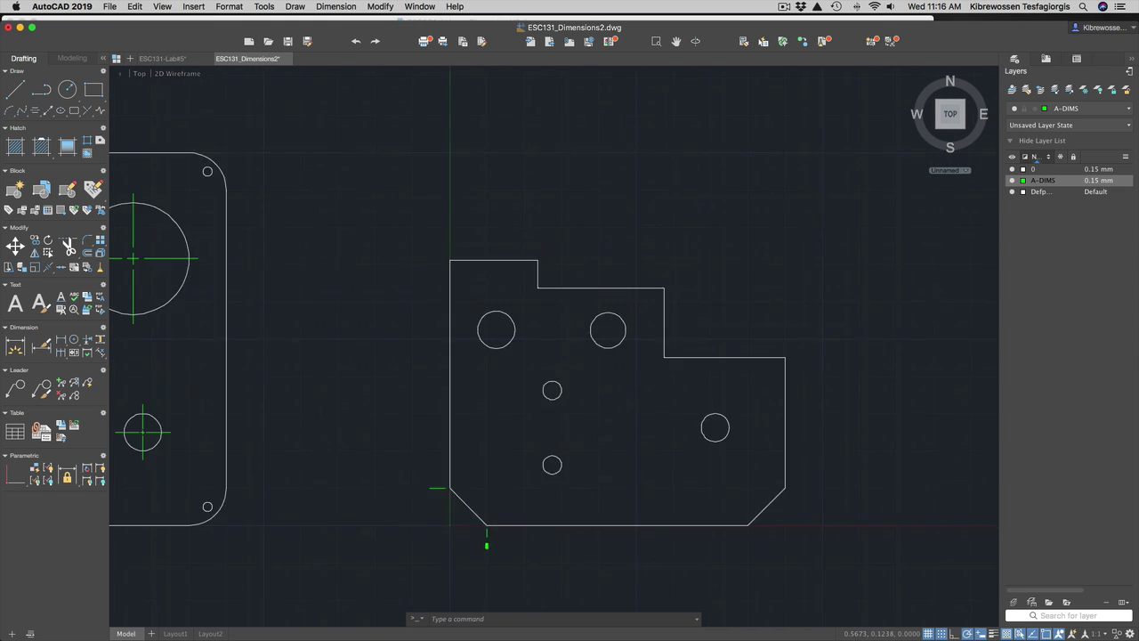